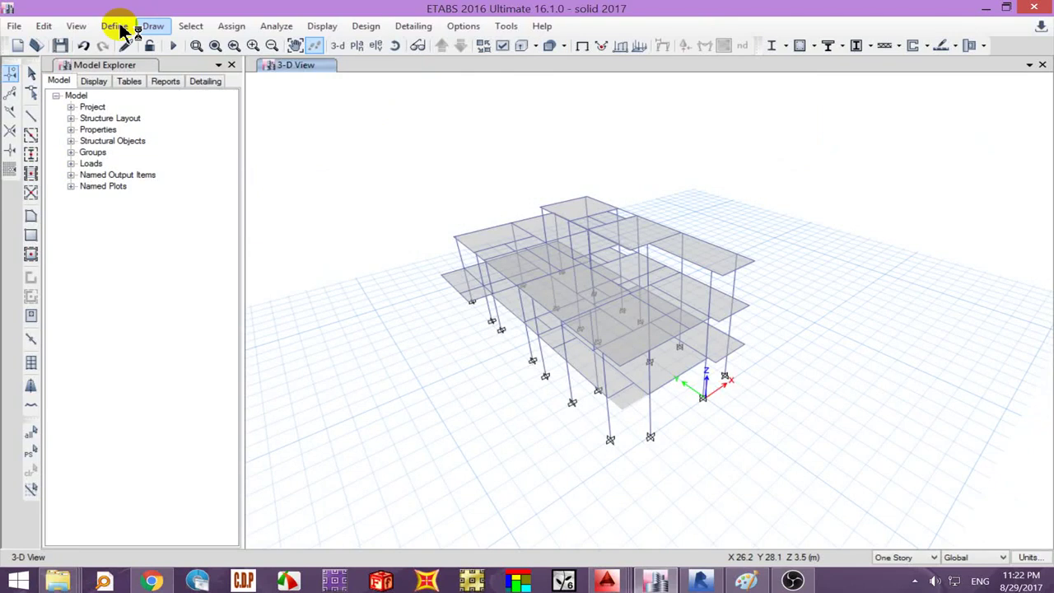
# - Leave the Define menu unused and bring up the Paint sketch of Mx = P × ey
pyautogui.click(117, 26)
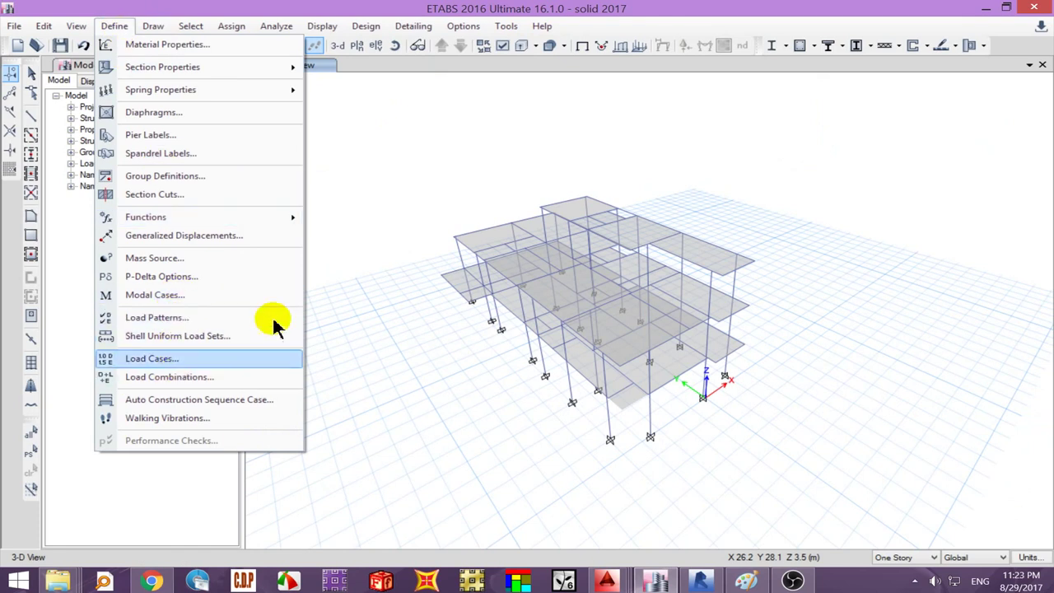
pyautogui.click(659, 466)
pyautogui.hotkey('alt', 'Tab')
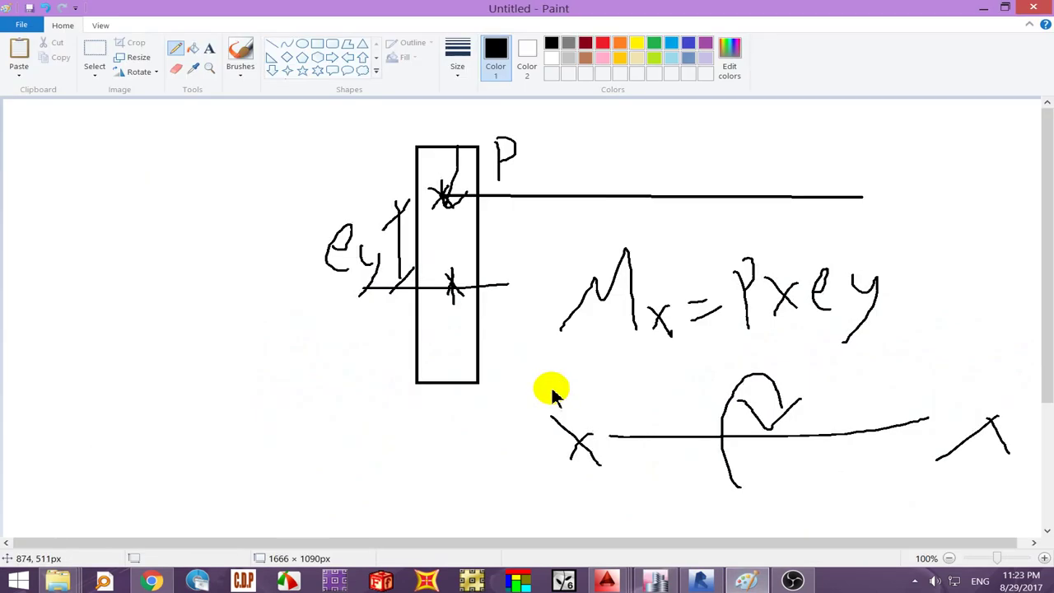
# - Start a blank Paint canvas without saving the old sketch and add the 'load pattern' heading
pyautogui.hotkey('ctrl', 'n')
pyautogui.click(586, 287)
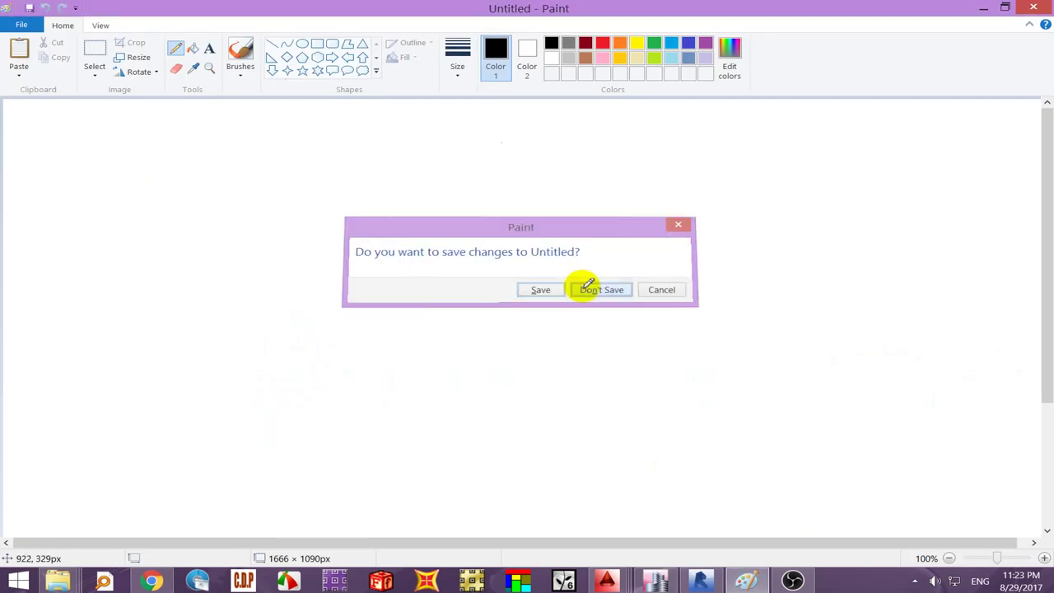
pyautogui.click(209, 53)
pyautogui.moveTo(48, 118); pyautogui.dragTo(273, 174)
pyautogui.write('load pattern')
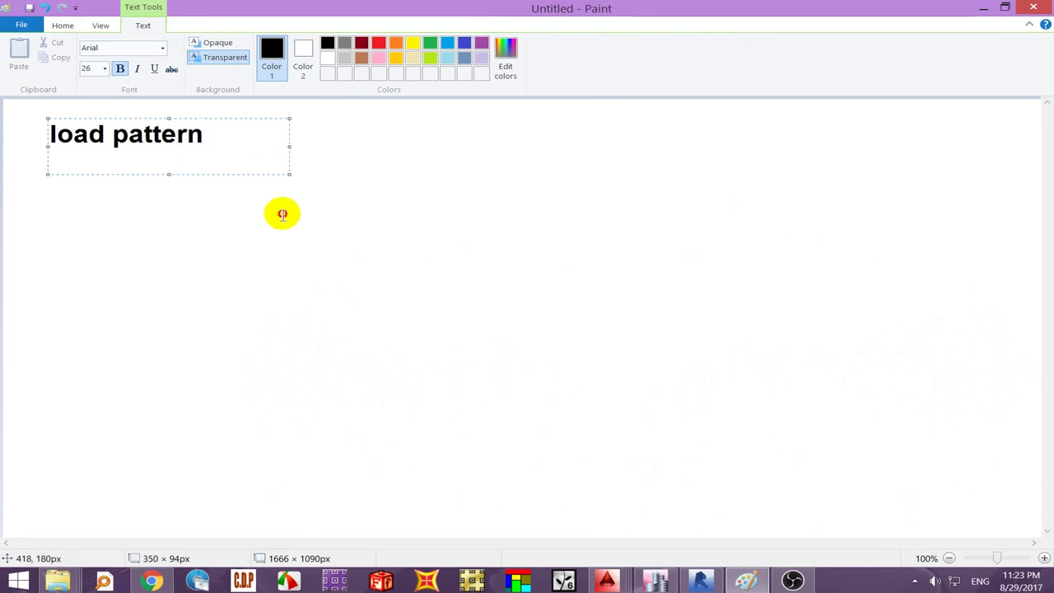
pyautogui.click(282, 214)
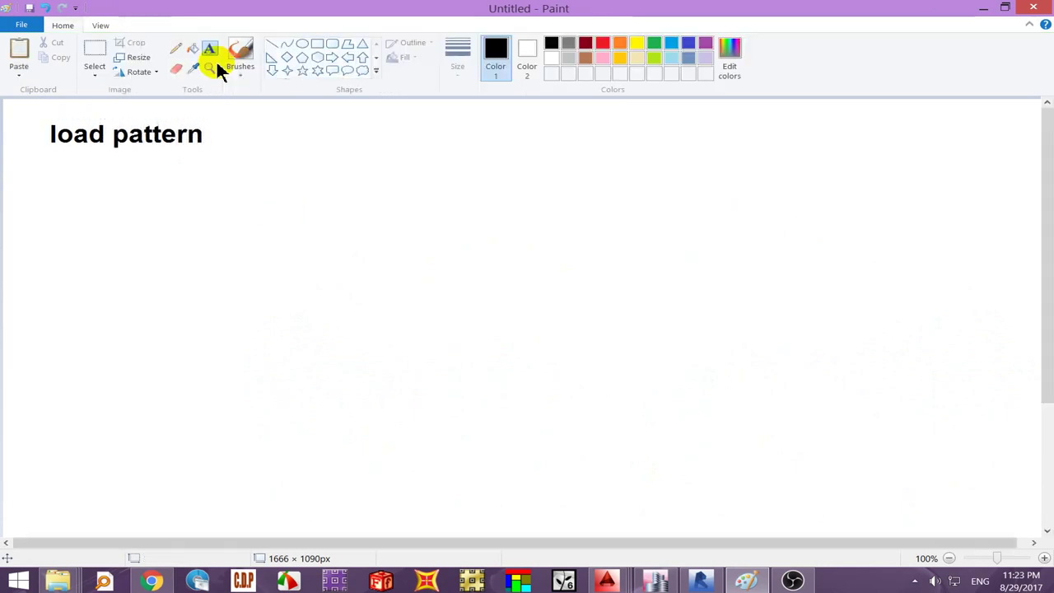
# - Add the 'cases' and 'comb' headings across the top of the canvas
pyautogui.moveTo(412, 116)
pyautogui.mouseDown()
pyautogui.moveTo(602, 137)
pyautogui.moveTo(865, 216)
pyautogui.mouseUp()
pyautogui.write('cases')
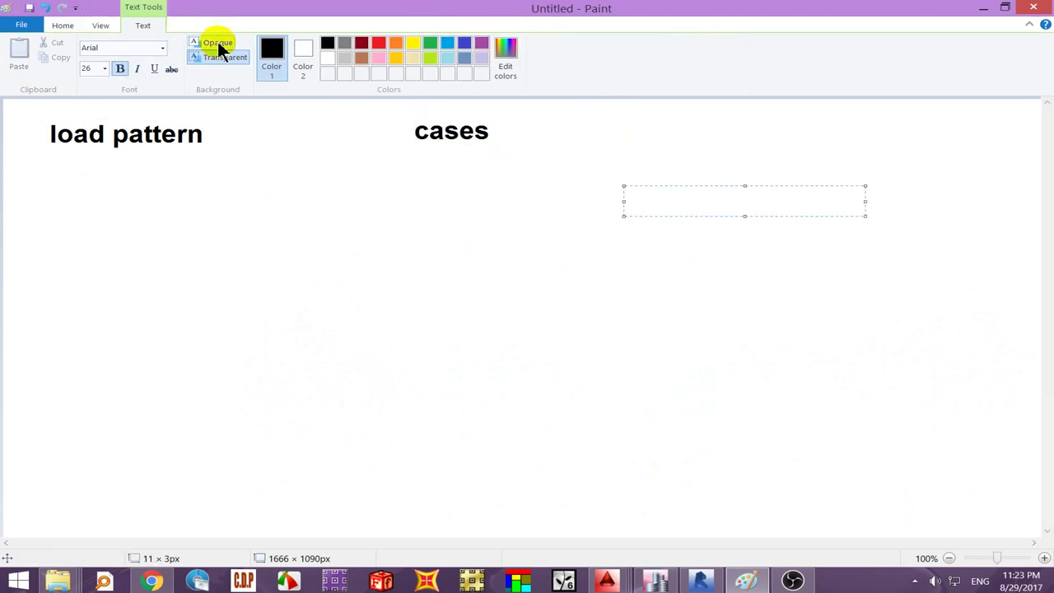
pyautogui.click(287, 189)
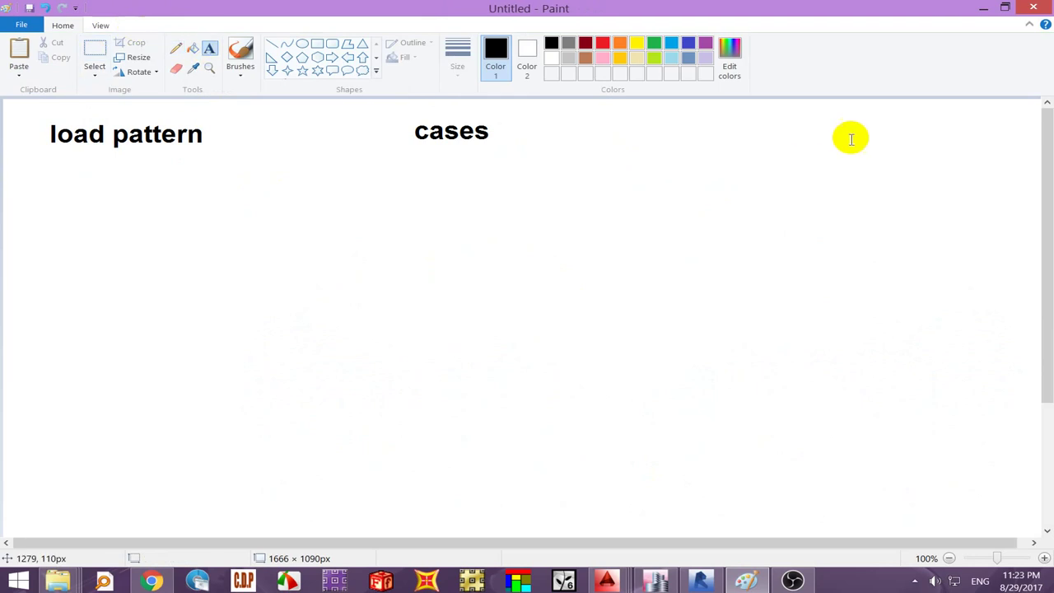
pyautogui.moveTo(759, 122); pyautogui.dragTo(938, 170)
pyautogui.write('comb')
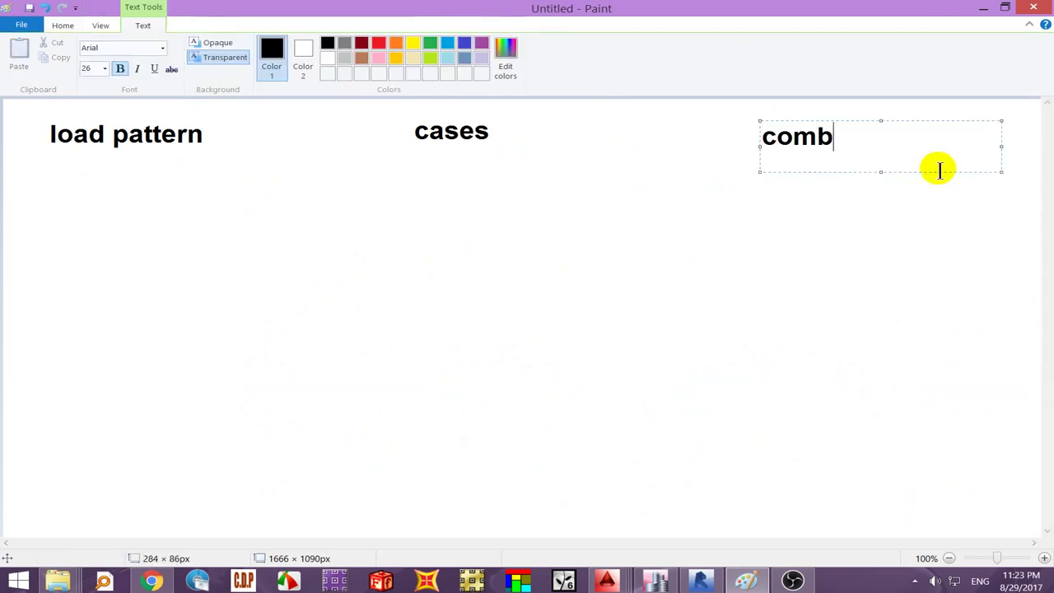
pyautogui.click(680, 240)
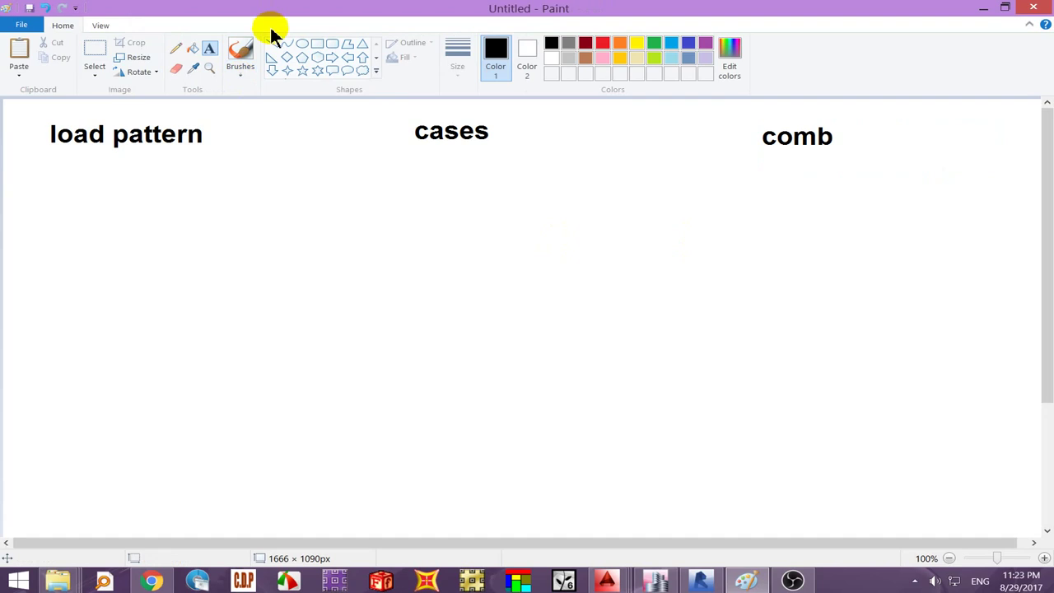
pyautogui.moveTo(393, 115)
pyautogui.mouseDown()
pyautogui.moveTo(423, 526)
pyautogui.moveTo(631, 530)
pyautogui.mouseUp()
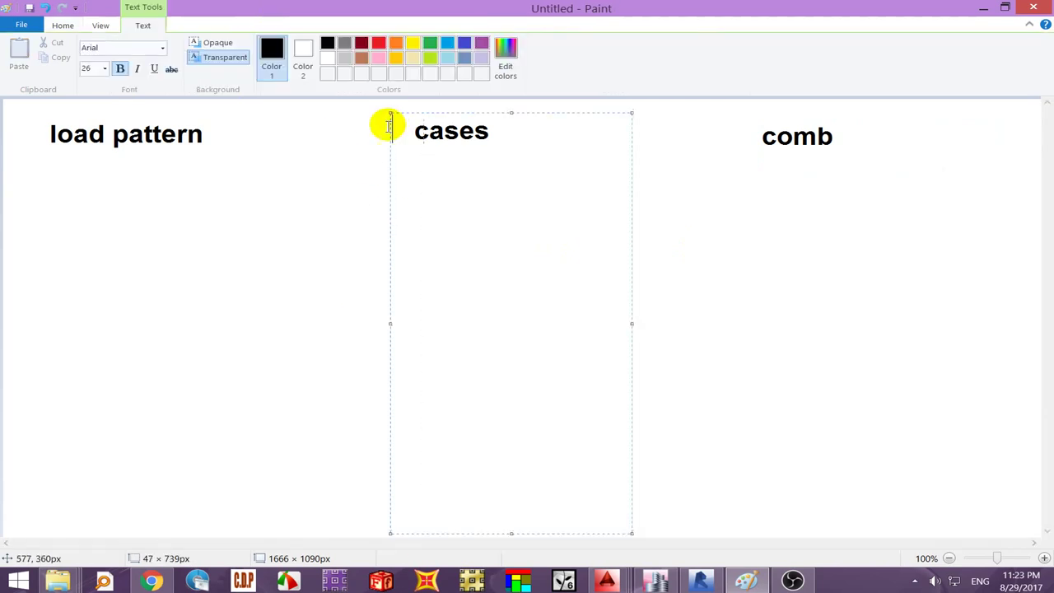
pyautogui.click(377, 160)
# - Draw two vertical column dividers and a horizontal rule under the headings
pyautogui.click(271, 43)
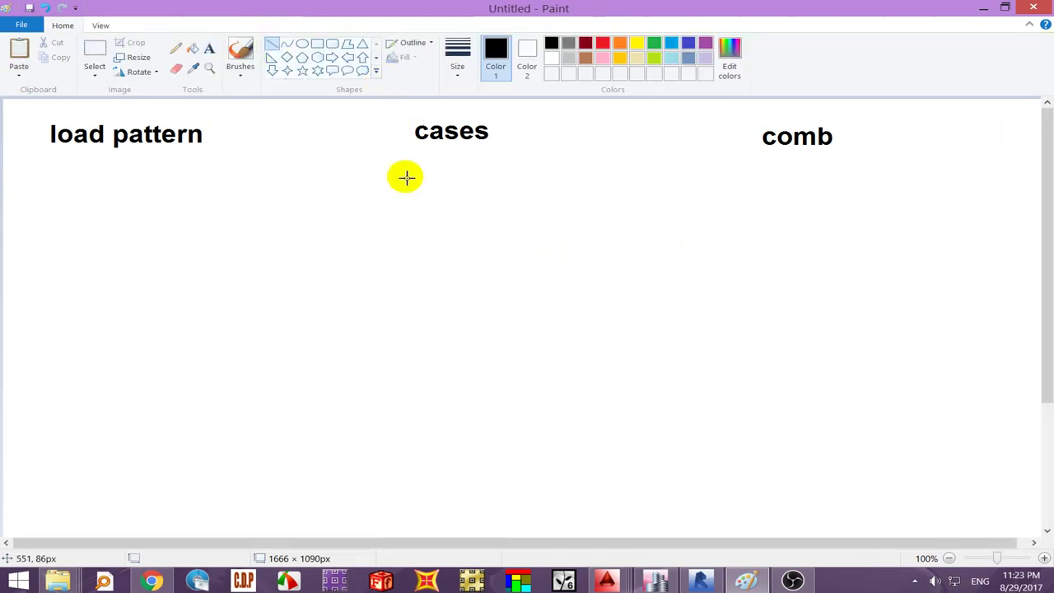
pyautogui.moveTo(390, 122); pyautogui.dragTo(405, 420)
pyautogui.moveTo(404, 478); pyautogui.dragTo(386, 524)
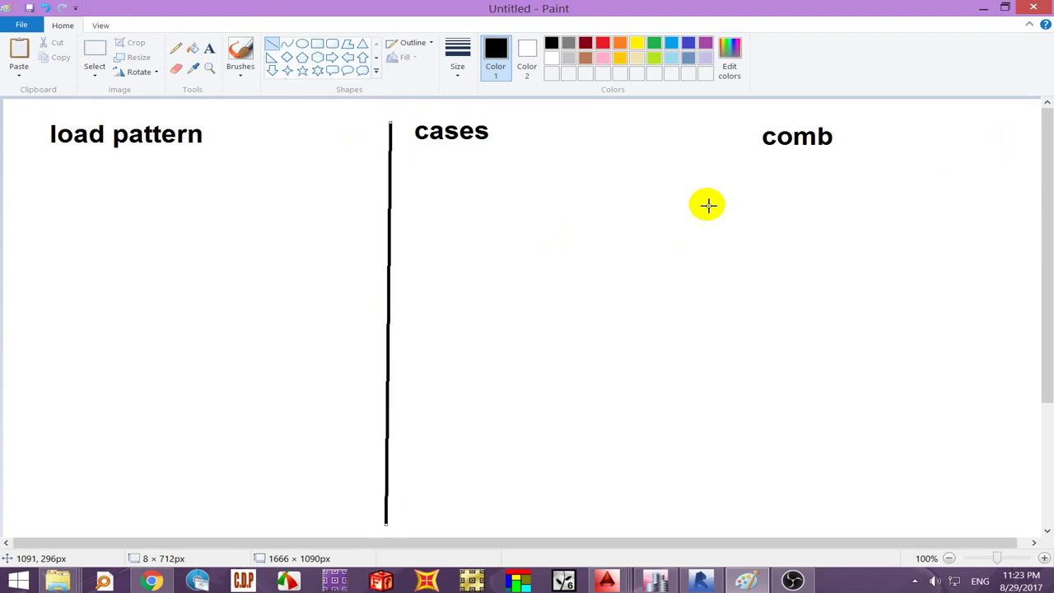
pyautogui.moveTo(737, 129); pyautogui.dragTo(735, 525)
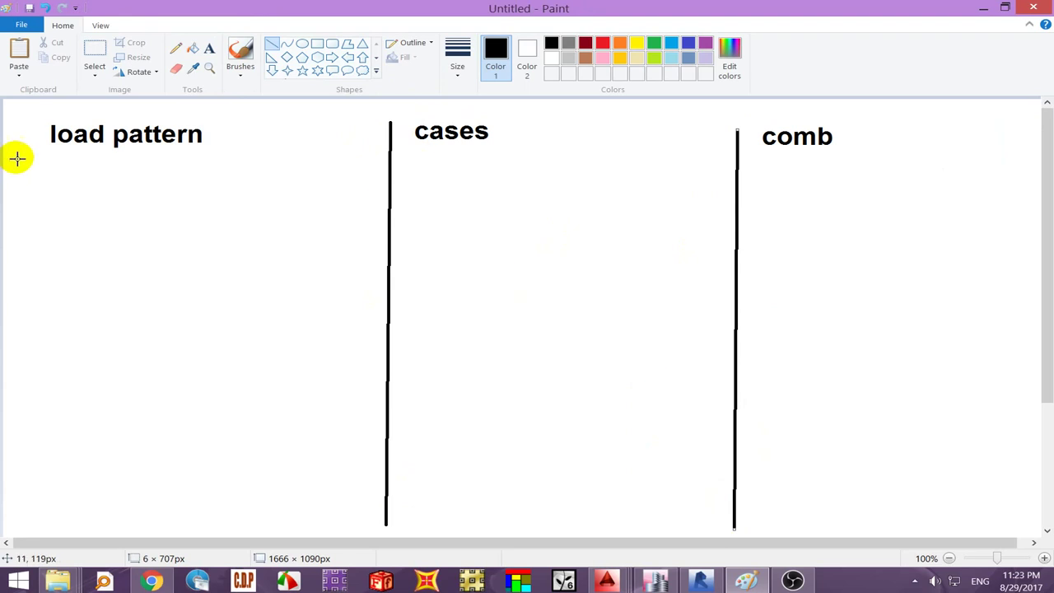
pyautogui.moveTo(14, 156); pyautogui.dragTo(1045, 147)
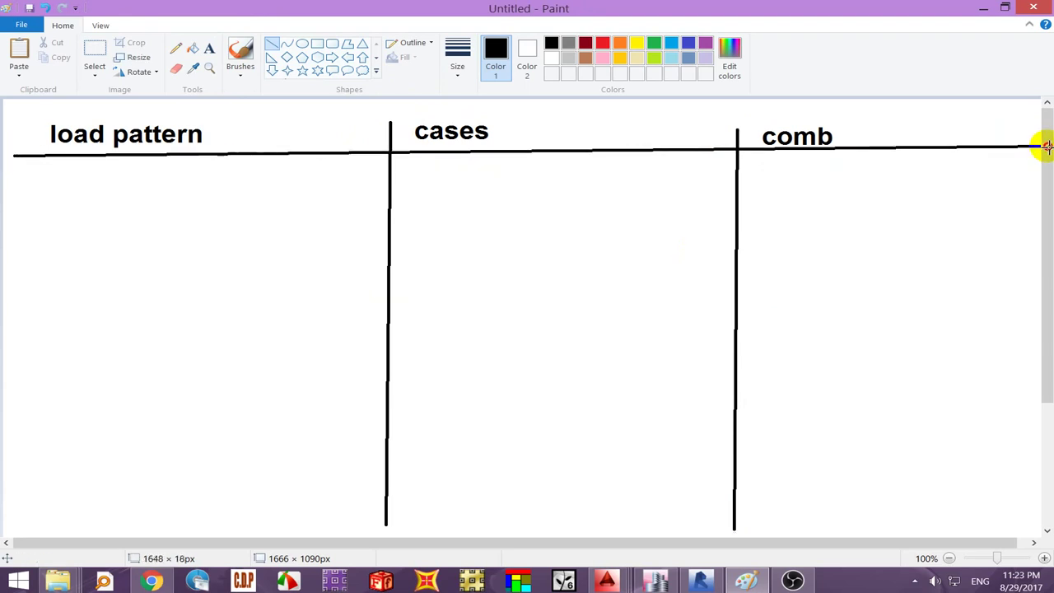
pyautogui.moveTo(1046, 146); pyautogui.dragTo(1035, 150)
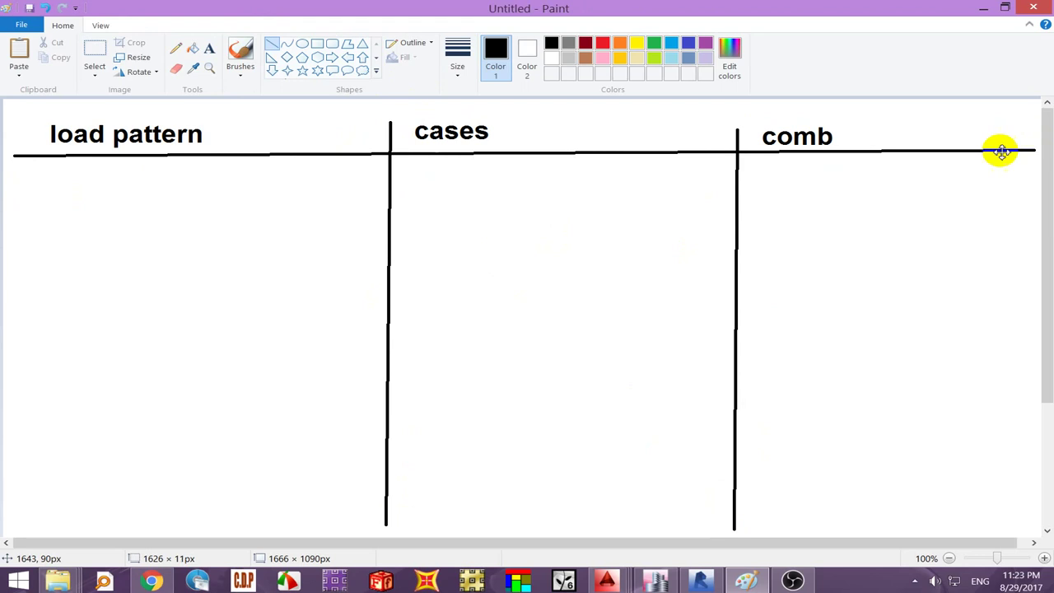
# - Switch to the Pencil with a thicker stroke size
pyautogui.click(176, 48)
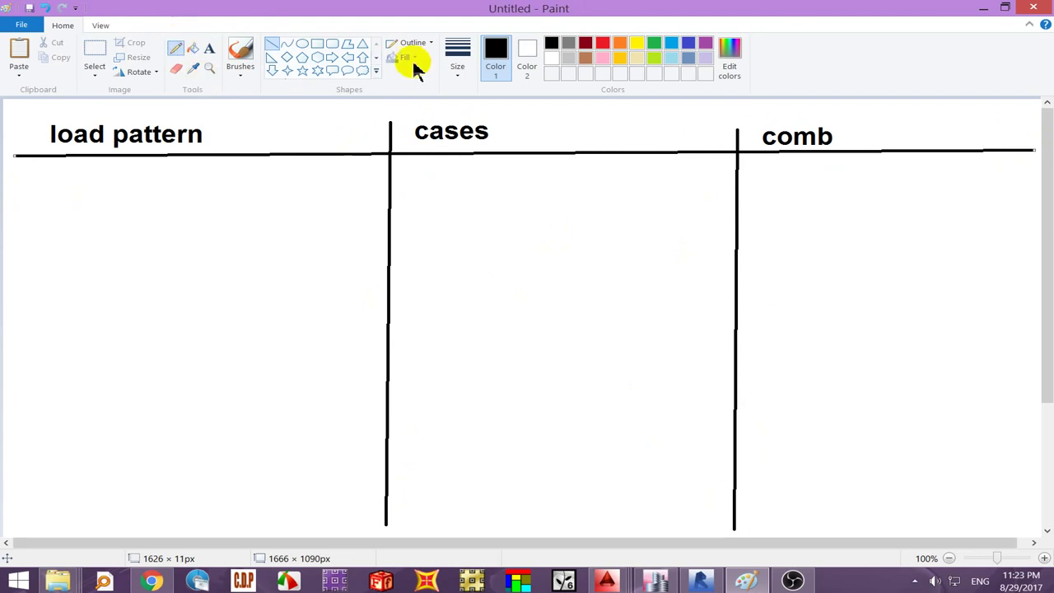
pyautogui.click(458, 67)
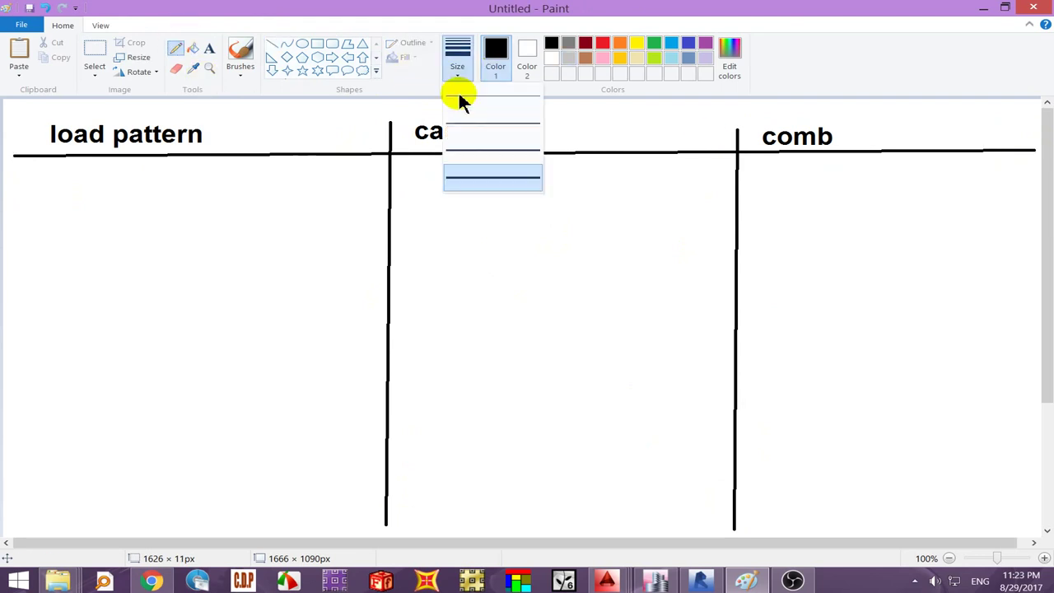
pyautogui.click(501, 132)
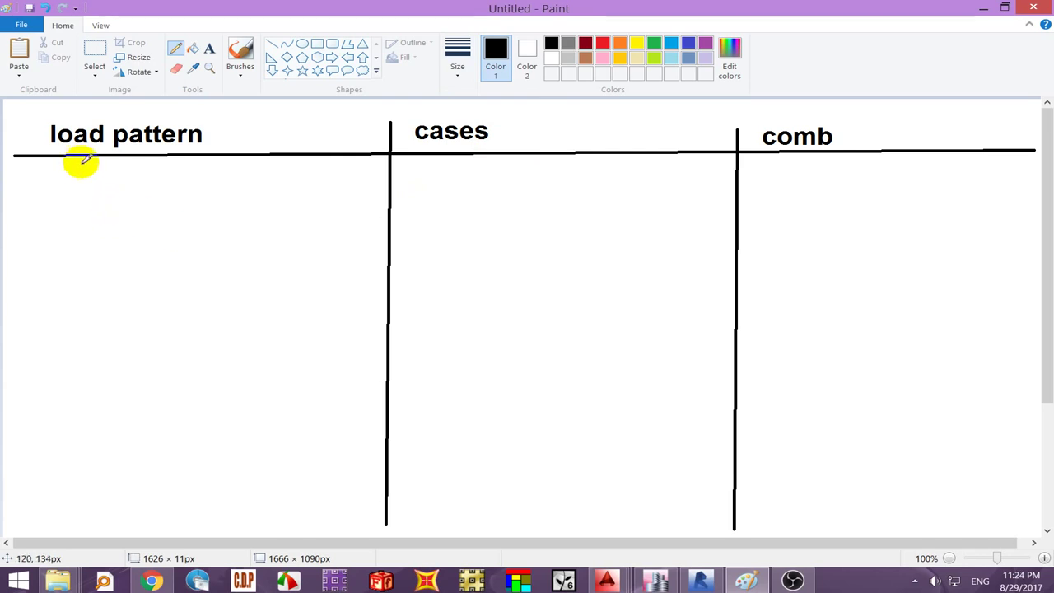
# - Circle 'load pattern' and write D, L, W and E beneath it with ticks
pyautogui.moveTo(64, 156)
pyautogui.mouseDown()
pyautogui.moveTo(249, 144)
pyautogui.moveTo(66, 158)
pyautogui.mouseUp()
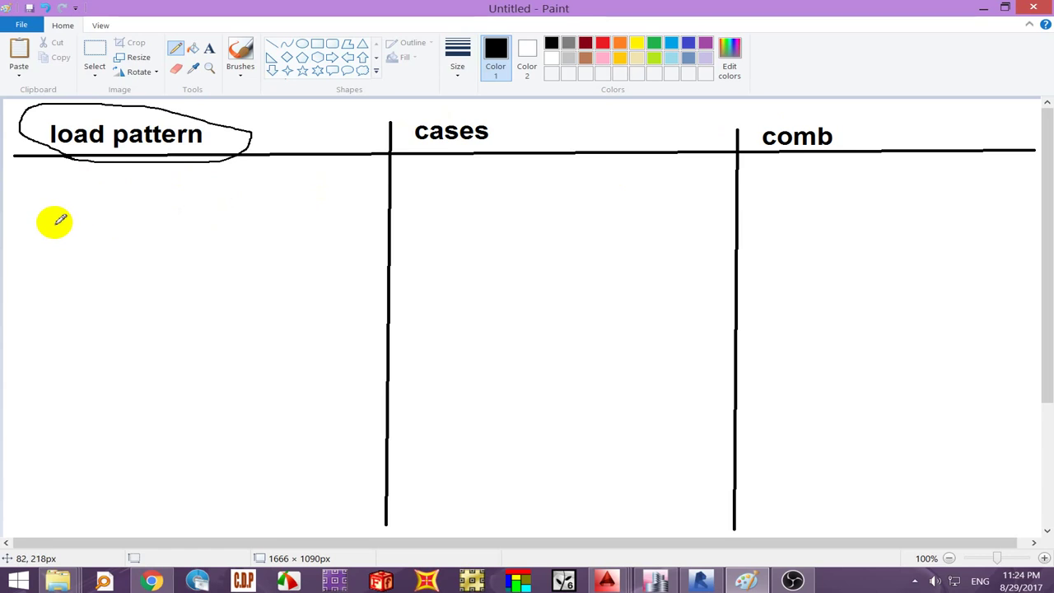
pyautogui.moveTo(42, 217)
pyautogui.mouseDown()
pyautogui.moveTo(61, 245)
pyautogui.moveTo(134, 227)
pyautogui.mouseUp()
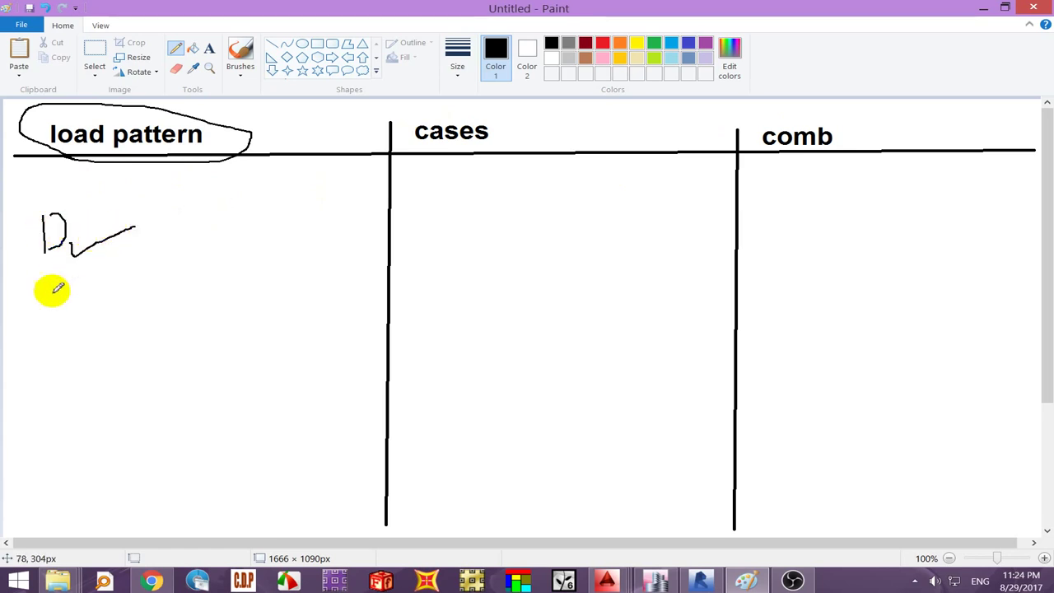
pyautogui.moveTo(51, 307)
pyautogui.mouseDown()
pyautogui.moveTo(75, 346)
pyautogui.moveTo(174, 293)
pyautogui.mouseUp()
pyautogui.moveTo(33, 389); pyautogui.dragTo(75, 403)
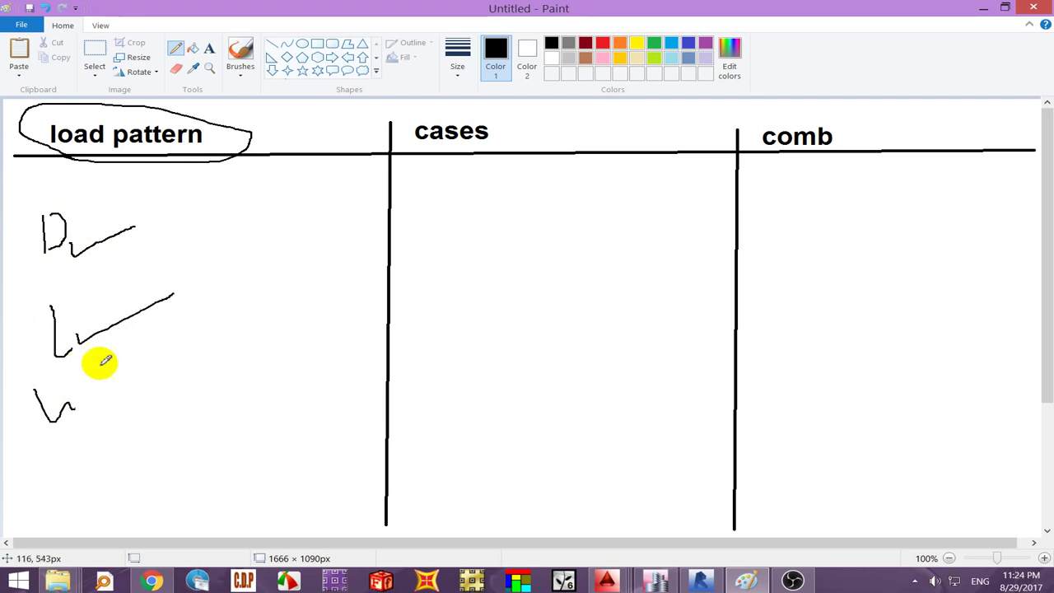
pyautogui.moveTo(102, 363)
pyautogui.mouseDown()
pyautogui.moveTo(83, 413)
pyautogui.moveTo(198, 369)
pyautogui.mouseUp()
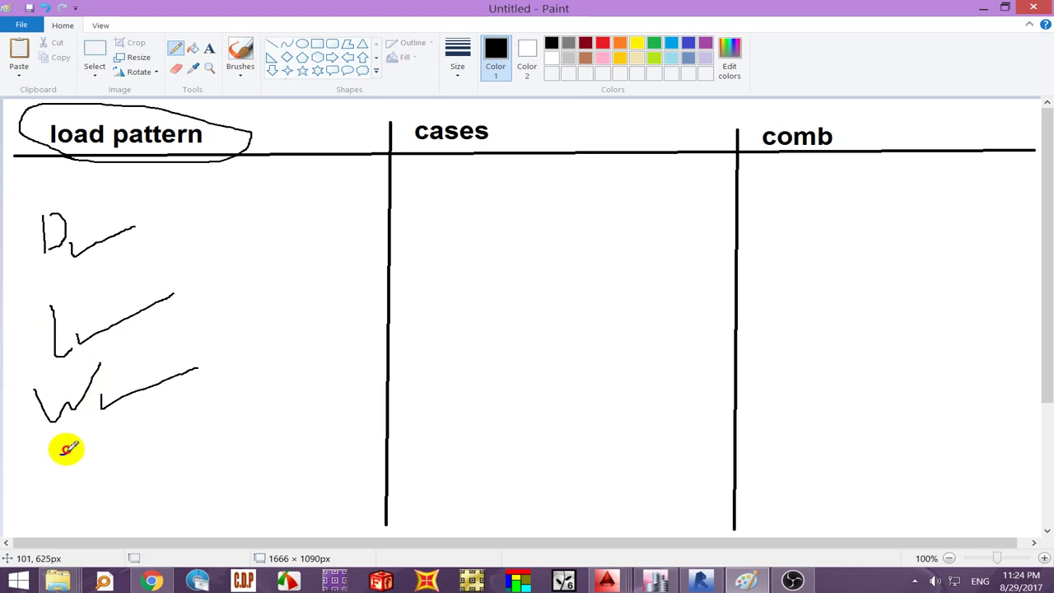
pyautogui.moveTo(76, 446)
pyautogui.mouseDown()
pyautogui.moveTo(52, 505)
pyautogui.moveTo(66, 477)
pyautogui.moveTo(66, 504)
pyautogui.moveTo(155, 463)
pyautogui.mouseUp()
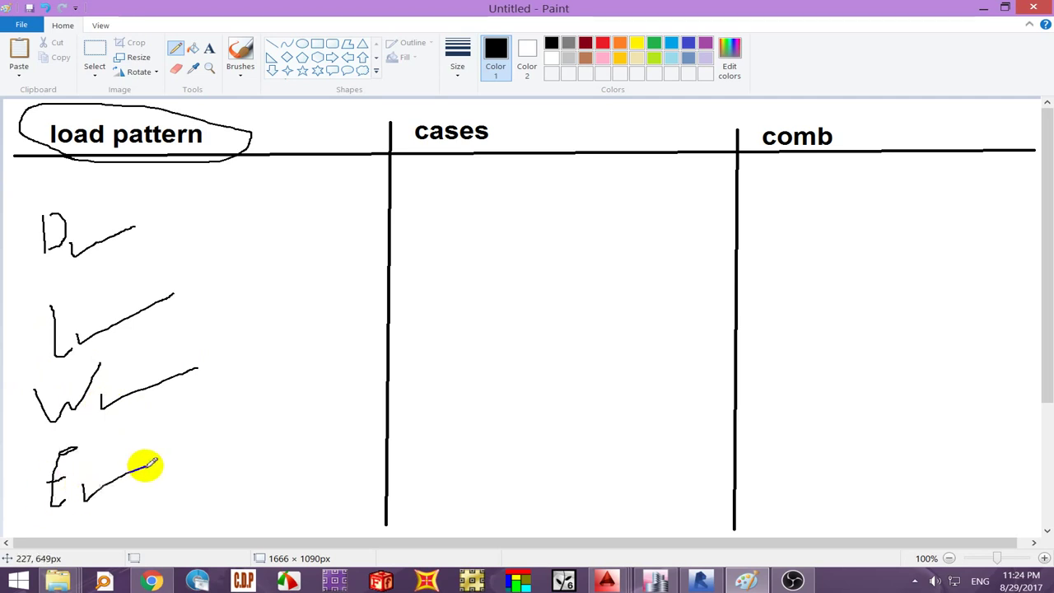
# - Add ticked S and T, loop D and L together, and begin a sketch under cases
pyautogui.moveTo(259, 284); pyautogui.dragTo(251, 317)
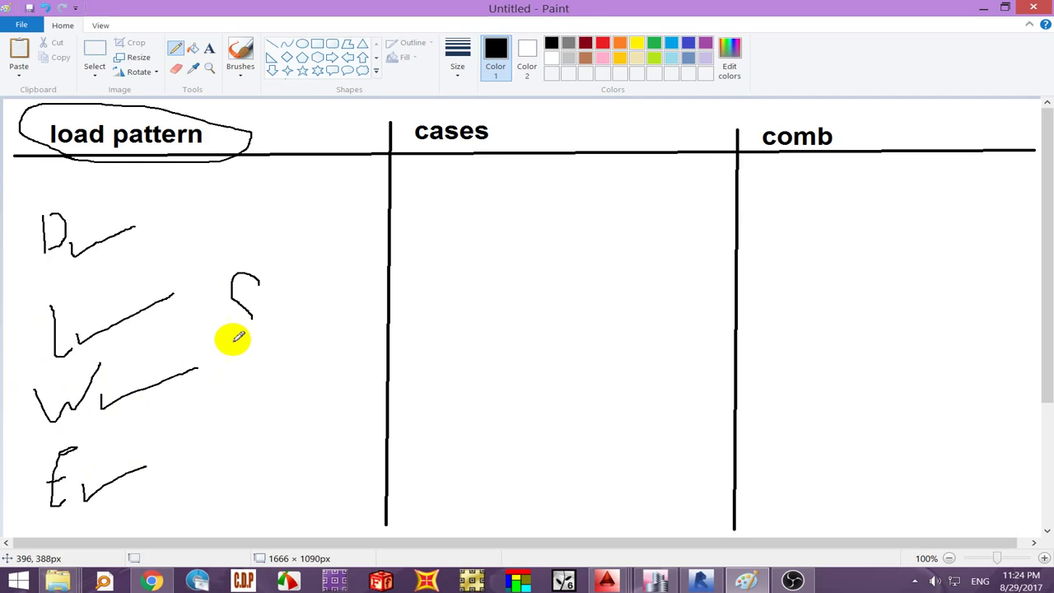
pyautogui.moveTo(233, 383)
pyautogui.mouseDown()
pyautogui.moveTo(233, 432)
pyautogui.moveTo(254, 387)
pyautogui.mouseUp()
pyautogui.moveTo(273, 306); pyautogui.dragTo(329, 286)
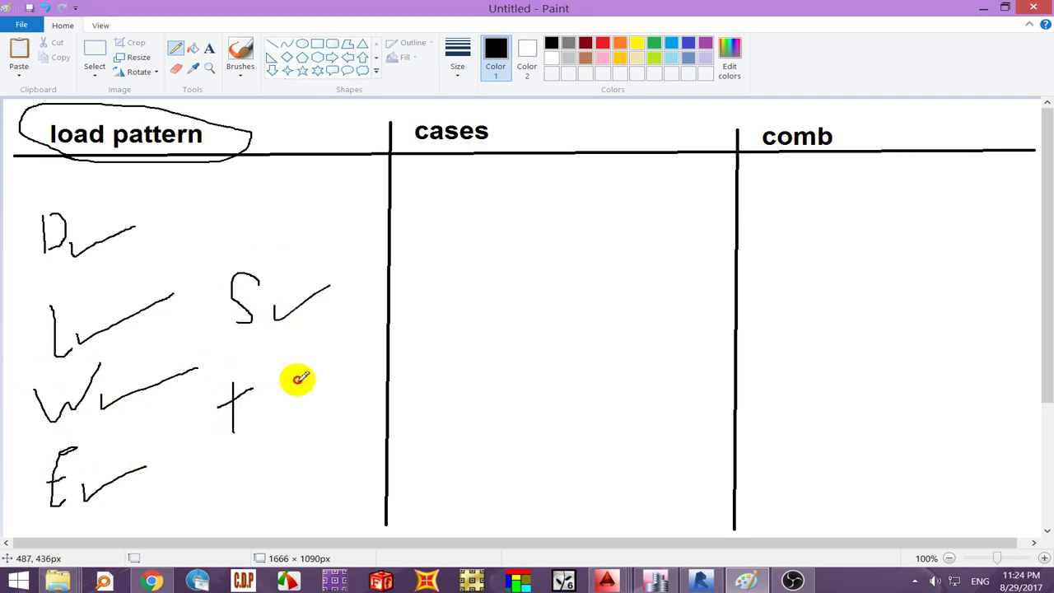
pyautogui.moveTo(294, 380); pyautogui.dragTo(325, 381)
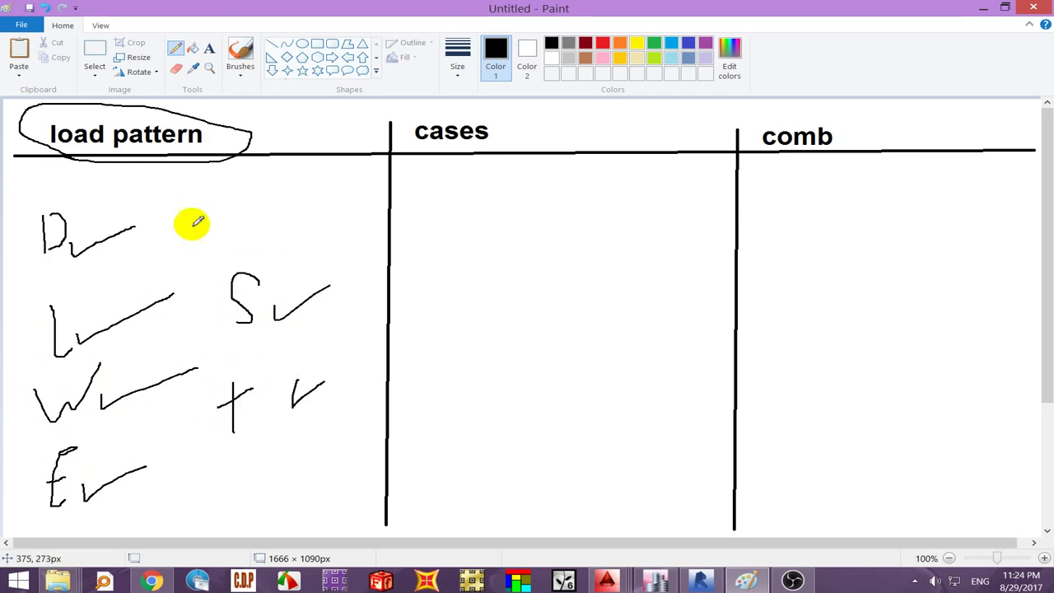
pyautogui.moveTo(112, 193)
pyautogui.mouseDown()
pyautogui.moveTo(70, 190)
pyautogui.moveTo(23, 216)
pyautogui.mouseUp()
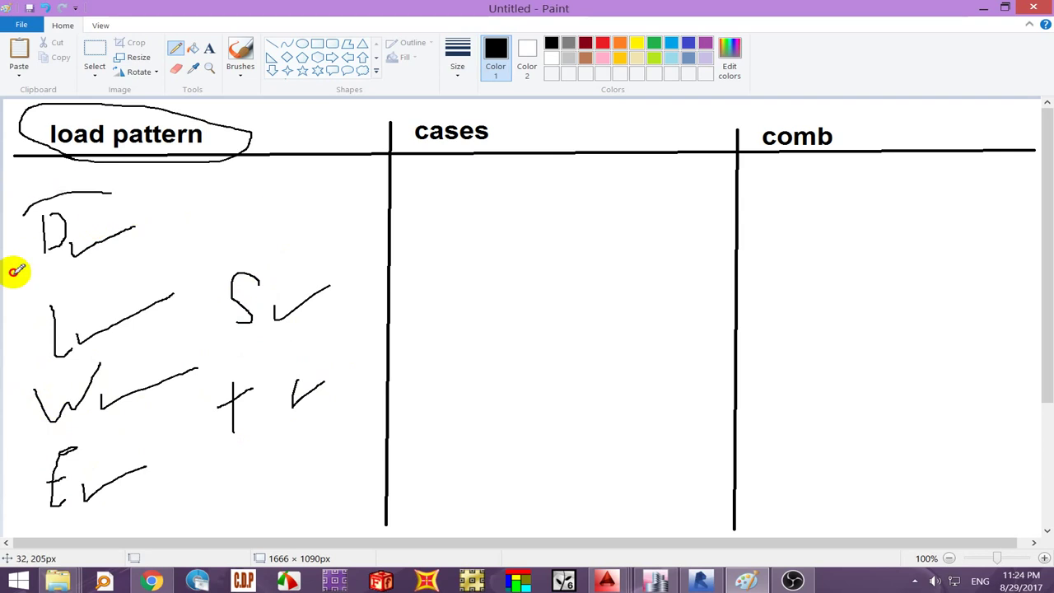
pyautogui.moveTo(17, 270)
pyautogui.mouseDown()
pyautogui.moveTo(132, 357)
pyautogui.moveTo(154, 208)
pyautogui.moveTo(115, 191)
pyautogui.mouseUp()
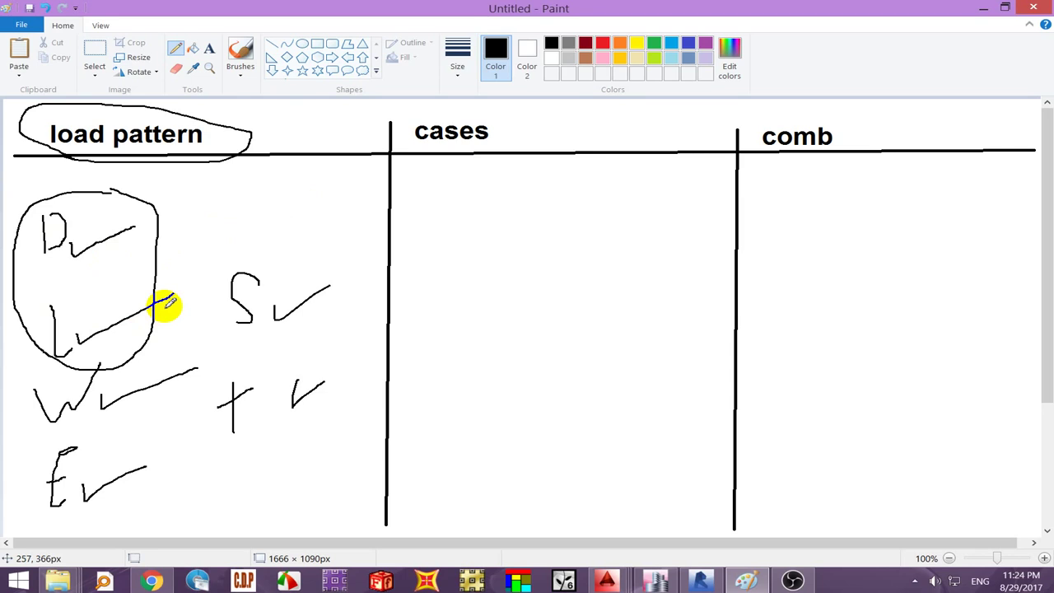
pyautogui.moveTo(423, 215)
pyautogui.mouseDown()
pyautogui.moveTo(494, 259)
pyautogui.moveTo(508, 221)
pyautogui.moveTo(459, 238)
pyautogui.moveTo(412, 323)
pyautogui.mouseUp()
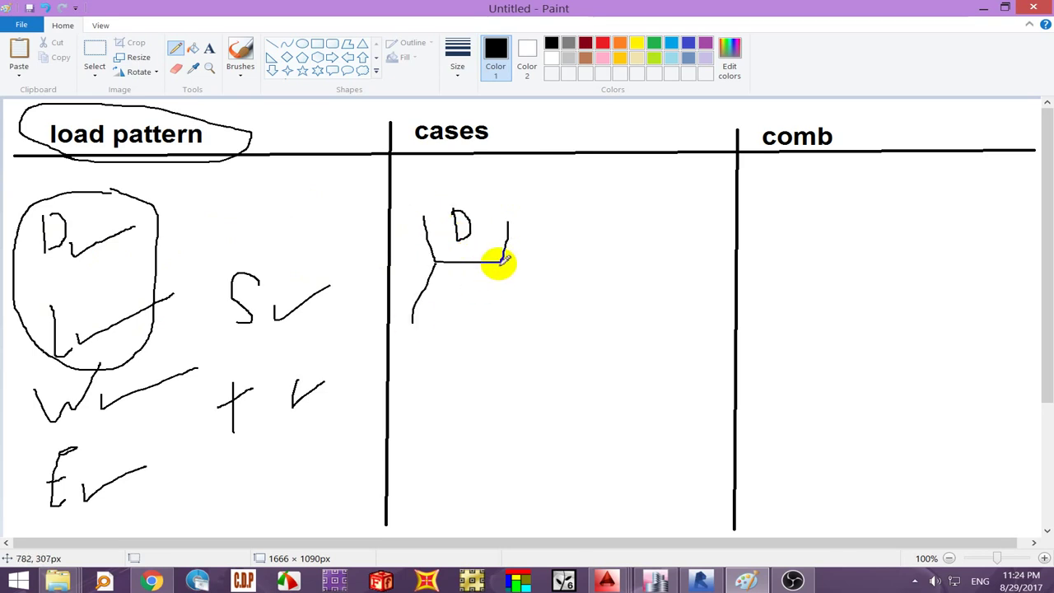
# - Sketch the D and L case figures in the cases column
pyautogui.moveTo(501, 262); pyautogui.dragTo(539, 306)
pyautogui.moveTo(449, 266); pyautogui.dragTo(452, 274)
pyautogui.moveTo(475, 323); pyautogui.dragTo(450, 272)
pyautogui.moveTo(477, 280); pyautogui.dragTo(487, 274)
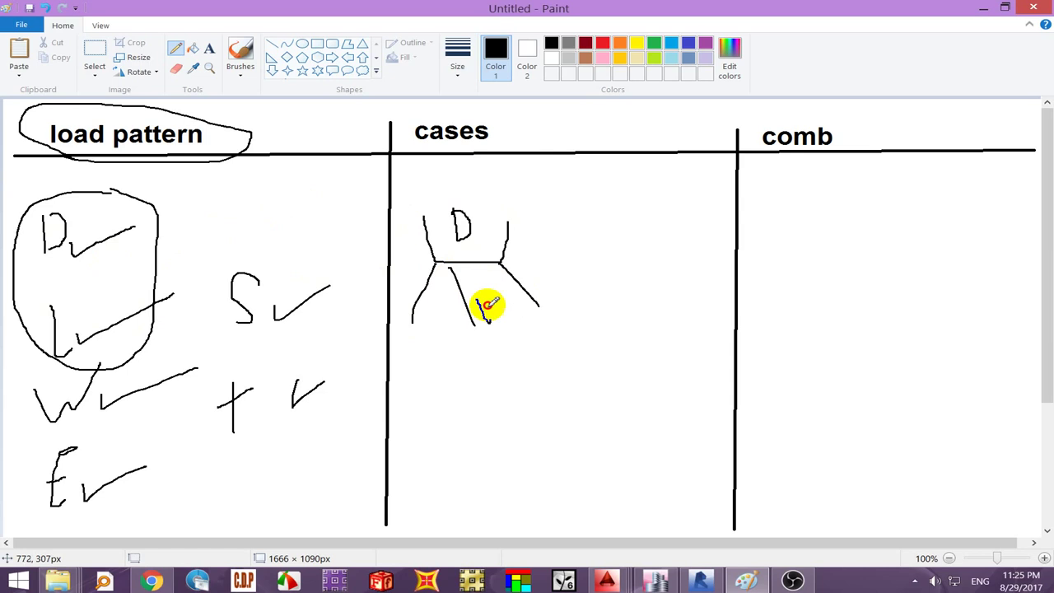
pyautogui.moveTo(575, 219)
pyautogui.mouseDown()
pyautogui.moveTo(588, 263)
pyautogui.moveTo(644, 228)
pyautogui.mouseUp()
pyautogui.moveTo(580, 265); pyautogui.dragTo(566, 297)
pyautogui.moveTo(641, 264); pyautogui.dragTo(680, 310)
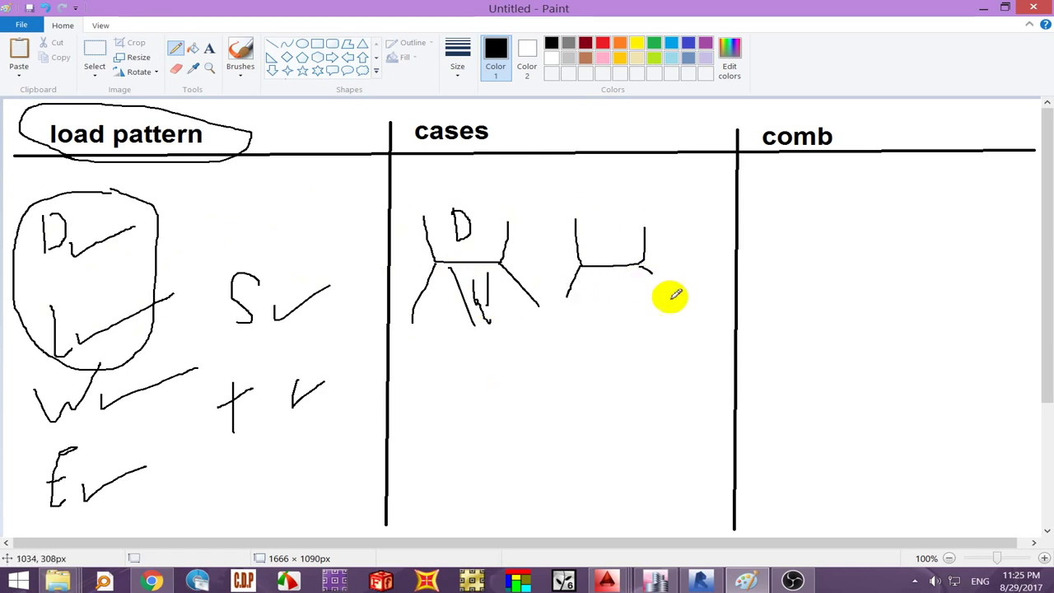
pyautogui.moveTo(600, 221)
pyautogui.mouseDown()
pyautogui.moveTo(623, 247)
pyautogui.moveTo(619, 304)
pyautogui.moveTo(650, 305)
pyautogui.mouseUp()
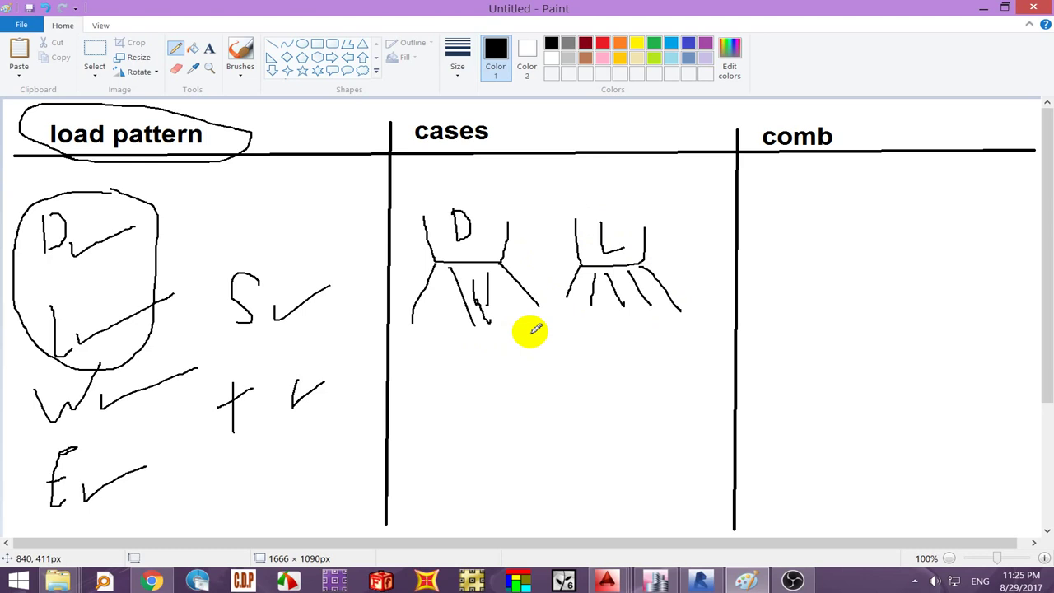
# - Write the N/S M note and a small sketch below it under cases
pyautogui.moveTo(435, 397)
pyautogui.mouseDown()
pyautogui.moveTo(488, 375)
pyautogui.moveTo(497, 404)
pyautogui.mouseUp()
pyautogui.moveTo(541, 360); pyautogui.dragTo(555, 407)
pyautogui.click(576, 390)
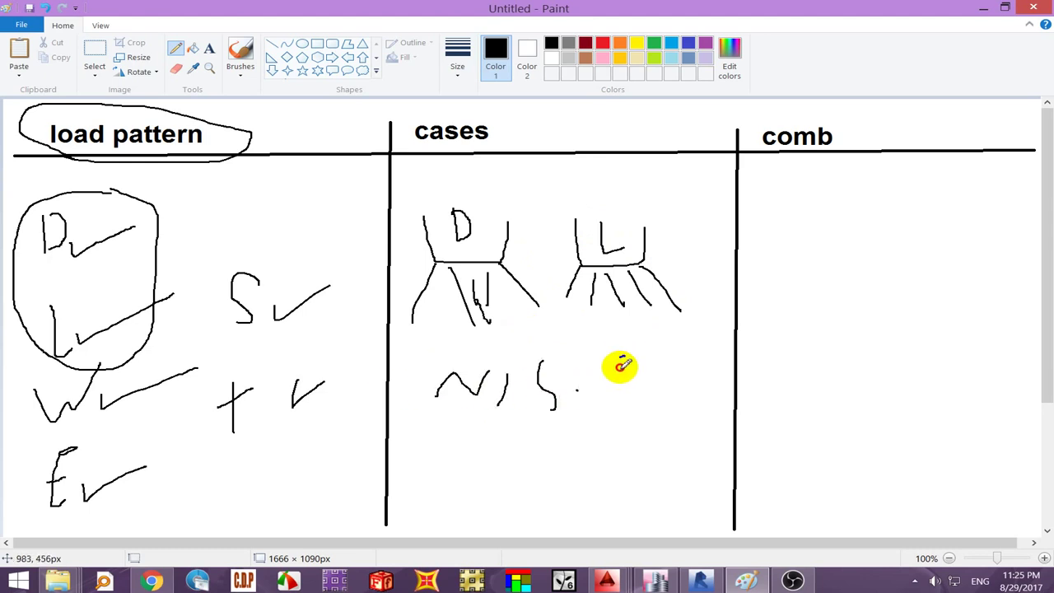
pyautogui.moveTo(620, 393); pyautogui.dragTo(658, 376)
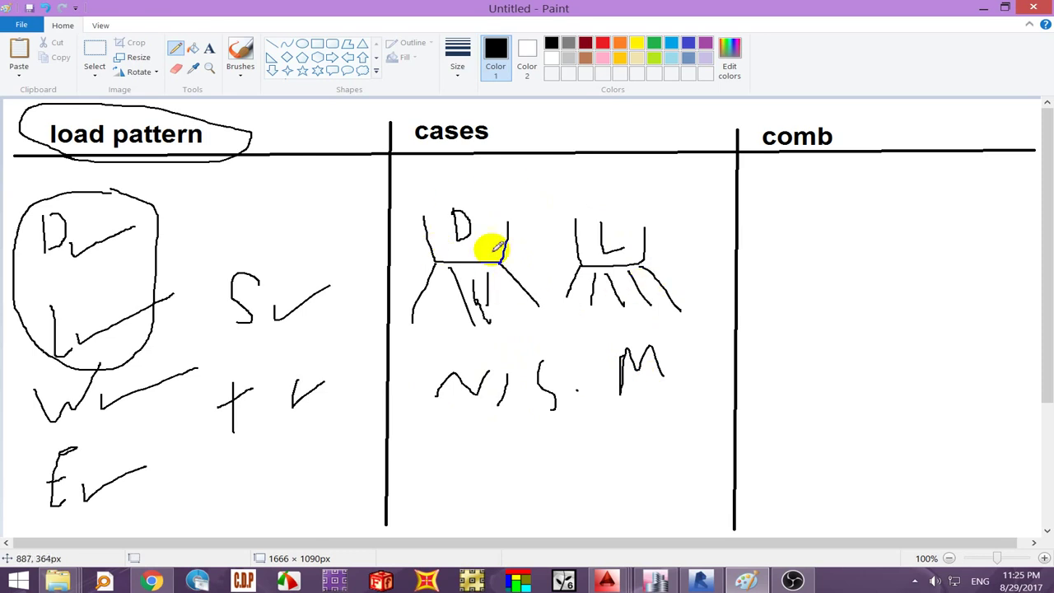
pyautogui.moveTo(463, 442); pyautogui.dragTo(514, 499)
pyautogui.moveTo(492, 471); pyautogui.dragTo(436, 499)
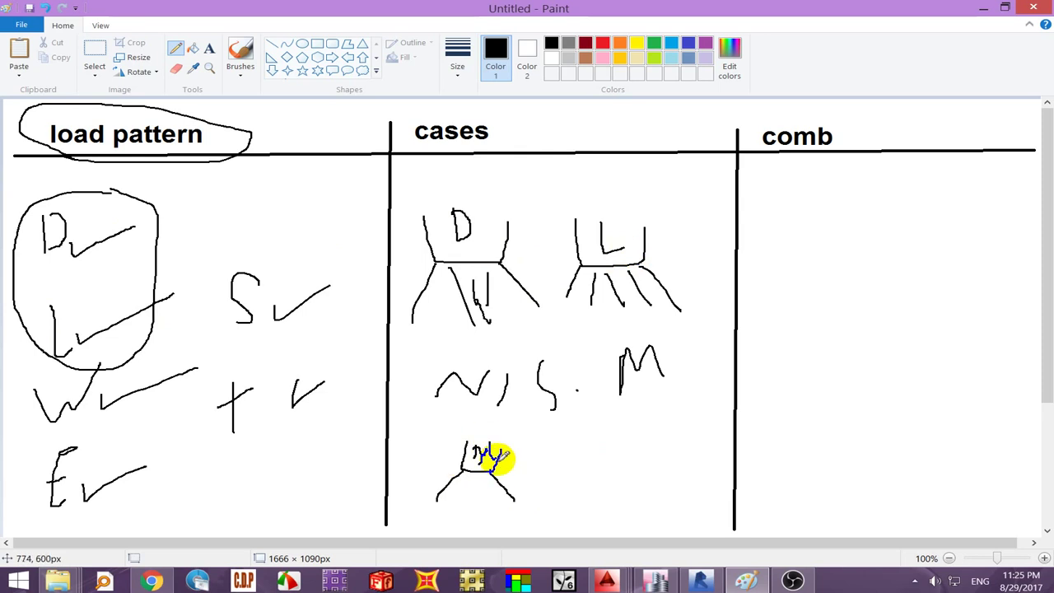
# - Write 3 in the cases column, then circle the 3 and the load-pattern 2
pyautogui.moveTo(606, 452)
pyautogui.mouseDown()
pyautogui.moveTo(636, 450)
pyautogui.moveTo(633, 497)
pyautogui.mouseUp()
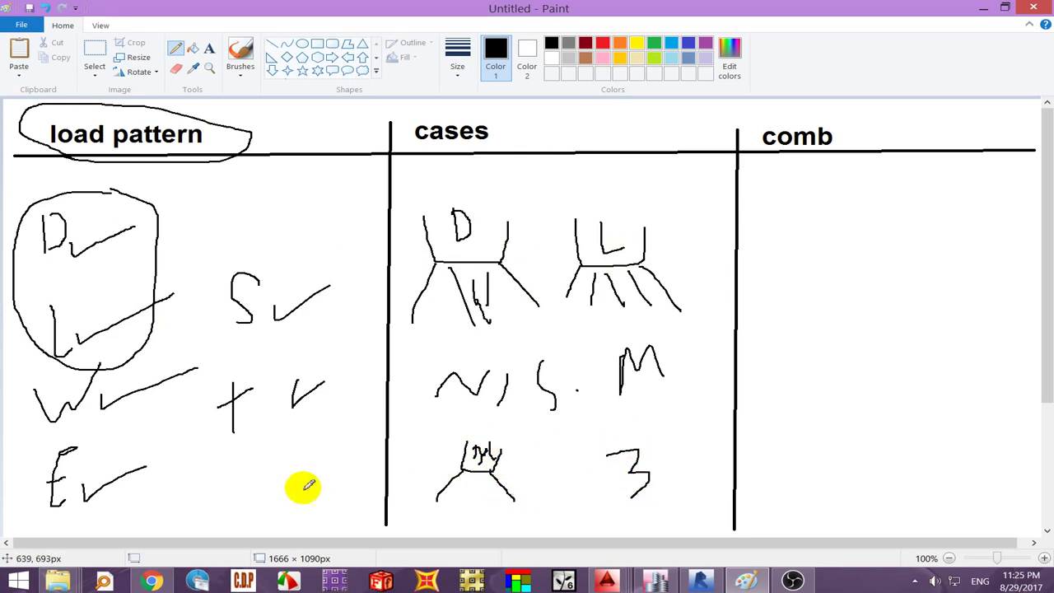
pyautogui.moveTo(290, 486); pyautogui.dragTo(317, 497)
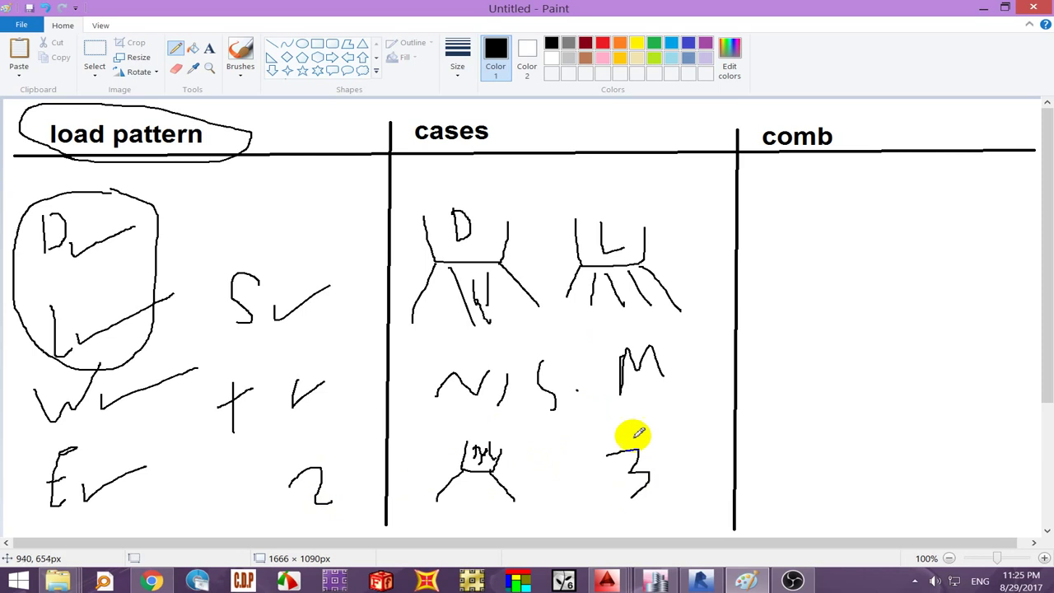
pyautogui.moveTo(630, 431)
pyautogui.mouseDown()
pyautogui.moveTo(623, 499)
pyautogui.moveTo(628, 430)
pyautogui.mouseUp()
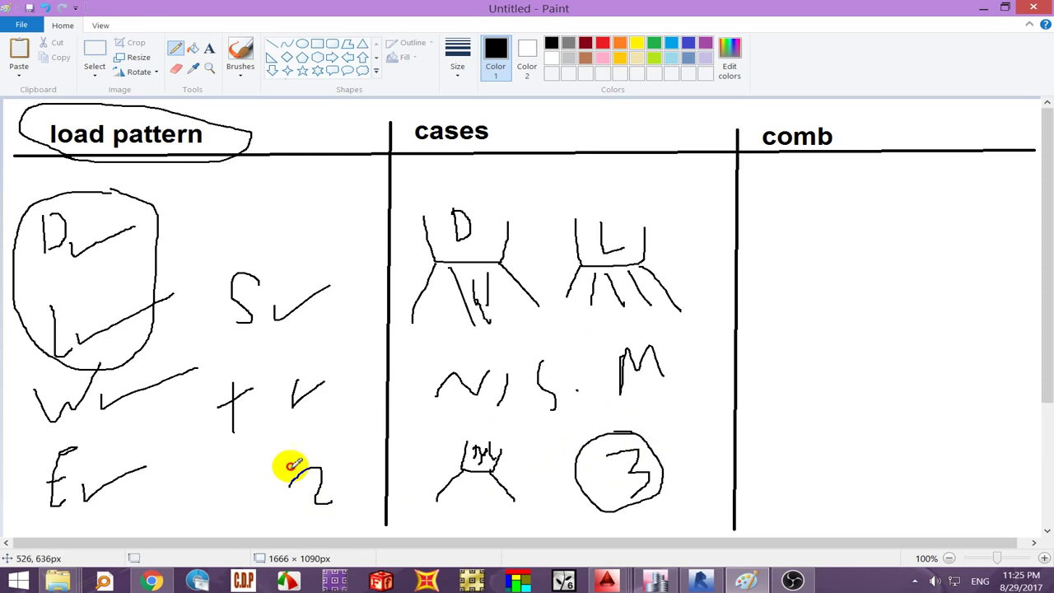
pyautogui.moveTo(293, 462)
pyautogui.mouseDown()
pyautogui.moveTo(339, 482)
pyautogui.moveTo(327, 452)
pyautogui.mouseUp()
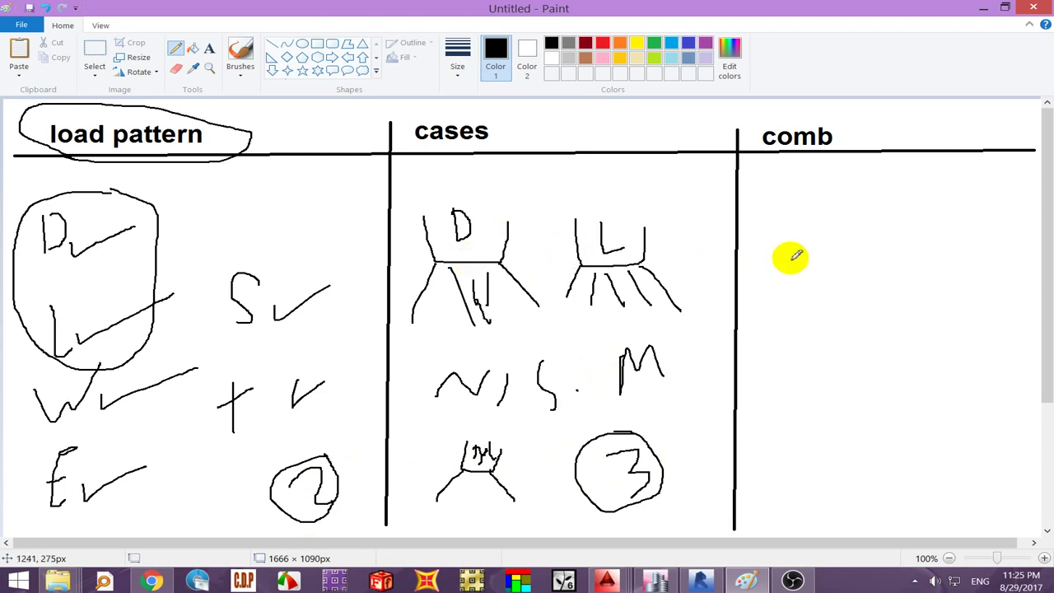
# - Draw a divided box with up and down arrows in comb, labelled W and D+
pyautogui.moveTo(964, 257)
pyautogui.mouseDown()
pyautogui.moveTo(815, 370)
pyautogui.moveTo(988, 255)
pyautogui.mouseUp()
pyautogui.moveTo(809, 329); pyautogui.dragTo(978, 335)
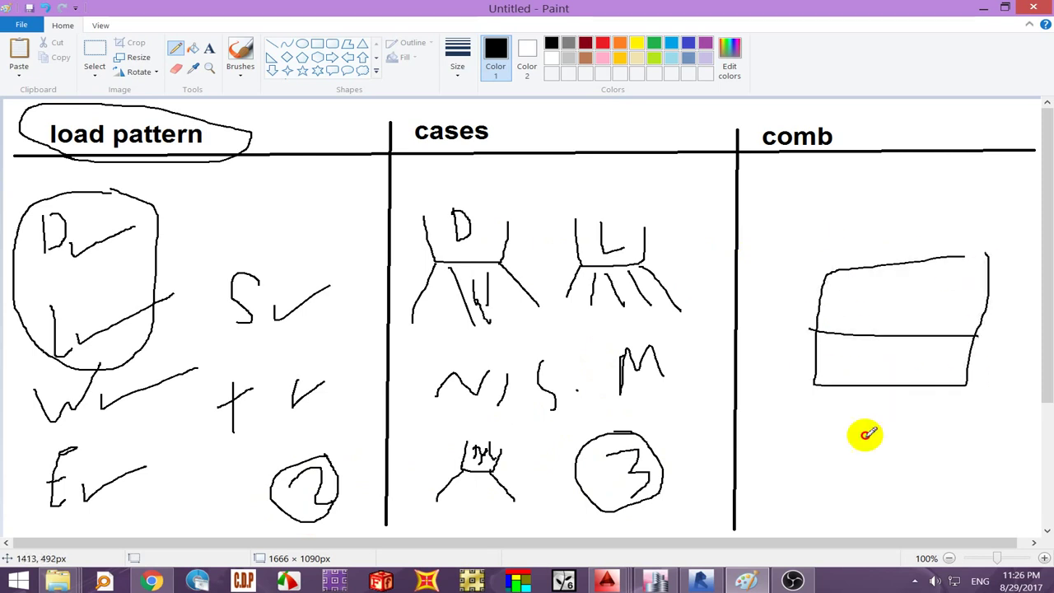
pyautogui.moveTo(889, 379); pyautogui.dragTo(861, 441)
pyautogui.moveTo(891, 241); pyautogui.dragTo(898, 239)
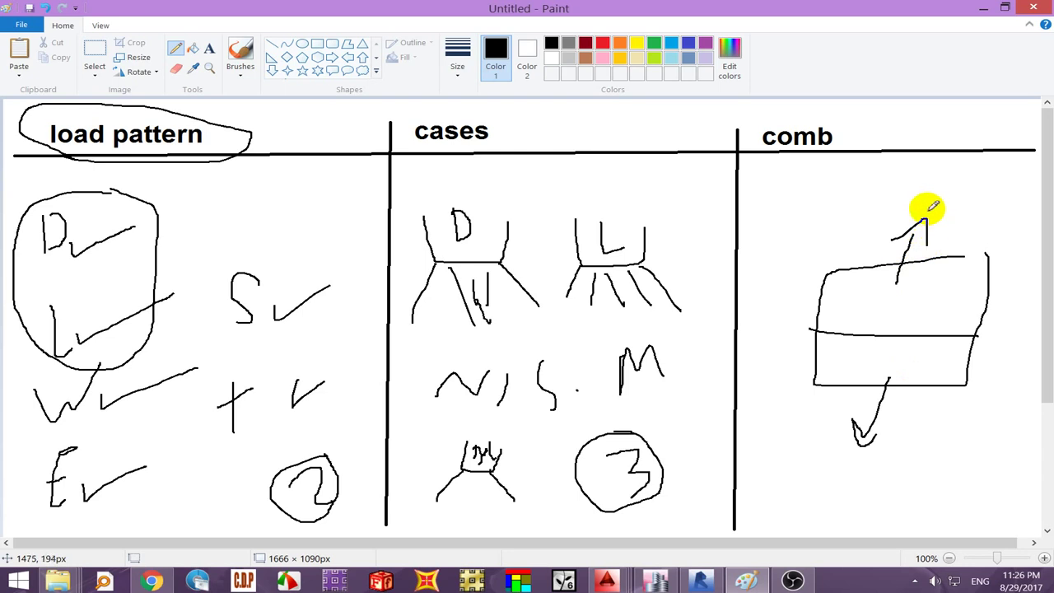
pyautogui.moveTo(771, 215)
pyautogui.mouseDown()
pyautogui.moveTo(776, 234)
pyautogui.moveTo(810, 211)
pyautogui.mouseUp()
pyautogui.moveTo(851, 196)
pyautogui.mouseDown()
pyautogui.moveTo(870, 207)
pyautogui.moveTo(851, 222)
pyautogui.moveTo(901, 200)
pyautogui.mouseUp()
pyautogui.moveTo(893, 194)
pyautogui.mouseDown()
pyautogui.moveTo(893, 208)
pyautogui.moveTo(920, 207)
pyautogui.mouseUp()
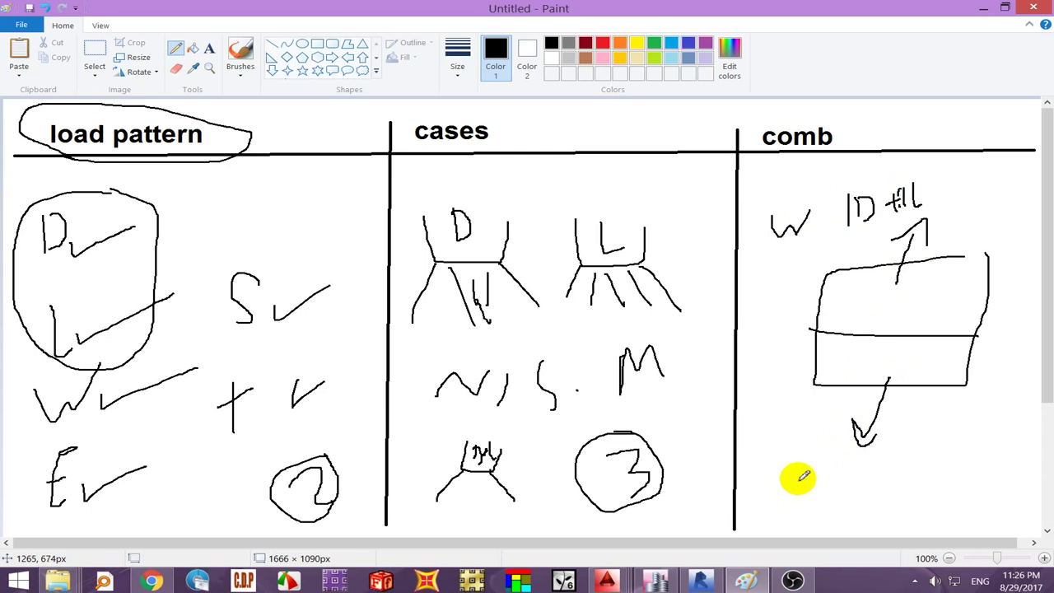
# - Write the 1.4D + 1.6L combination below the arrow
pyautogui.moveTo(759, 484)
pyautogui.mouseDown()
pyautogui.moveTo(779, 462)
pyautogui.moveTo(781, 482)
pyautogui.mouseUp()
pyautogui.moveTo(798, 449)
pyautogui.mouseDown()
pyautogui.moveTo(798, 477)
pyautogui.moveTo(819, 457)
pyautogui.moveTo(833, 498)
pyautogui.moveTo(914, 474)
pyautogui.mouseUp()
pyautogui.click(841, 489)
pyautogui.moveTo(920, 463)
pyautogui.mouseDown()
pyautogui.moveTo(920, 488)
pyautogui.moveTo(970, 480)
pyautogui.mouseUp()
pyautogui.click(928, 484)
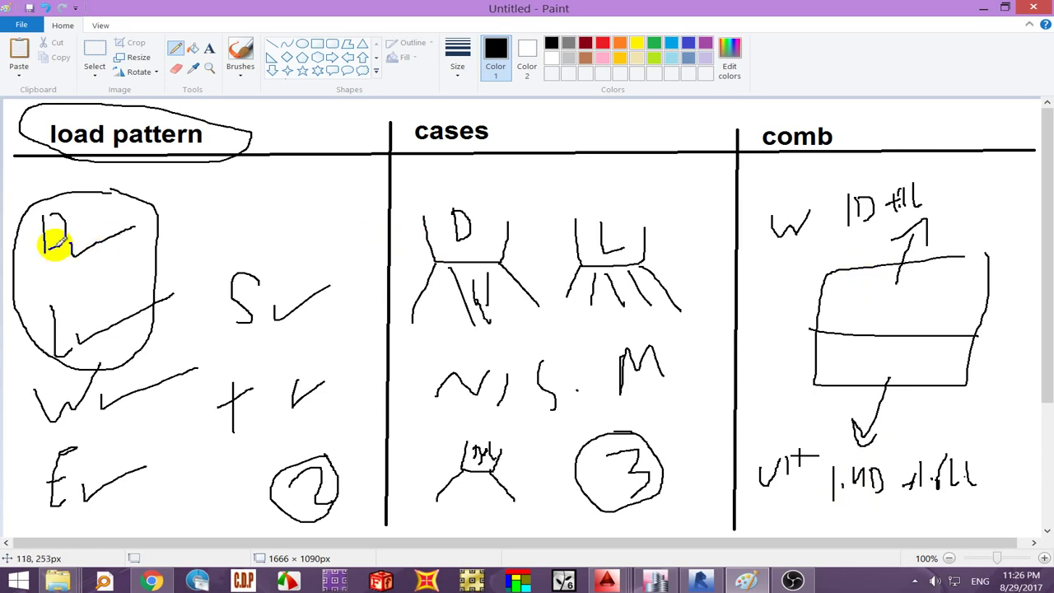
# - Cross out the D entries in the load pattern, cases and comb columns
pyautogui.moveTo(42, 225)
pyautogui.mouseDown()
pyautogui.moveTo(78, 257)
pyautogui.moveTo(85, 241)
pyautogui.mouseUp()
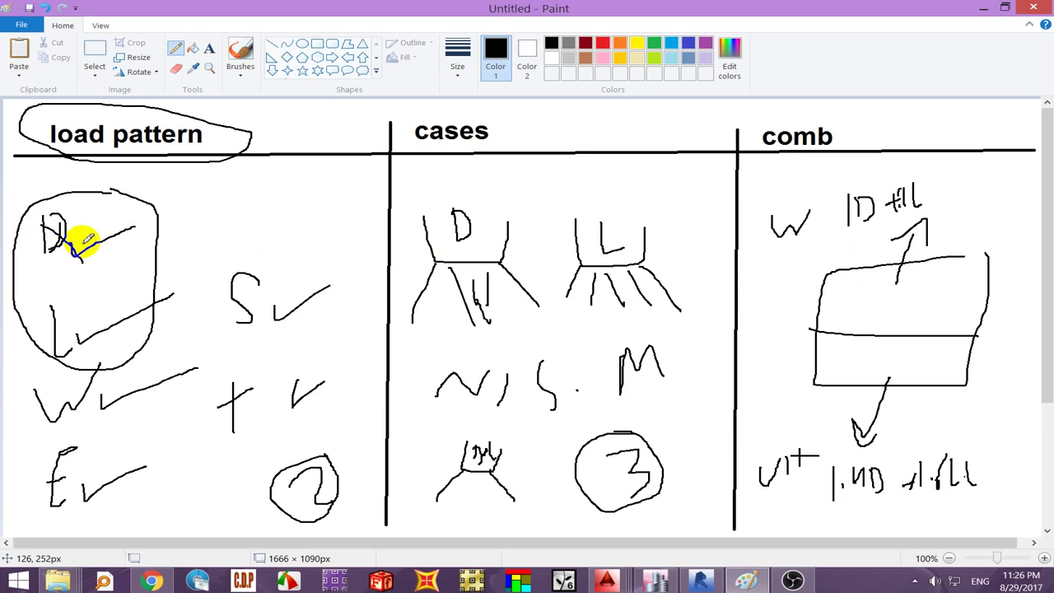
pyautogui.moveTo(458, 211)
pyautogui.mouseDown()
pyautogui.moveTo(437, 244)
pyautogui.moveTo(483, 248)
pyautogui.mouseUp()
pyautogui.moveTo(866, 213)
pyautogui.mouseDown()
pyautogui.moveTo(879, 205)
pyautogui.moveTo(863, 236)
pyautogui.mouseUp()
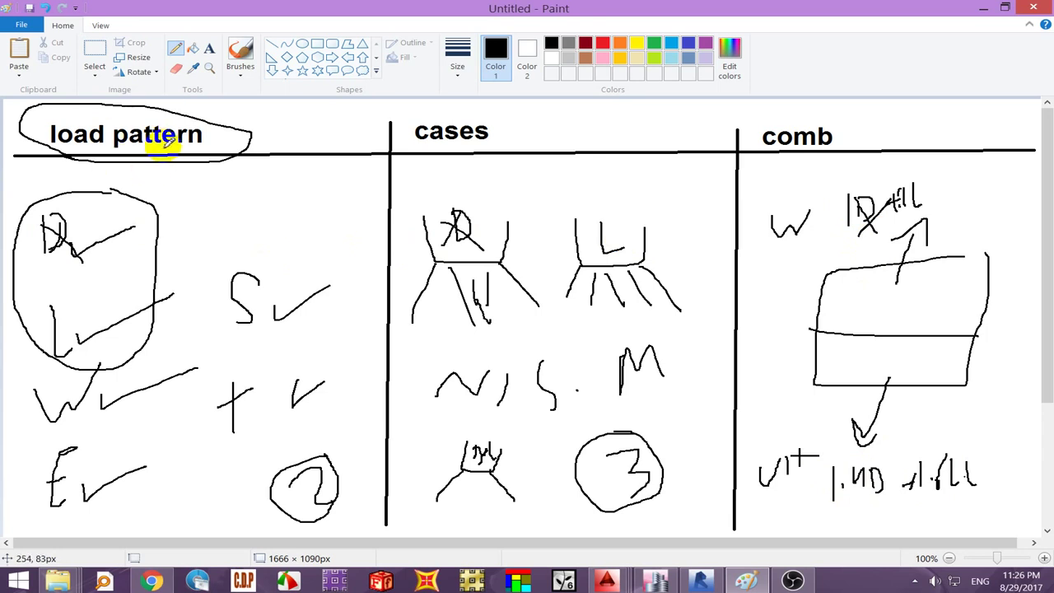
pyautogui.moveTo(458, 205); pyautogui.dragTo(451, 215)
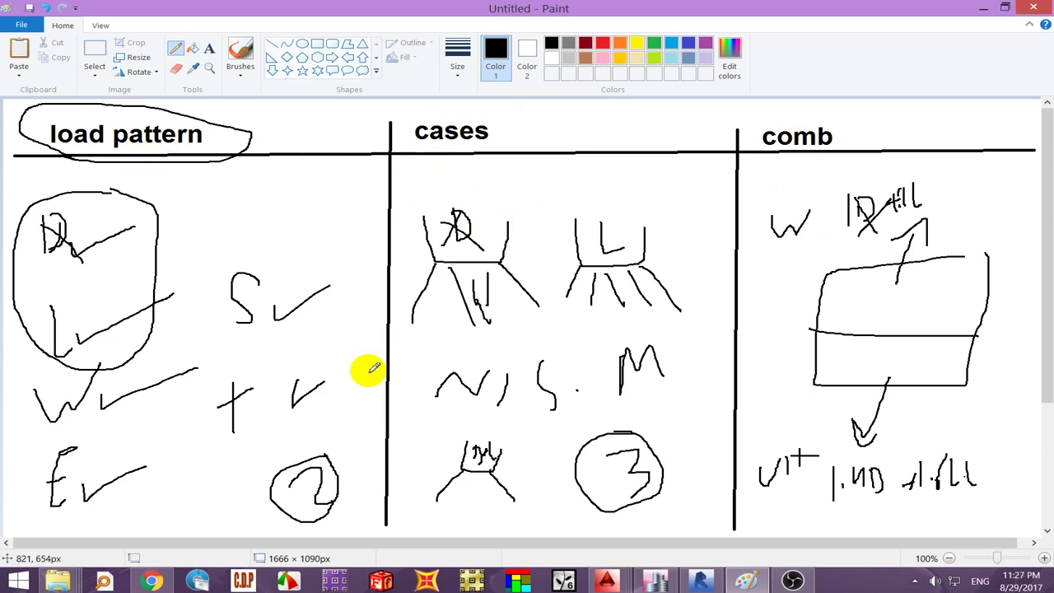
# - Back in ETABS, enter fc as a load name in Define Load Patterns and open the Type list
pyautogui.click(656, 581)
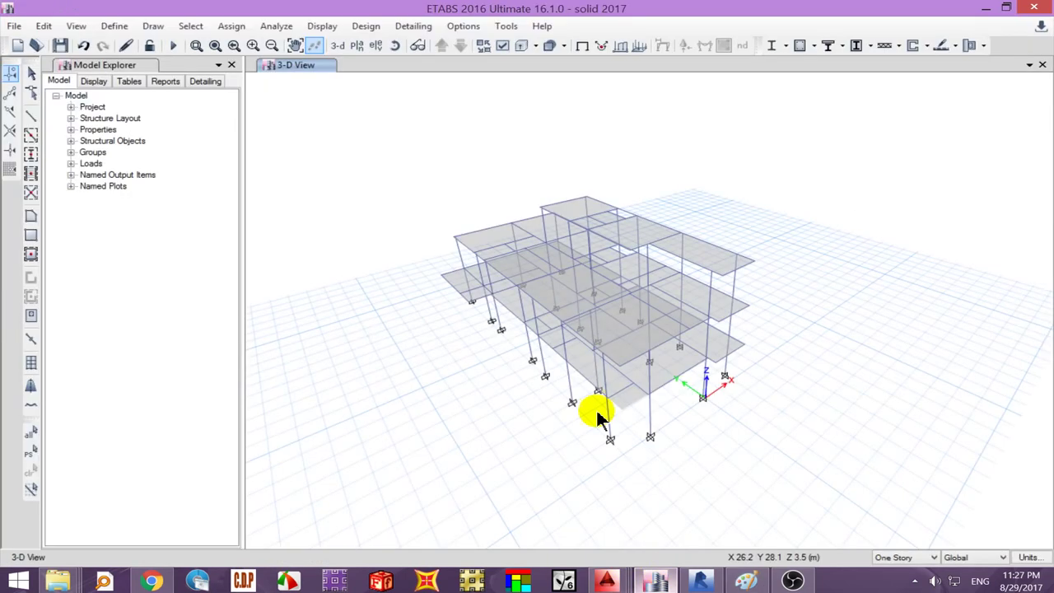
pyautogui.click(114, 25)
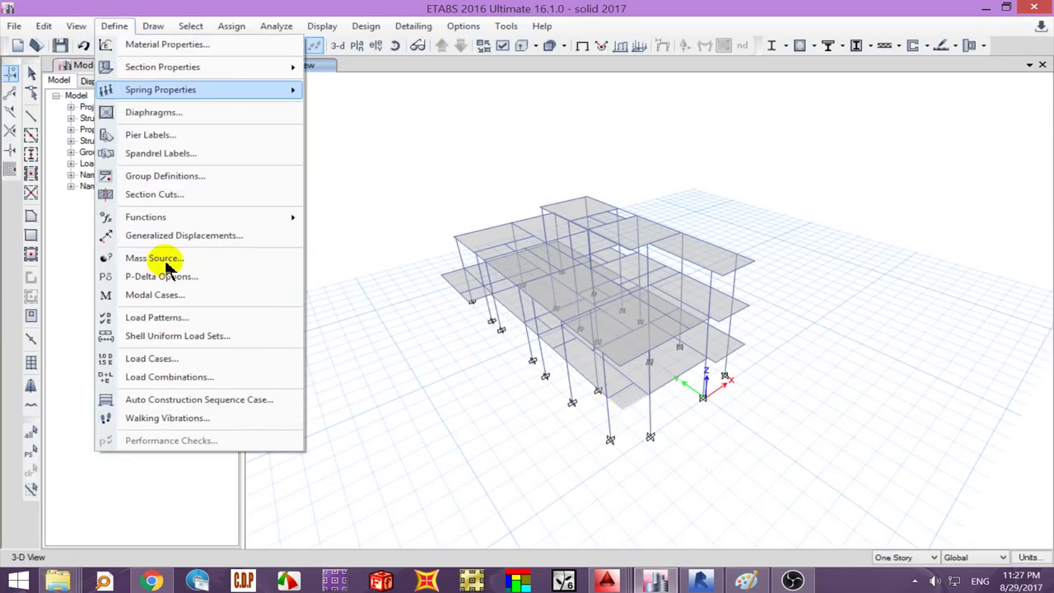
pyautogui.click(191, 317)
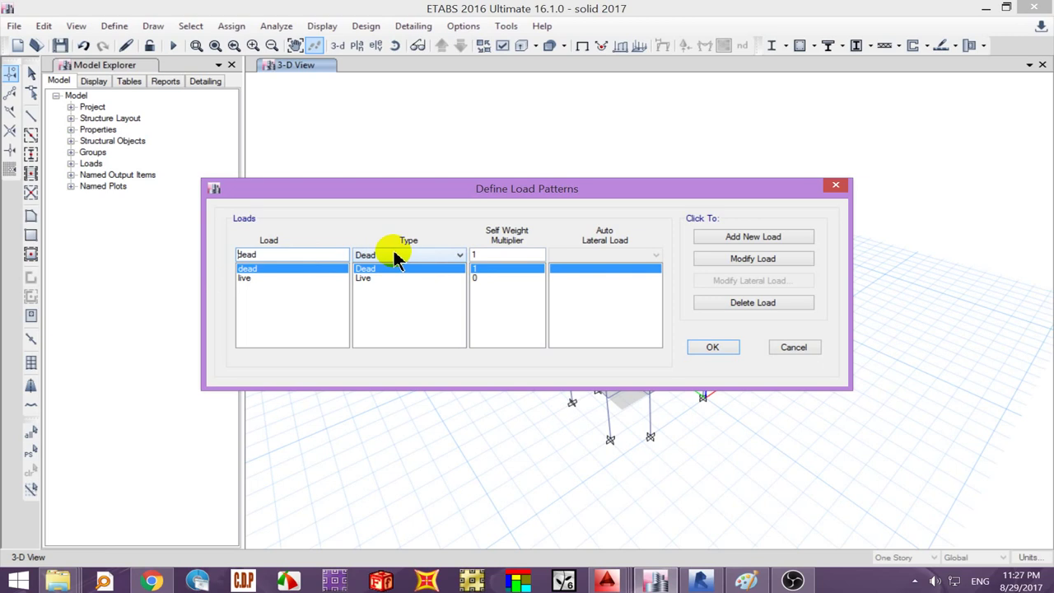
pyautogui.click(278, 273)
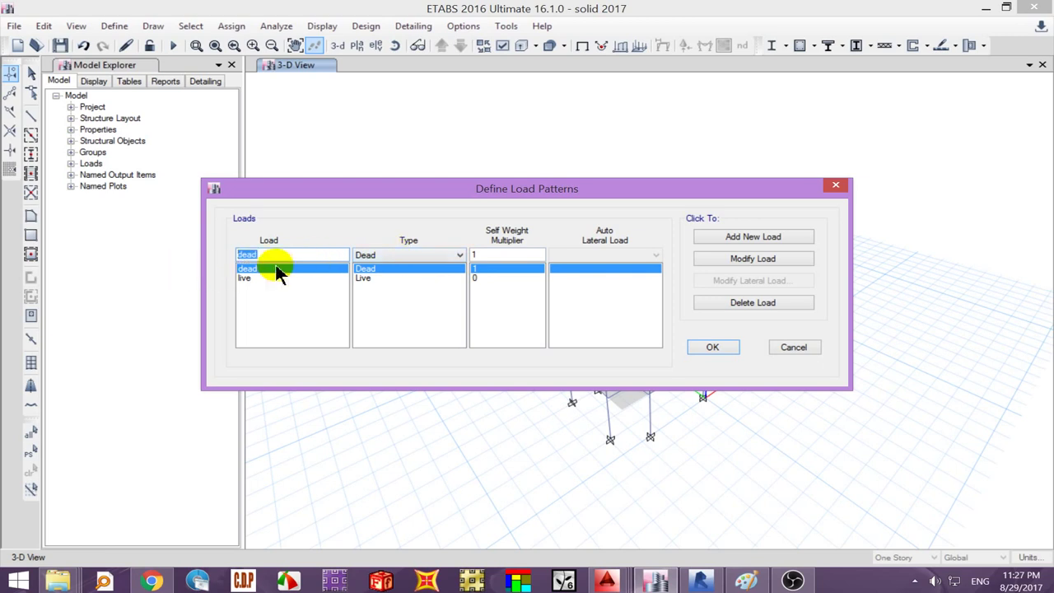
pyautogui.write('fc')
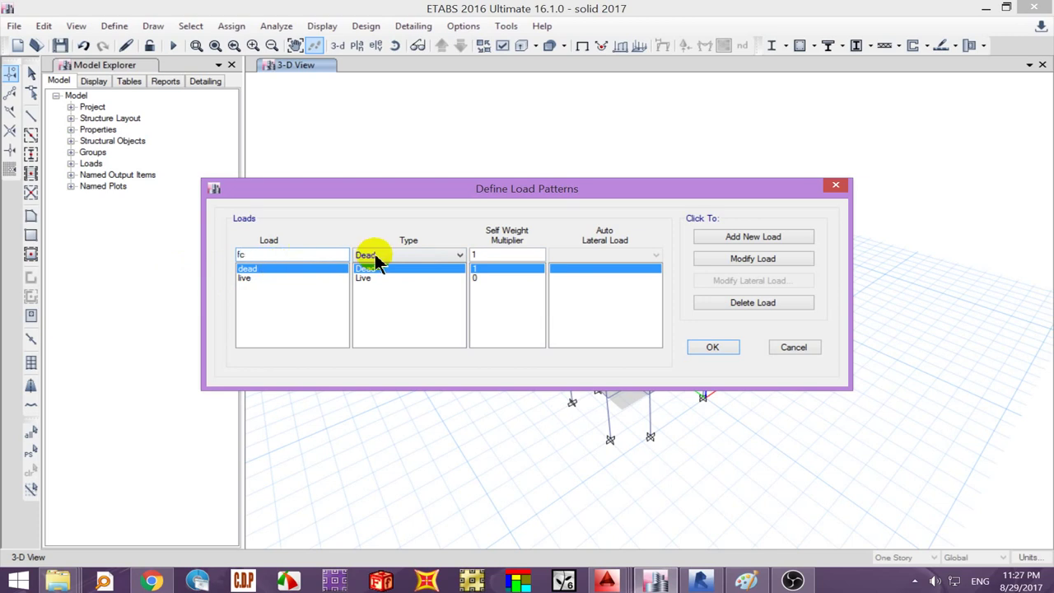
pyautogui.click(377, 256)
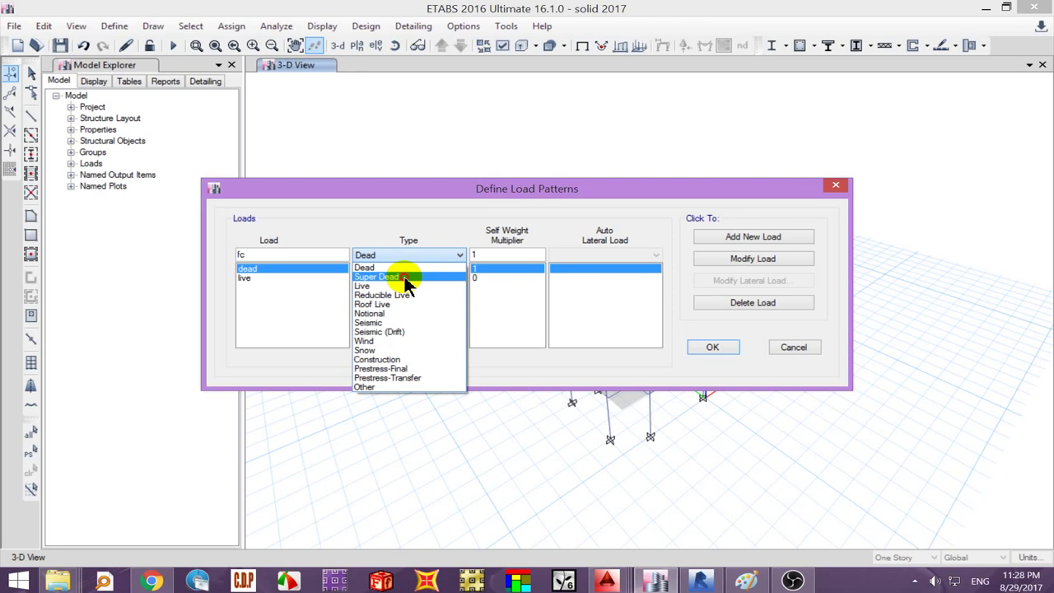
# - Add fc as a Super Dead load pattern with multiplier 0, then return to the Paint notes
pyautogui.click(404, 277)
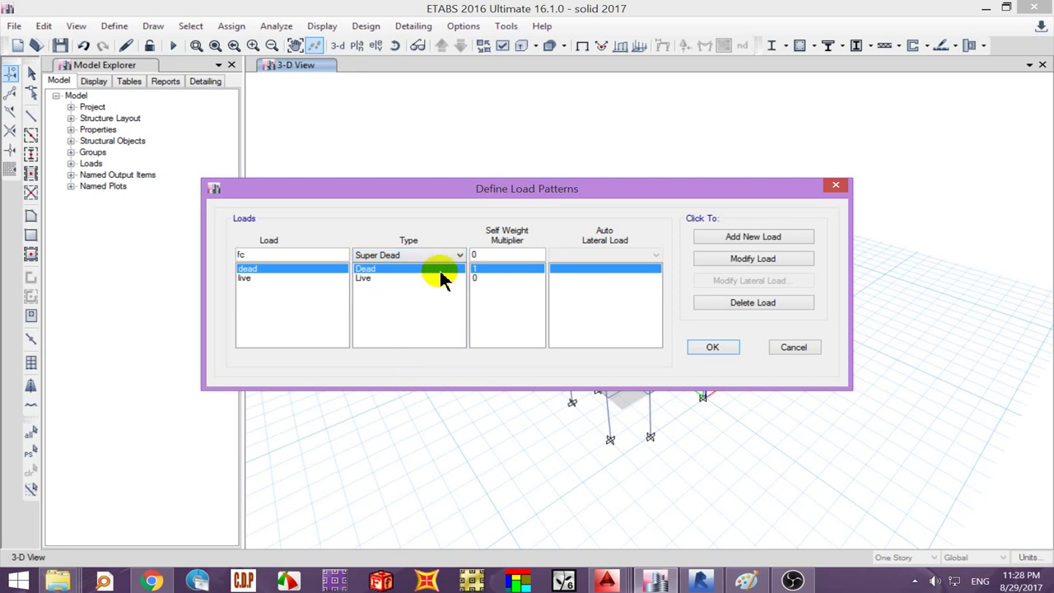
pyautogui.click(752, 238)
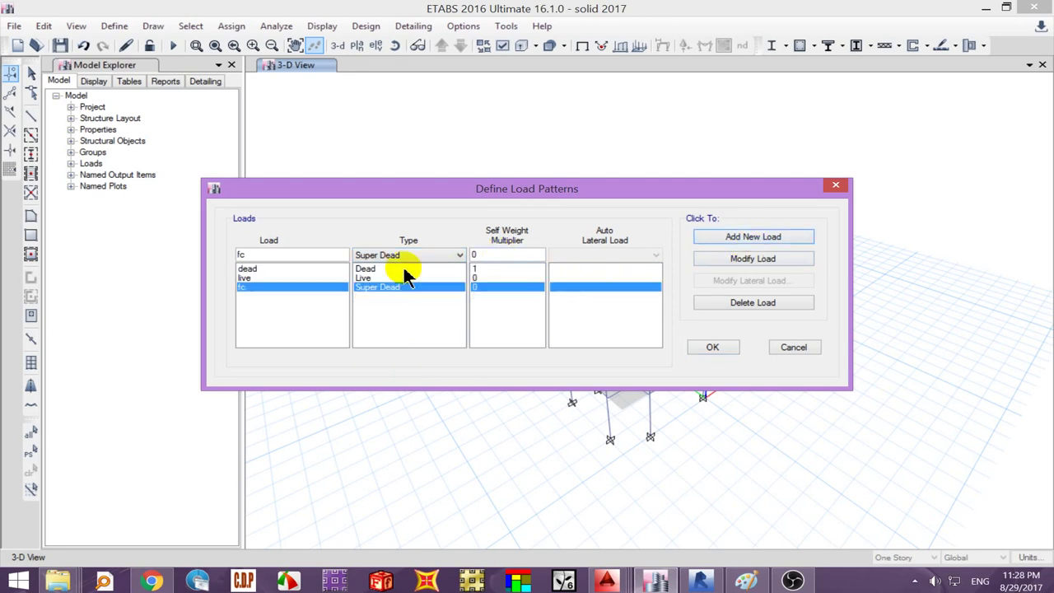
pyautogui.click(433, 269)
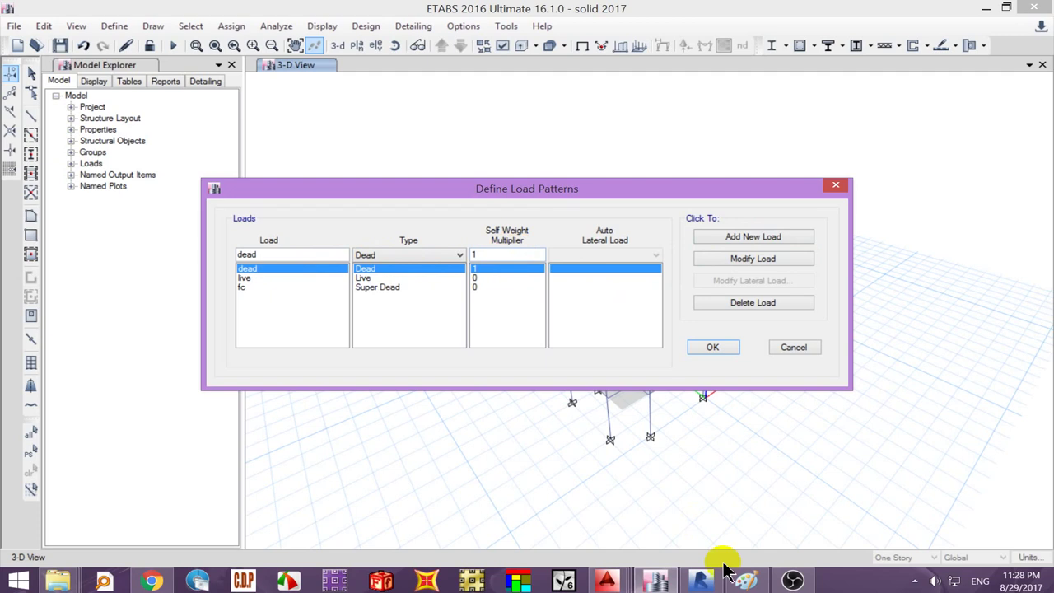
pyautogui.click(745, 580)
# - Start a fresh canvas without saving and sketch a vertical member
pyautogui.hotkey('ctrl', 'n')
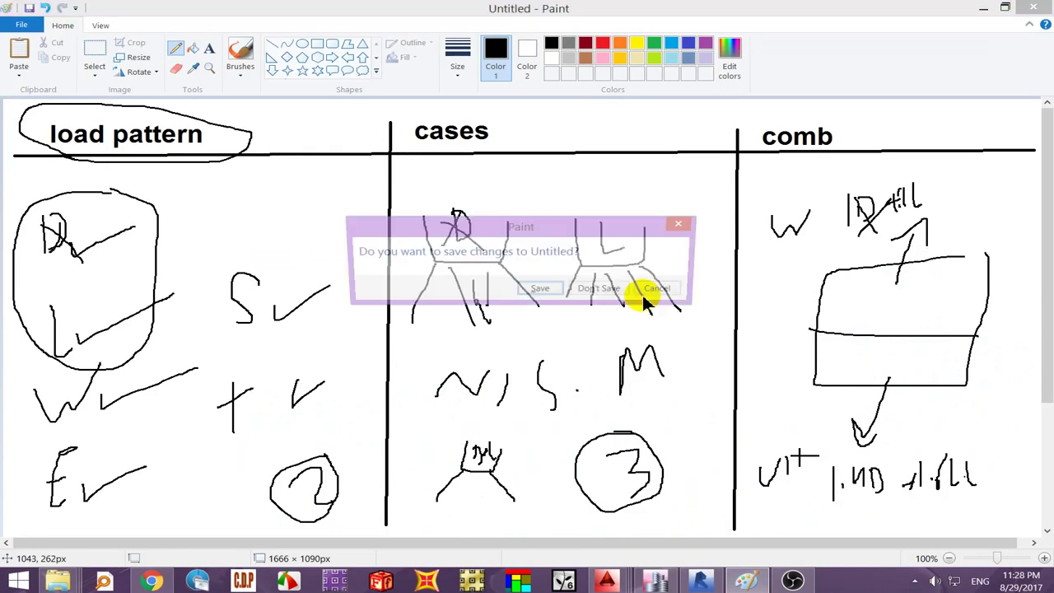
pyautogui.click(600, 289)
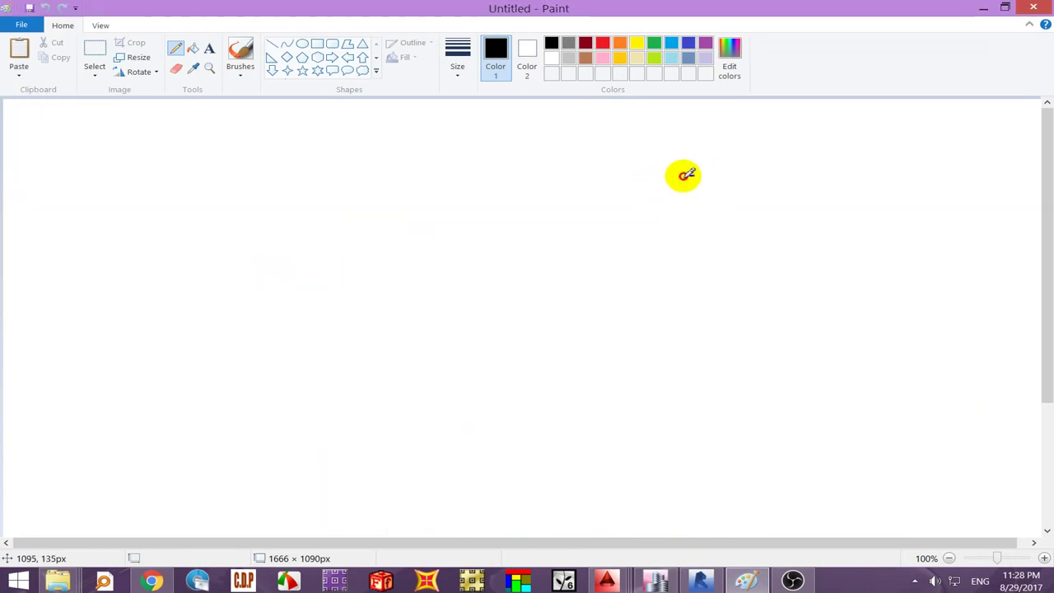
pyautogui.moveTo(693, 176); pyautogui.dragTo(661, 288)
pyautogui.moveTo(681, 147)
pyautogui.mouseDown()
pyautogui.moveTo(637, 300)
pyautogui.moveTo(662, 346)
pyautogui.mouseUp()
pyautogui.moveTo(682, 317); pyautogui.dragTo(670, 327)
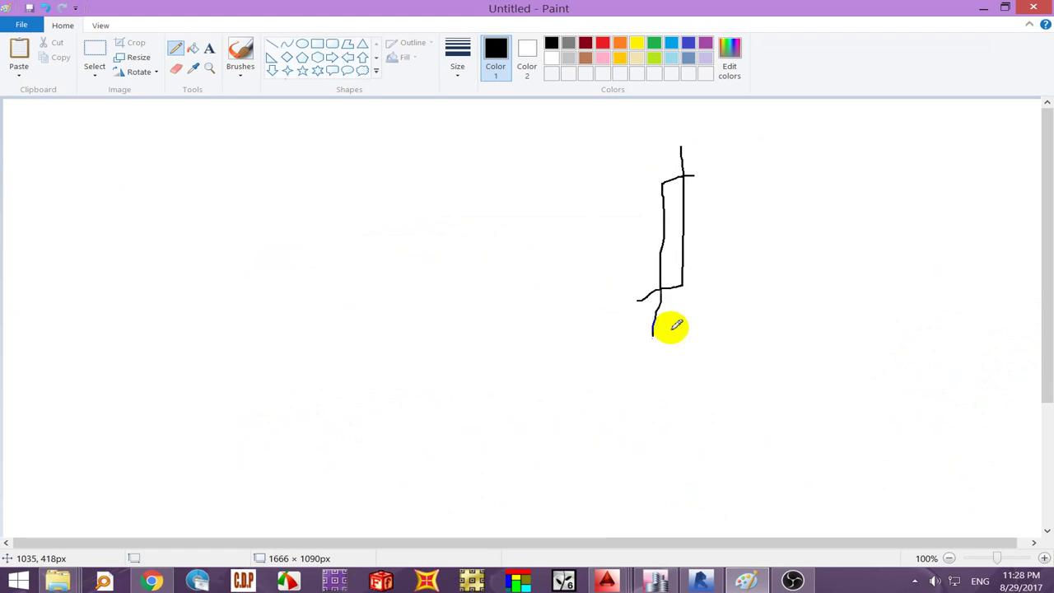
pyautogui.moveTo(730, 215); pyautogui.dragTo(729, 249)
# - Handwrite notes and a formula beginning with 6 and a bracketed term
pyautogui.moveTo(4, 247); pyautogui.dragTo(72, 243)
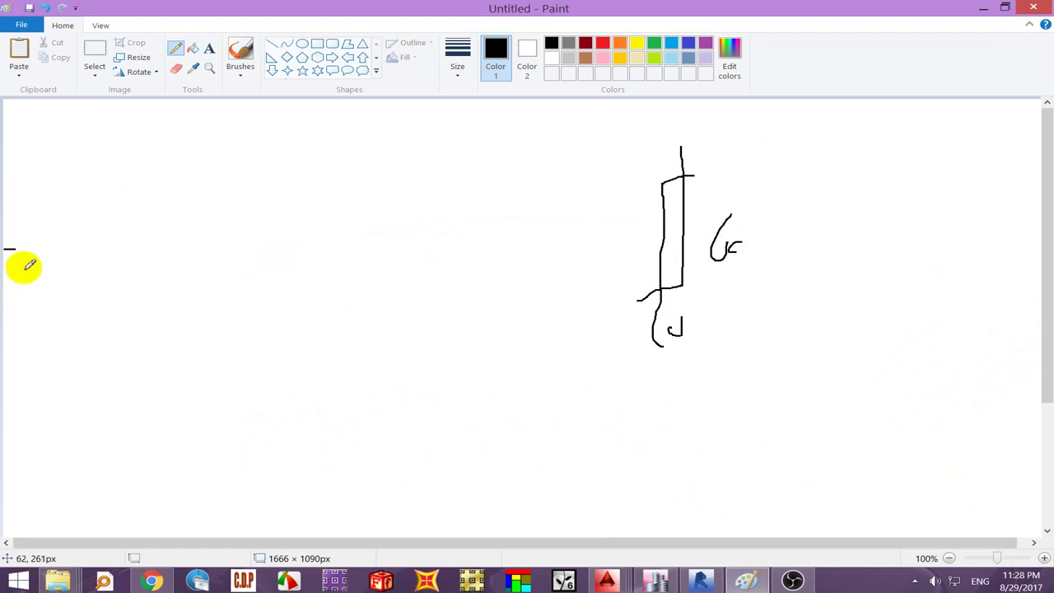
pyautogui.moveTo(15, 270); pyautogui.dragTo(57, 260)
pyautogui.moveTo(126, 249)
pyautogui.mouseDown()
pyautogui.moveTo(123, 265)
pyautogui.moveTo(197, 288)
pyautogui.mouseUp()
pyautogui.click(155, 277)
pyautogui.moveTo(224, 245)
pyautogui.mouseDown()
pyautogui.moveTo(244, 278)
pyautogui.moveTo(236, 258)
pyautogui.mouseUp()
pyautogui.moveTo(310, 266); pyautogui.dragTo(315, 283)
pyautogui.click(320, 278)
pyautogui.moveTo(365, 242)
pyautogui.mouseDown()
pyautogui.moveTo(353, 293)
pyautogui.moveTo(396, 269)
pyautogui.mouseUp()
pyautogui.moveTo(399, 256)
pyautogui.mouseDown()
pyautogui.moveTo(368, 268)
pyautogui.moveTo(449, 297)
pyautogui.mouseUp()
# - Extend the formula with a 5 and a square-root term, then return to ETABS load patterns
pyautogui.click(455, 284)
pyautogui.moveTo(491, 236); pyautogui.dragTo(470, 310)
pyautogui.moveTo(417, 364); pyautogui.dragTo(545, 341)
pyautogui.click(419, 390)
pyautogui.moveTo(461, 436); pyautogui.dragTo(578, 424)
pyautogui.click(486, 455)
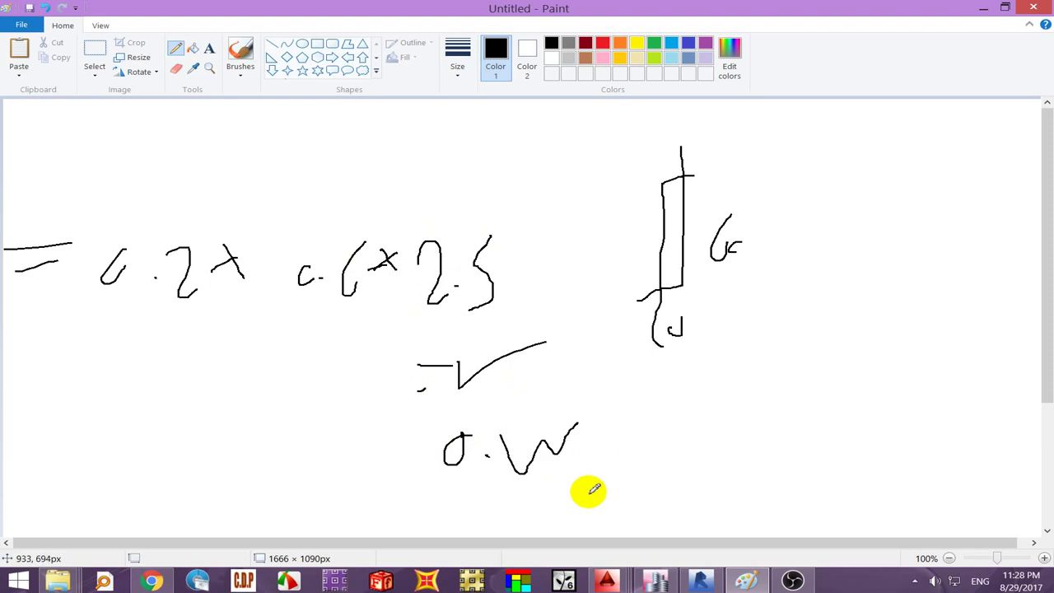
pyautogui.click(665, 583)
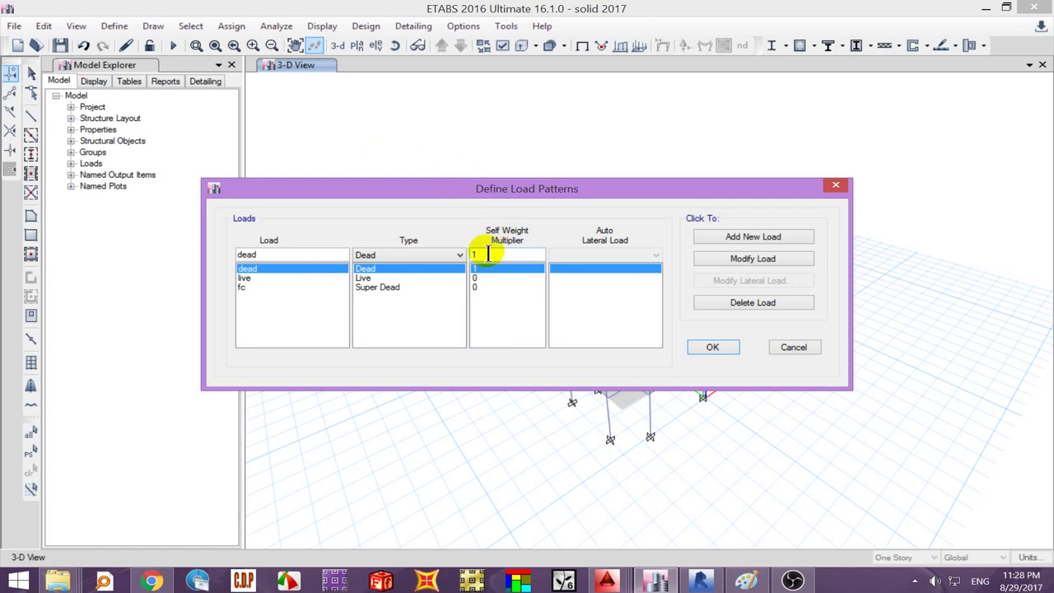
# - Rename the dead load pattern to d and the live pattern to L
pyautogui.moveTo(297, 257); pyautogui.dragTo(208, 265)
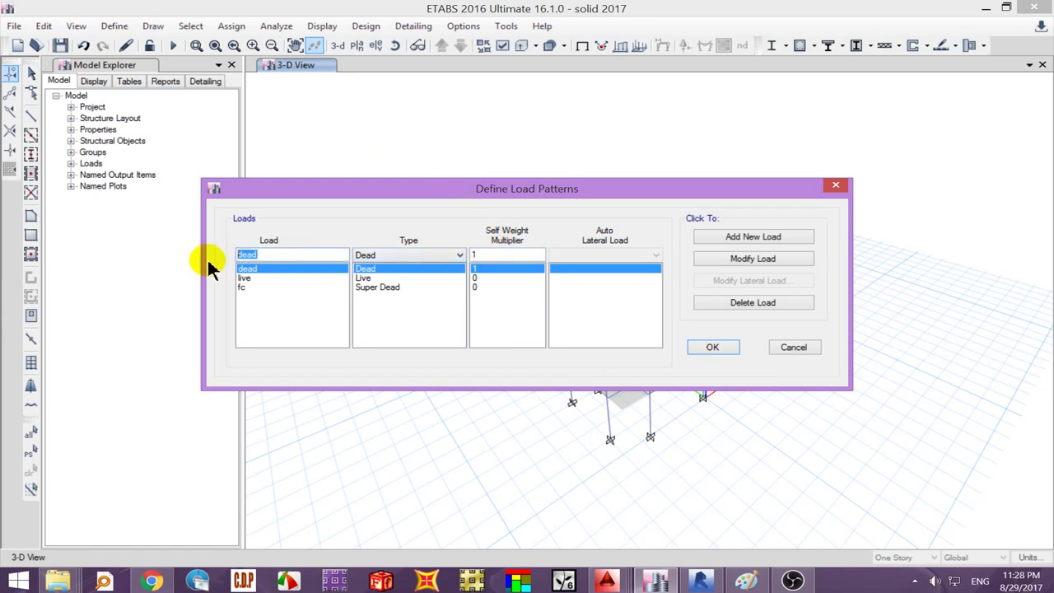
pyautogui.write('d')
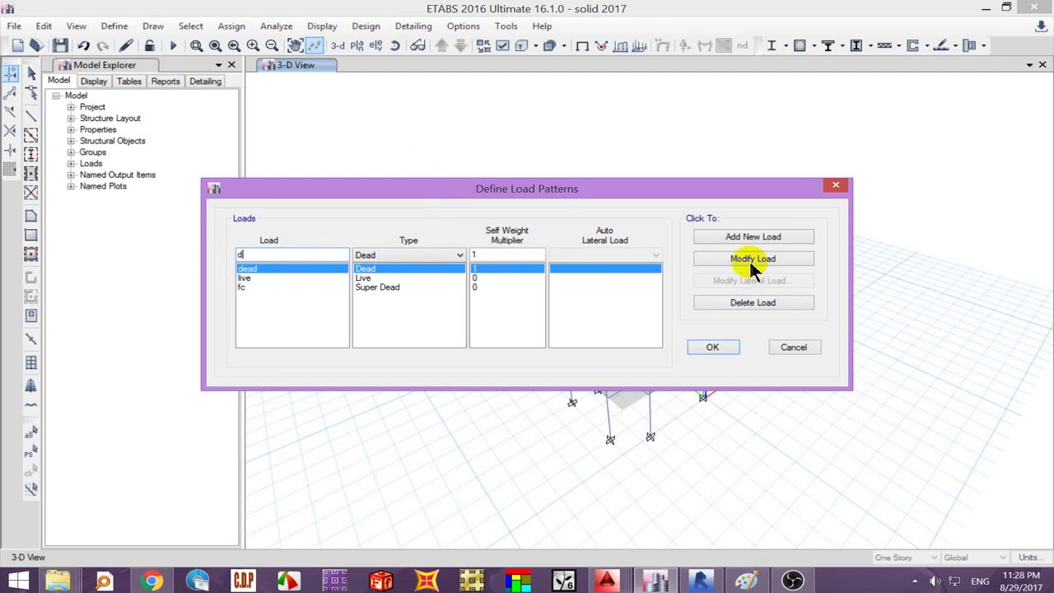
pyautogui.click(752, 267)
pyautogui.click(261, 278)
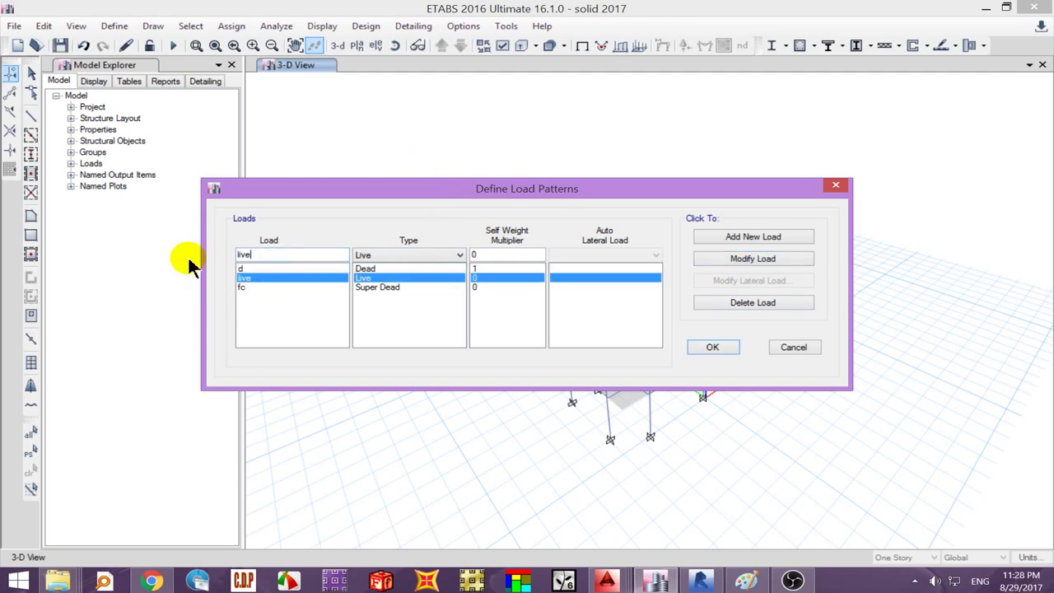
pyautogui.write('L')
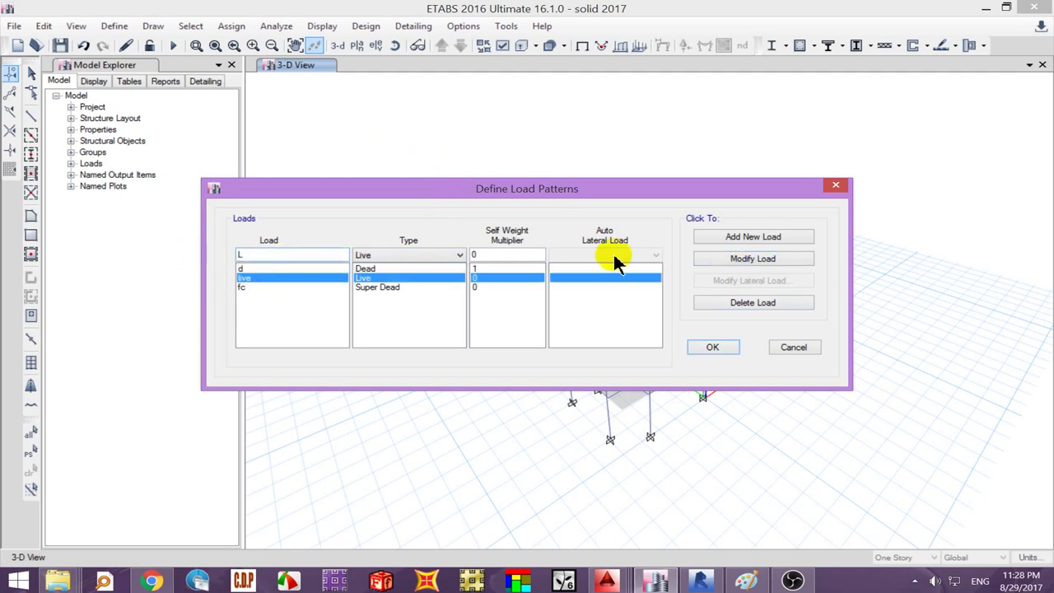
pyautogui.click(718, 260)
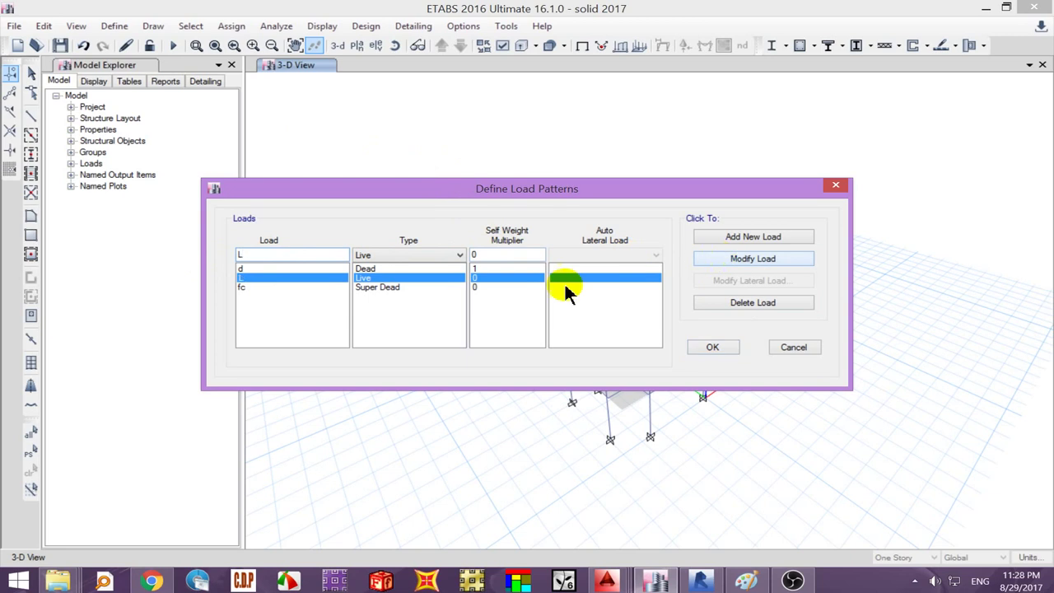
# - Add a new Super Dead load pattern named WL
pyautogui.click(301, 288)
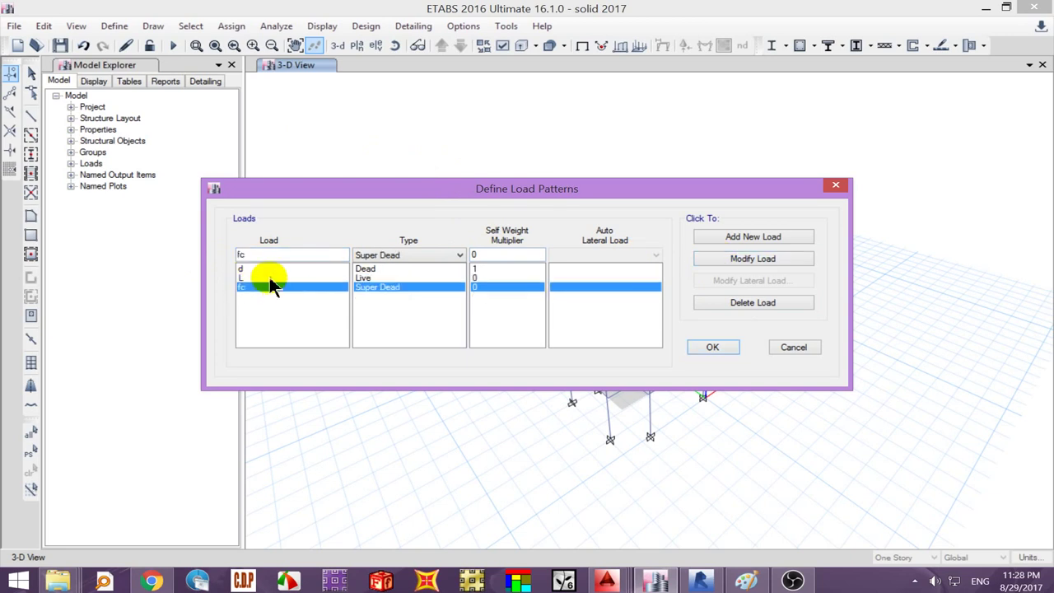
pyautogui.click(275, 278)
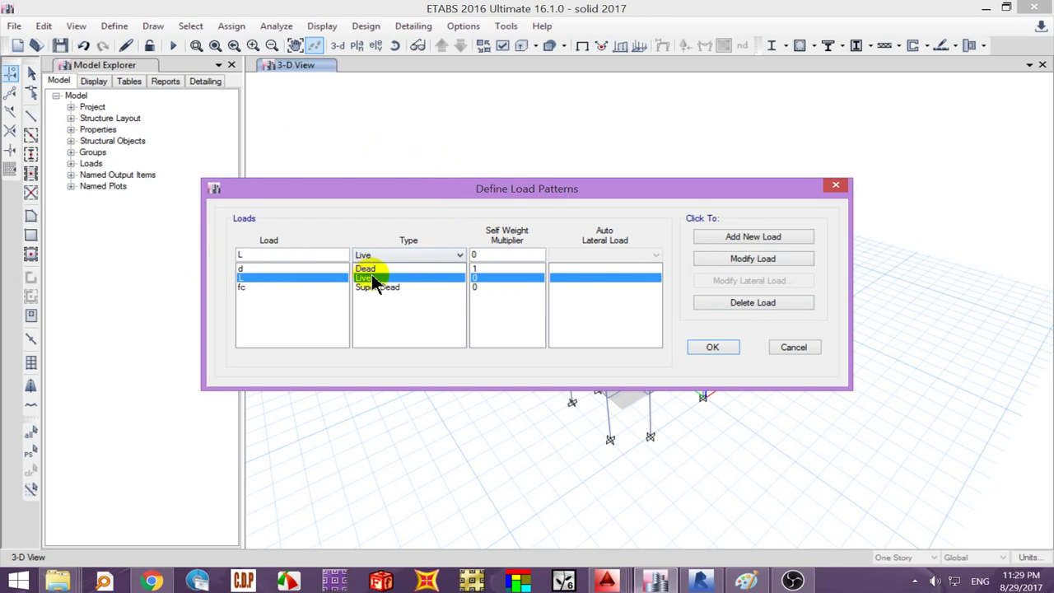
pyautogui.click(339, 288)
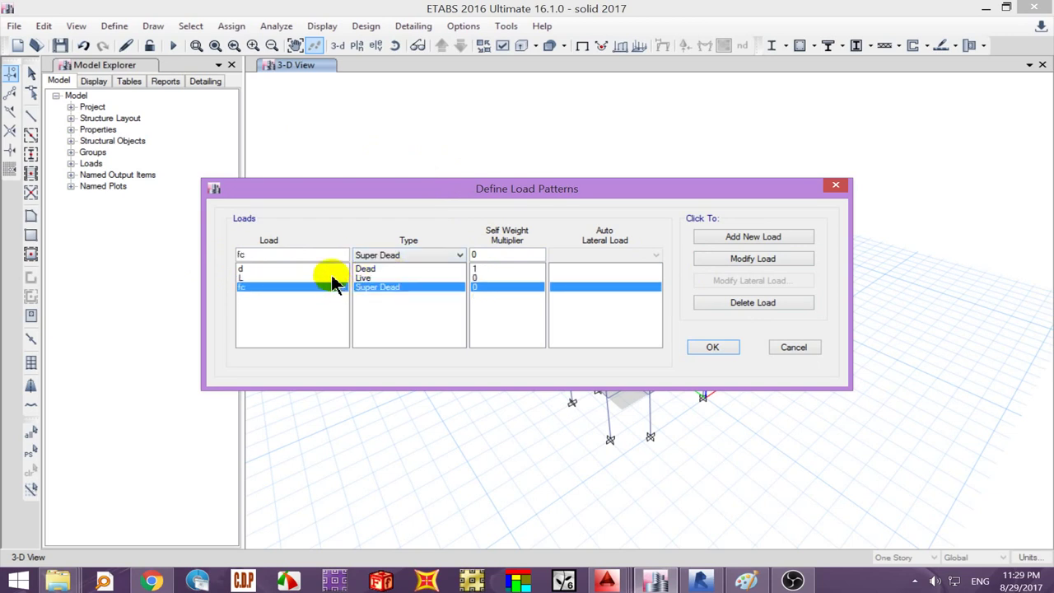
pyautogui.doubleClick(336, 257)
pyautogui.write('WL')
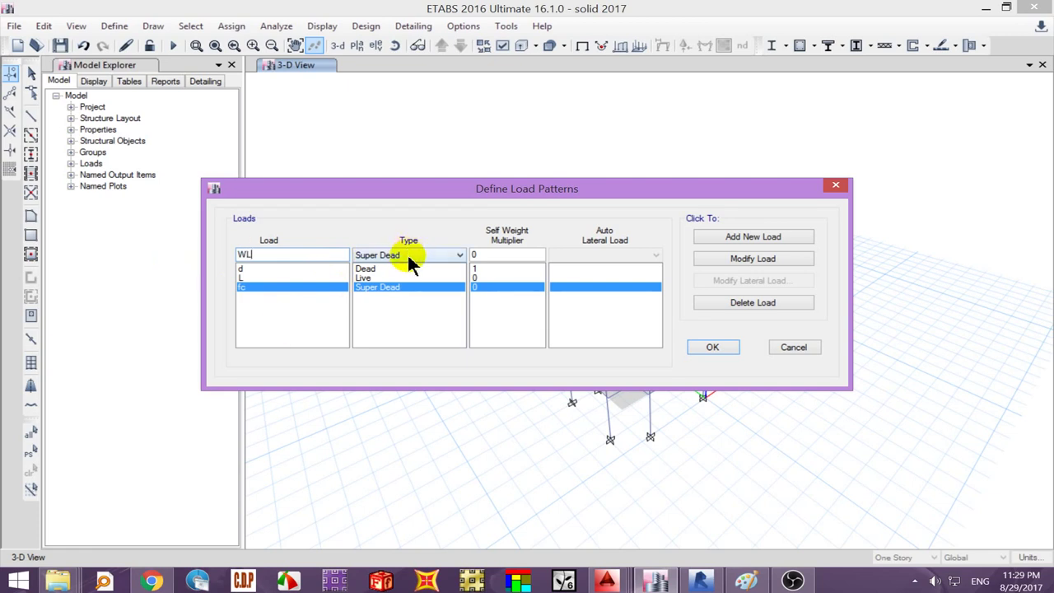
pyautogui.click(730, 240)
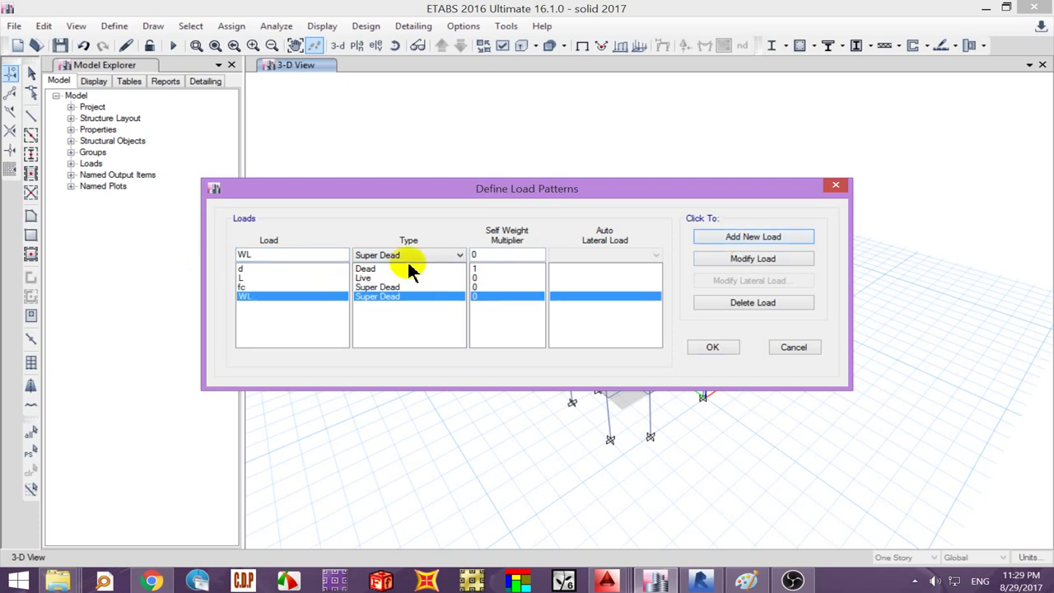
pyautogui.click(709, 346)
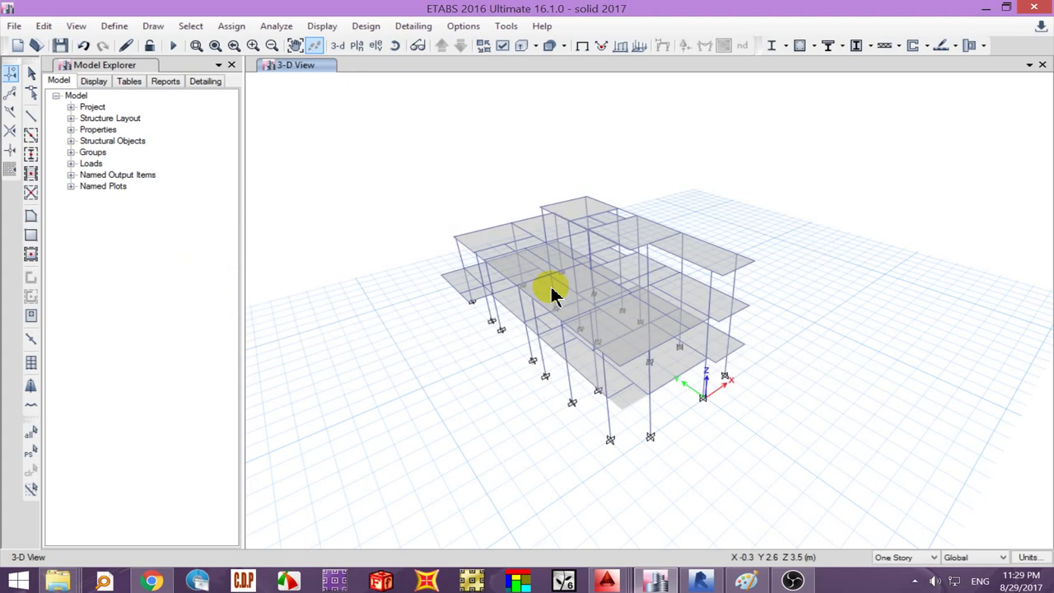
pyautogui.click(114, 26)
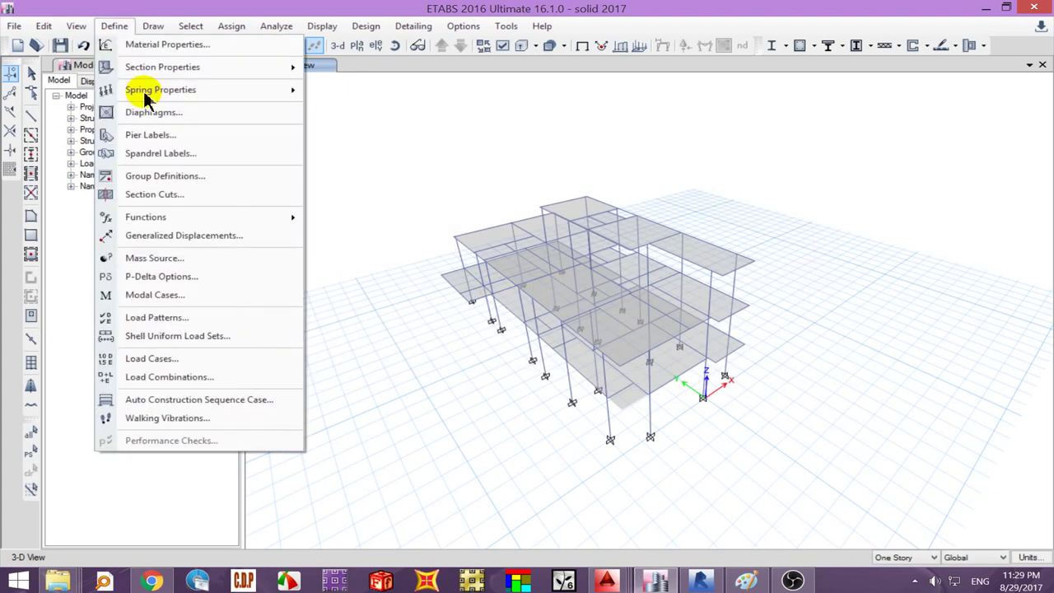
pyautogui.click(170, 360)
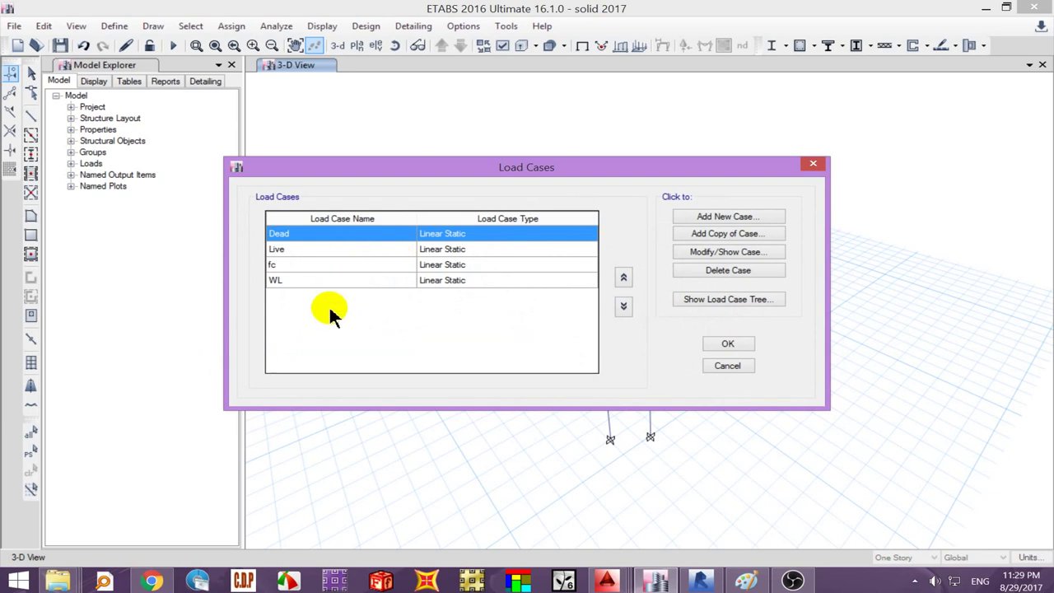
pyautogui.click(735, 345)
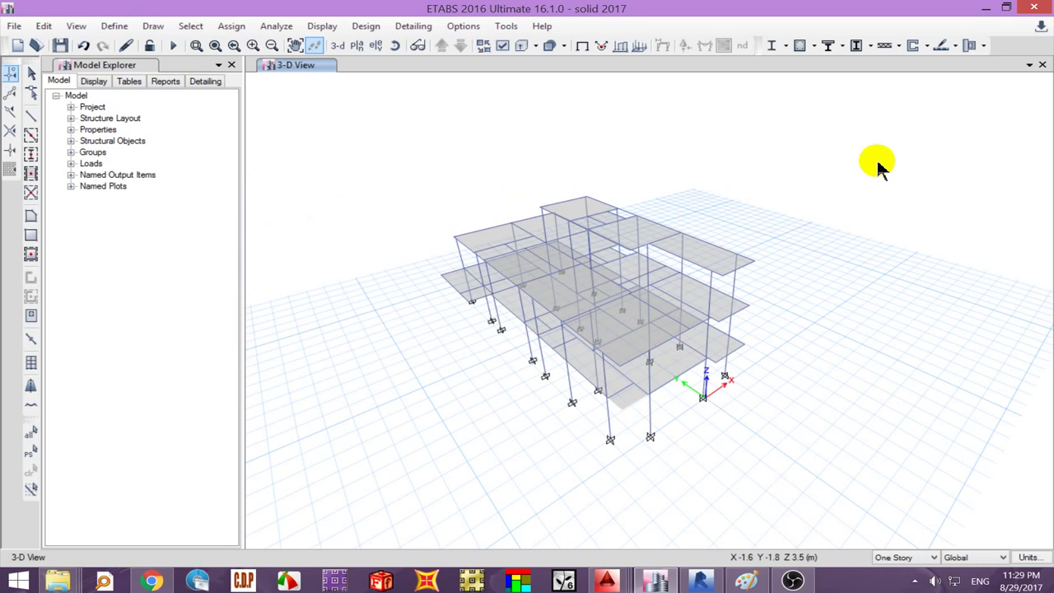
pyautogui.click(985, 7)
pyautogui.click(984, 7)
pyautogui.click(991, 9)
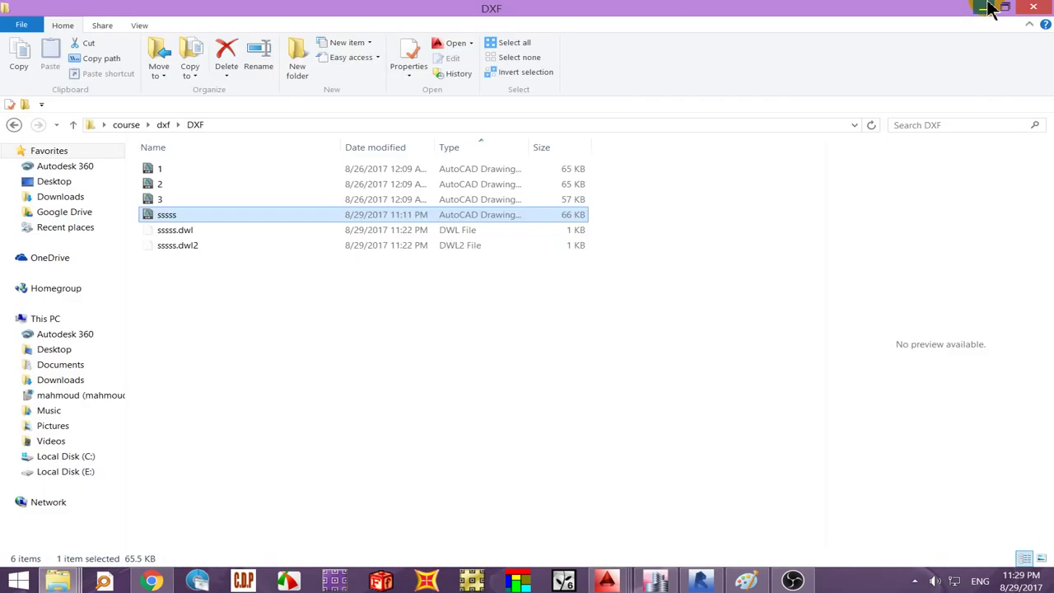
pyautogui.click(988, 8)
pyautogui.doubleClick(565, 440)
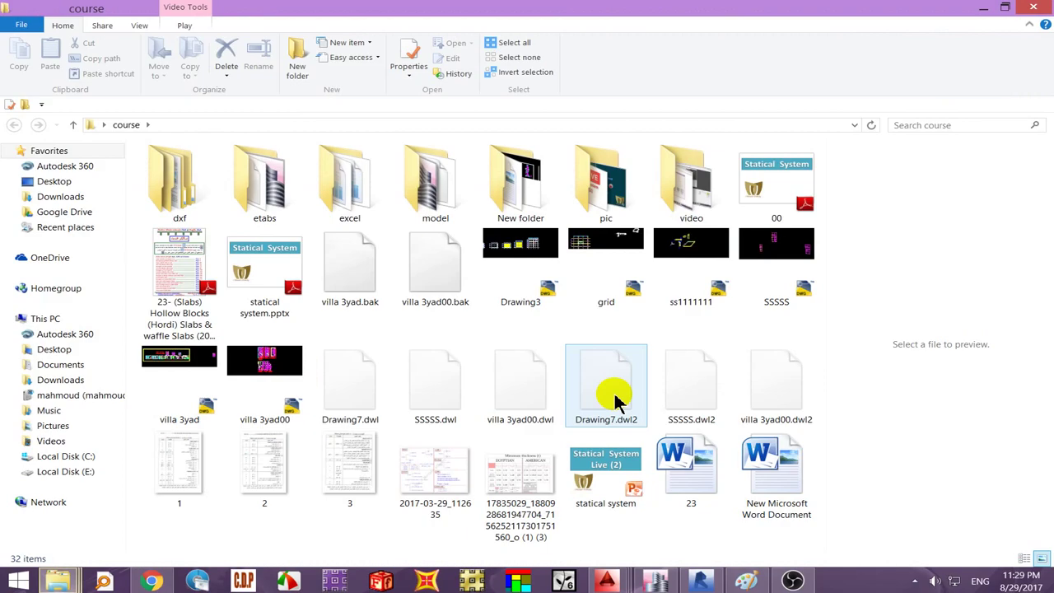
pyautogui.doubleClick(189, 454)
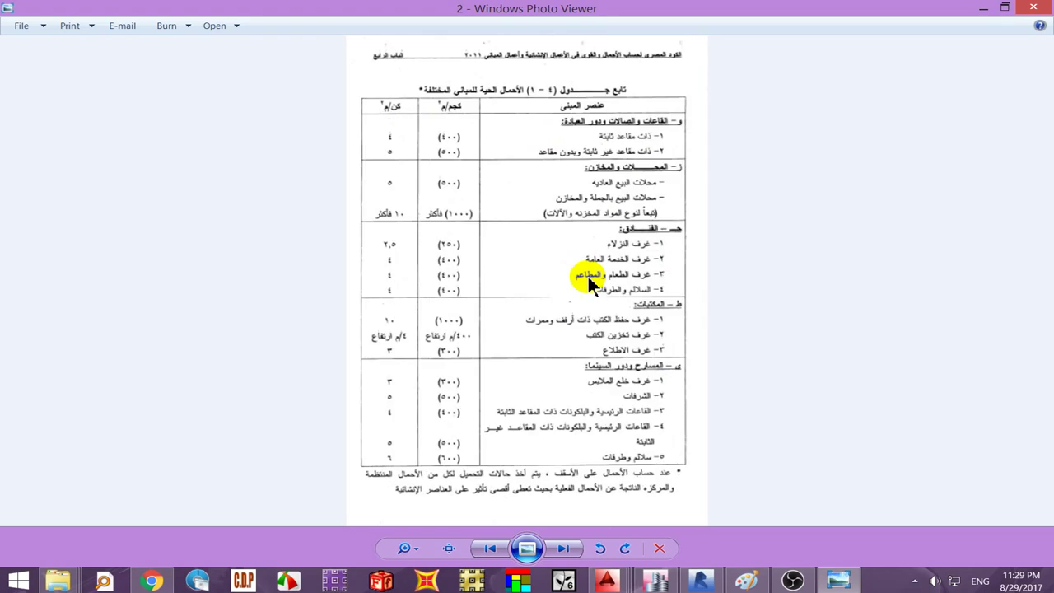
pyautogui.press('Right')
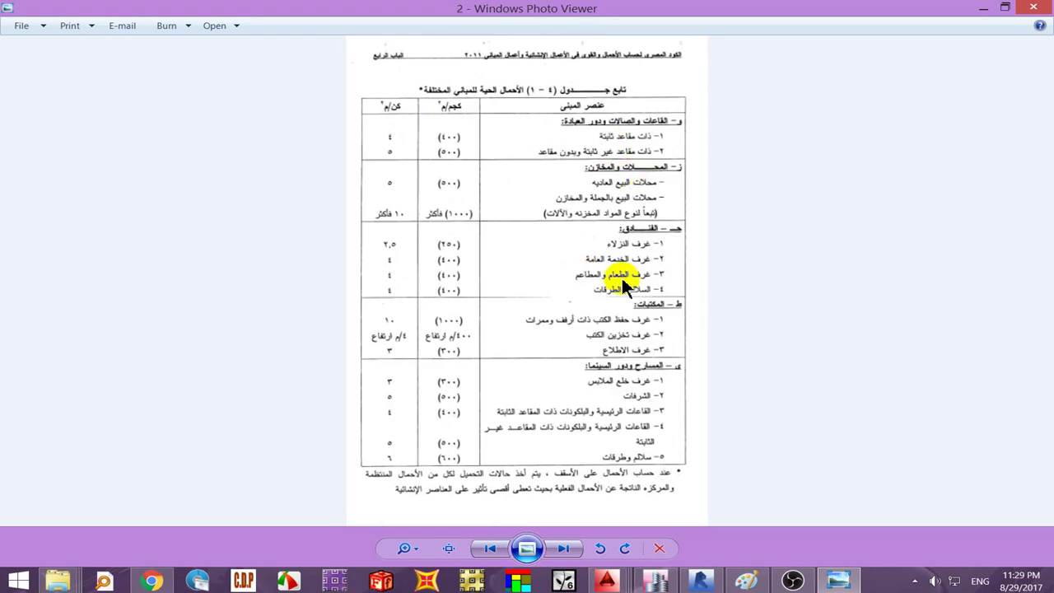
pyautogui.press('Right')
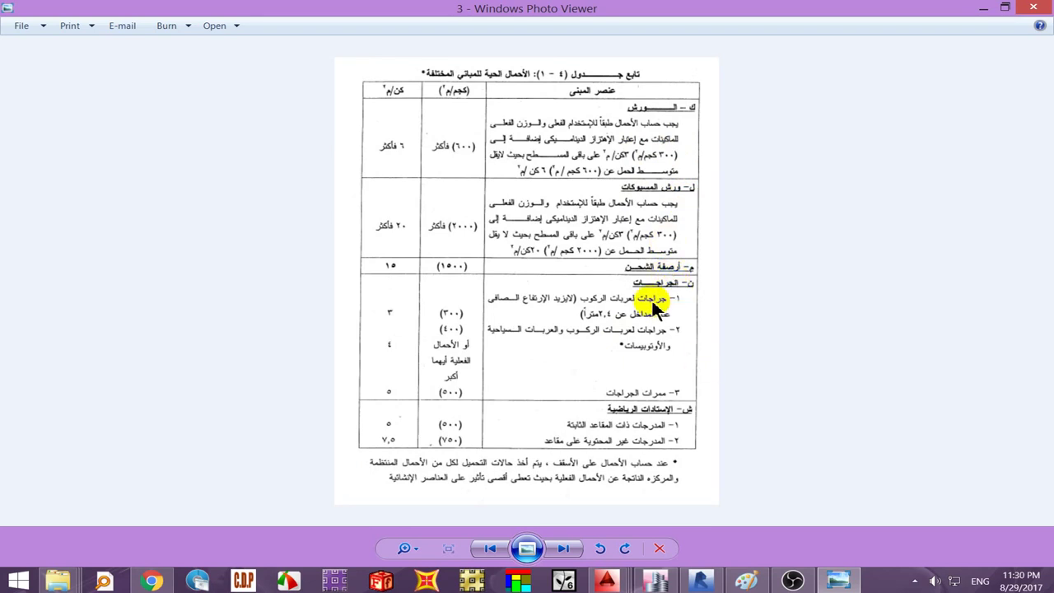
pyautogui.press('Left')
pyautogui.press('Left')
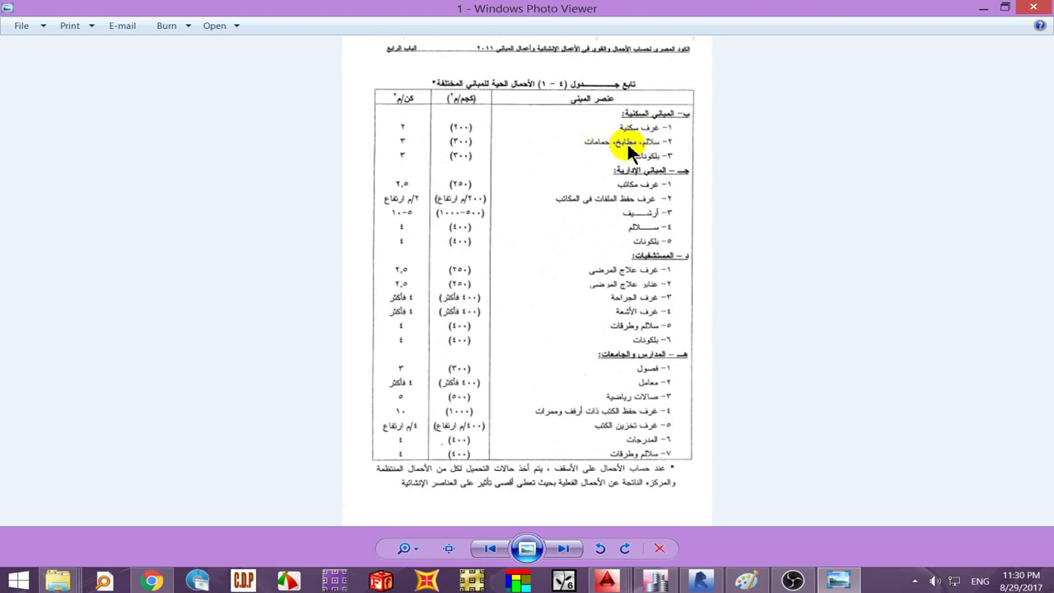
pyautogui.click(1033, 8)
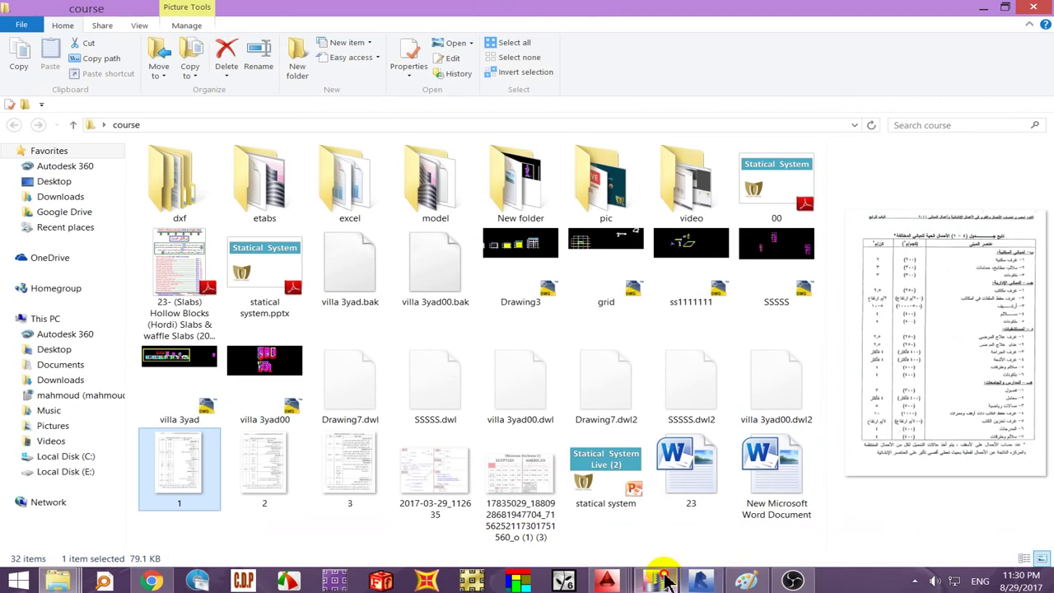
pyautogui.click(655, 581)
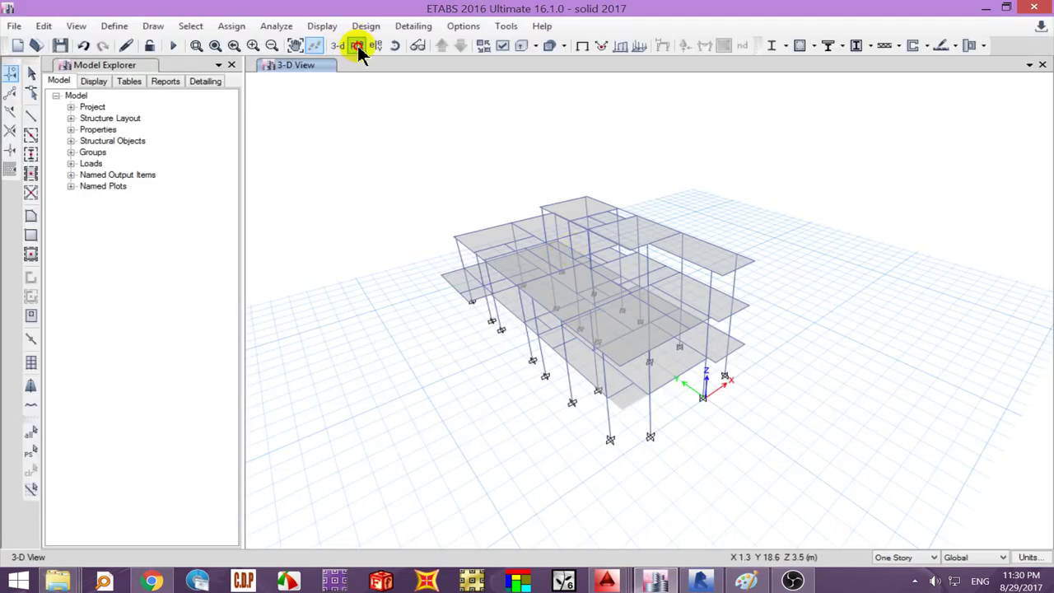
# - Switch the display to the Story1 plan view
pyautogui.click(358, 46)
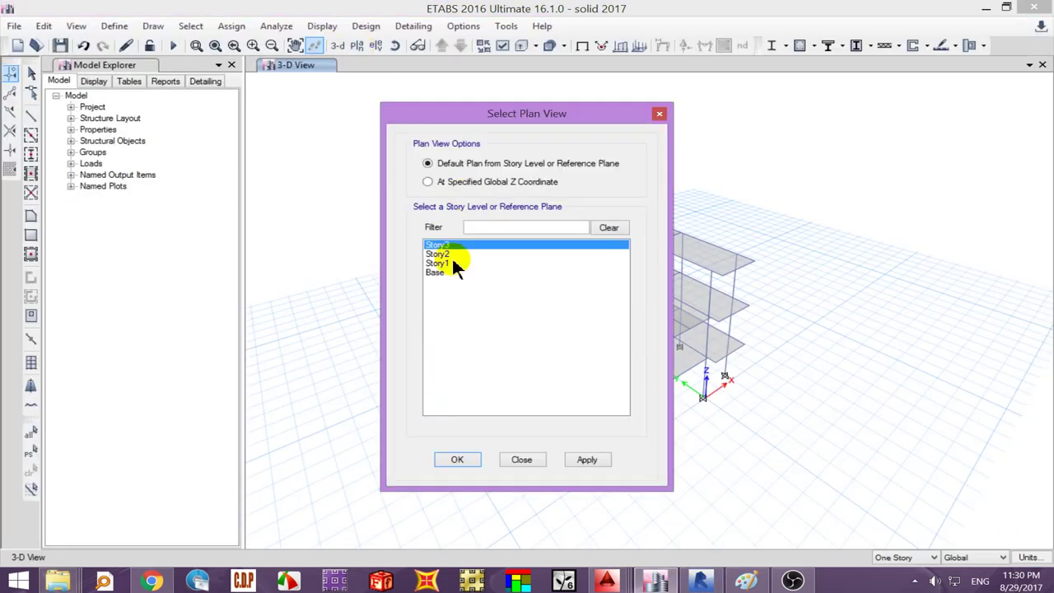
pyautogui.click(527, 460)
pyautogui.click(364, 48)
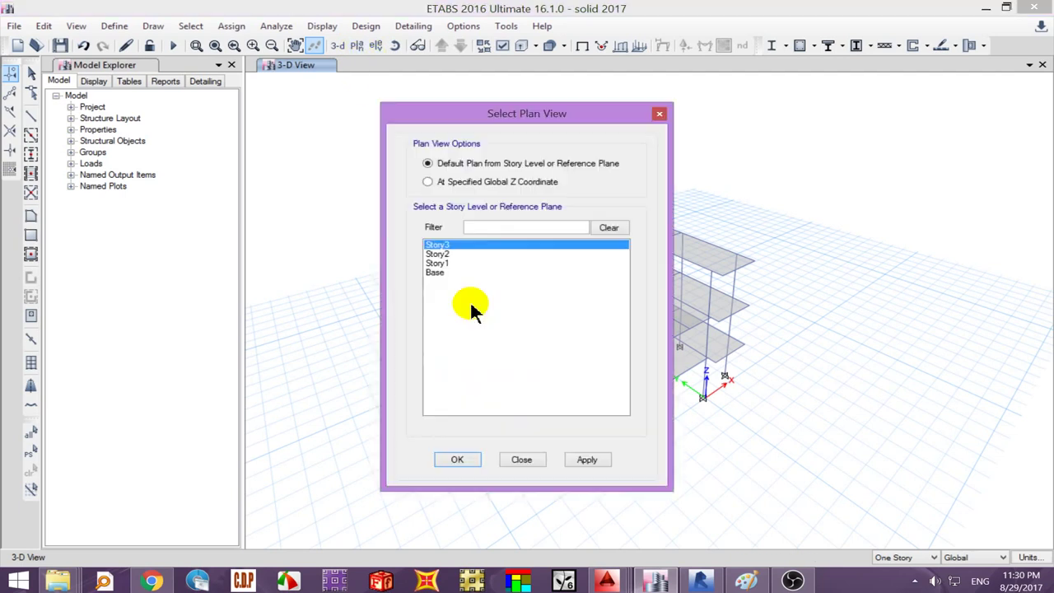
pyautogui.click(453, 262)
pyautogui.click(588, 460)
pyautogui.click(525, 459)
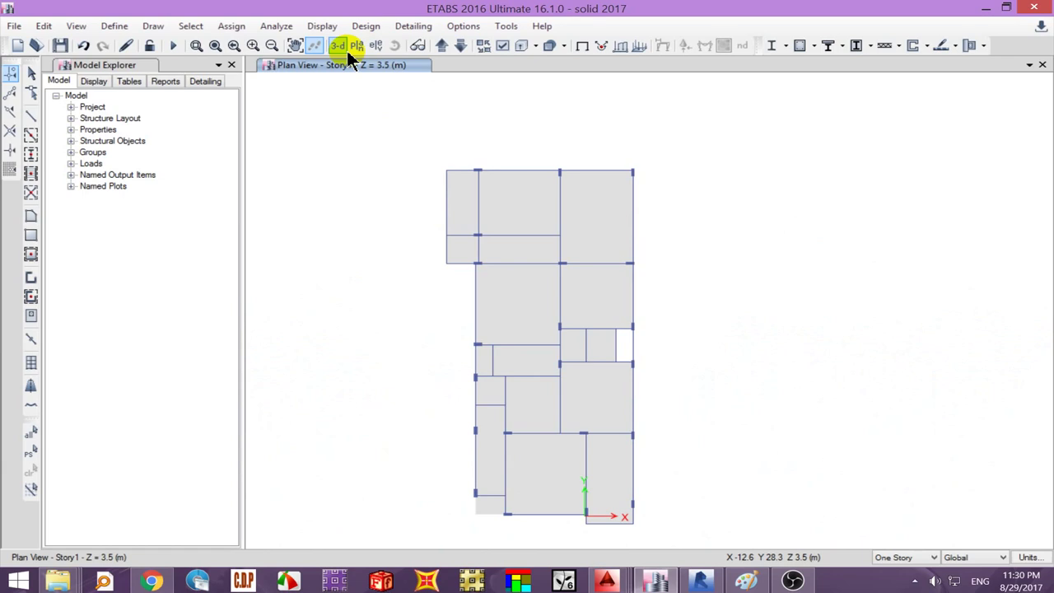
# - Select all 36 floor objects by object type Floors
pyautogui.click(196, 30)
pyautogui.moveTo(217, 46)
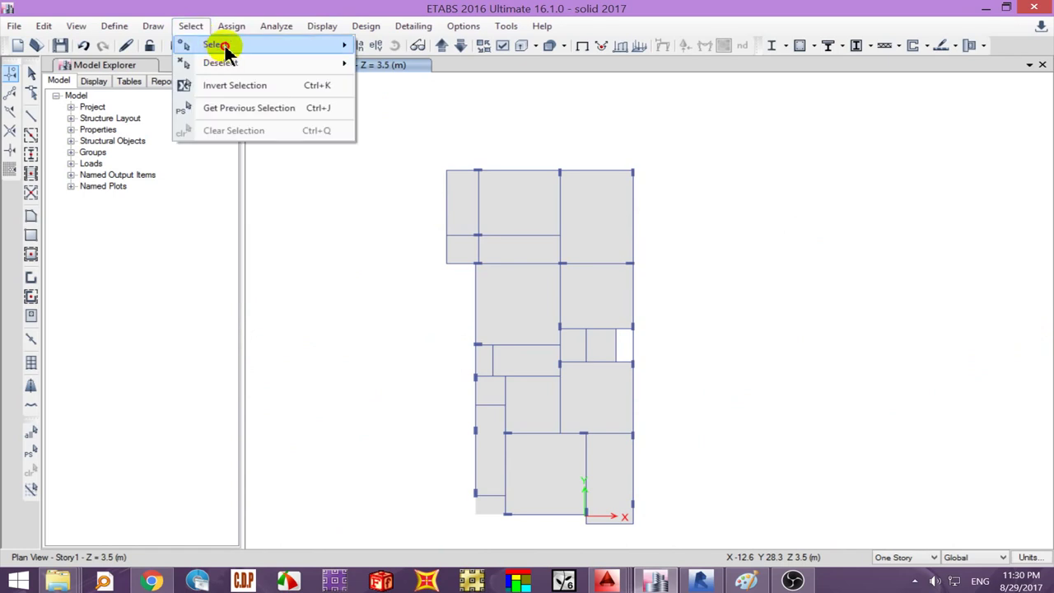
pyautogui.click(403, 148)
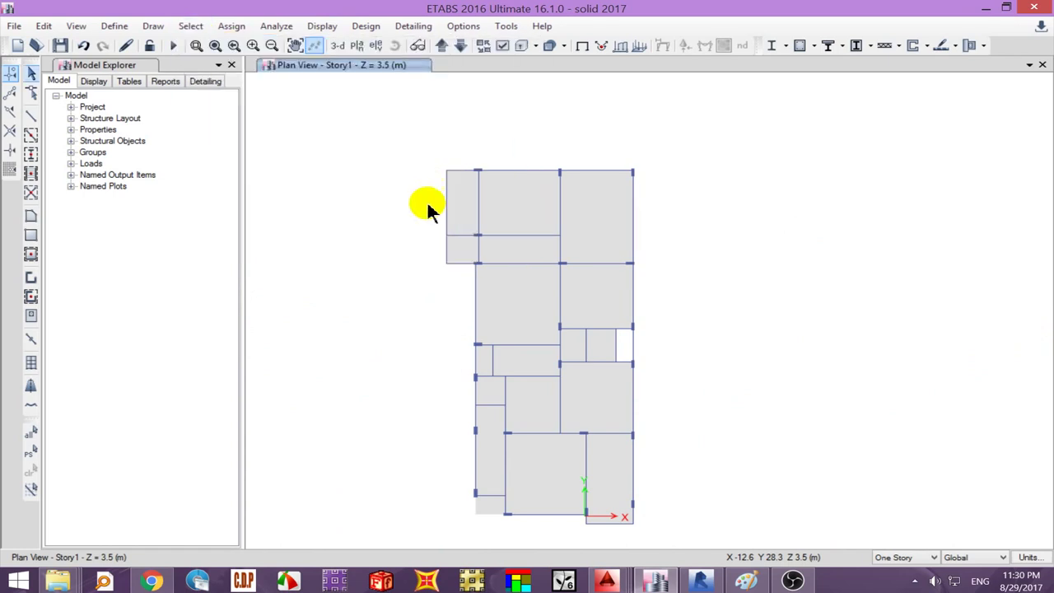
pyautogui.click(448, 236)
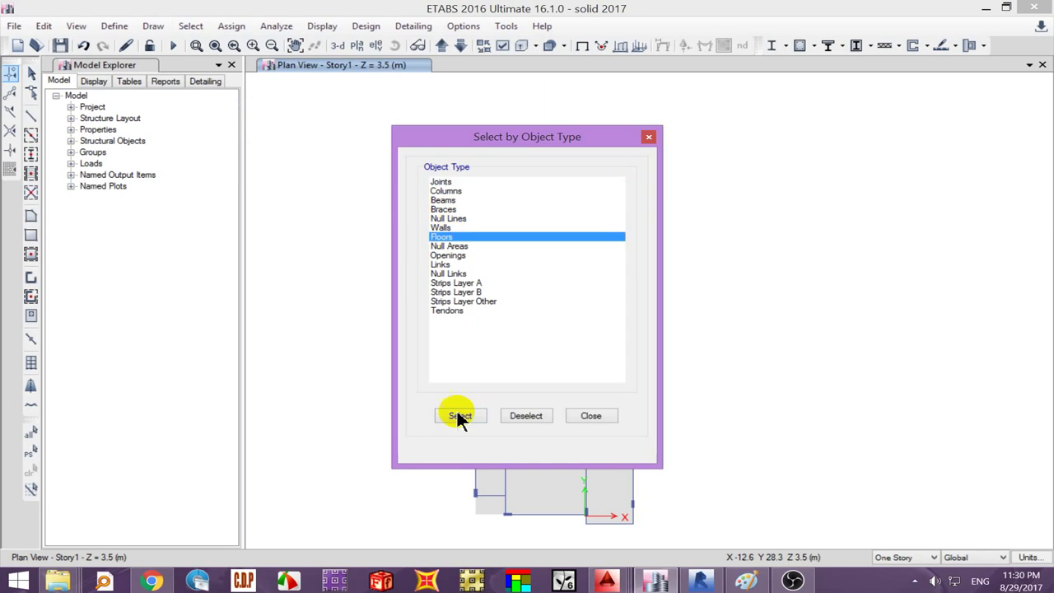
pyautogui.click(459, 416)
pyautogui.click(590, 416)
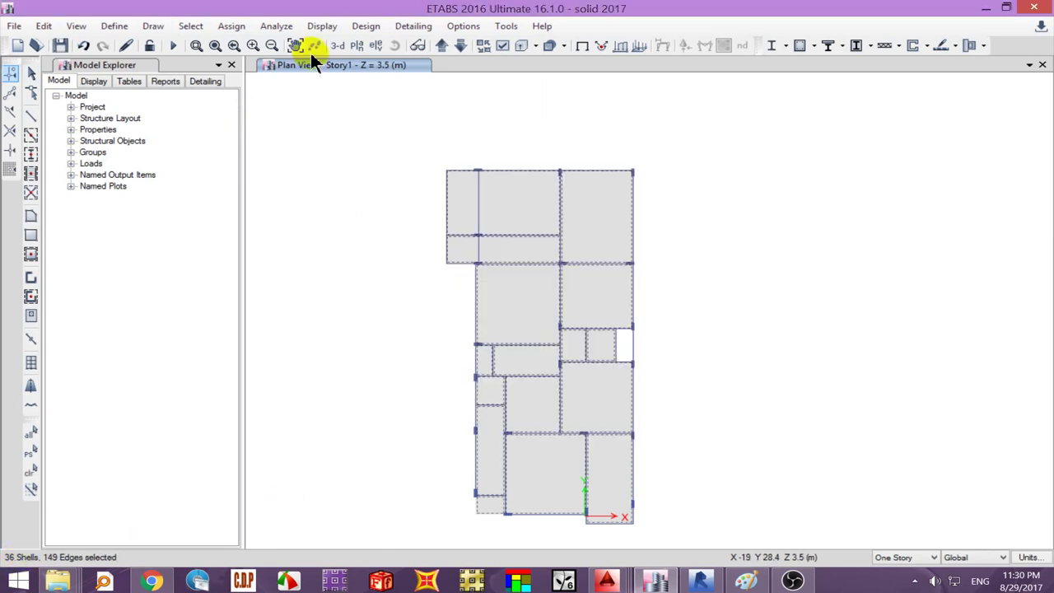
# - Show the model in 3-D, clear the selection, and select every slab with section Slab15
pyautogui.click(336, 47)
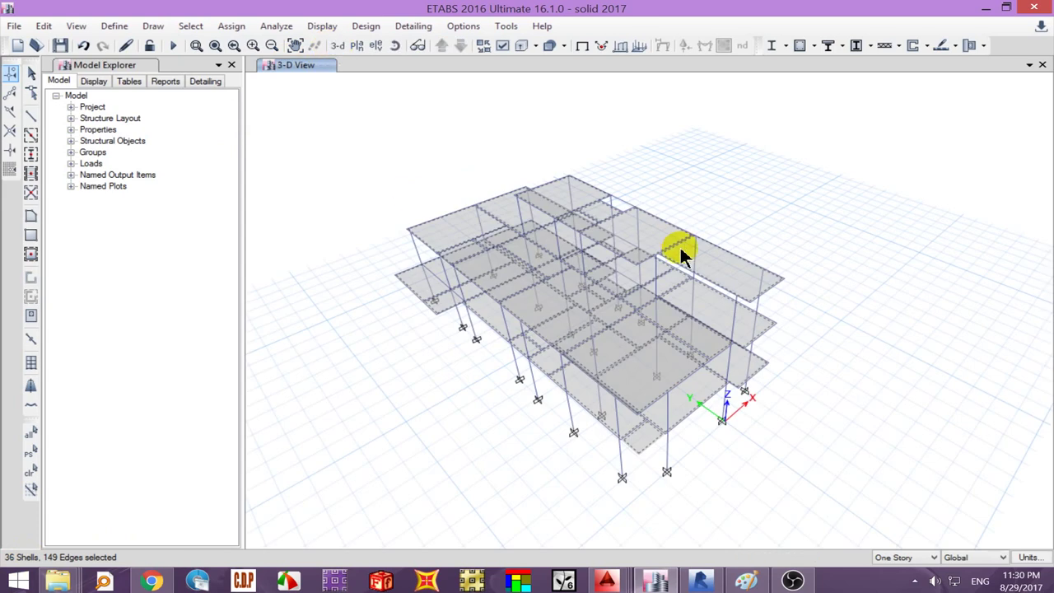
pyautogui.click(31, 467)
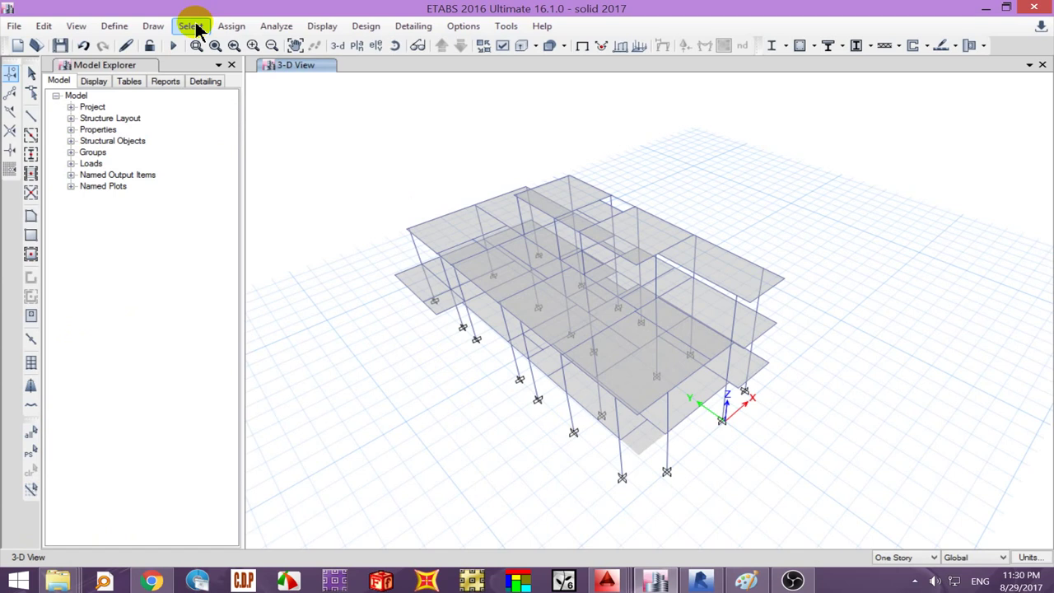
pyautogui.click(194, 27)
pyautogui.moveTo(216, 45)
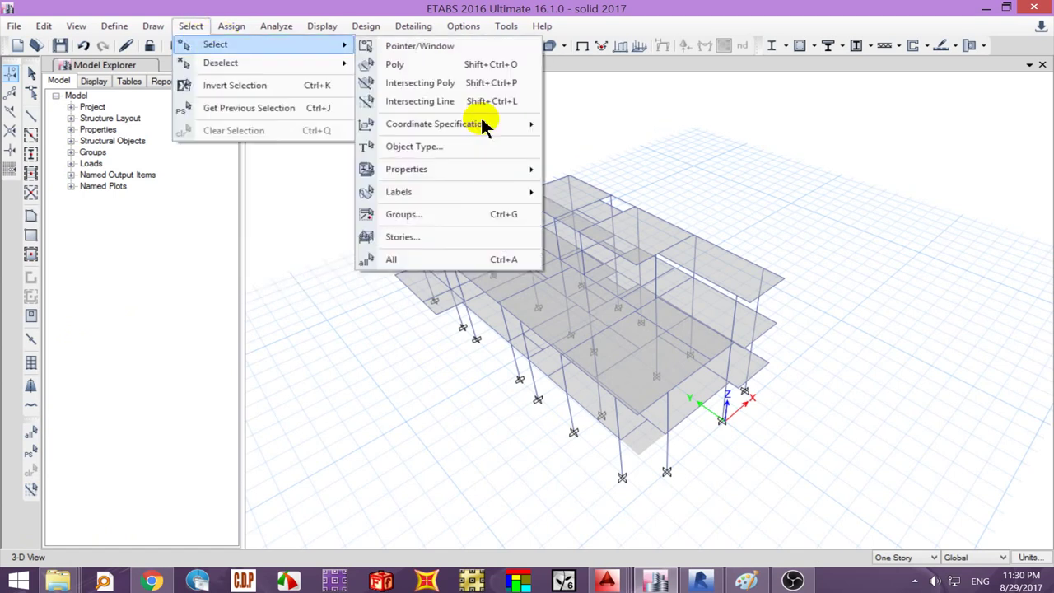
pyautogui.moveTo(407, 169)
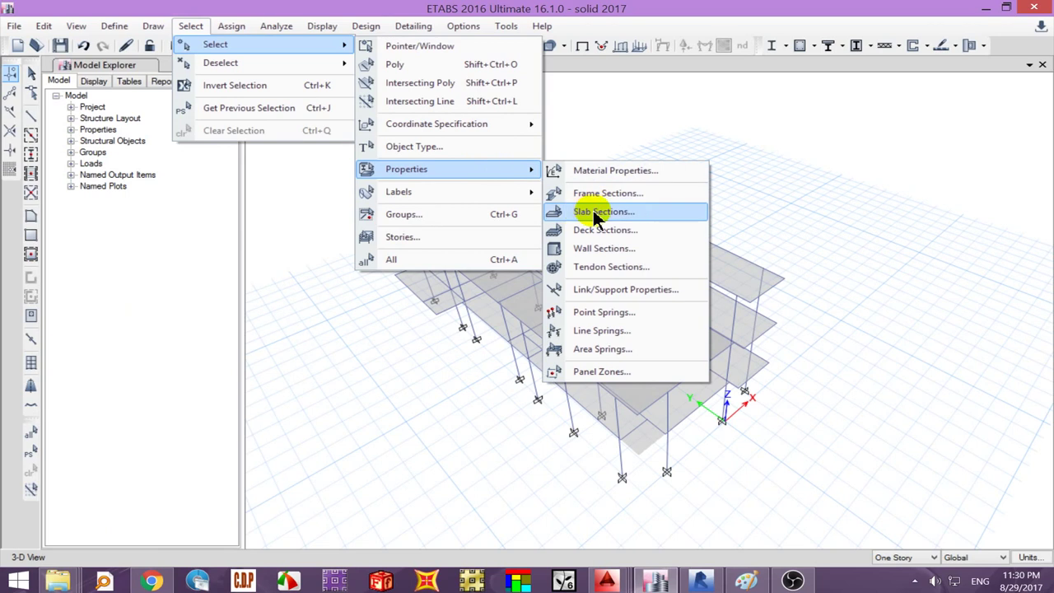
pyautogui.click(593, 212)
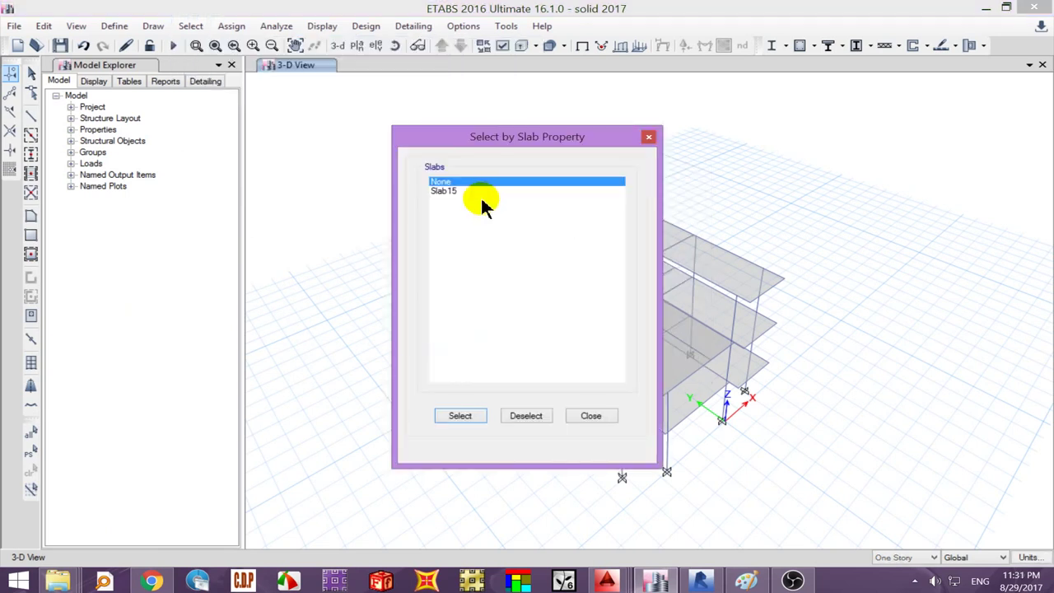
pyautogui.click(460, 198)
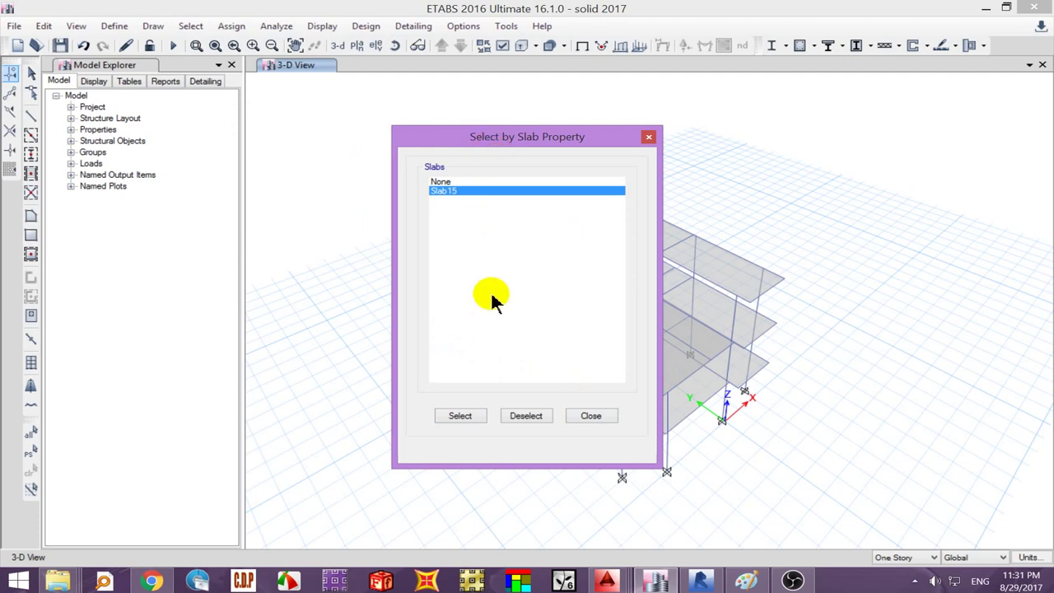
pyautogui.click(461, 415)
pyautogui.click(590, 416)
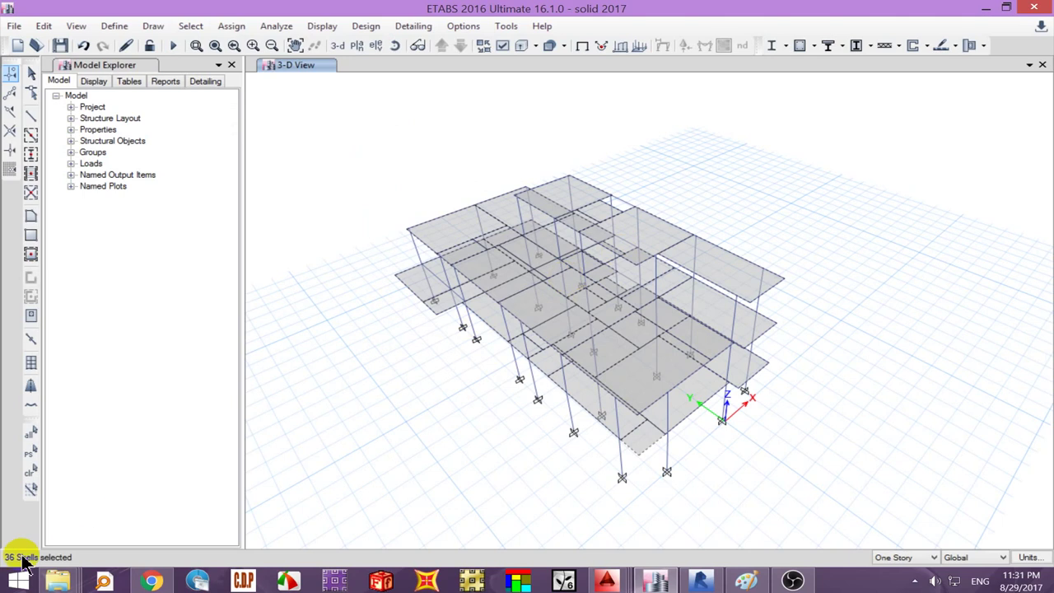
pyautogui.click(236, 31)
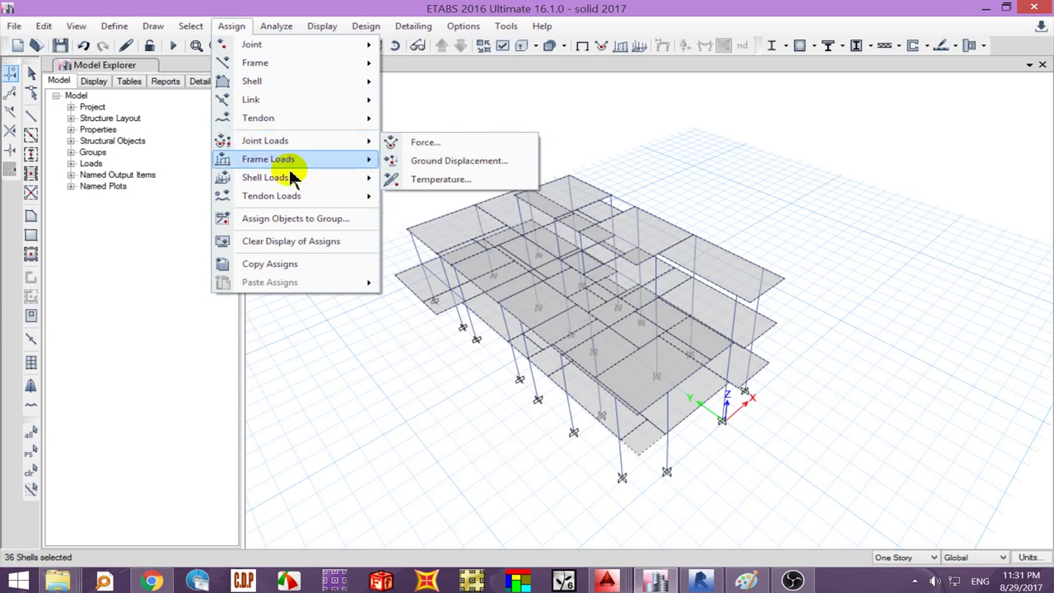
pyautogui.moveTo(265, 177)
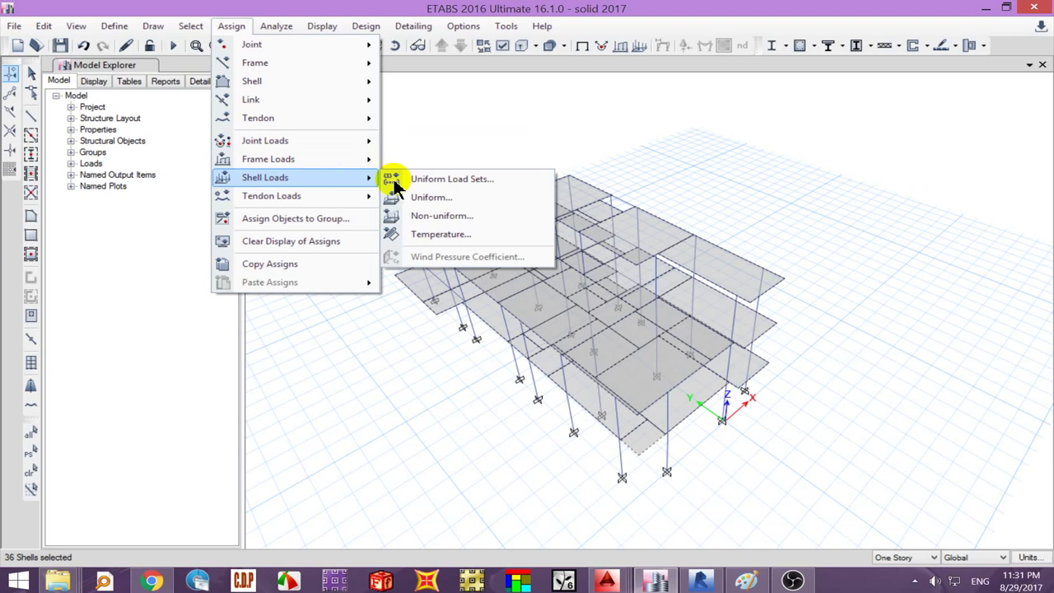
# - Assign a 0.15 tonf/m² gravity uniform load in pattern fc to the selected slabs
pyautogui.click(436, 197)
pyautogui.click(563, 251)
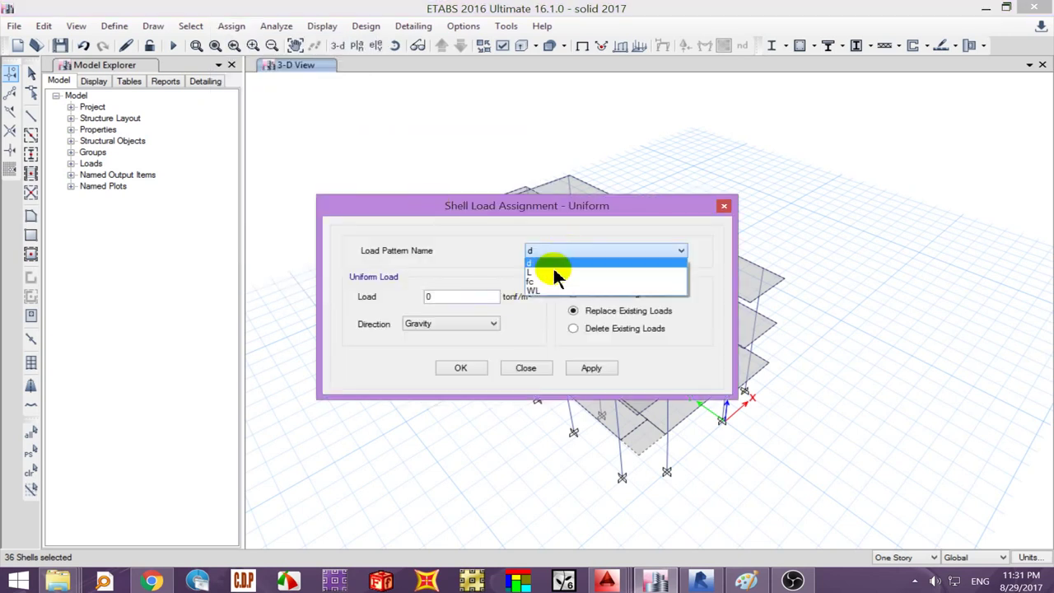
pyautogui.click(543, 282)
pyautogui.click(476, 296)
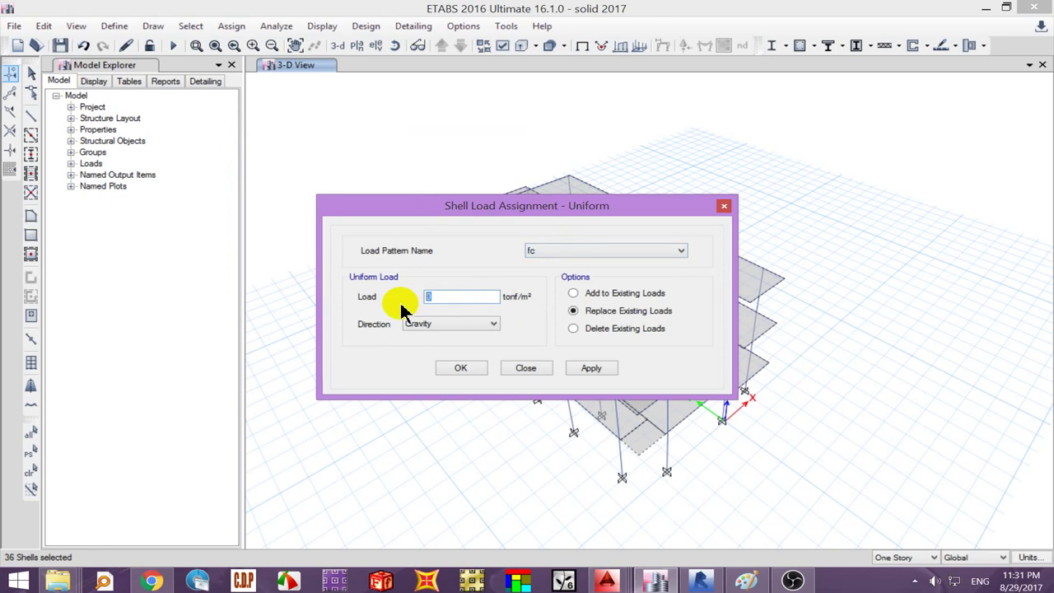
pyautogui.write('.15')
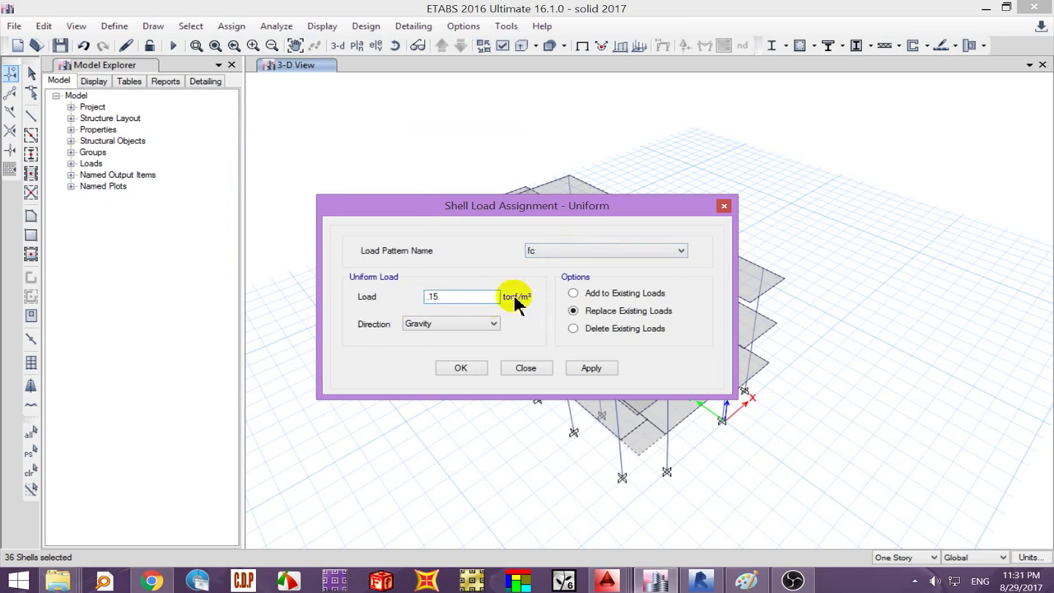
pyautogui.click(490, 326)
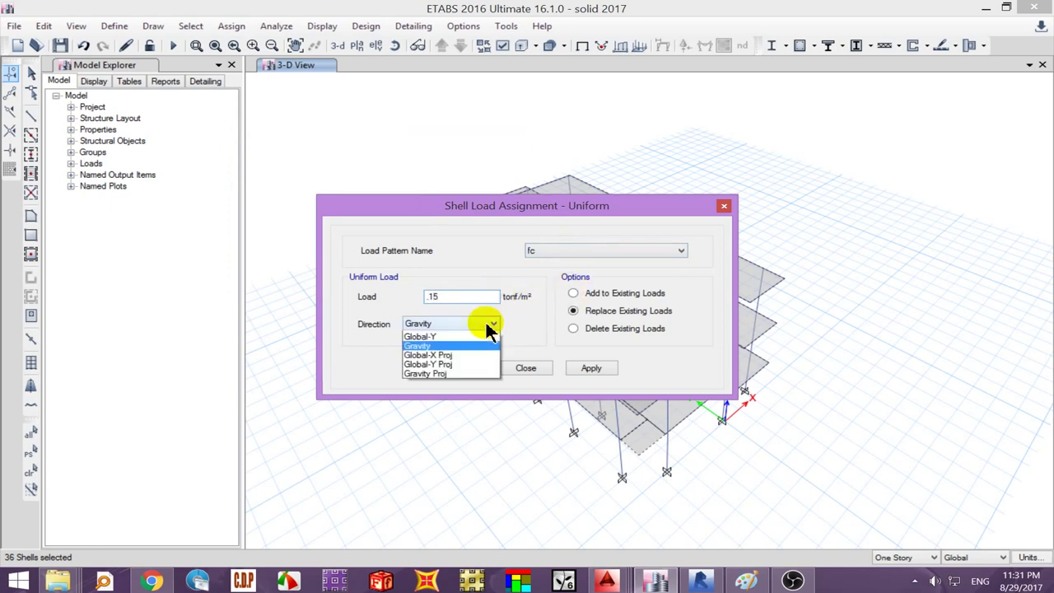
pyautogui.click(487, 327)
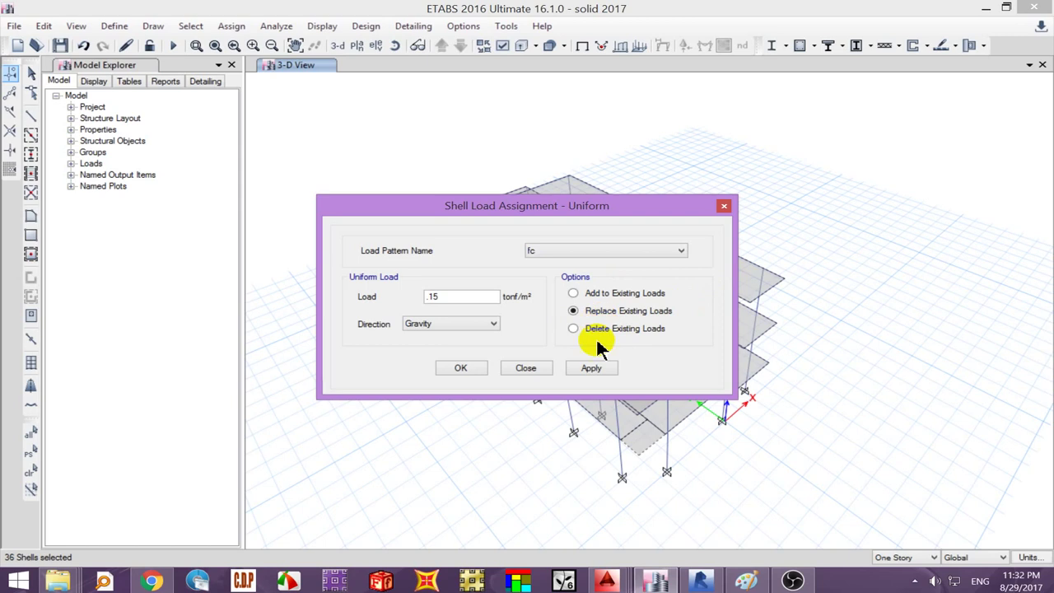
pyautogui.click(591, 368)
pyautogui.click(591, 368)
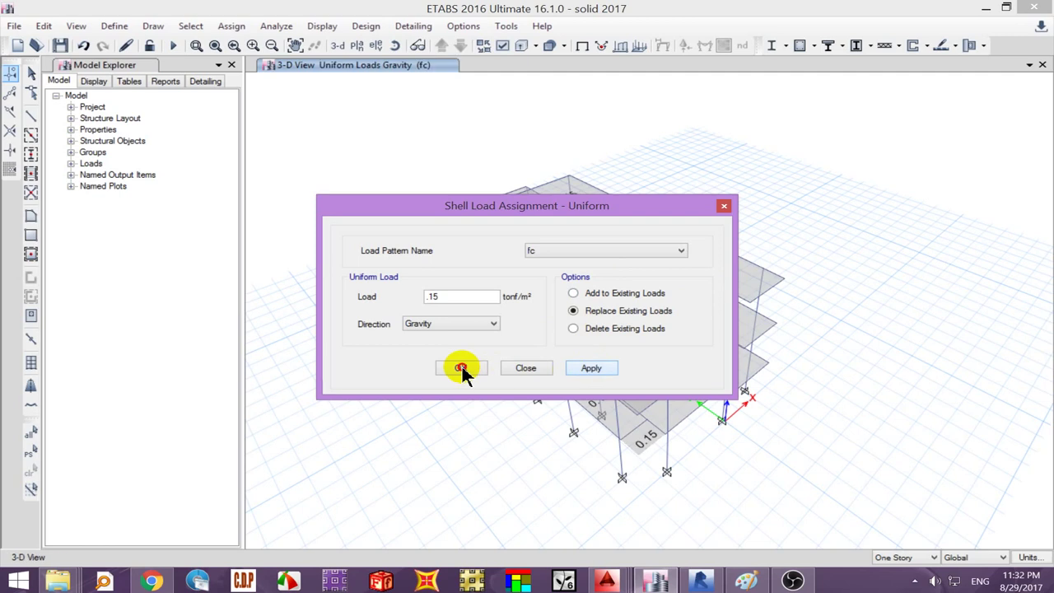
pyautogui.click(460, 368)
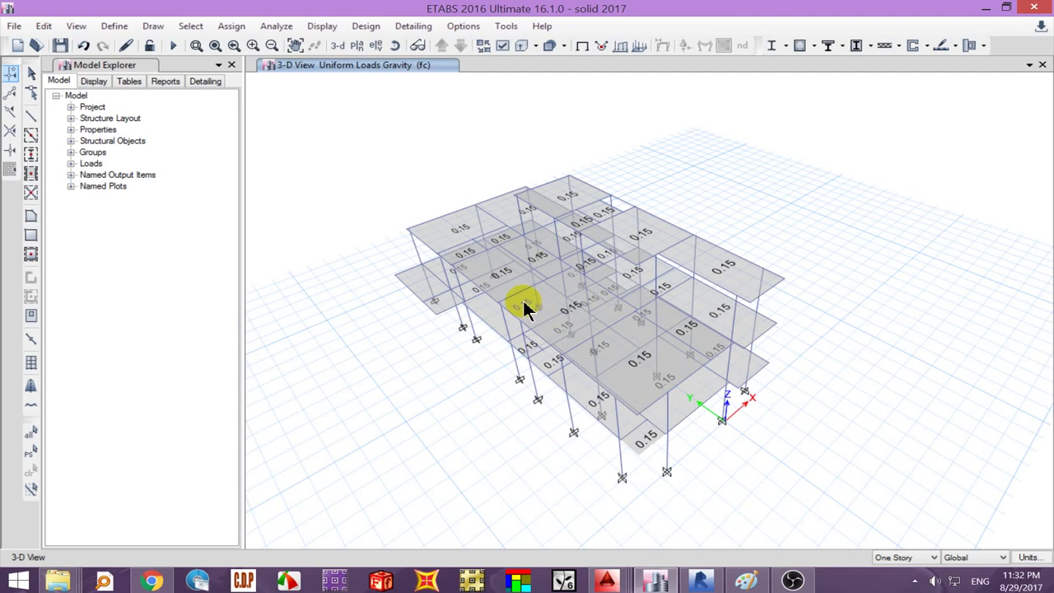
# - Reselect the previously selected 36 slab panels
pyautogui.click(195, 26)
pyautogui.moveTo(263, 44)
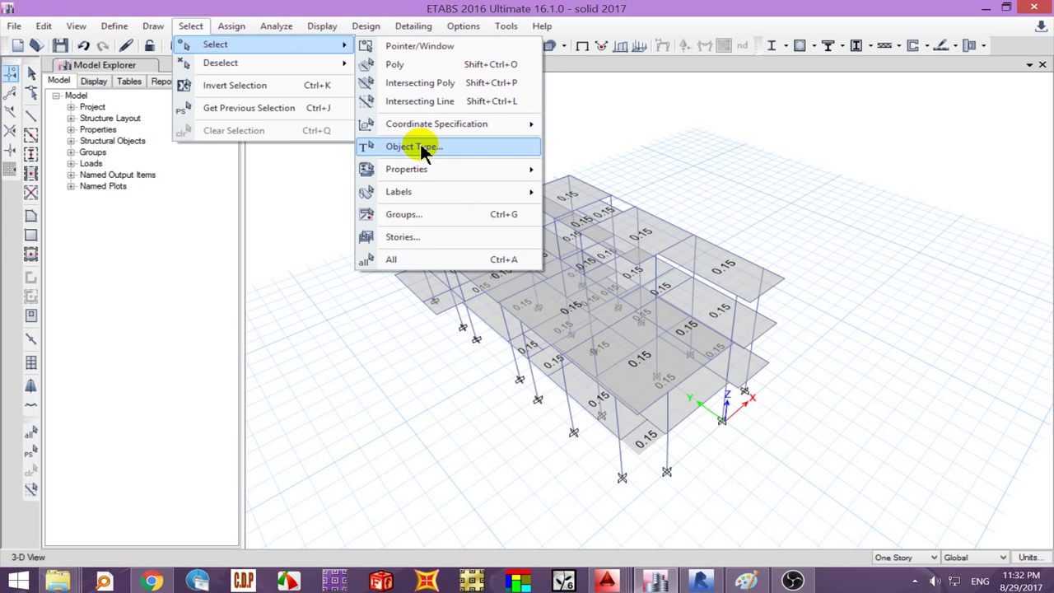
pyautogui.click(462, 25)
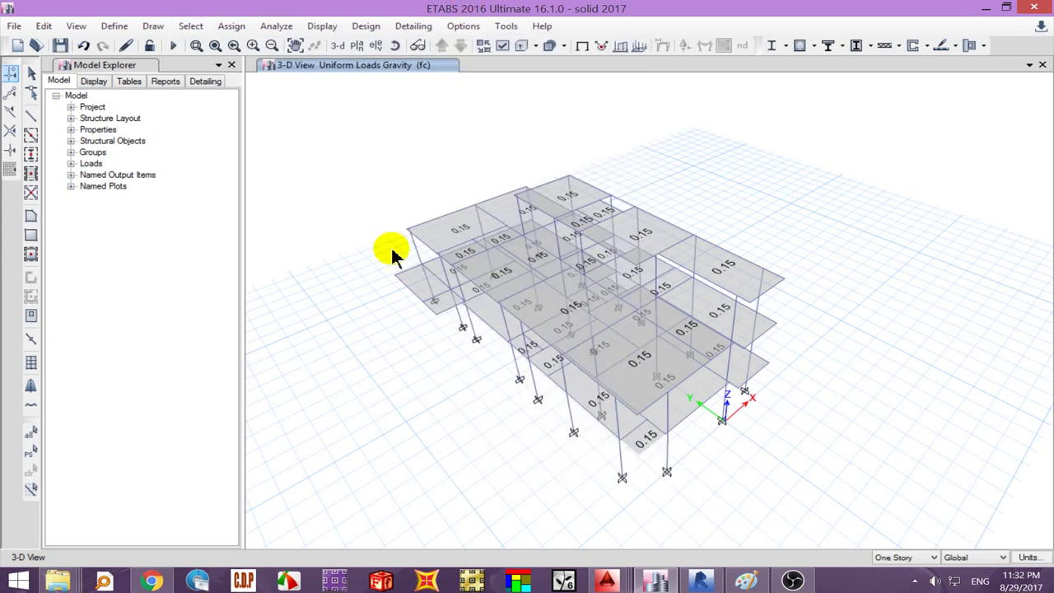
pyautogui.click(30, 451)
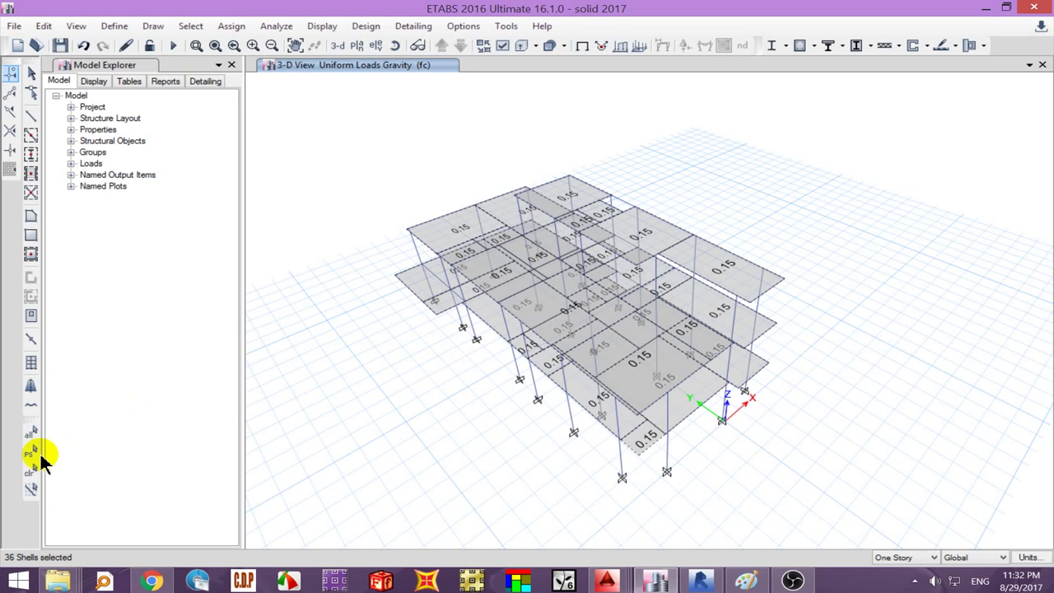
# - Assign a 0.2 tonf/m² gravity uniform load in pattern L to the slabs
pyautogui.click(230, 26)
pyautogui.moveTo(265, 177)
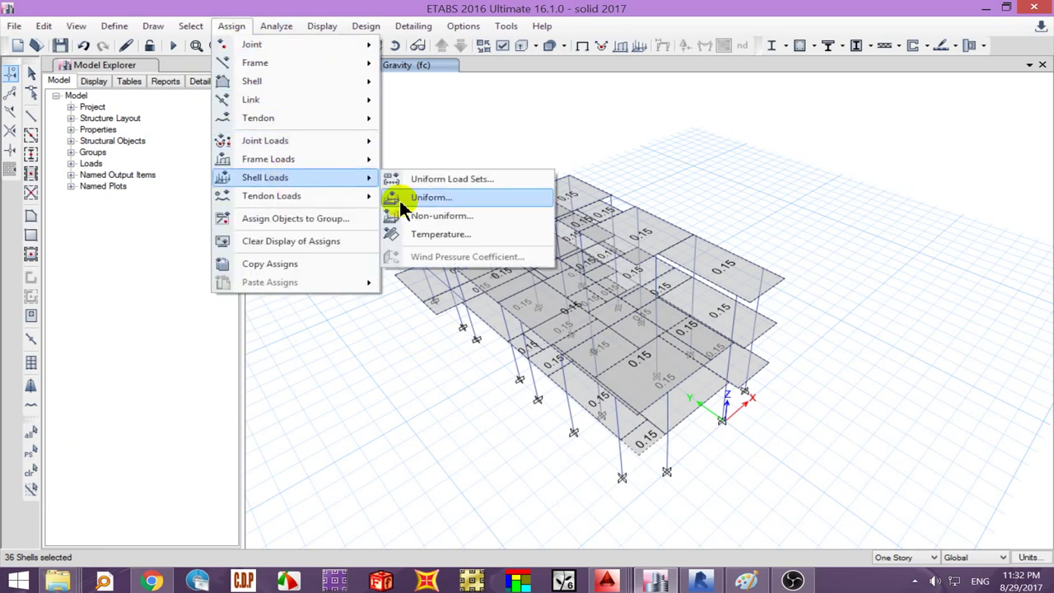
pyautogui.click(402, 200)
pyautogui.click(547, 253)
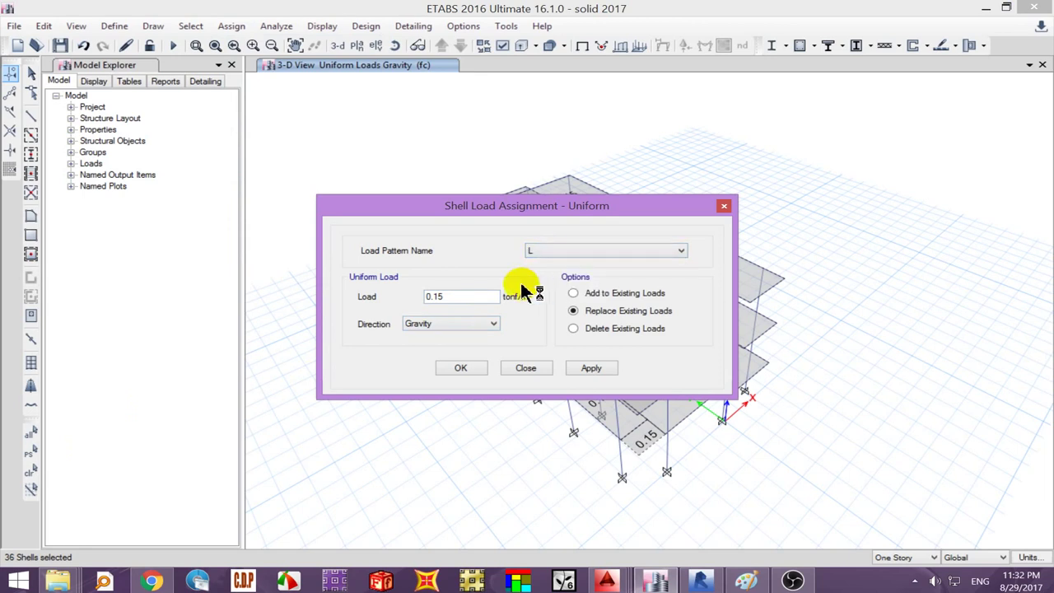
pyautogui.moveTo(461, 296); pyautogui.dragTo(404, 295)
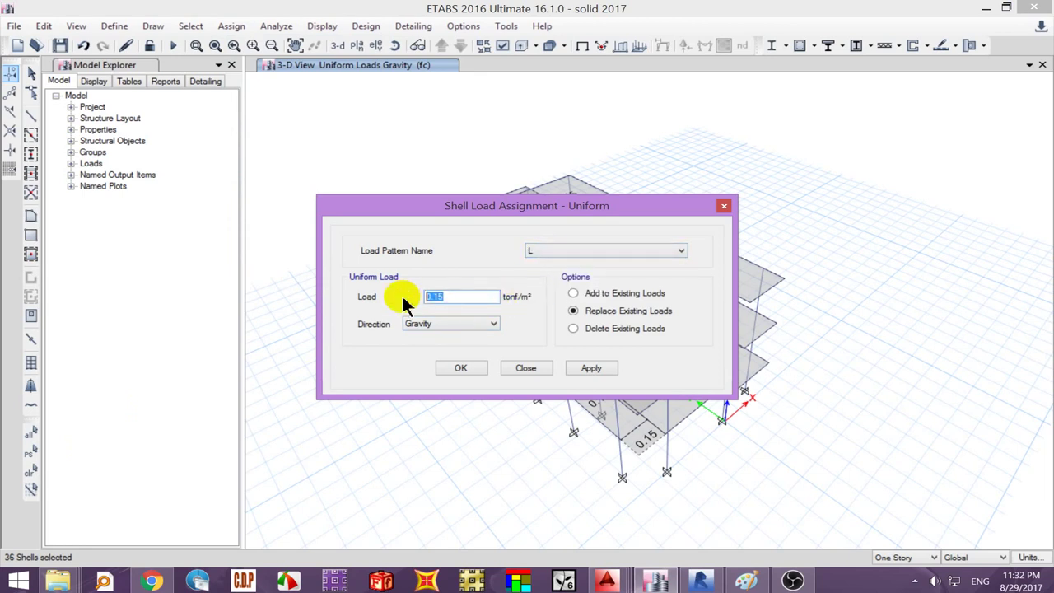
pyautogui.write('2')
pyautogui.click(591, 368)
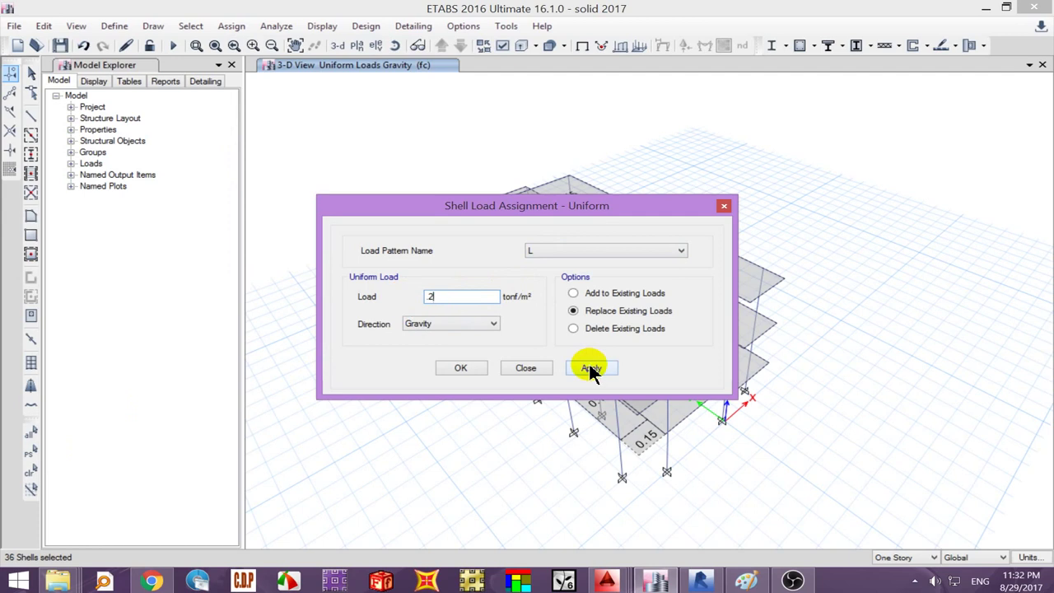
pyautogui.click(463, 368)
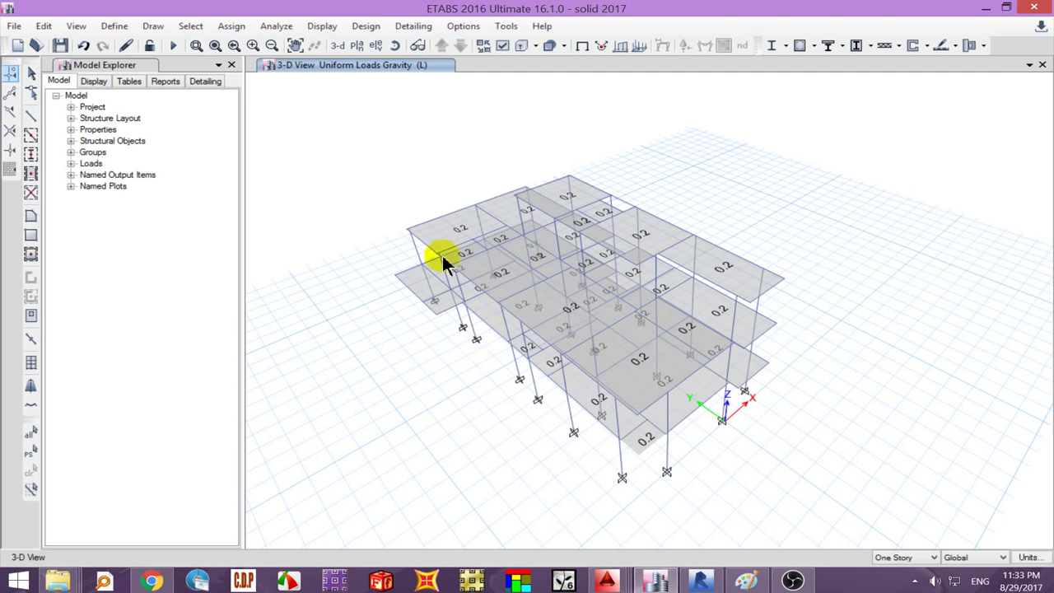
# - Switch the display to the Story1 plan view
pyautogui.click(355, 45)
pyautogui.click(468, 262)
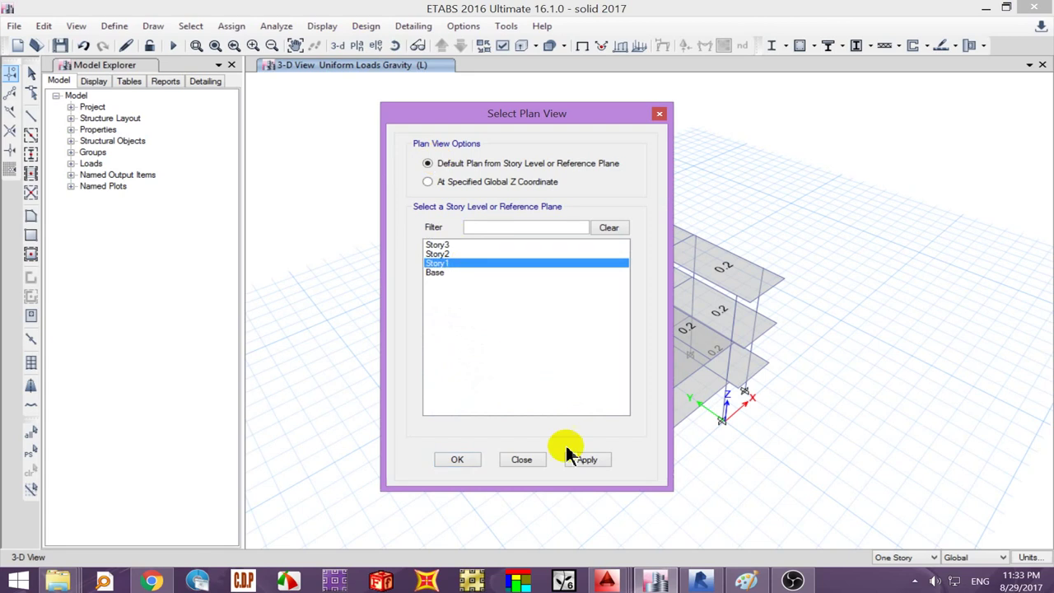
pyautogui.click(567, 461)
pyautogui.click(523, 460)
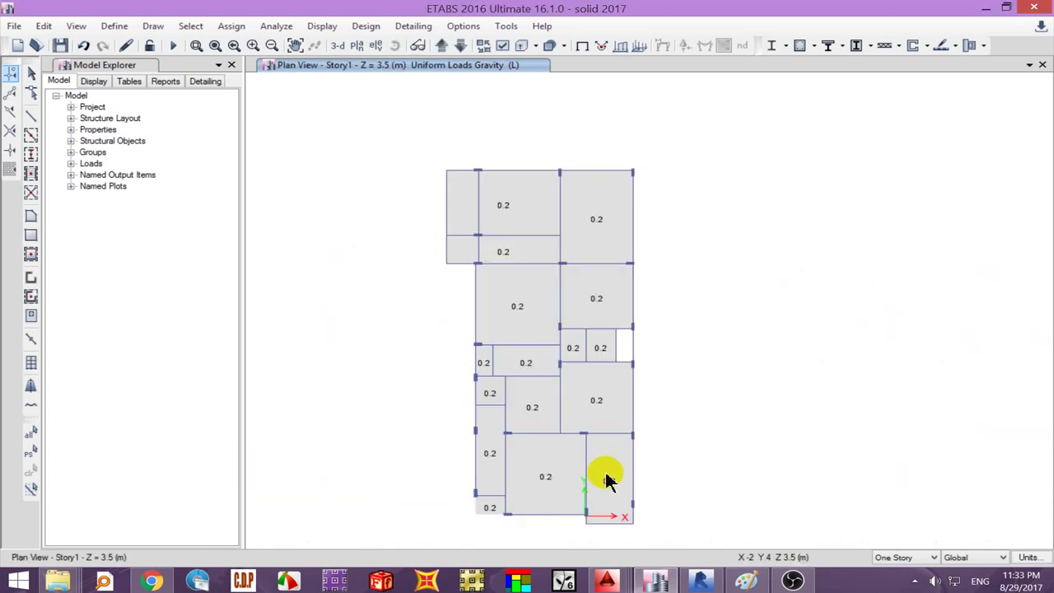
# - Set edits to apply to All Stories and select the bottom-left slab panel
pyautogui.click(903, 559)
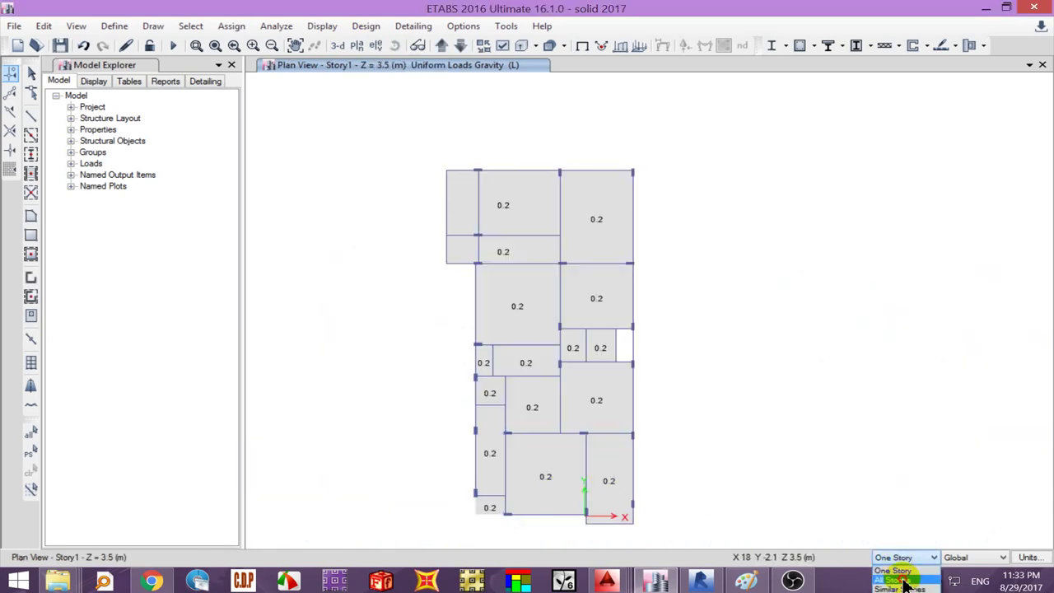
pyautogui.click(903, 581)
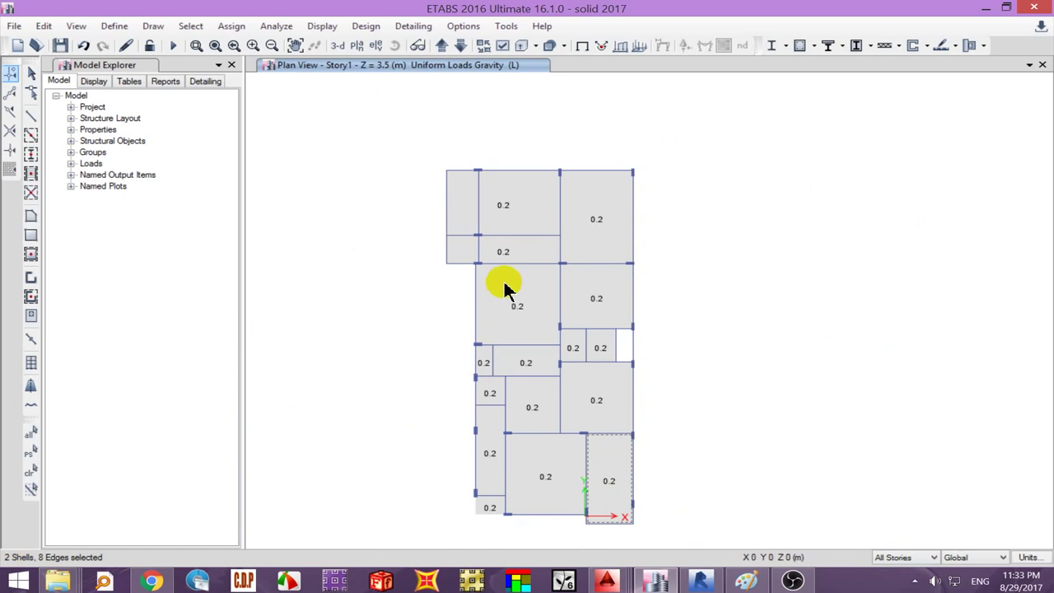
pyautogui.click(484, 503)
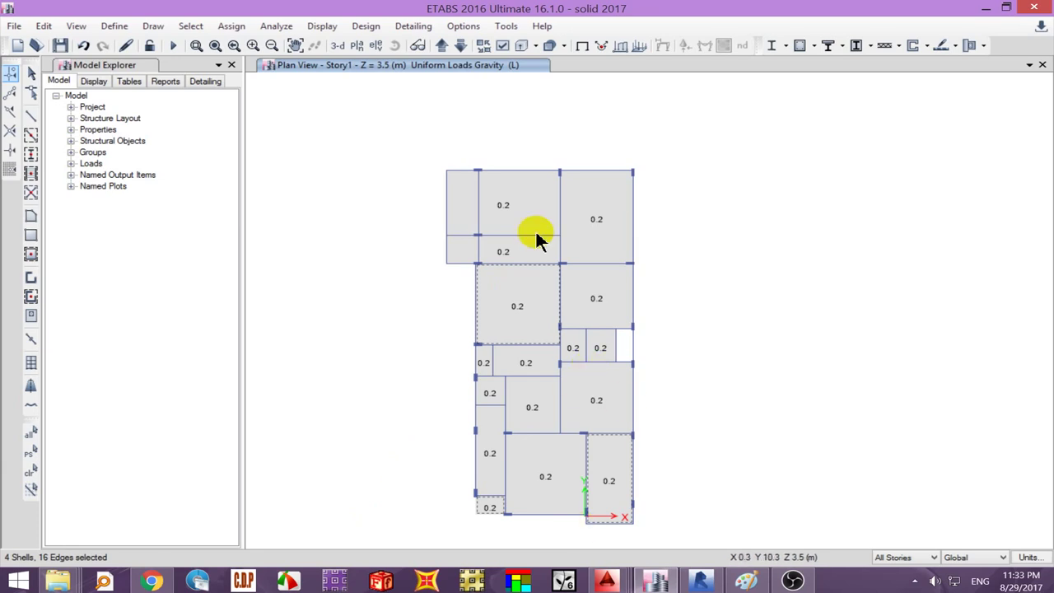
# - Add an extra 0.1 tonf/m² uniform load to the chosen panels, raising them to 0.3
pyautogui.click(232, 31)
pyautogui.moveTo(265, 176)
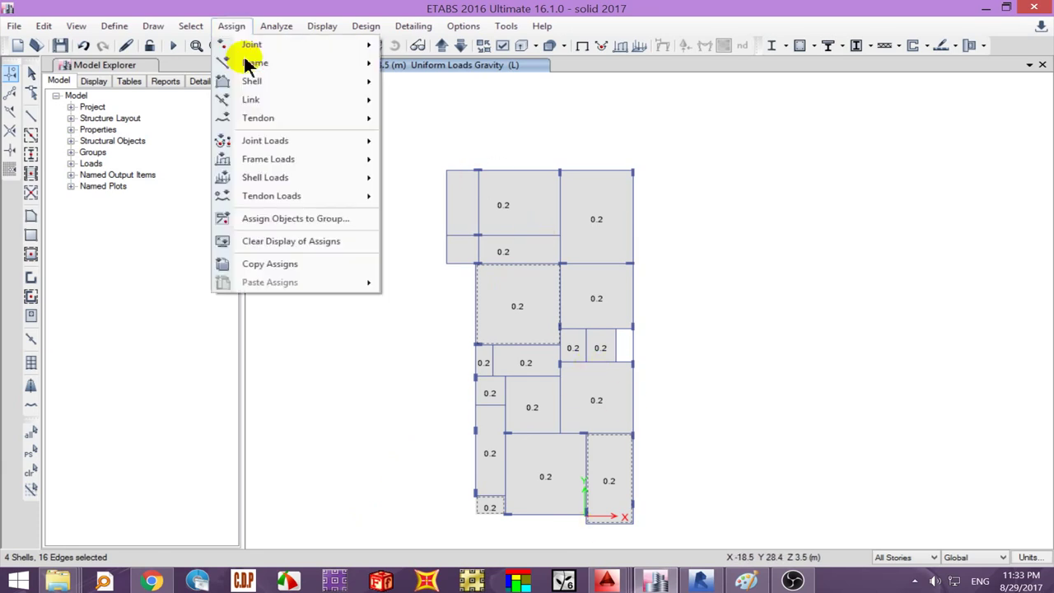
pyautogui.click(395, 197)
pyautogui.write('.1')
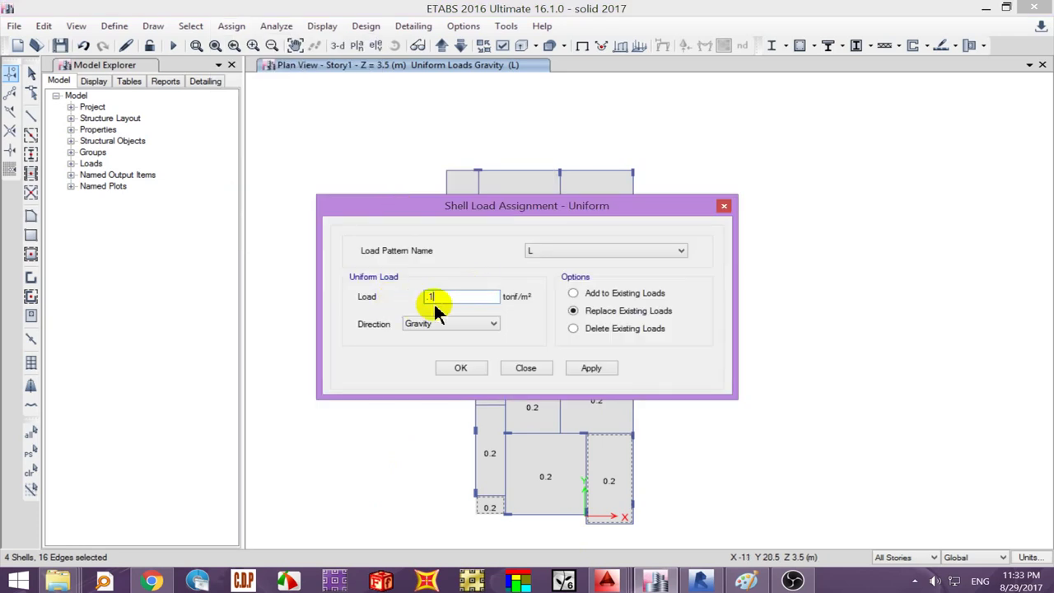
pyautogui.click(600, 299)
pyautogui.moveTo(479, 299); pyautogui.dragTo(411, 299)
pyautogui.write('.3')
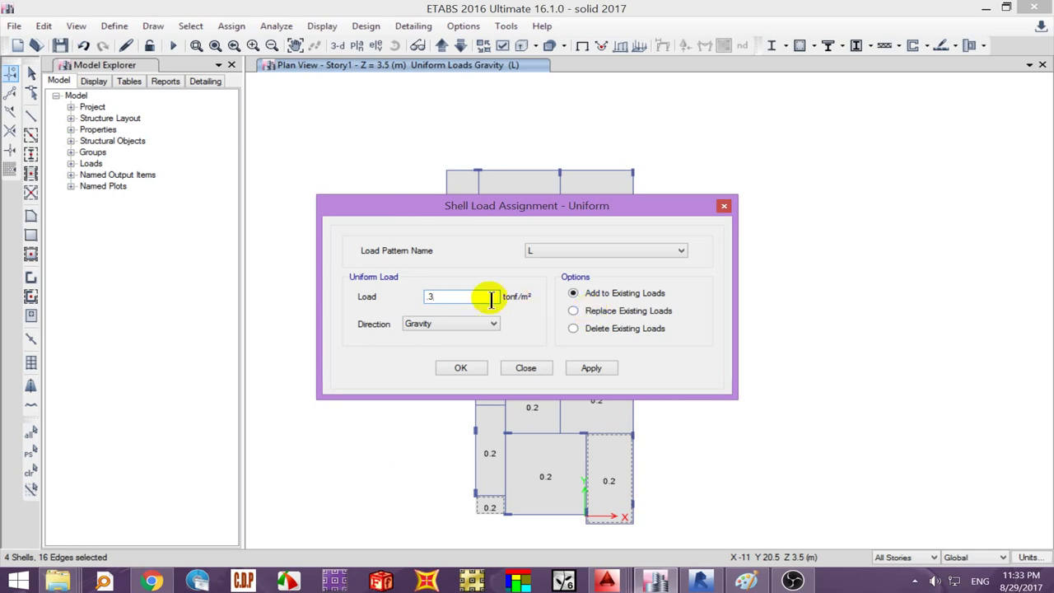
pyautogui.moveTo(479, 296); pyautogui.dragTo(419, 296)
pyautogui.write('.1')
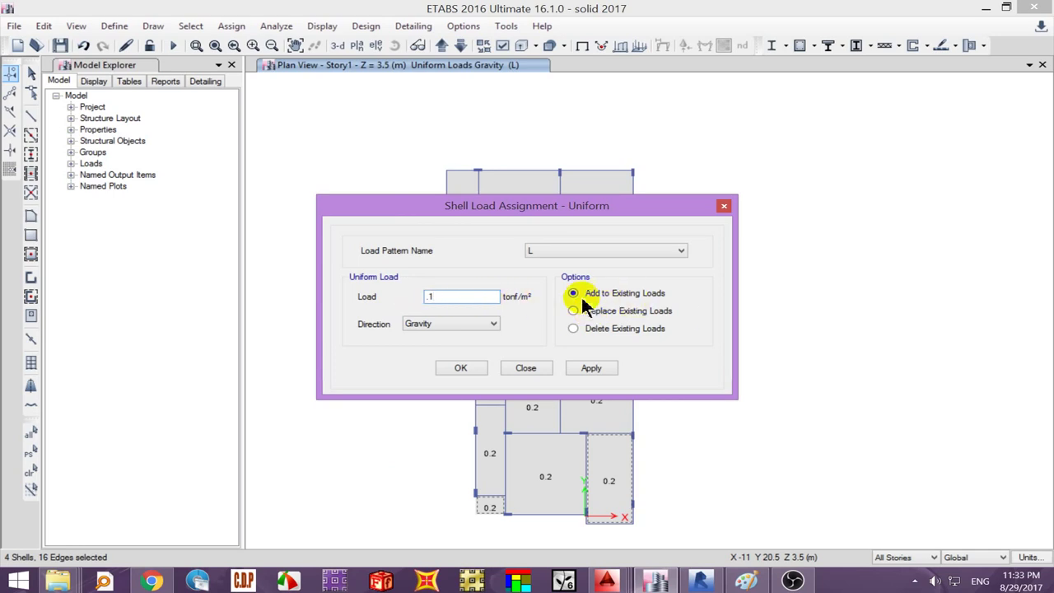
pyautogui.click(584, 367)
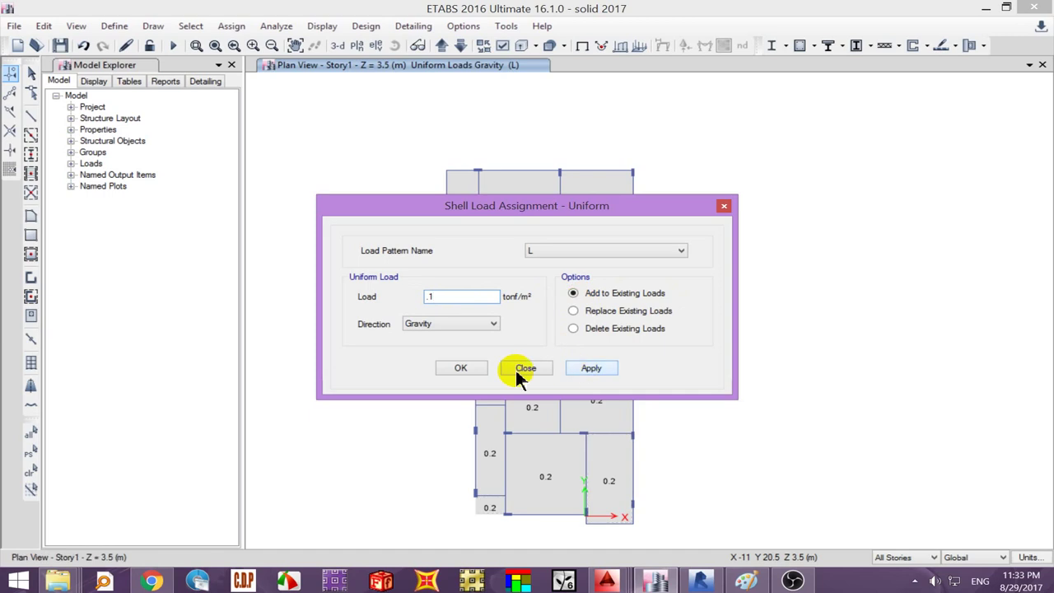
pyautogui.click(473, 370)
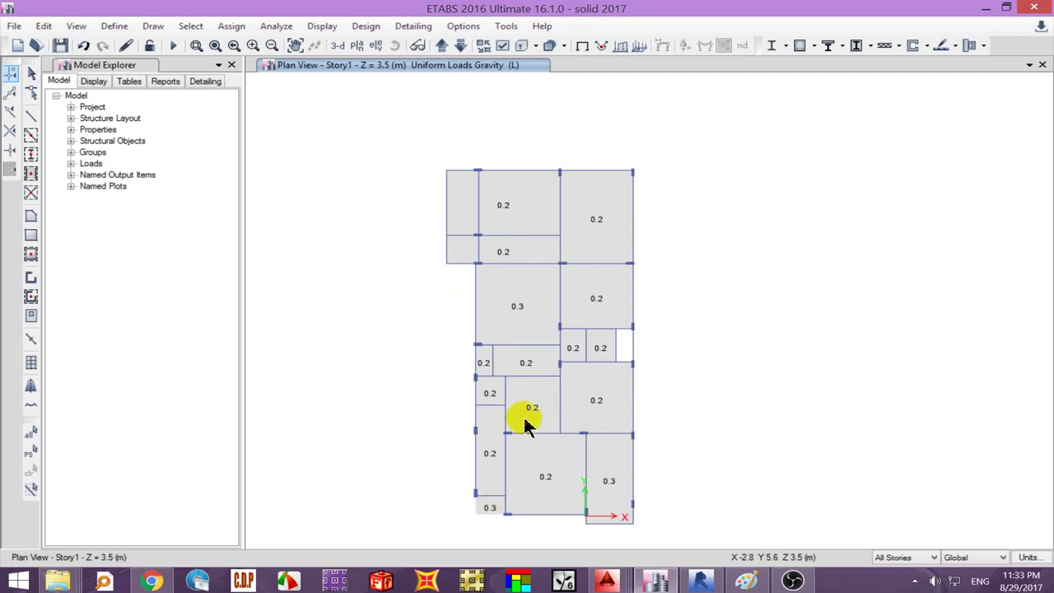
pyautogui.rightClick(527, 325)
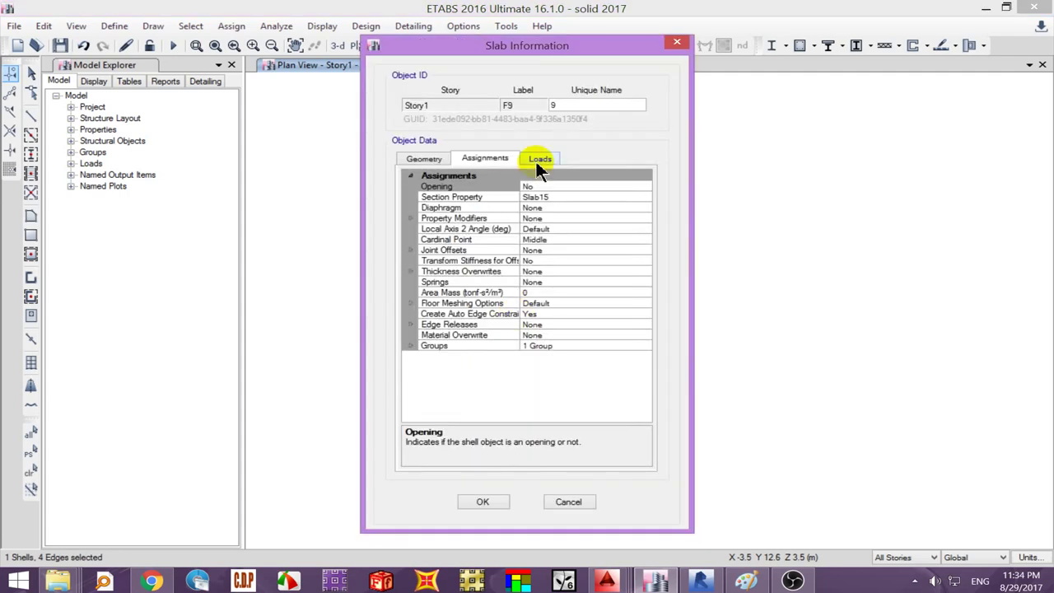
pyautogui.click(536, 159)
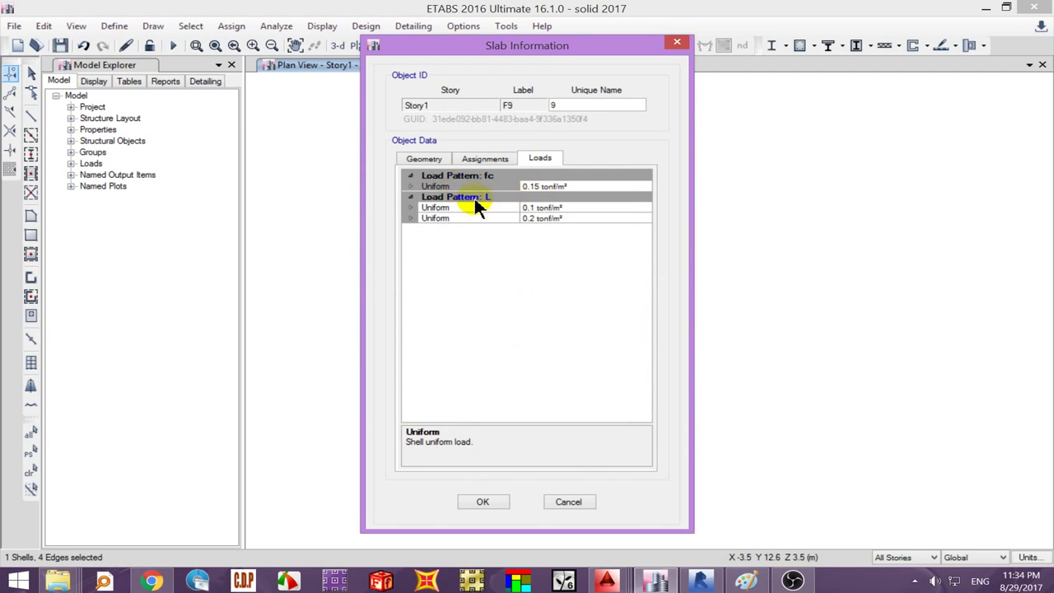
pyautogui.click(555, 504)
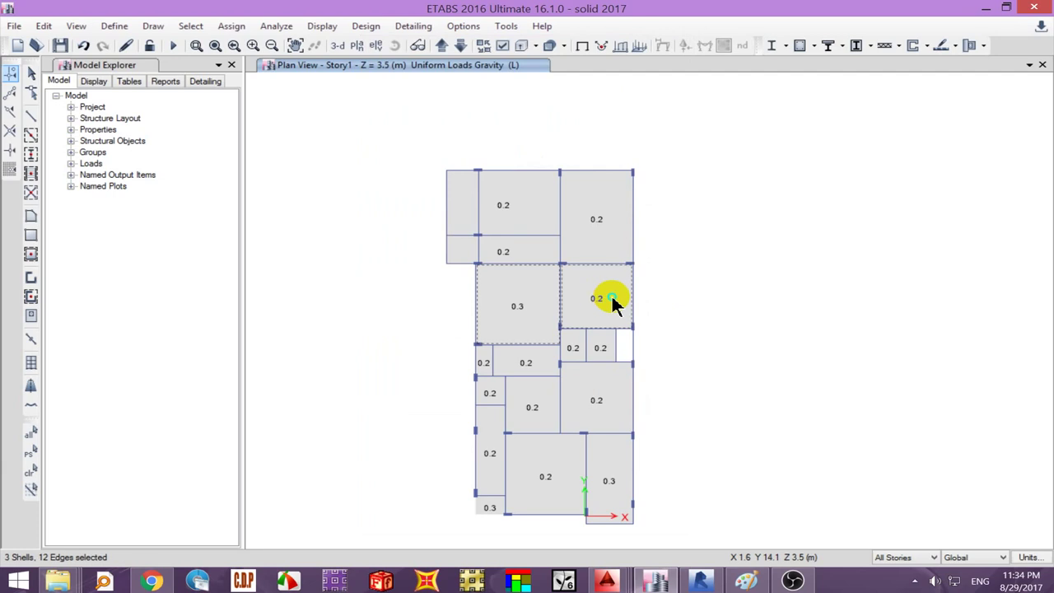
pyautogui.rightClick(613, 303)
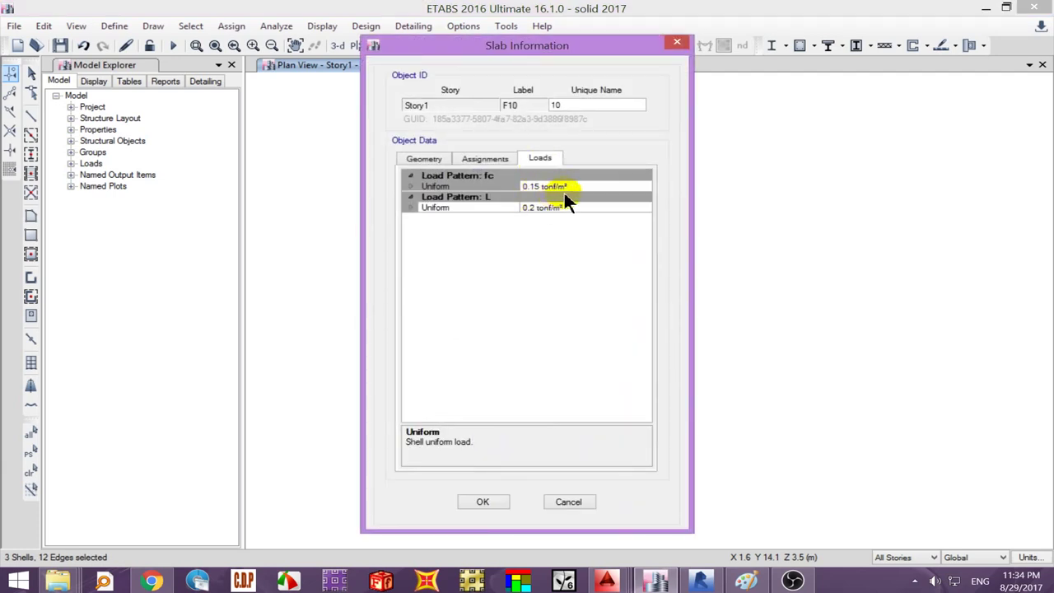
pyautogui.click(675, 42)
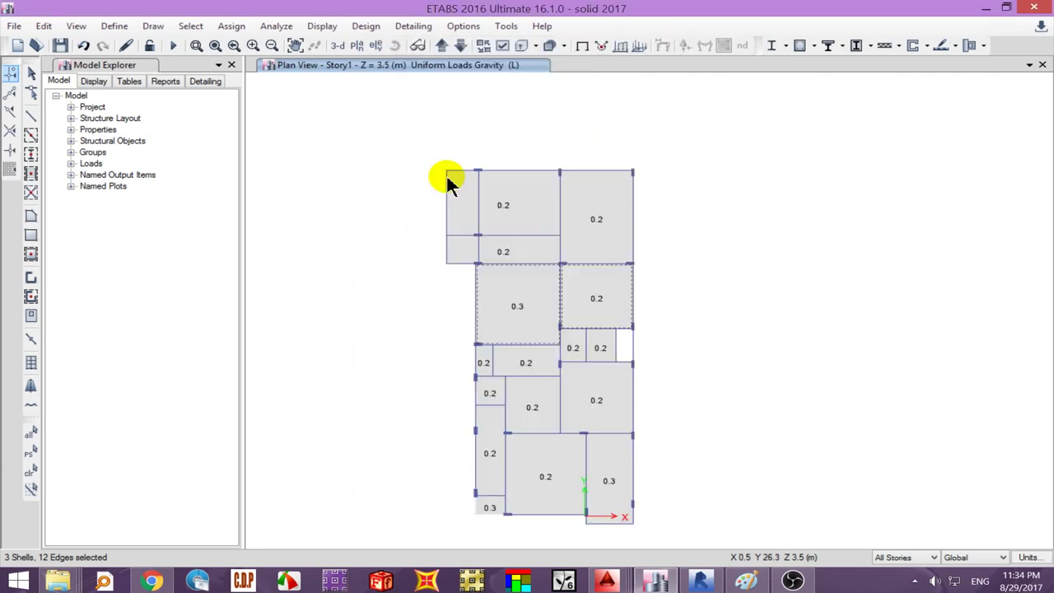
pyautogui.click(30, 469)
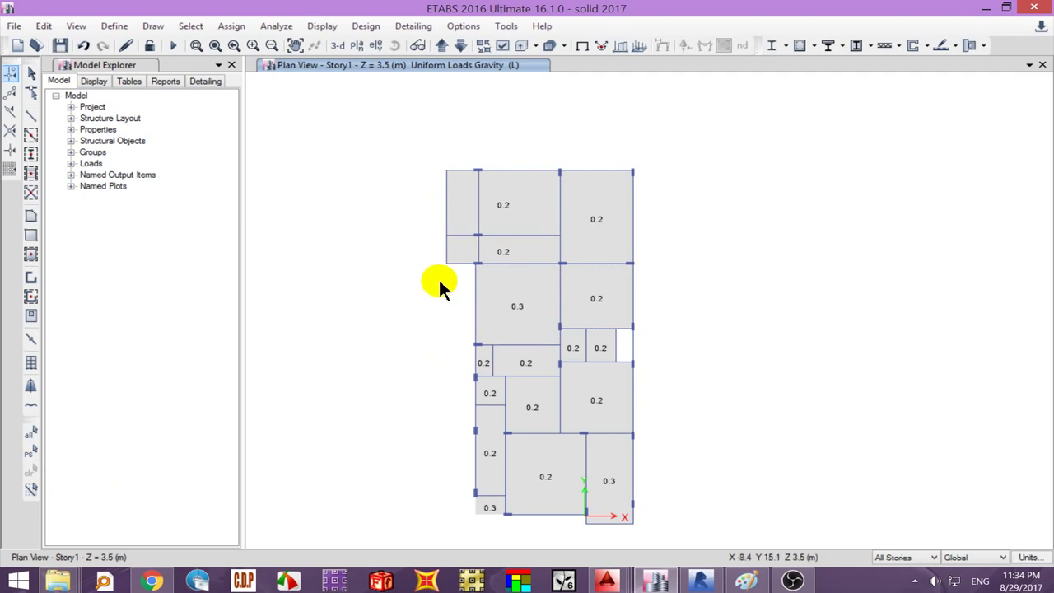
# - Start a fresh Paint canvas without saving and sketch a slab with downward load arrows
pyautogui.click(743, 583)
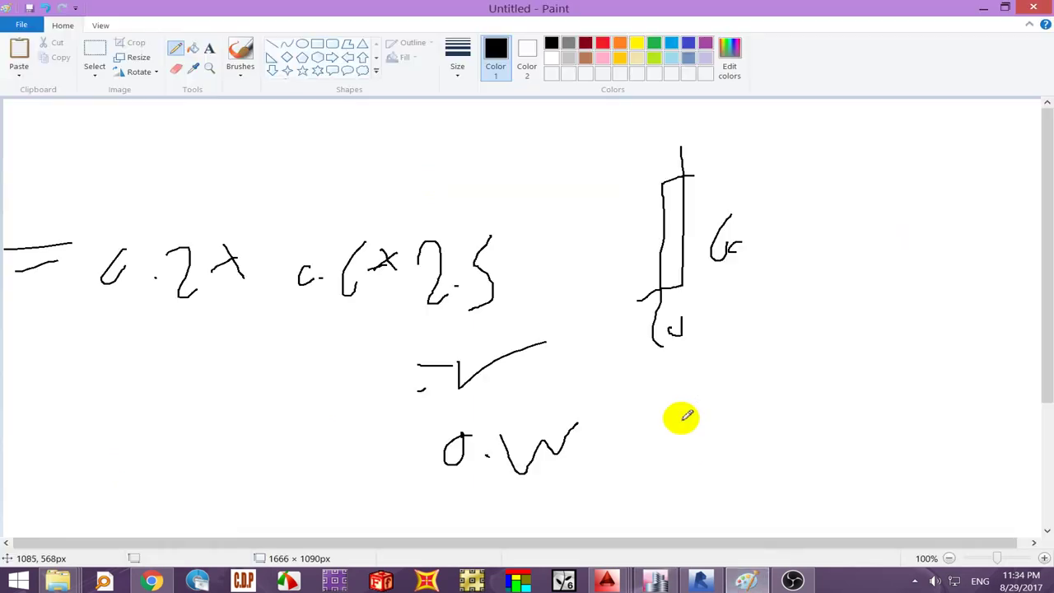
pyautogui.hotkey('alt', 'F4')
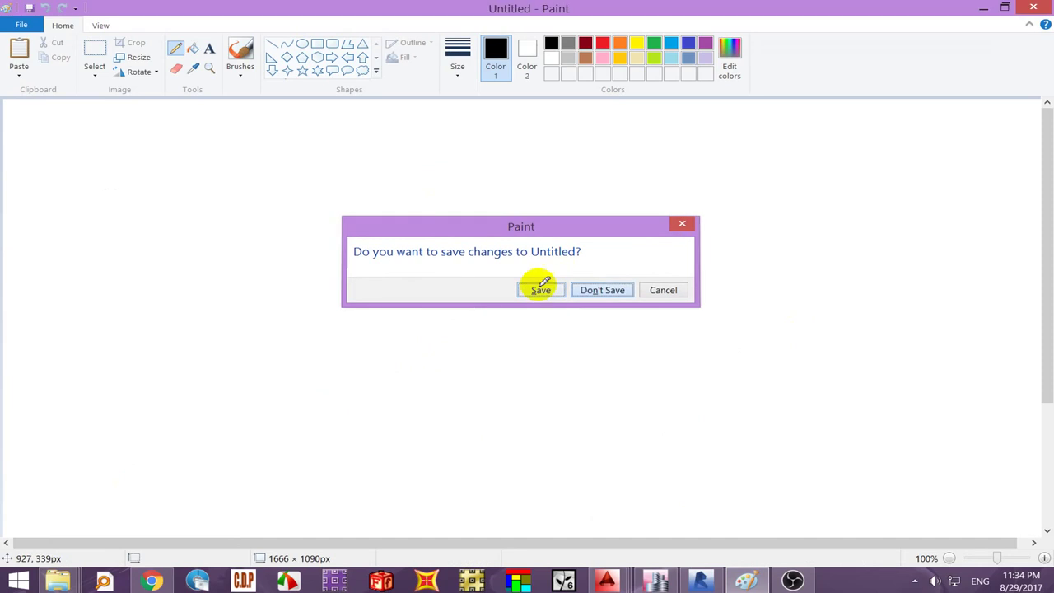
pyautogui.click(592, 290)
pyautogui.moveTo(282, 115)
pyautogui.mouseDown()
pyautogui.moveTo(287, 130)
pyautogui.moveTo(353, 126)
pyautogui.moveTo(398, 169)
pyautogui.moveTo(447, 111)
pyautogui.moveTo(465, 150)
pyautogui.moveTo(486, 506)
pyautogui.mouseUp()
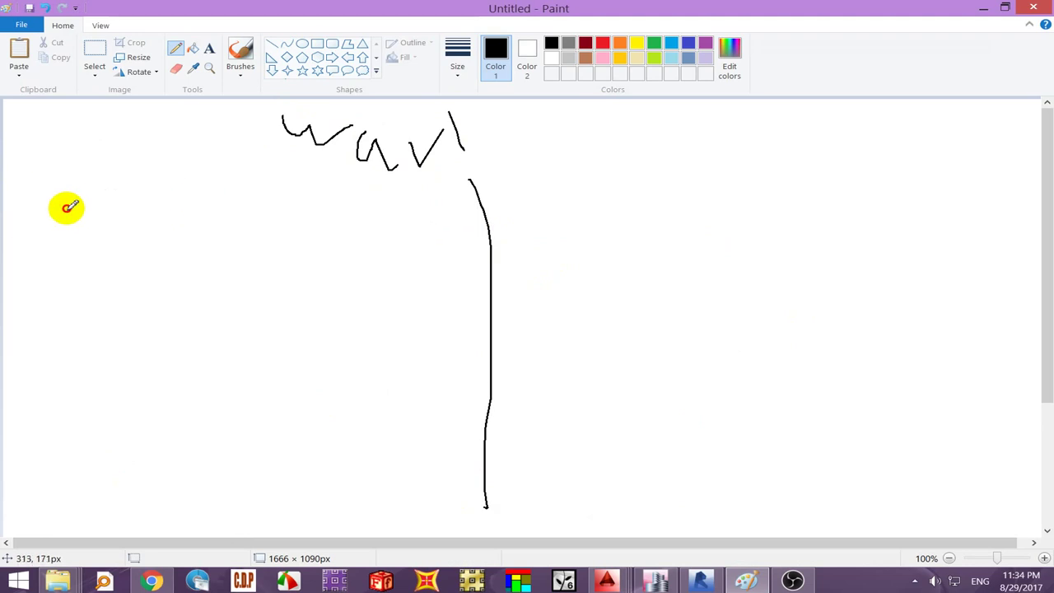
pyautogui.moveTo(200, 193)
pyautogui.mouseDown()
pyautogui.moveTo(26, 311)
pyautogui.moveTo(258, 285)
pyautogui.moveTo(252, 175)
pyautogui.moveTo(175, 196)
pyautogui.mouseUp()
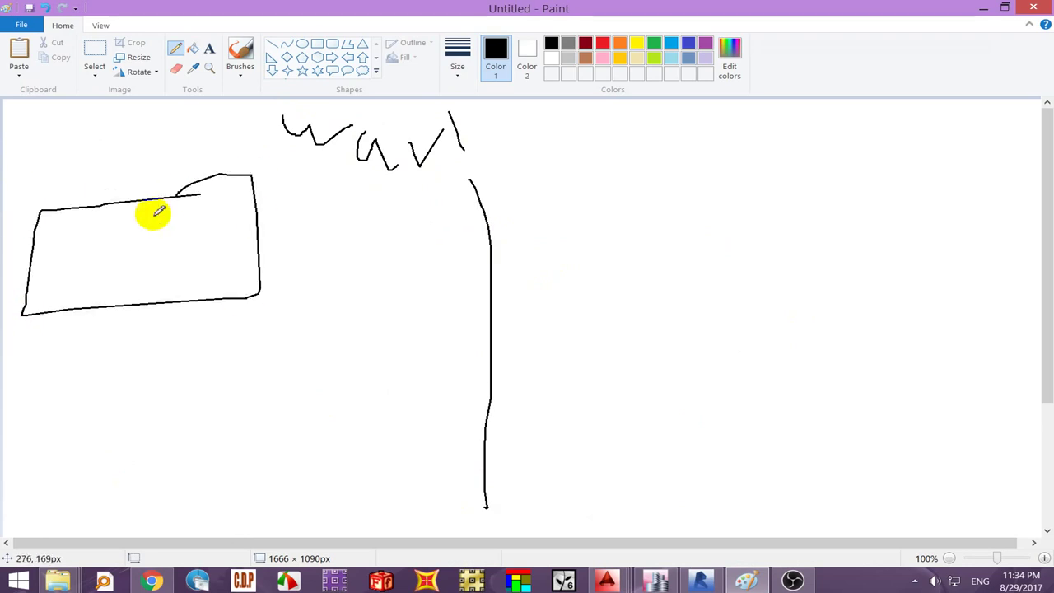
pyautogui.moveTo(97, 215)
pyautogui.mouseDown()
pyautogui.moveTo(87, 271)
pyautogui.moveTo(119, 260)
pyautogui.moveTo(139, 282)
pyautogui.moveTo(179, 262)
pyautogui.mouseUp()
pyautogui.moveTo(201, 233); pyautogui.dragTo(217, 262)
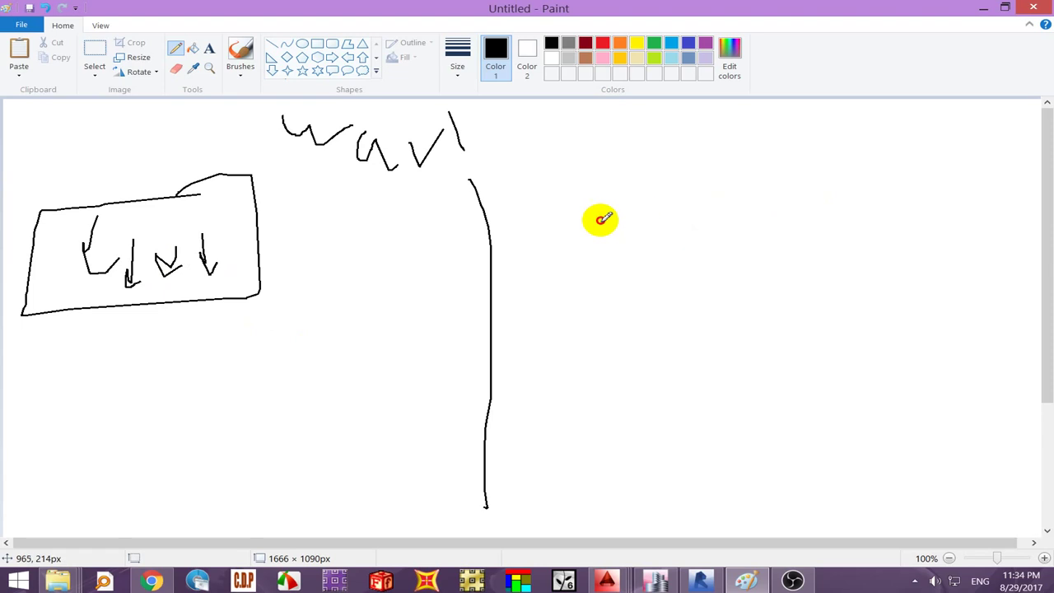
# - Sketch a beam on the right and circle it
pyautogui.moveTo(600, 220)
pyautogui.mouseDown()
pyautogui.moveTo(752, 202)
pyautogui.moveTo(770, 214)
pyautogui.moveTo(602, 242)
pyautogui.moveTo(692, 206)
pyautogui.moveTo(737, 206)
pyautogui.mouseUp()
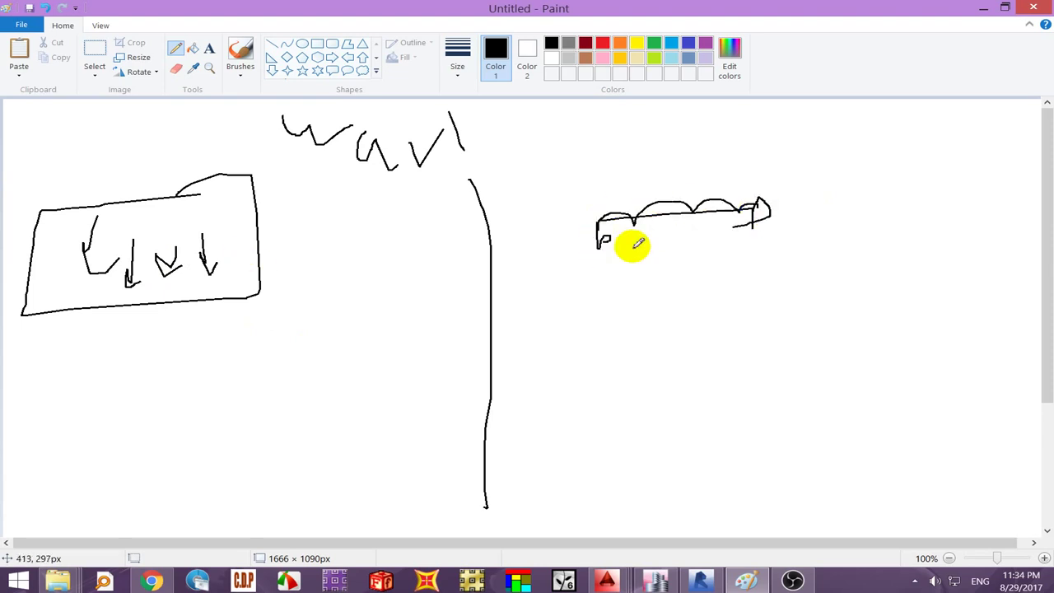
pyautogui.moveTo(580, 269); pyautogui.dragTo(631, 268)
pyautogui.moveTo(766, 173); pyautogui.dragTo(631, 270)
pyautogui.moveTo(611, 196); pyautogui.dragTo(606, 270)
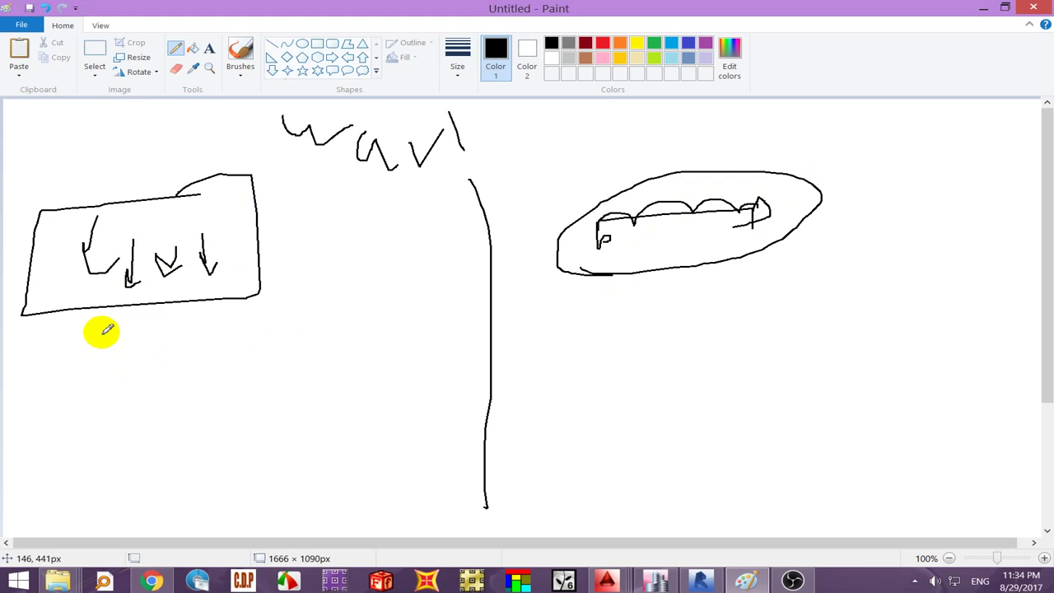
# - Write the ΣW/A formula under the slab with a 0.2 ~ 0.4 load range
pyautogui.moveTo(97, 332)
pyautogui.mouseDown()
pyautogui.moveTo(90, 358)
pyautogui.moveTo(100, 384)
pyautogui.mouseUp()
pyautogui.moveTo(123, 346); pyautogui.dragTo(174, 350)
pyautogui.moveTo(87, 393); pyautogui.dragTo(193, 387)
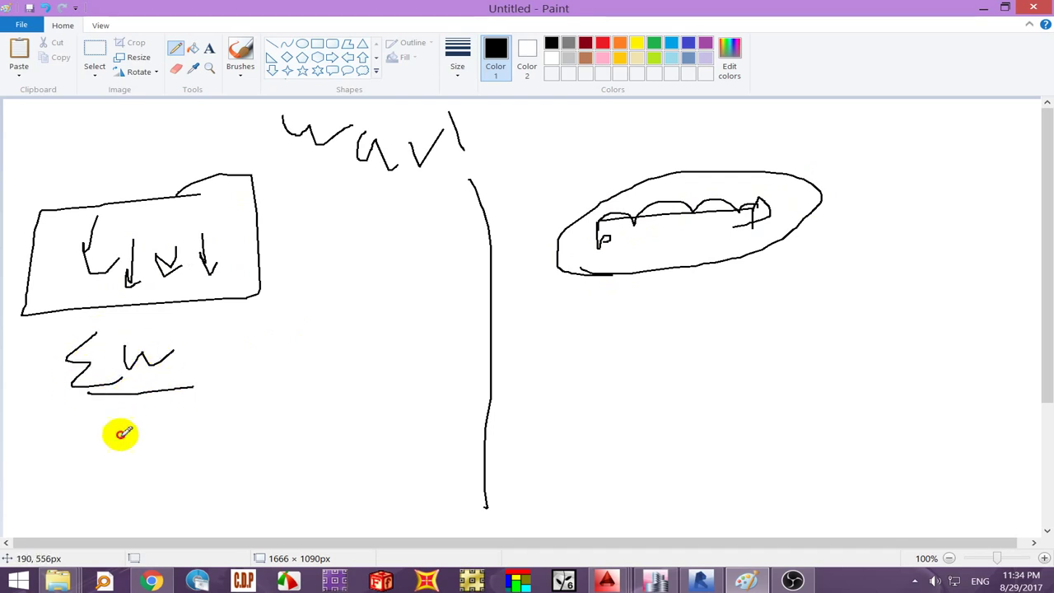
pyautogui.moveTo(123, 430); pyautogui.dragTo(298, 354)
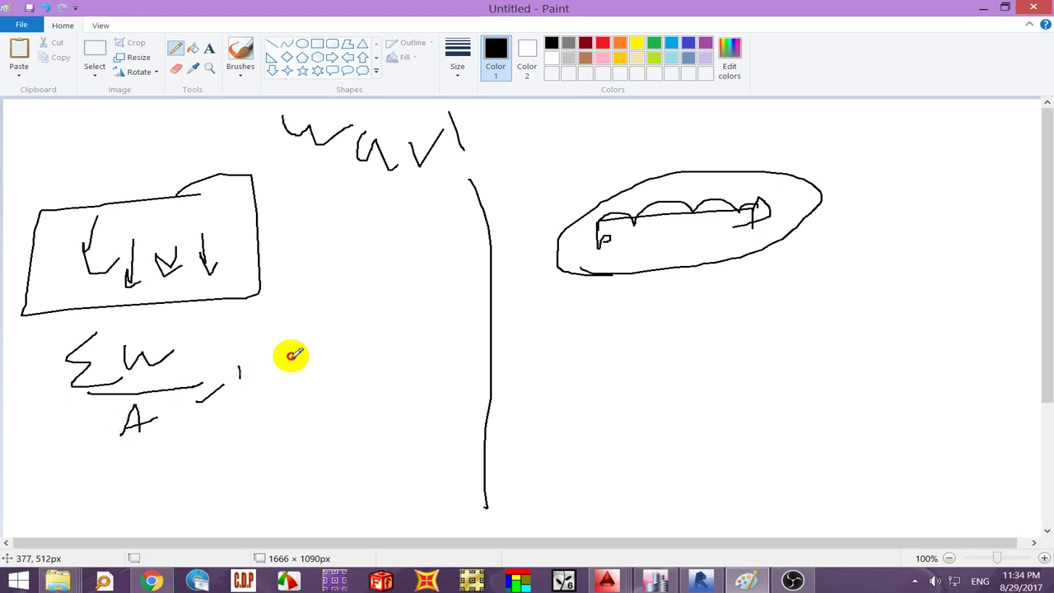
pyautogui.moveTo(257, 424)
pyautogui.mouseDown()
pyautogui.moveTo(282, 415)
pyautogui.moveTo(301, 454)
pyautogui.moveTo(358, 433)
pyautogui.moveTo(428, 444)
pyautogui.mouseUp()
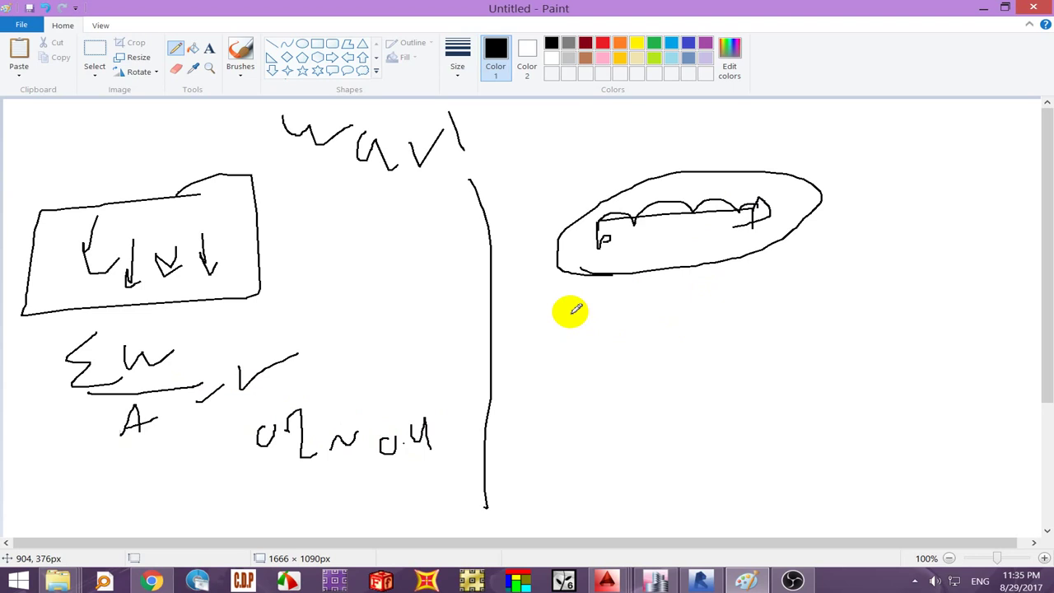
# - Write the wall height equation 3.5 − 0.6 = 2.9 below the circled beam
pyautogui.moveTo(528, 314)
pyautogui.mouseDown()
pyautogui.moveTo(591, 310)
pyautogui.moveTo(593, 375)
pyautogui.mouseUp()
pyautogui.click(617, 359)
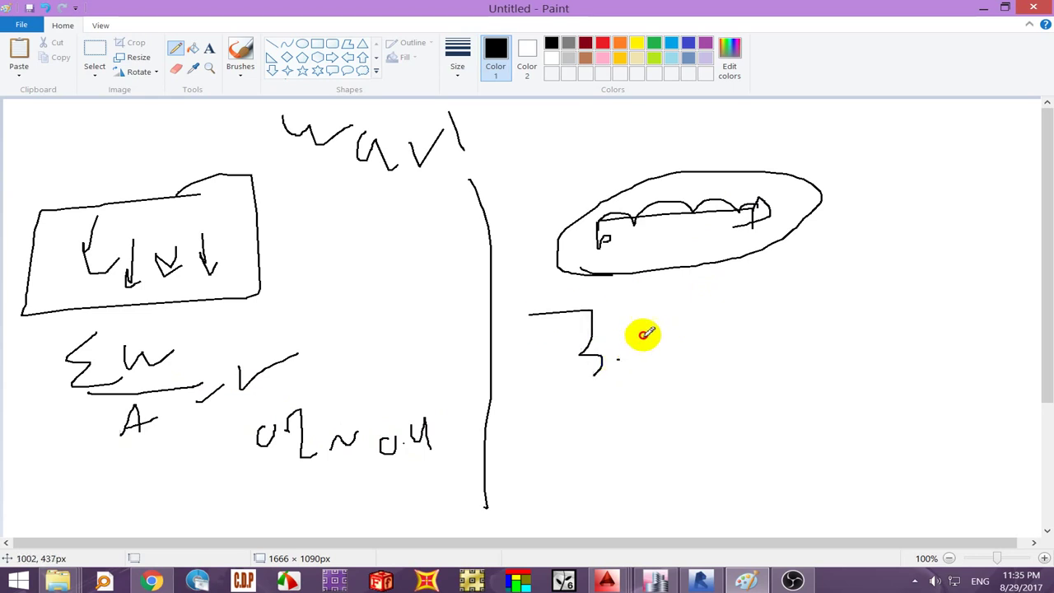
pyautogui.moveTo(643, 335)
pyautogui.mouseDown()
pyautogui.moveTo(636, 375)
pyautogui.moveTo(770, 341)
pyautogui.moveTo(814, 356)
pyautogui.moveTo(856, 344)
pyautogui.moveTo(923, 350)
pyautogui.mouseUp()
pyautogui.click(796, 348)
pyautogui.click(928, 333)
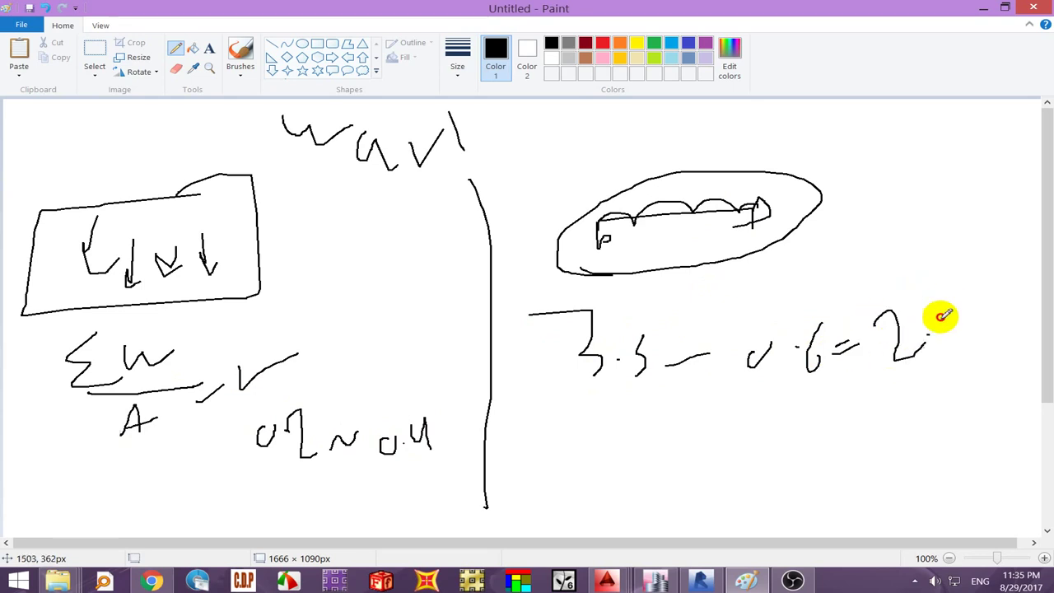
pyautogui.moveTo(941, 315); pyautogui.dragTo(948, 354)
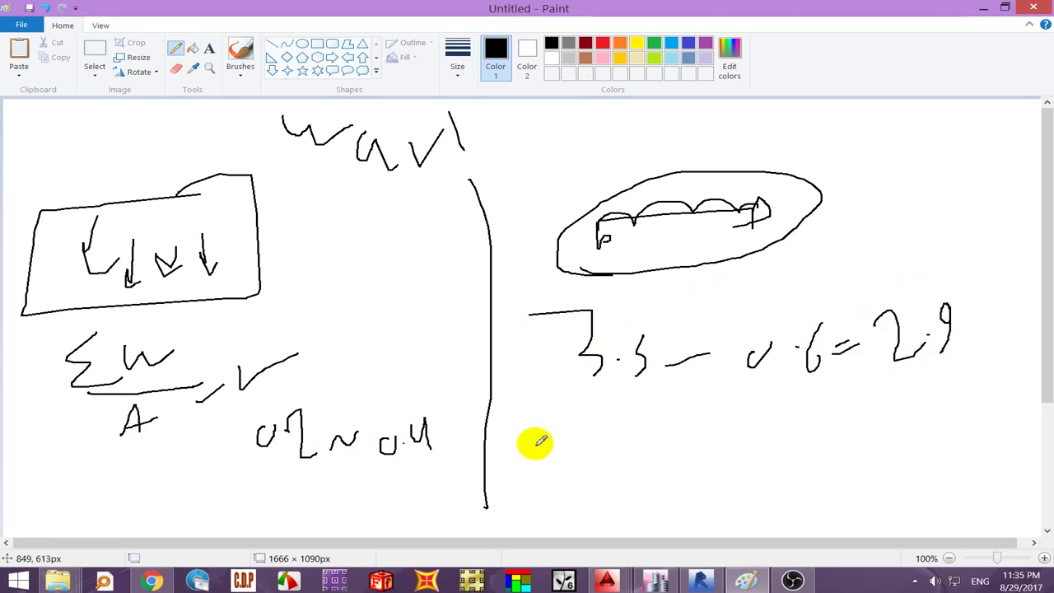
# - Write W = 2.9 × 1.8 × 0.2 and label the factors h, γw and b
pyautogui.moveTo(517, 436)
pyautogui.mouseDown()
pyautogui.moveTo(576, 422)
pyautogui.moveTo(612, 435)
pyautogui.moveTo(616, 447)
pyautogui.moveTo(663, 449)
pyautogui.mouseUp()
pyautogui.click(673, 439)
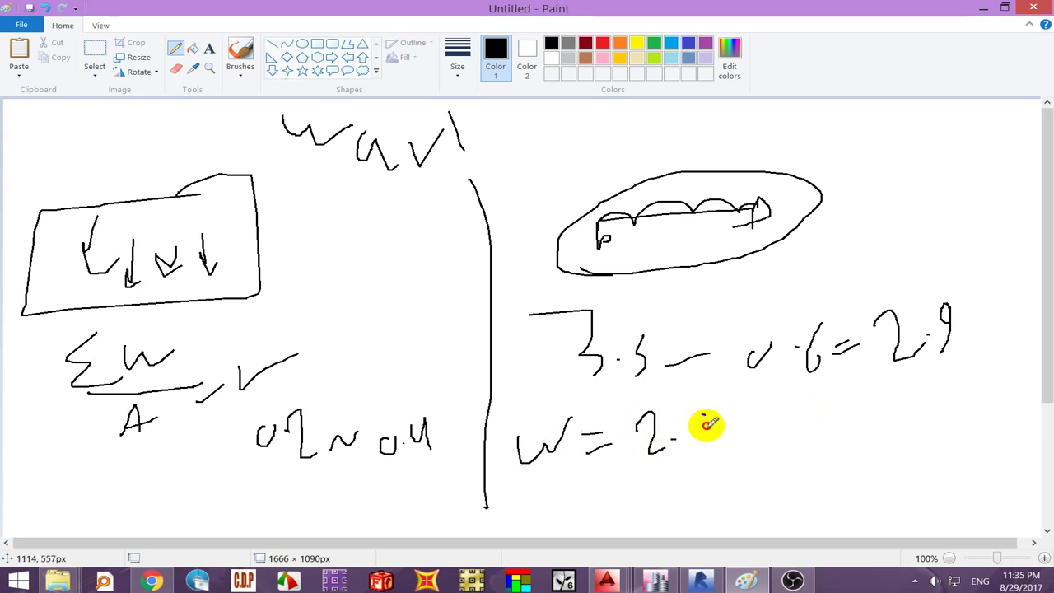
pyautogui.moveTo(711, 420)
pyautogui.mouseDown()
pyautogui.moveTo(704, 458)
pyautogui.moveTo(750, 464)
pyautogui.mouseUp()
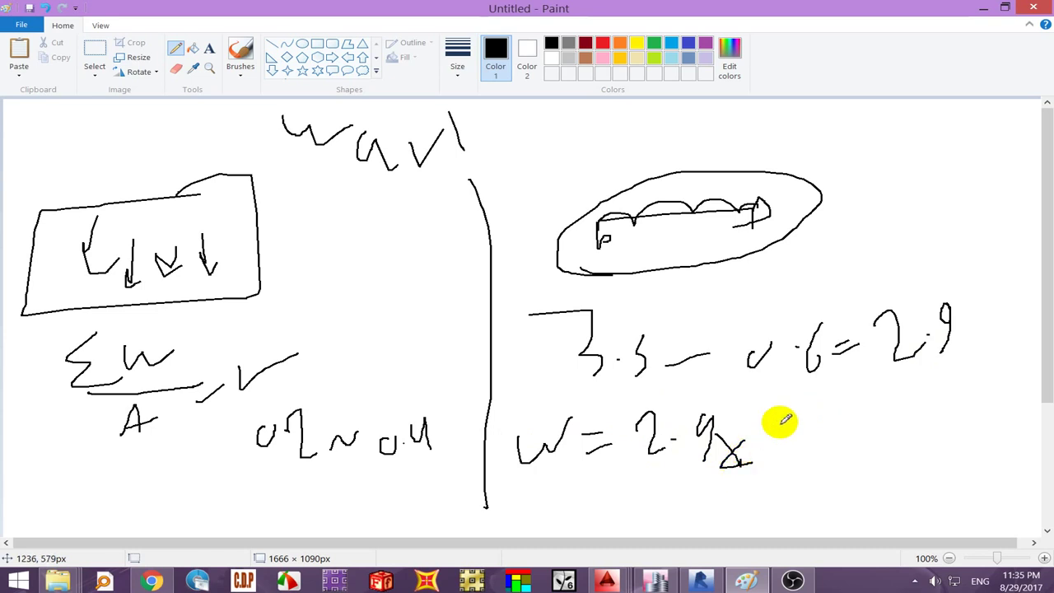
pyautogui.moveTo(780, 416)
pyautogui.mouseDown()
pyautogui.moveTo(815, 412)
pyautogui.moveTo(795, 456)
pyautogui.moveTo(811, 404)
pyautogui.moveTo(802, 454)
pyautogui.moveTo(847, 409)
pyautogui.moveTo(904, 456)
pyautogui.moveTo(903, 437)
pyautogui.moveTo(946, 436)
pyautogui.moveTo(938, 444)
pyautogui.mouseUp()
pyautogui.click(827, 442)
pyautogui.click(962, 441)
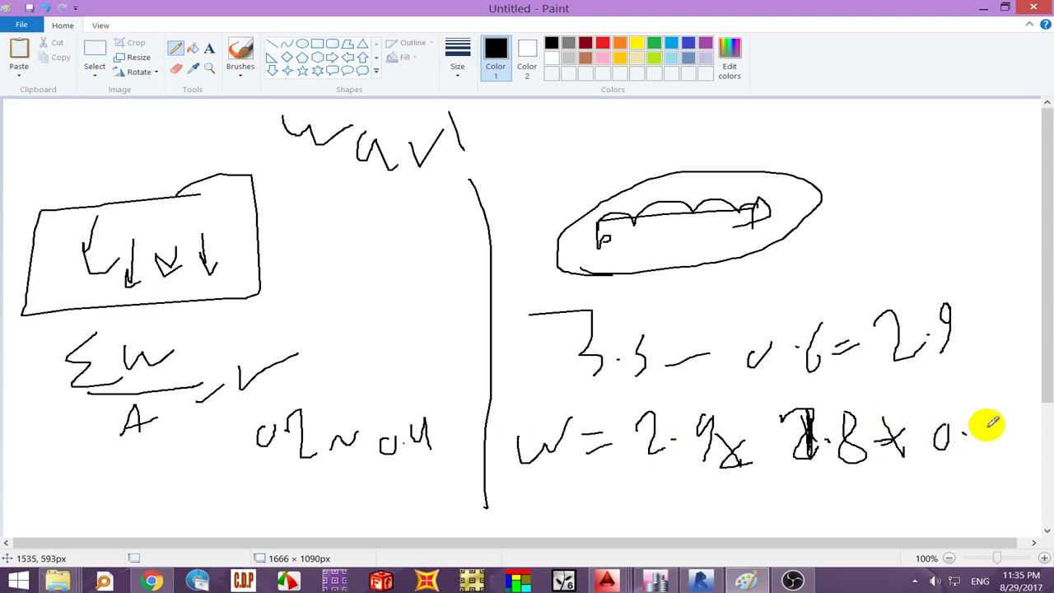
pyautogui.moveTo(985, 409)
pyautogui.mouseDown()
pyautogui.moveTo(988, 445)
pyautogui.moveTo(999, 445)
pyautogui.moveTo(963, 493)
pyautogui.mouseUp()
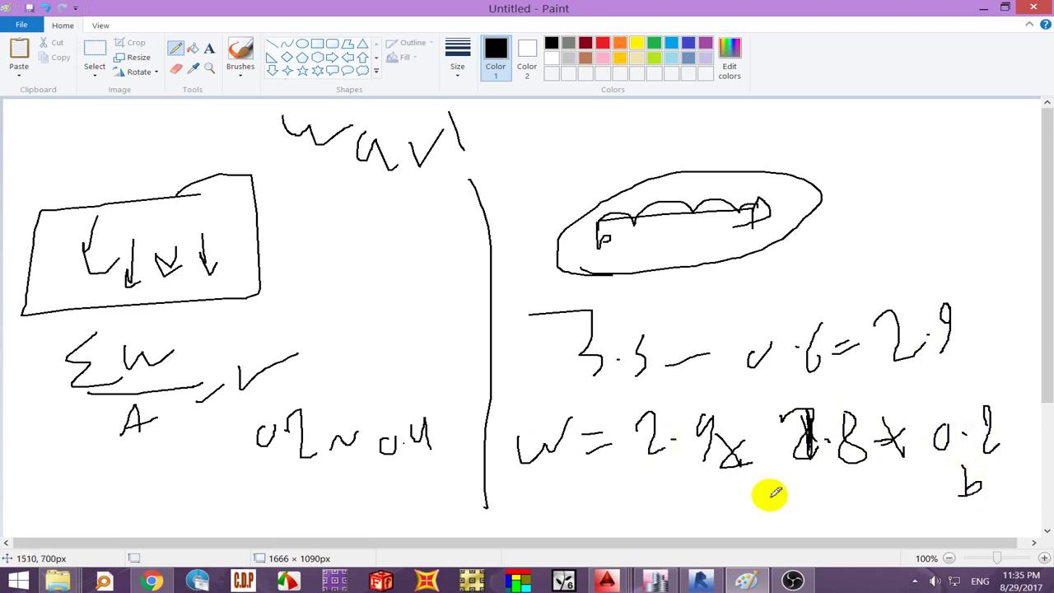
pyautogui.moveTo(678, 482); pyautogui.dragTo(706, 499)
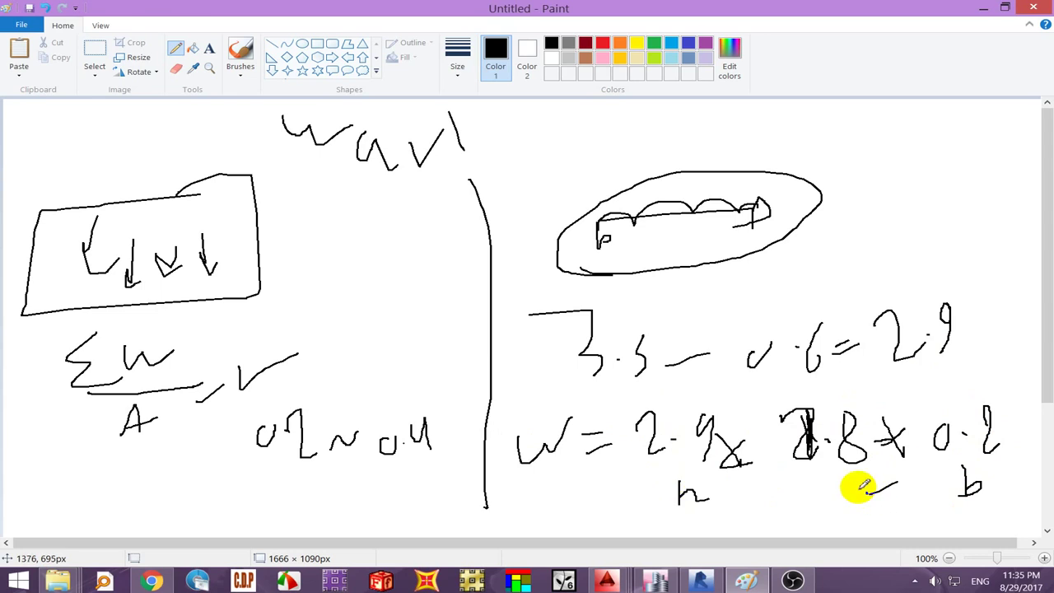
pyautogui.moveTo(861, 485)
pyautogui.mouseDown()
pyautogui.moveTo(841, 517)
pyautogui.moveTo(843, 504)
pyautogui.mouseUp()
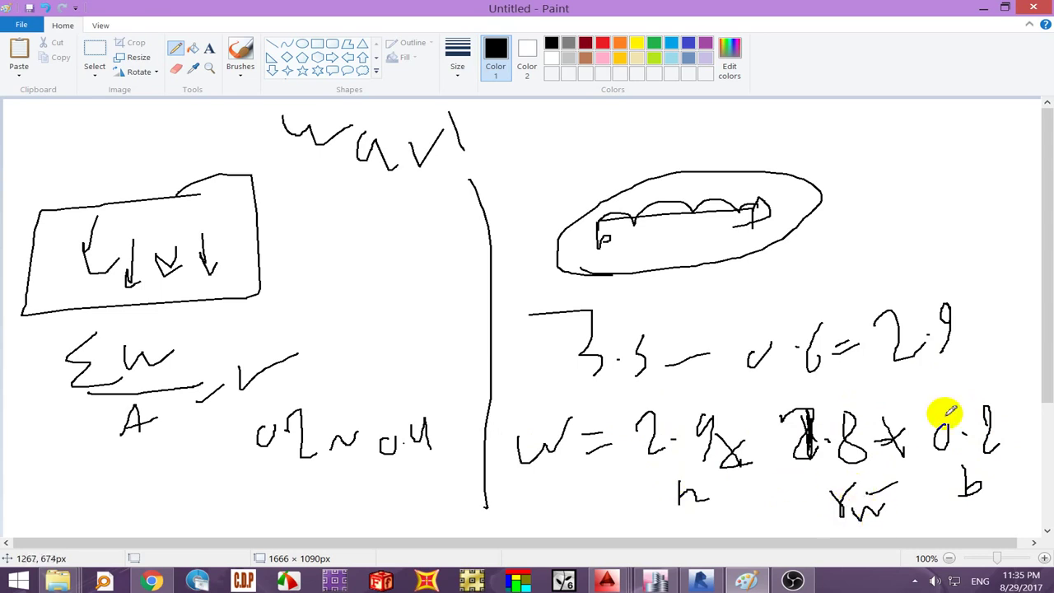
# - Write the 1 t/m result beside the ellipse and retrace the 6 in 0.6
pyautogui.moveTo(839, 261)
pyautogui.mouseDown()
pyautogui.moveTo(872, 252)
pyautogui.moveTo(905, 275)
pyautogui.mouseUp()
pyautogui.moveTo(932, 222); pyautogui.dragTo(947, 254)
pyautogui.moveTo(948, 227)
pyautogui.mouseDown()
pyautogui.moveTo(930, 248)
pyautogui.moveTo(1014, 241)
pyautogui.mouseUp()
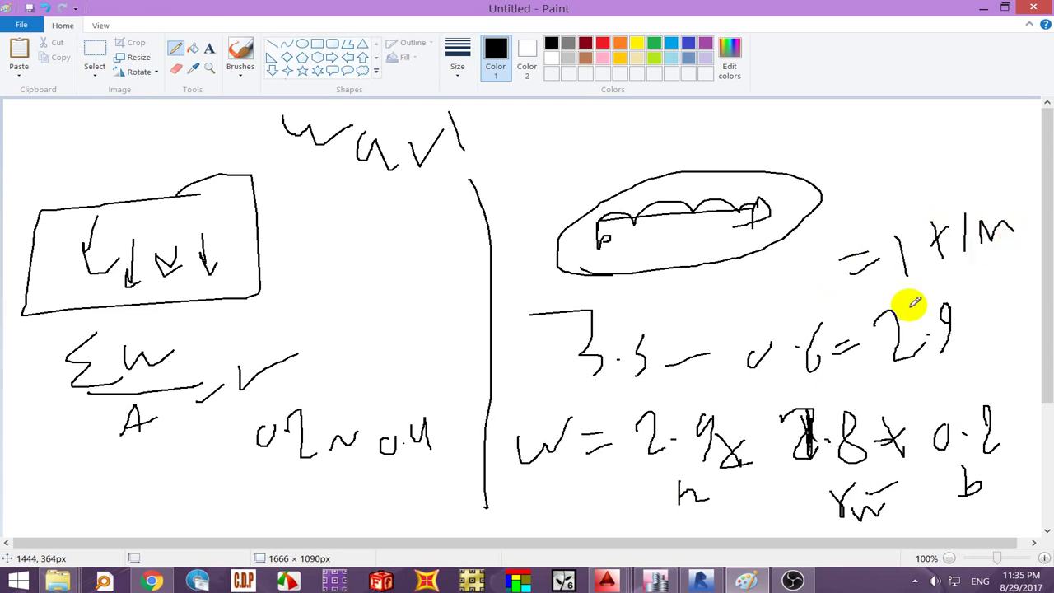
pyautogui.moveTo(822, 325); pyautogui.dragTo(810, 359)
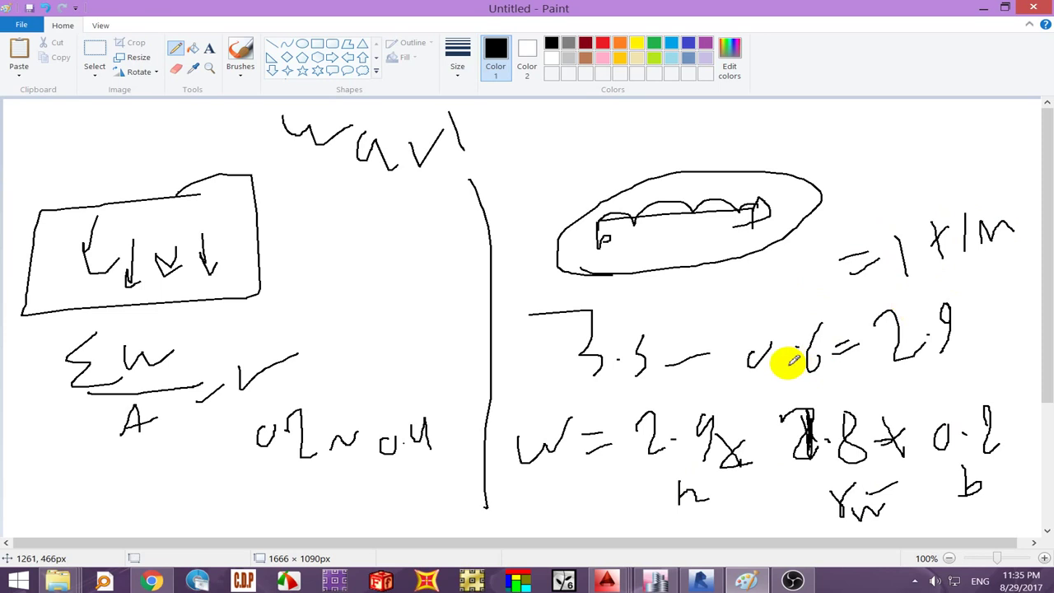
# - Circle the 0.2 ~ 0.4 range, write t/m² beside it, and return to ETABS
pyautogui.moveTo(269, 484); pyautogui.dragTo(460, 433)
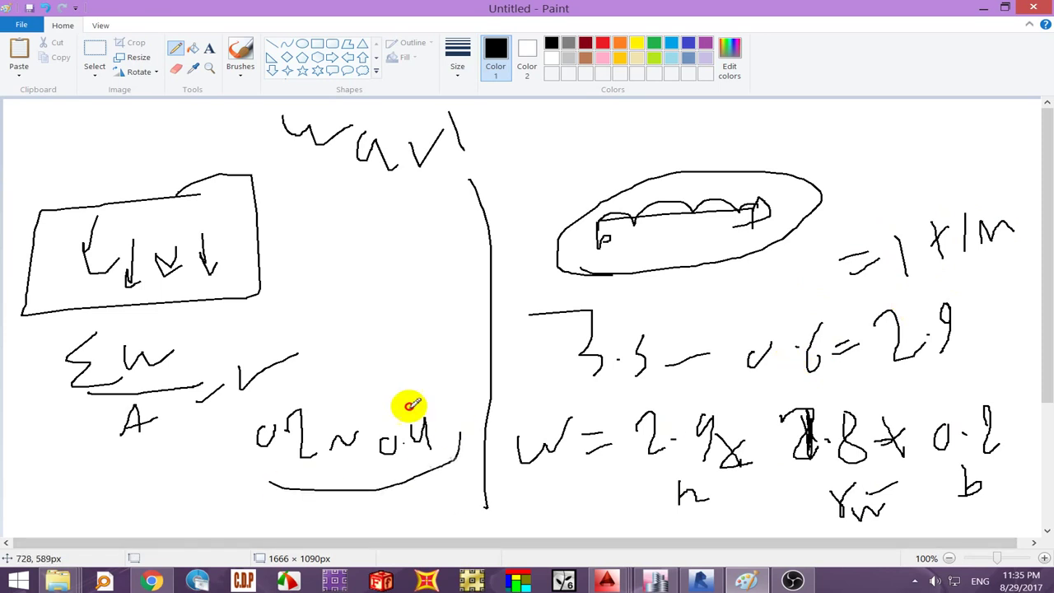
pyautogui.moveTo(410, 404)
pyautogui.mouseDown()
pyautogui.moveTo(223, 437)
pyautogui.moveTo(266, 477)
pyautogui.mouseUp()
pyautogui.moveTo(331, 461); pyautogui.dragTo(359, 440)
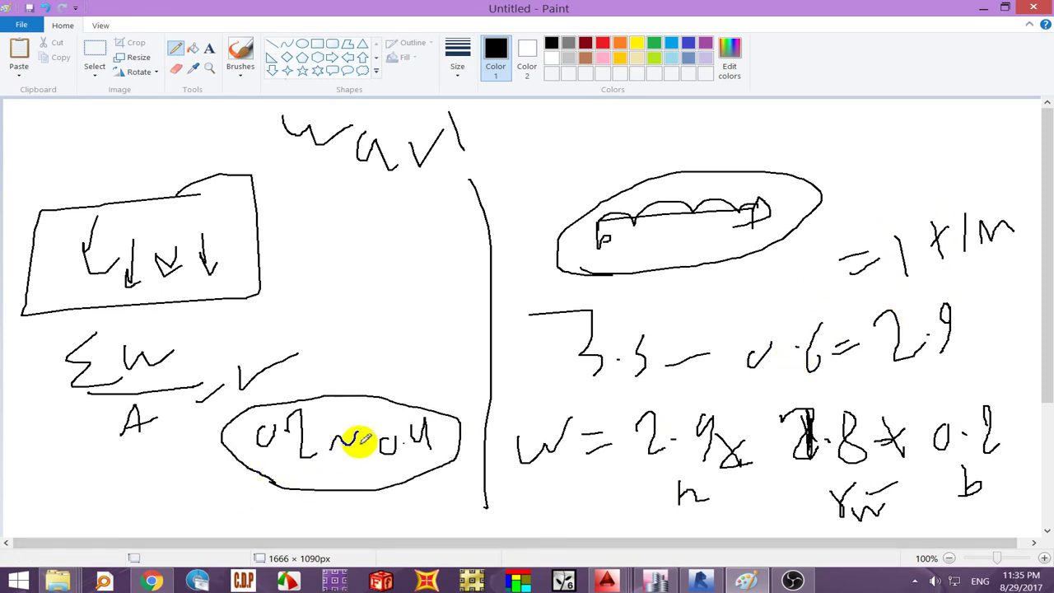
pyautogui.moveTo(313, 280)
pyautogui.mouseDown()
pyautogui.moveTo(313, 311)
pyautogui.moveTo(320, 300)
pyautogui.moveTo(399, 303)
pyautogui.mouseUp()
pyautogui.click(340, 288)
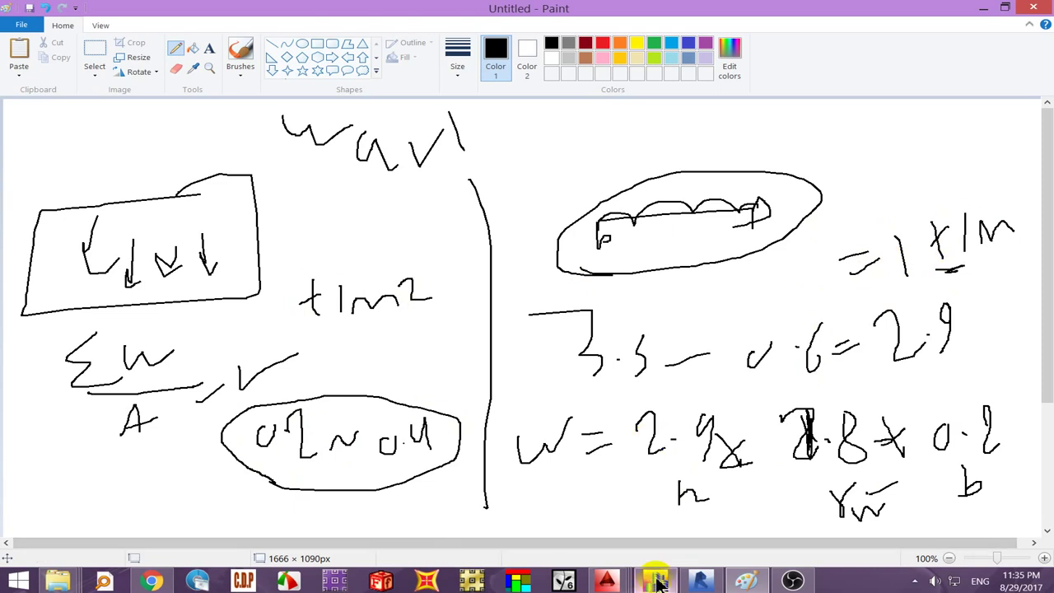
pyautogui.moveTo(655, 581)
pyautogui.click(680, 518)
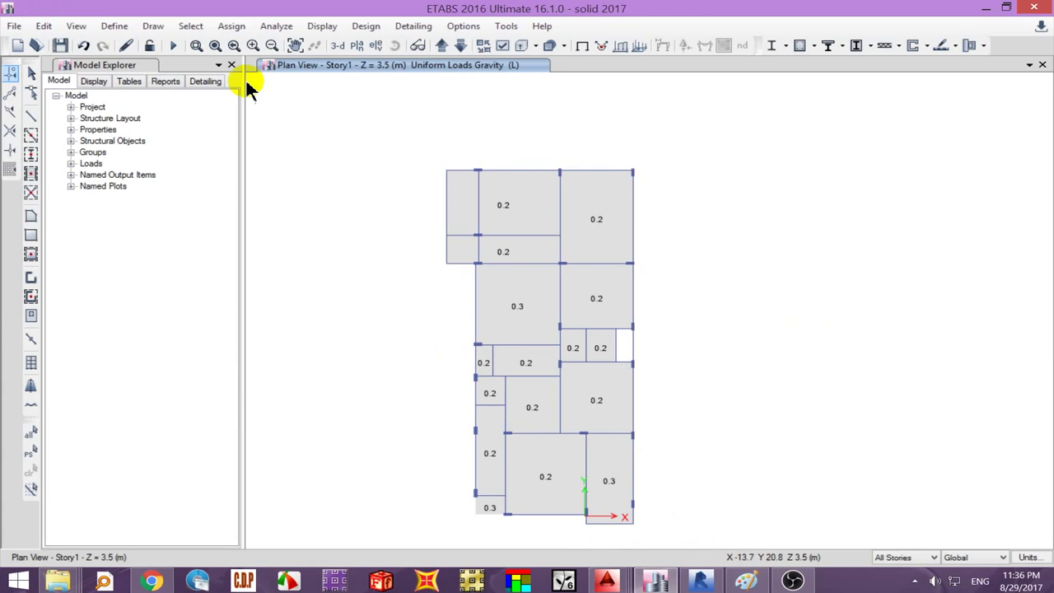
# - Select all beams in the model by object type
pyautogui.click(192, 27)
pyautogui.moveTo(216, 45)
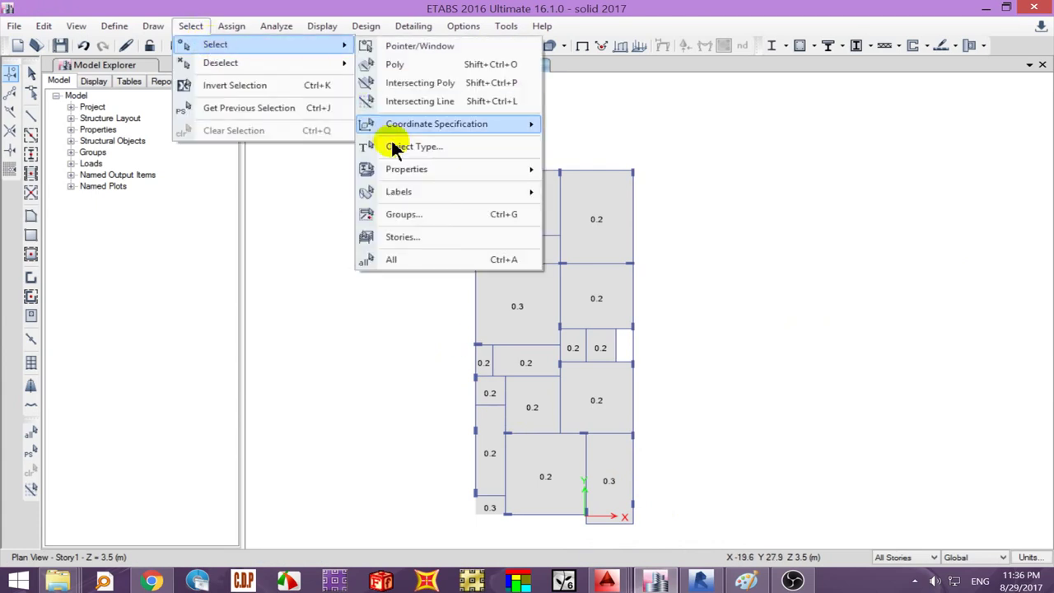
pyautogui.press('Escape')
pyautogui.press('Escape')
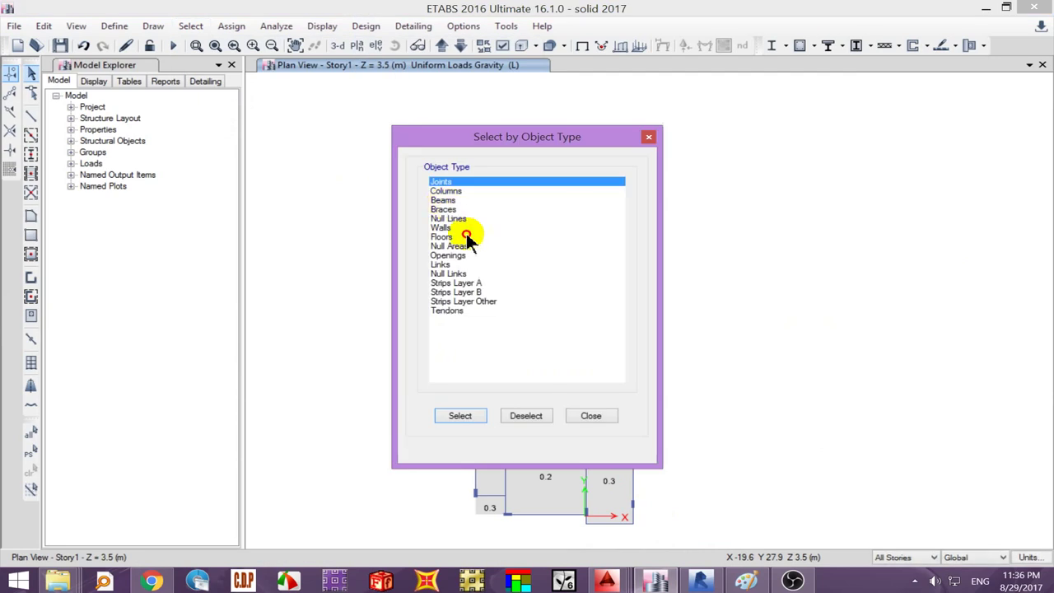
pyautogui.click(445, 200)
pyautogui.click(459, 415)
pyautogui.click(572, 418)
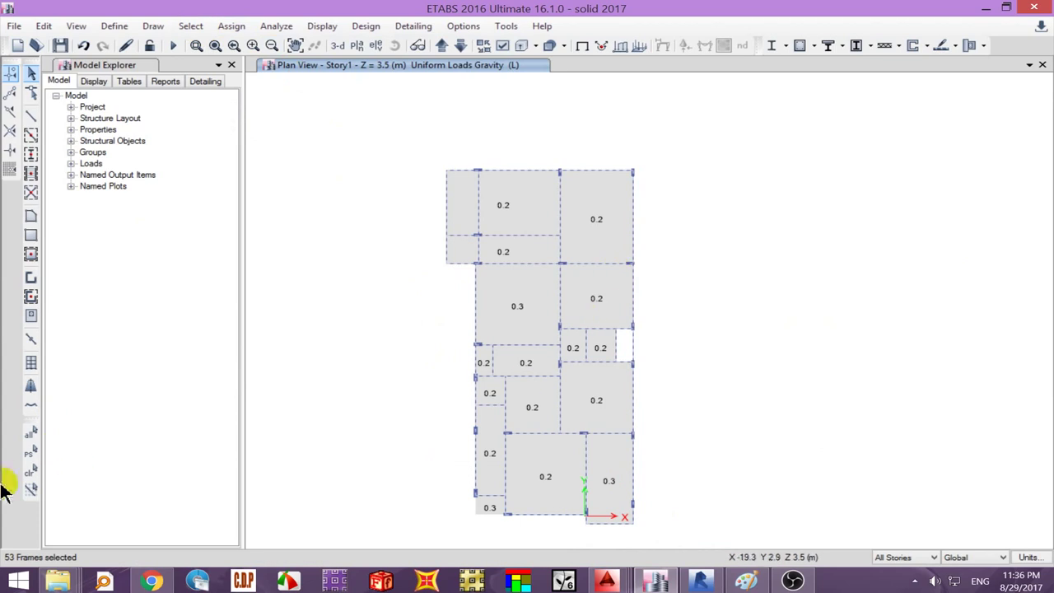
# - Clear the selection and select all 53 frames with section bm 20x60
pyautogui.click(28, 480)
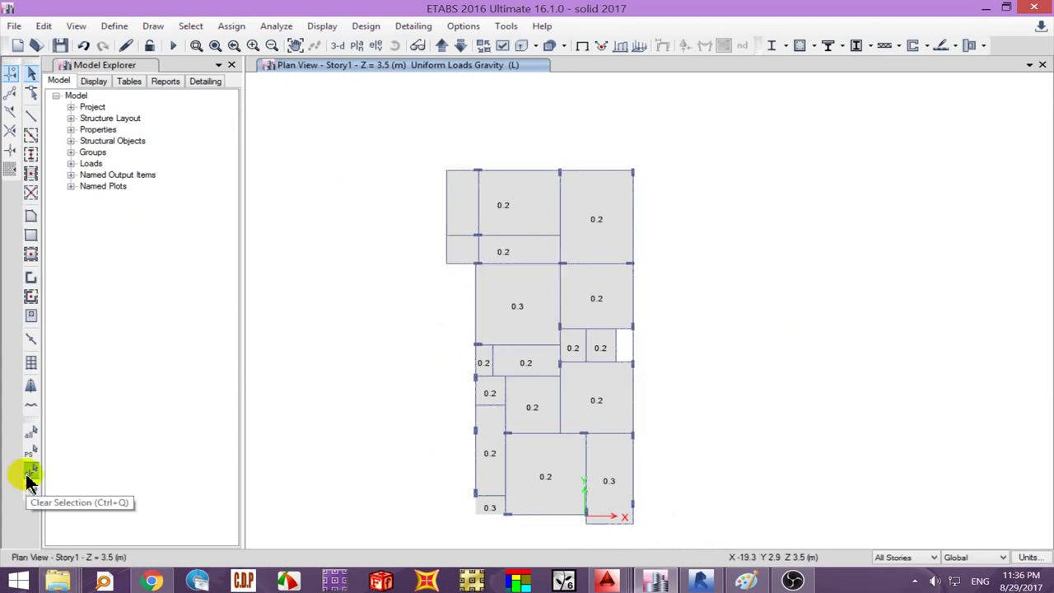
pyautogui.click(190, 26)
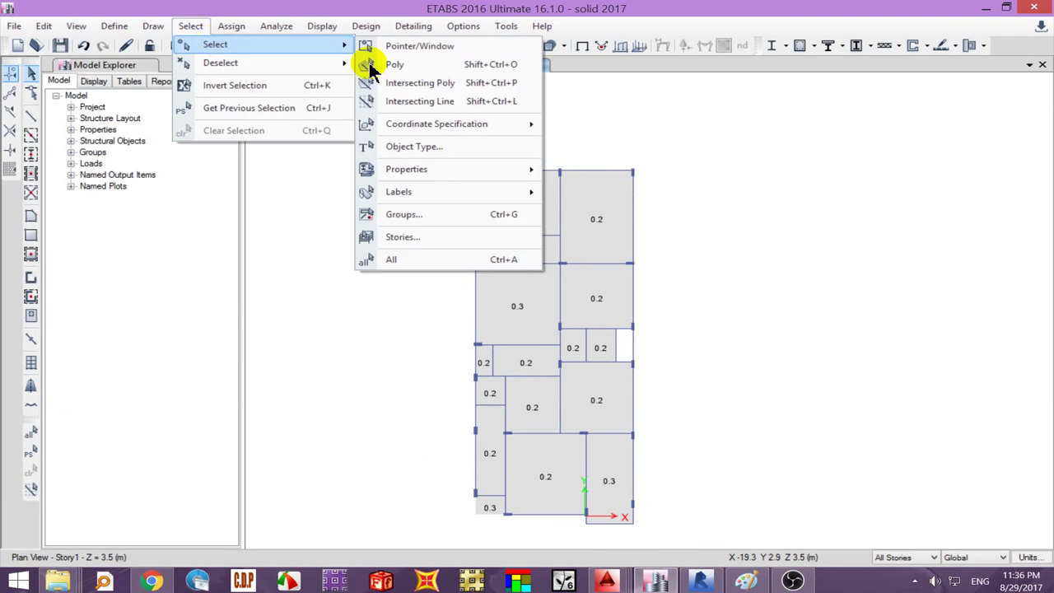
pyautogui.moveTo(406, 169)
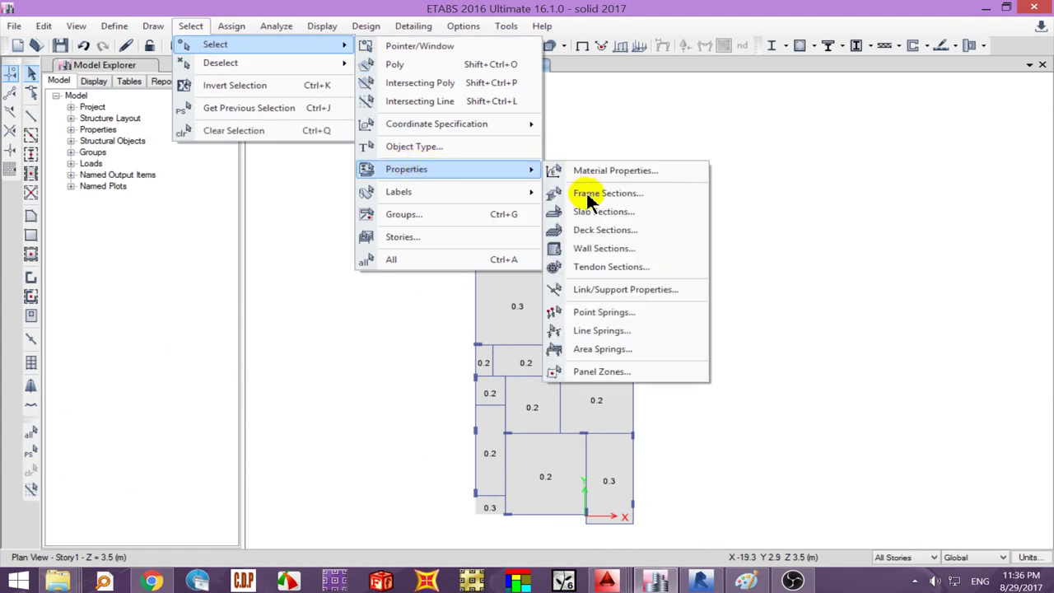
pyautogui.click(589, 199)
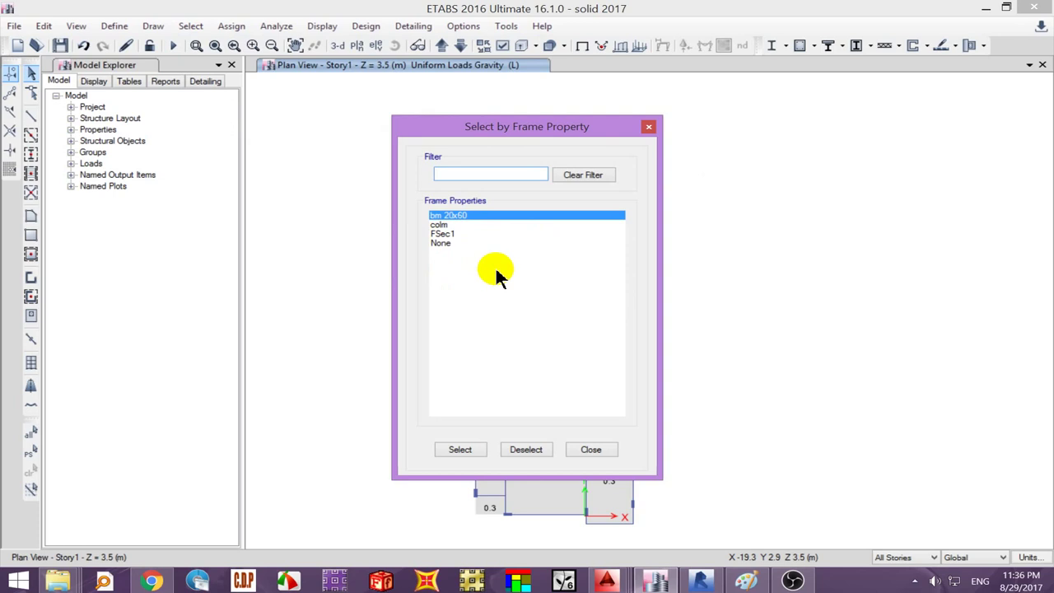
pyautogui.click(466, 450)
pyautogui.click(585, 450)
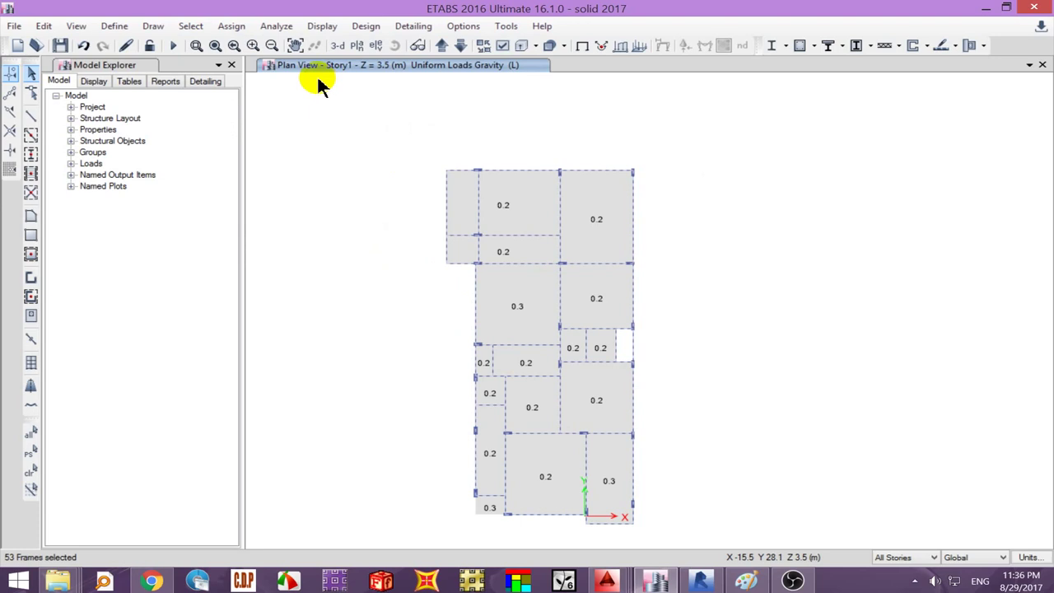
pyautogui.click(231, 25)
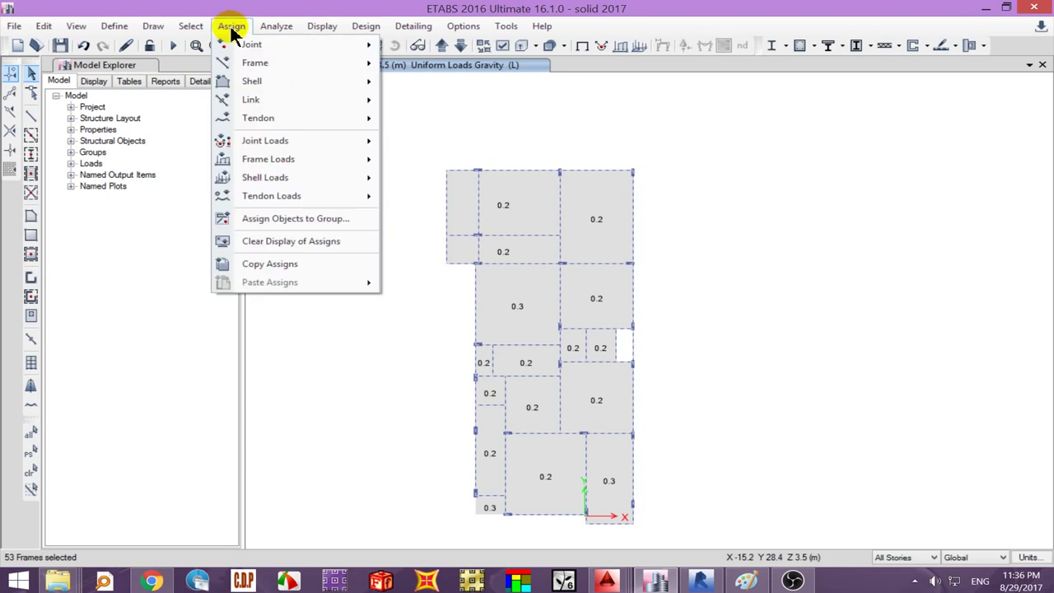
pyautogui.moveTo(268, 159)
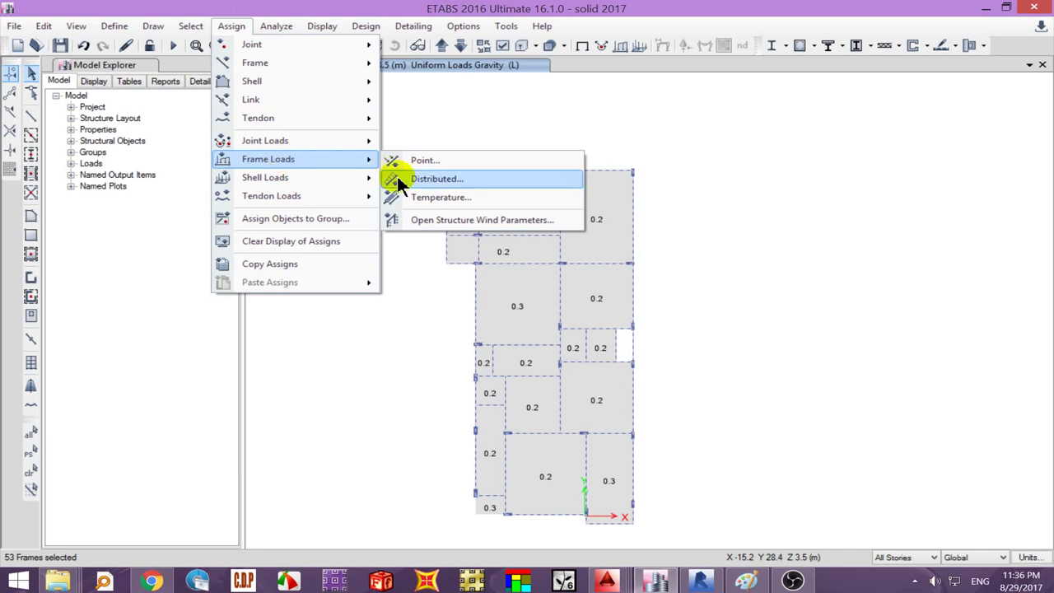
# - Assign a 1 tonf/m uniform distributed gravity load in pattern WL to the selected beams
pyautogui.click(423, 179)
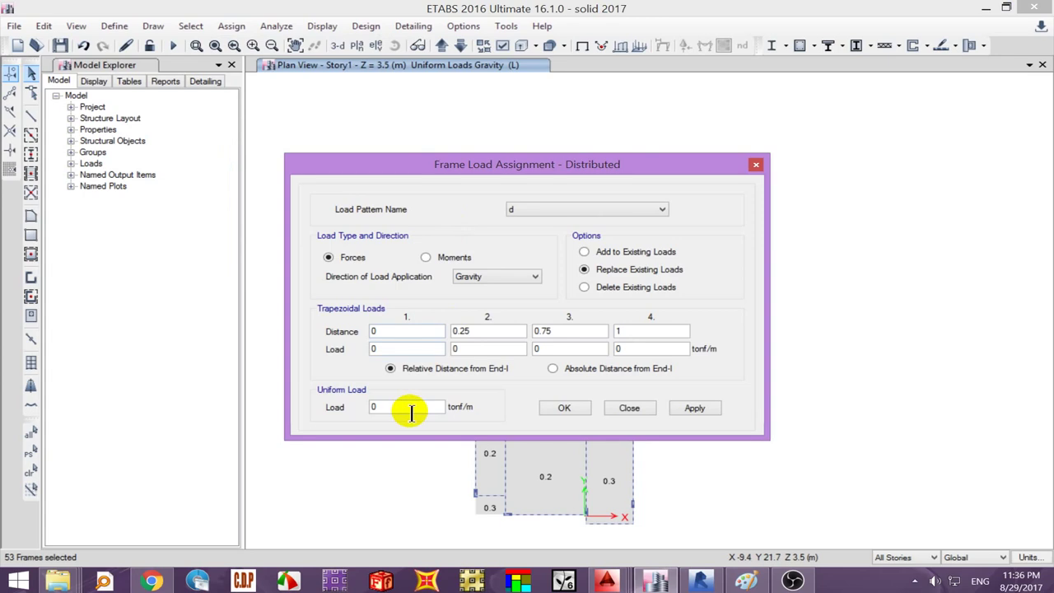
pyautogui.doubleClick(411, 410)
pyautogui.write('12')
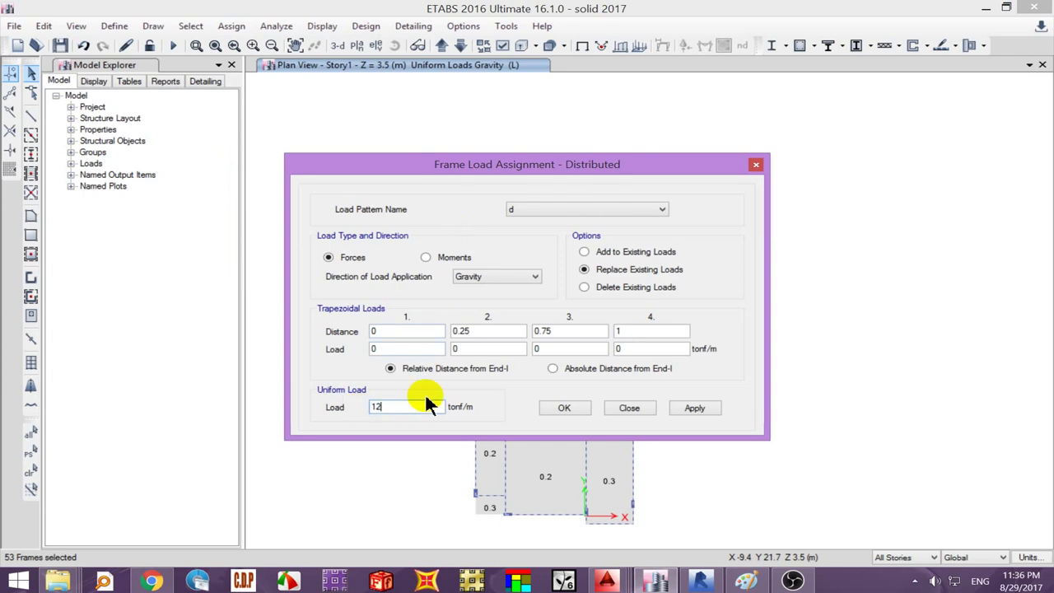
pyautogui.press('BackSpace')
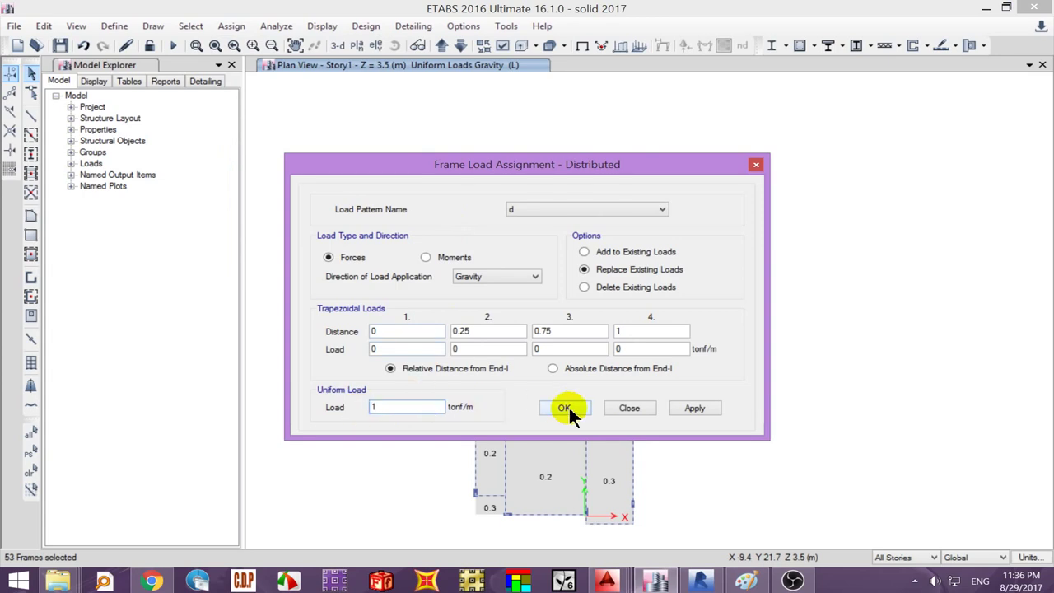
pyautogui.click(547, 212)
pyautogui.click(533, 251)
pyautogui.press('Escape')
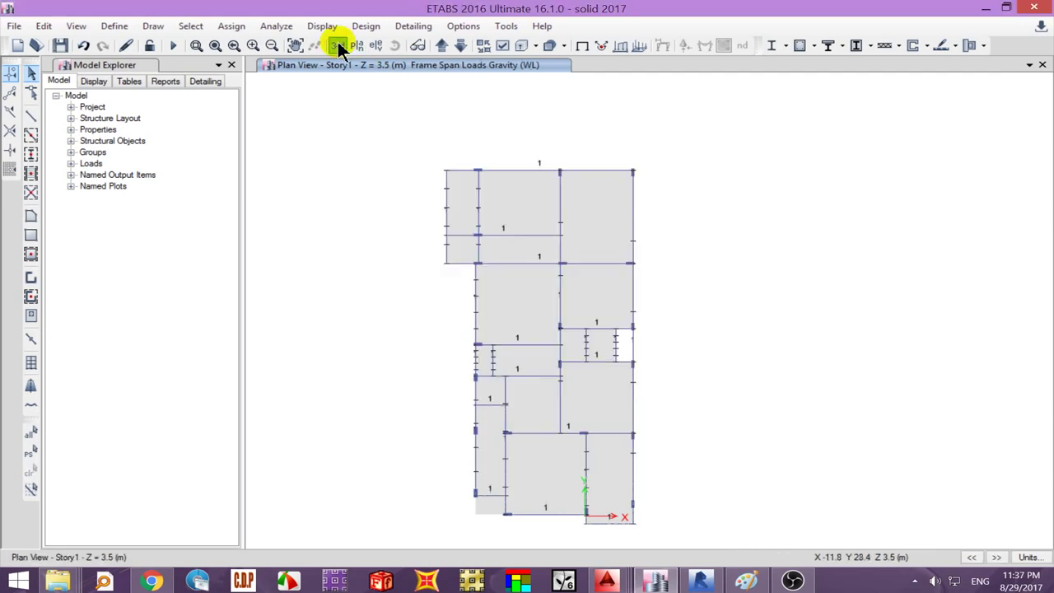
# - Inspect the loaded model in 3-D and compare it with the Revit building model's roof
pyautogui.click(337, 45)
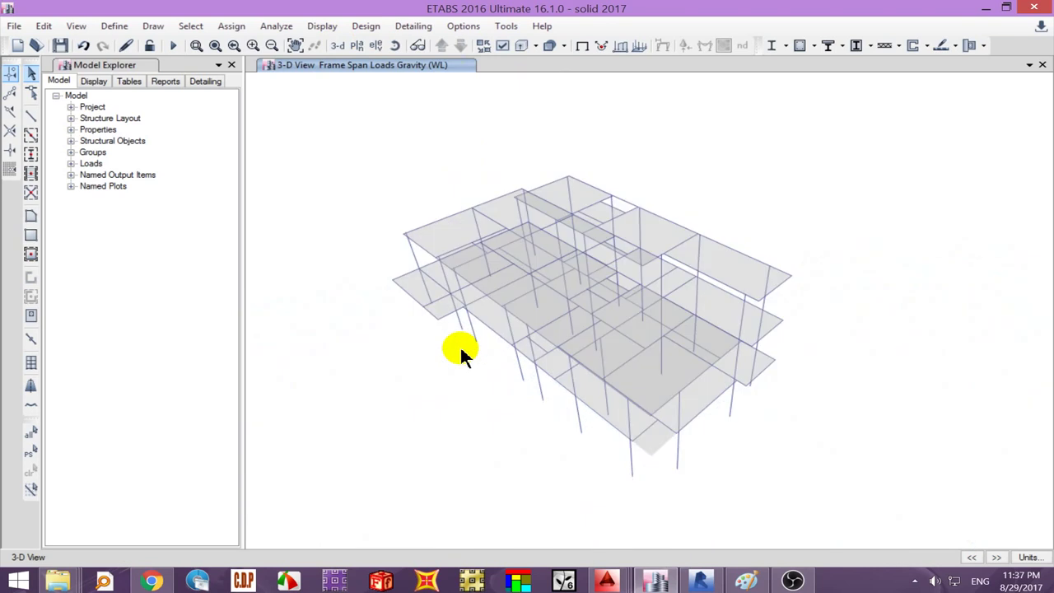
pyautogui.keyDown('shift'); pyautogui.moveTo(461, 350); pyautogui.dragTo(512, 299, button='middle'); pyautogui.keyUp('shift')
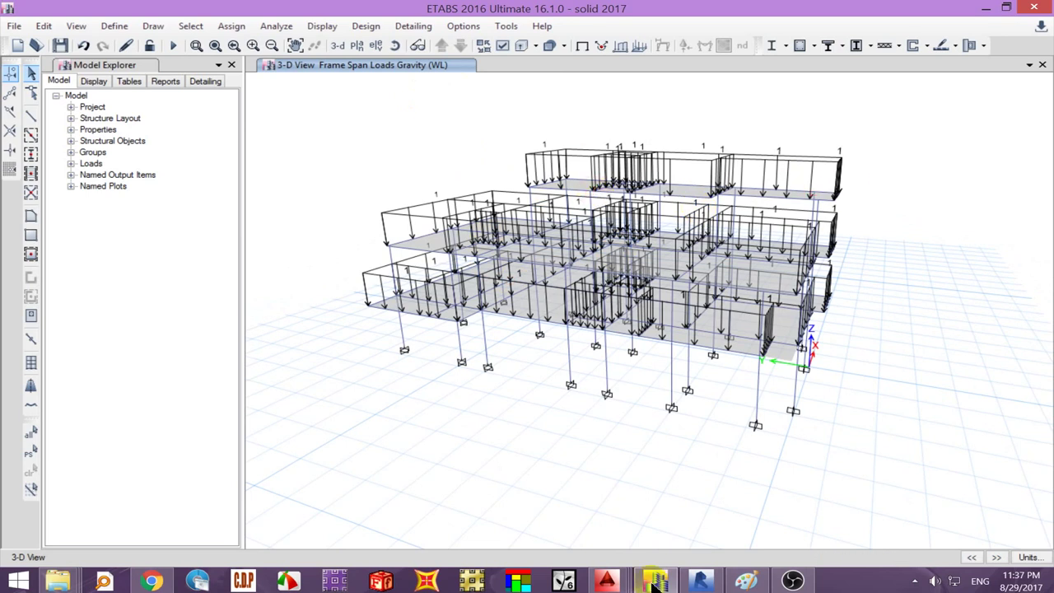
pyautogui.click(698, 580)
pyautogui.keyDown('shift'); pyautogui.moveTo(675, 337); pyautogui.dragTo(618, 343, button='middle'); pyautogui.keyUp('shift')
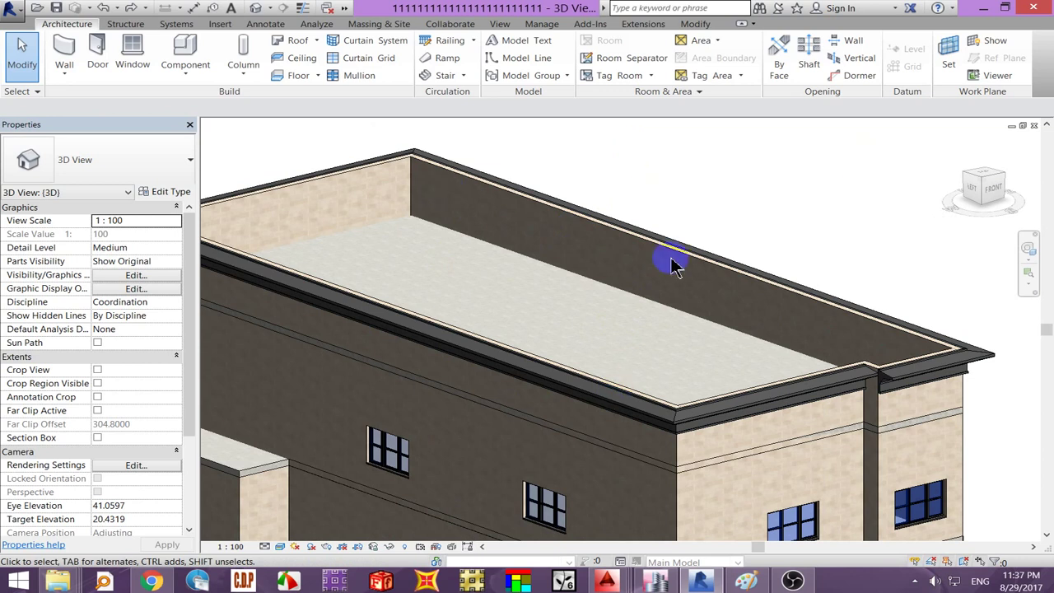
pyautogui.click(982, 8)
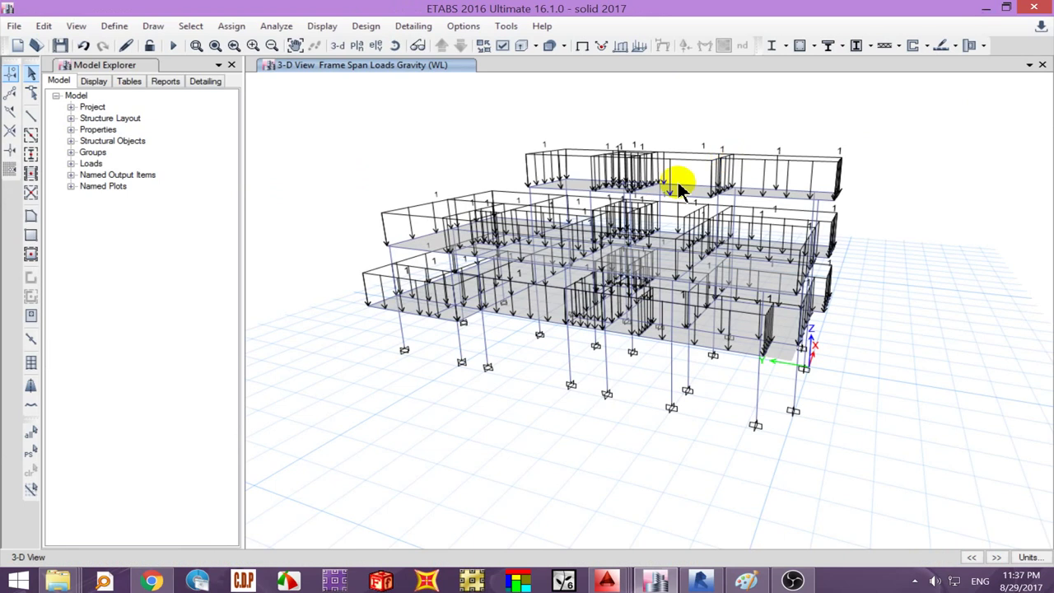
# - Show the Story3 plan at Z = 10 m and window-select everything in it
pyautogui.click(356, 46)
pyautogui.click(583, 461)
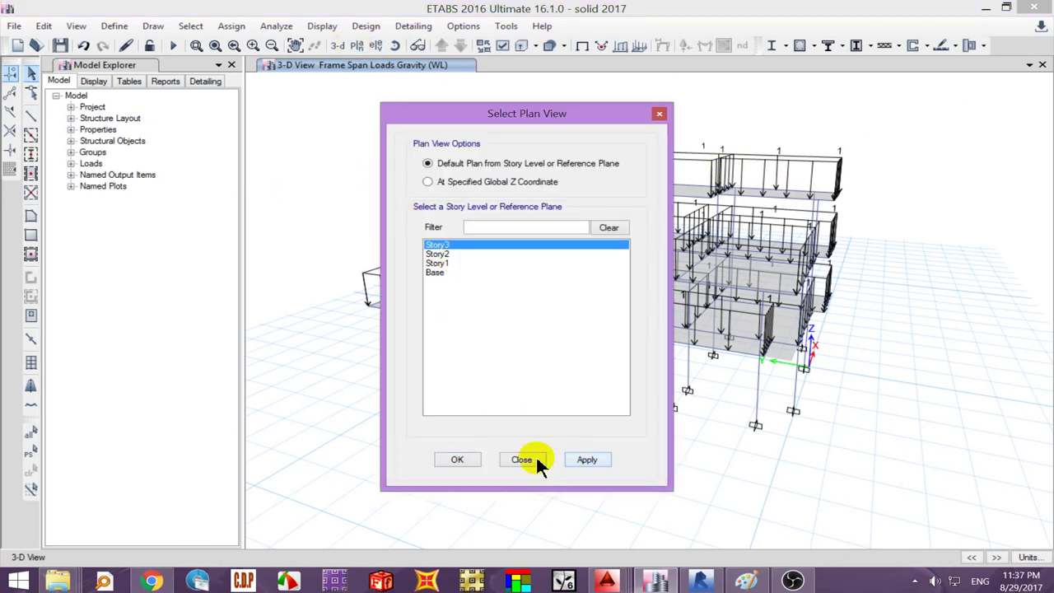
pyautogui.click(535, 459)
pyautogui.moveTo(470, 535); pyautogui.dragTo(713, 232)
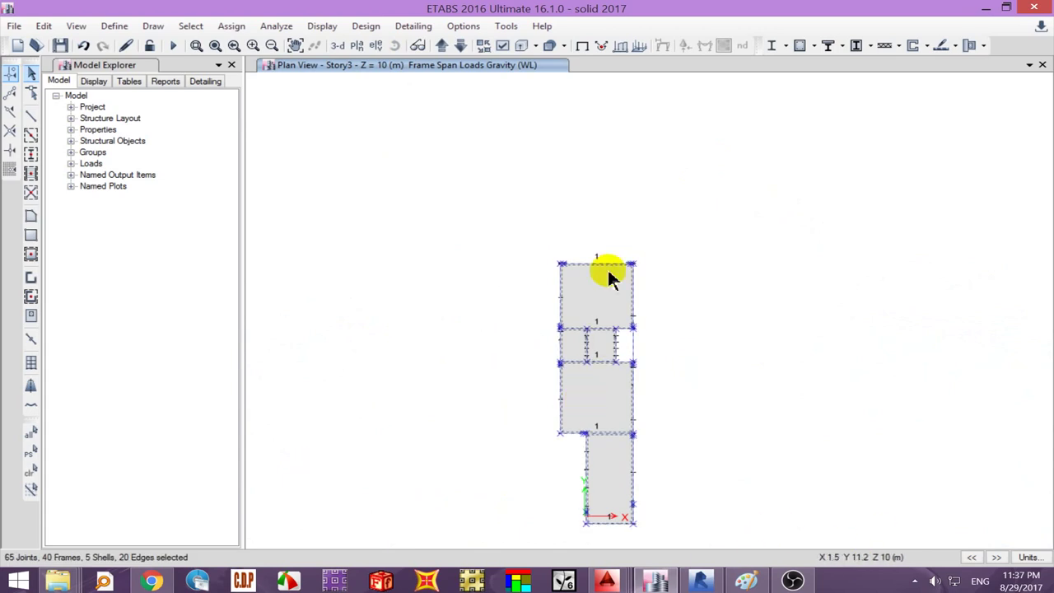
# - Try the One Story scope, then window-select the plan with All Stories scope
pyautogui.click(31, 471)
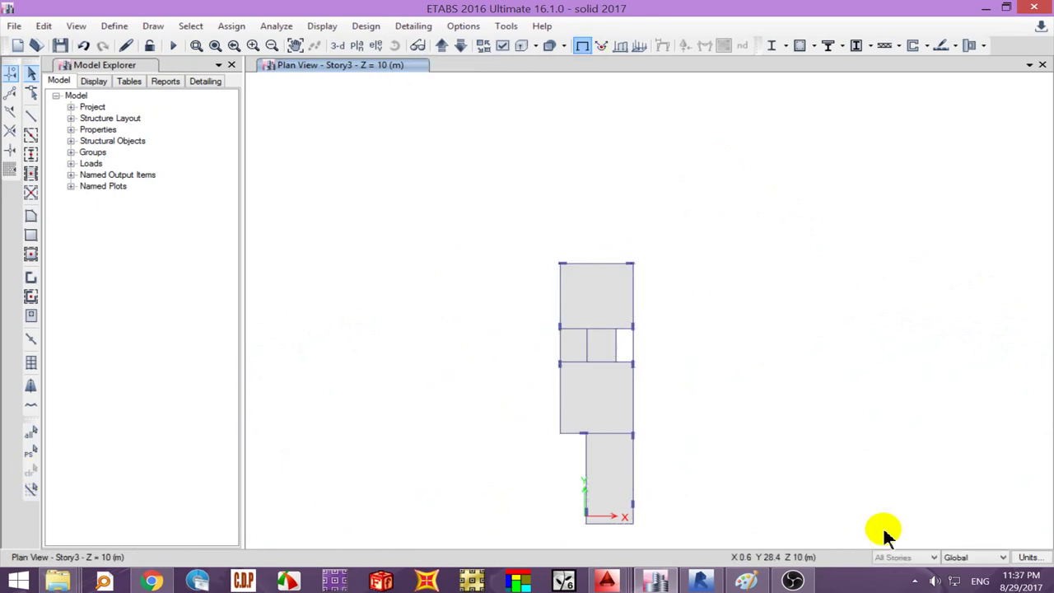
pyautogui.click(906, 557)
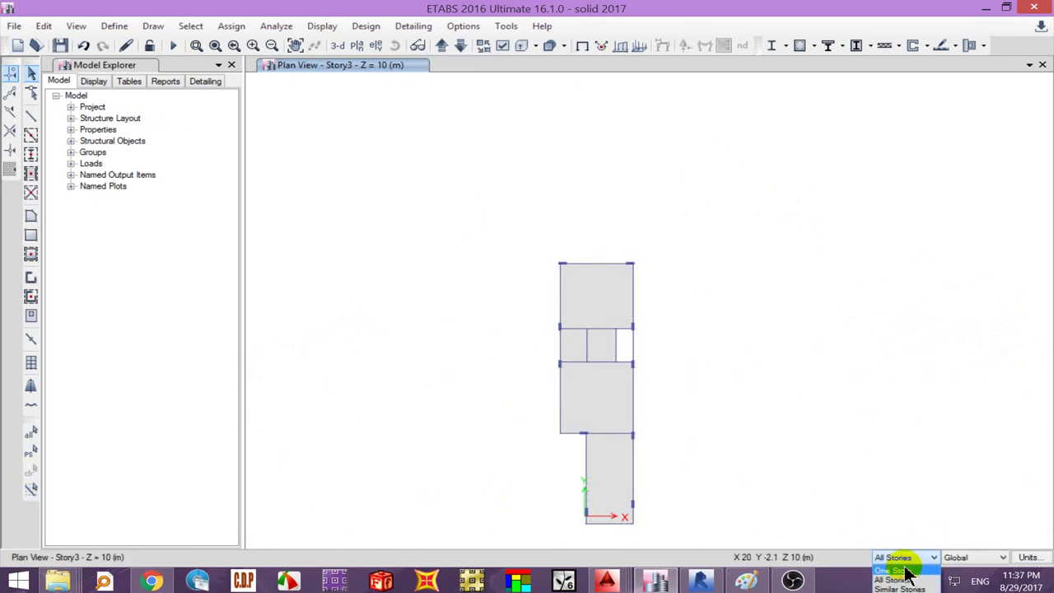
pyautogui.click(899, 570)
pyautogui.click(899, 560)
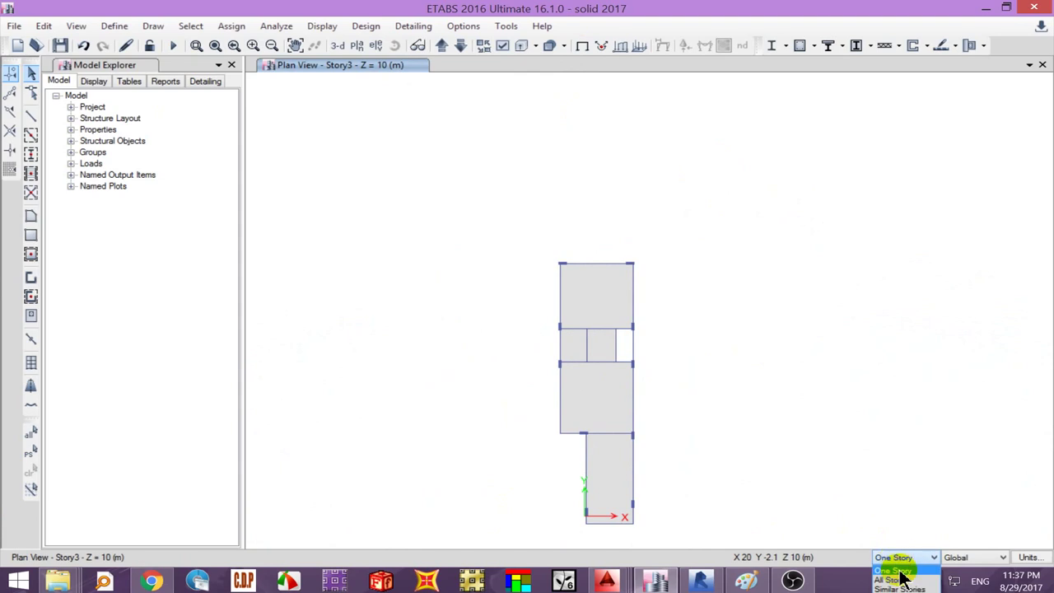
pyautogui.click(901, 577)
pyautogui.moveTo(517, 530); pyautogui.dragTo(717, 261)
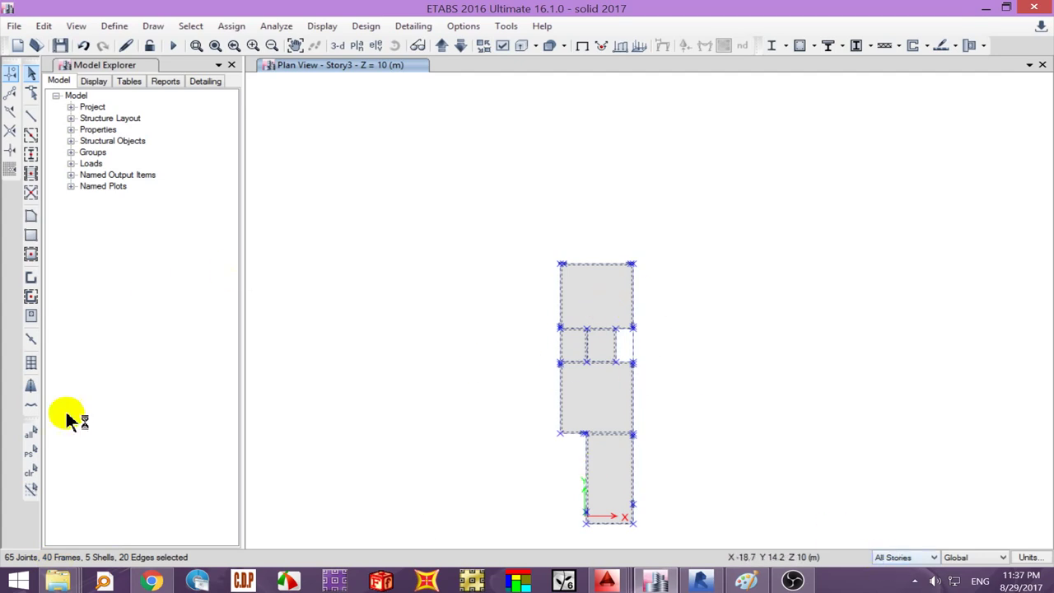
# - Set the story scope to One Story and select only Story3's joints, frames, shells and edges
pyautogui.click(31, 471)
pyautogui.click(903, 557)
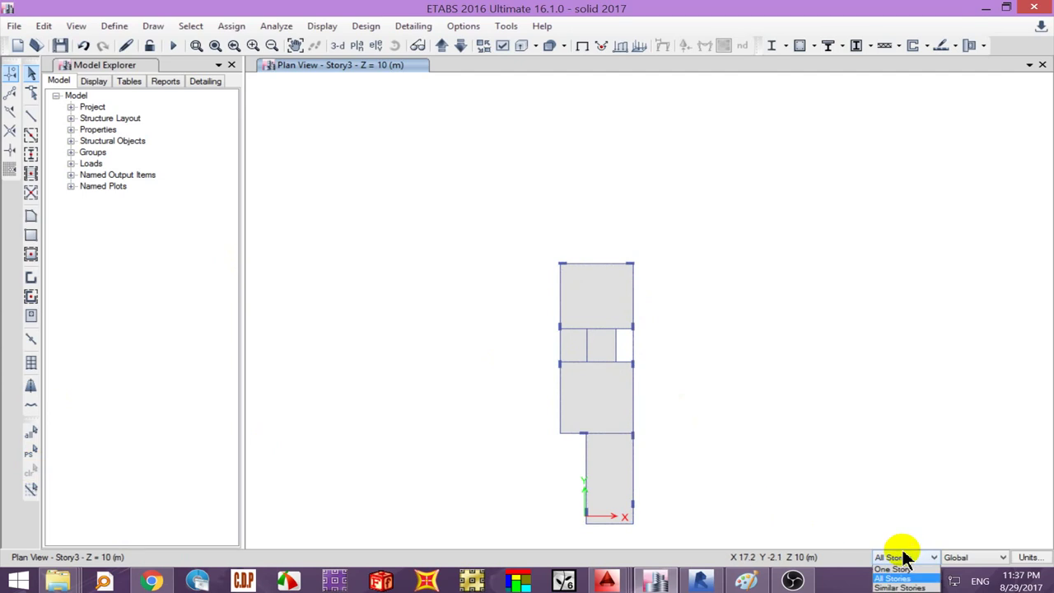
pyautogui.click(893, 567)
pyautogui.moveTo(585, 455); pyautogui.dragTo(503, 531)
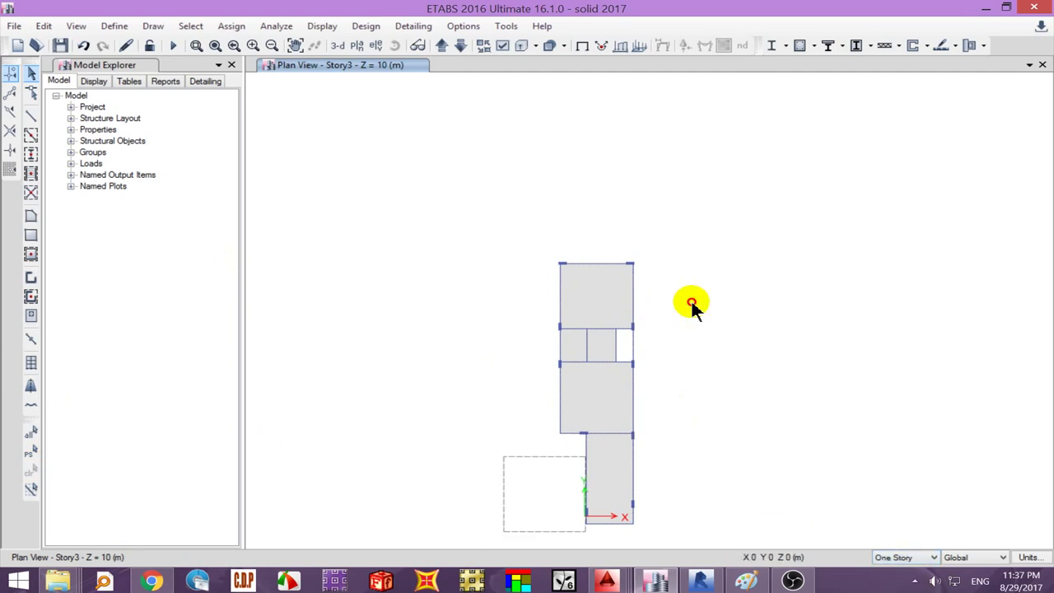
pyautogui.moveTo(692, 304); pyautogui.dragTo(745, 229)
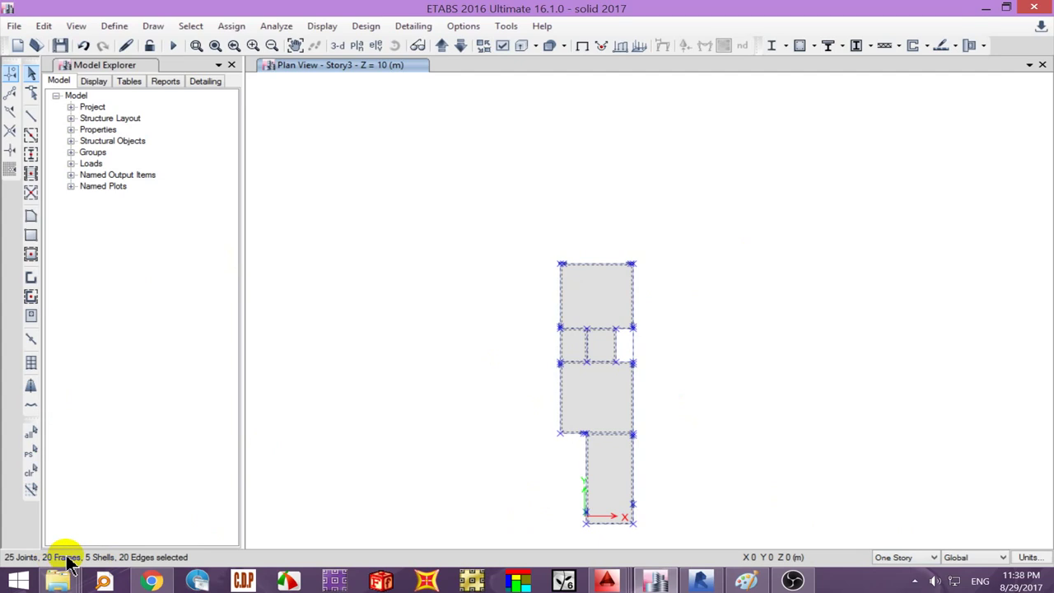
# - Delete the existing WL distributed loads from the selected Story3 frames
pyautogui.click(242, 25)
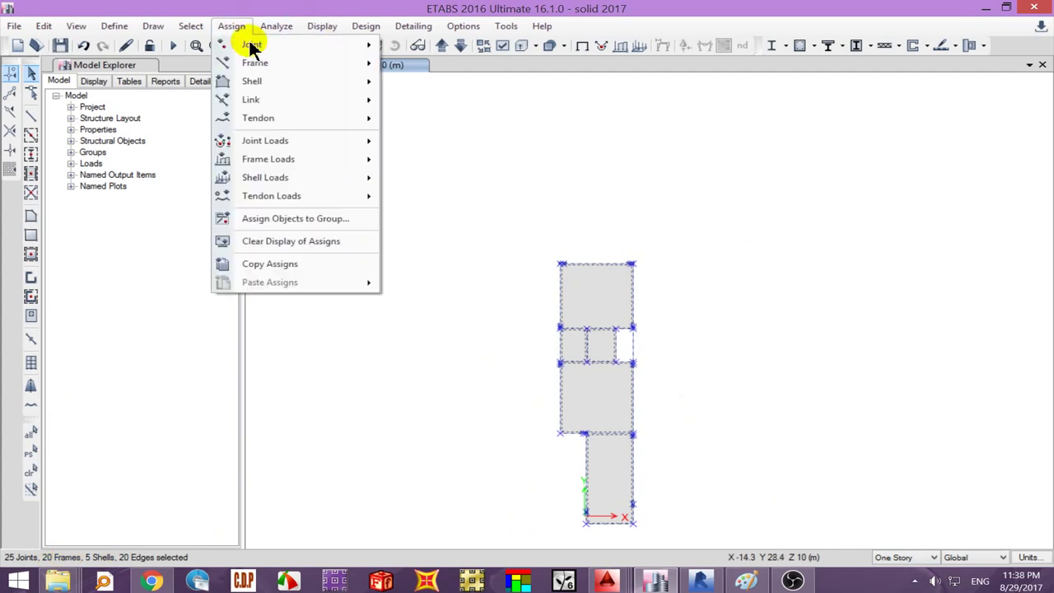
pyautogui.moveTo(268, 159)
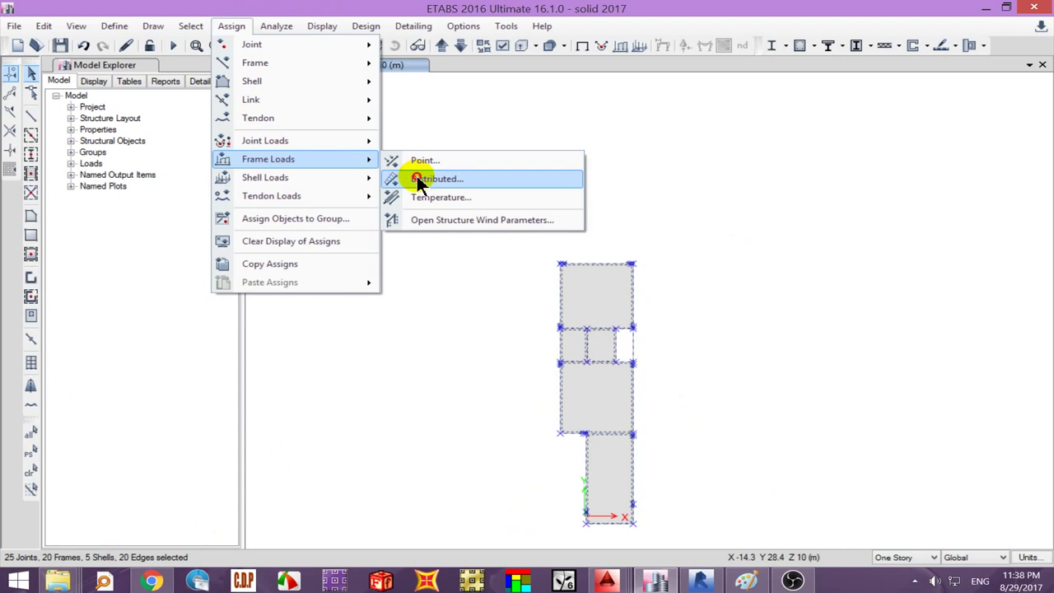
pyautogui.click(416, 176)
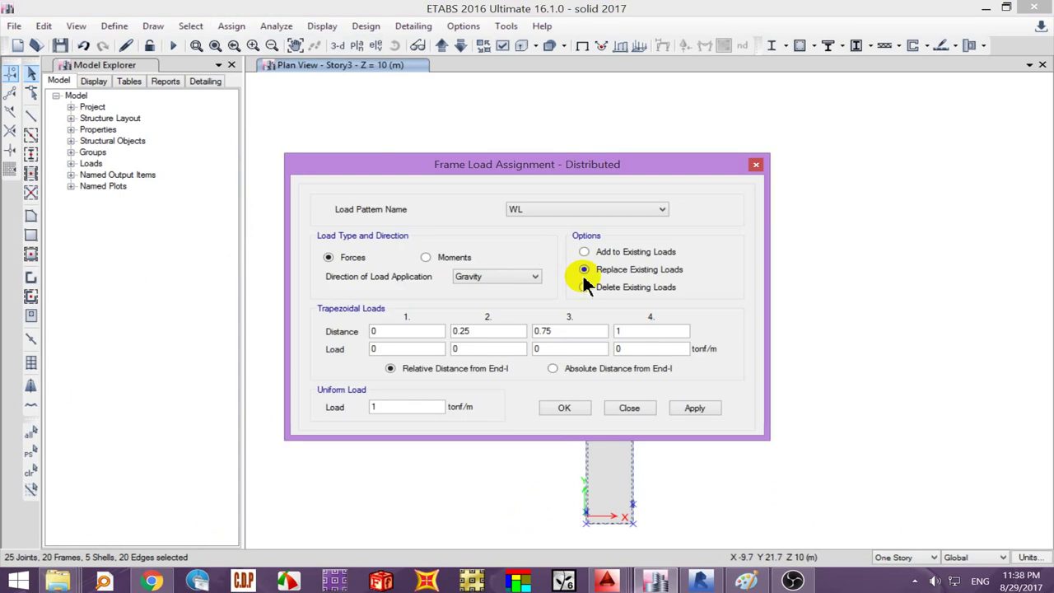
pyautogui.click(635, 287)
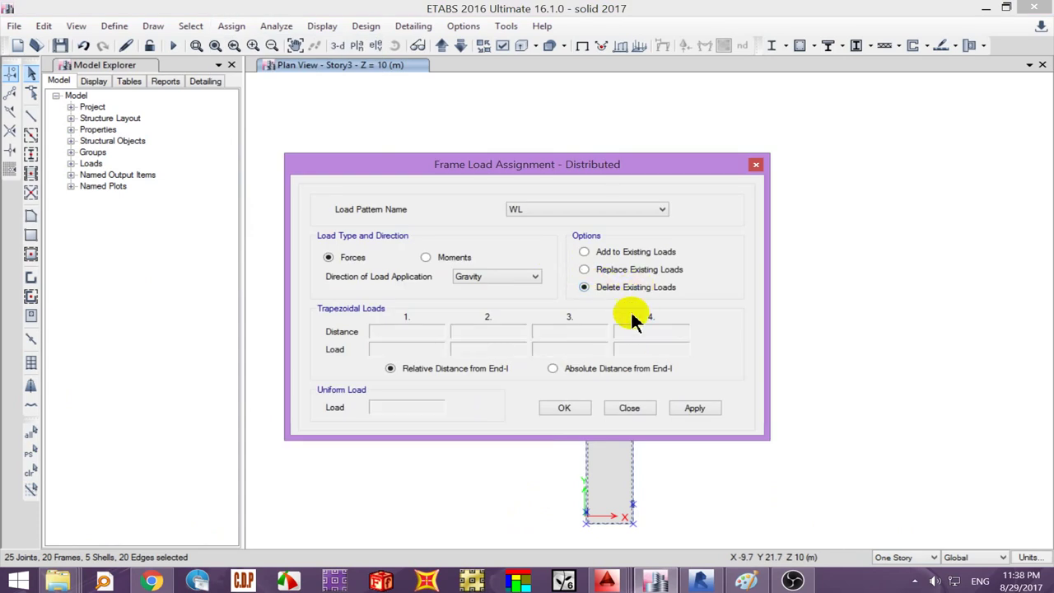
pyautogui.click(564, 408)
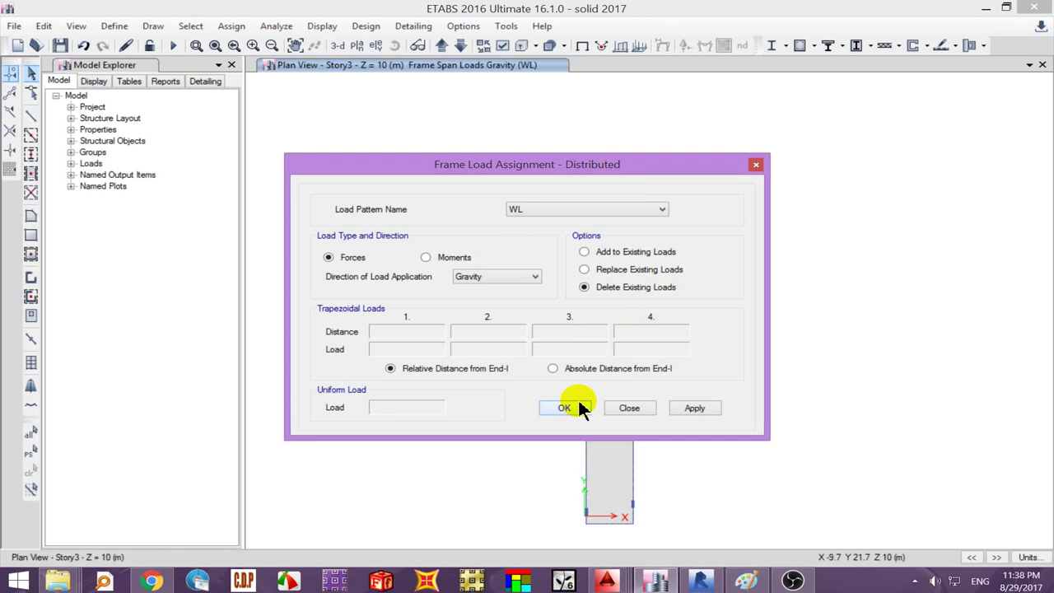
# - View the whole model in 3-D, rotated near-elevation, showing the remaining 1 tonf/m WL loads
pyautogui.click(338, 45)
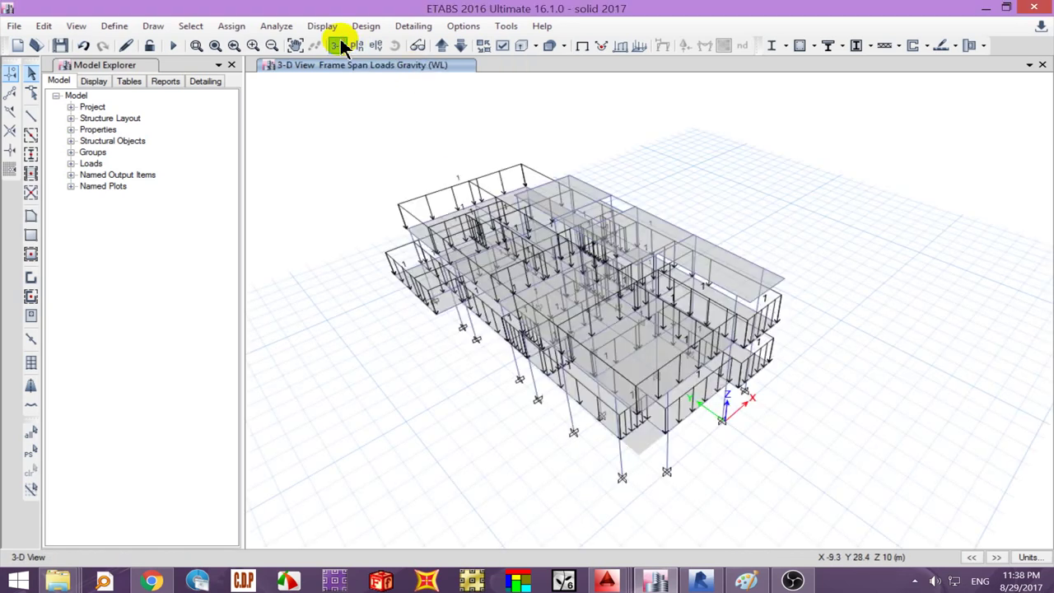
pyautogui.click(396, 47)
pyautogui.moveTo(489, 340)
pyautogui.mouseDown()
pyautogui.moveTo(598, 235)
pyautogui.moveTo(719, 191)
pyautogui.mouseUp()
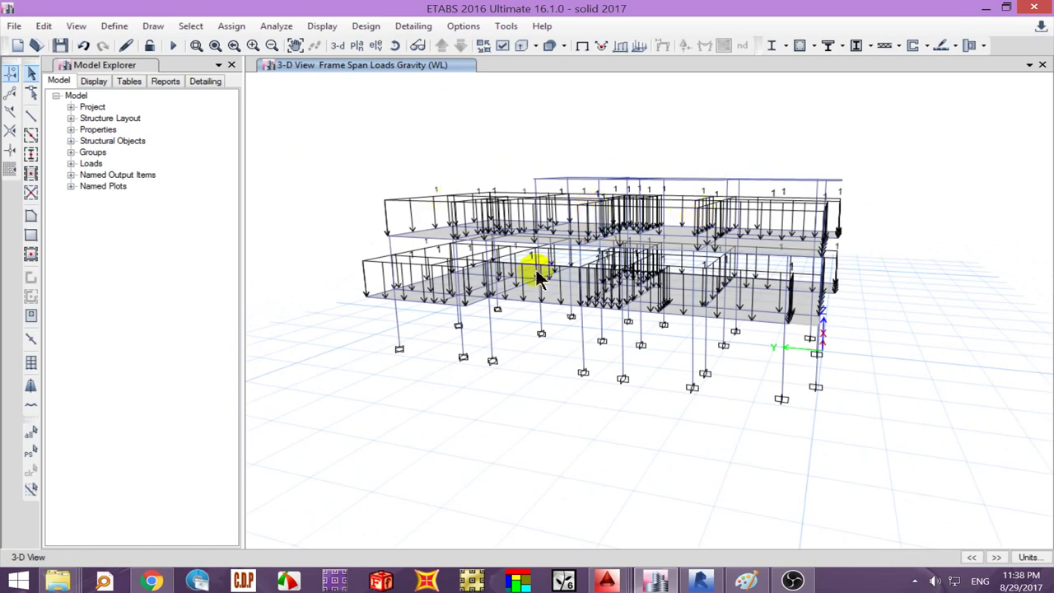
# - Show the Story1 plan at Z = 3.5 m
pyautogui.click(356, 46)
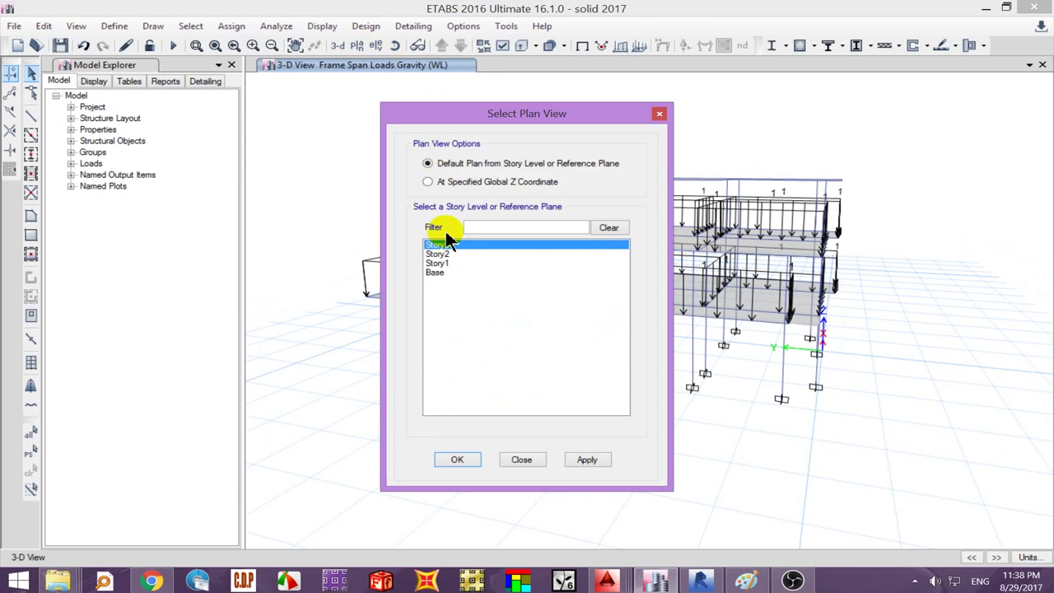
pyautogui.click(455, 263)
pyautogui.click(533, 461)
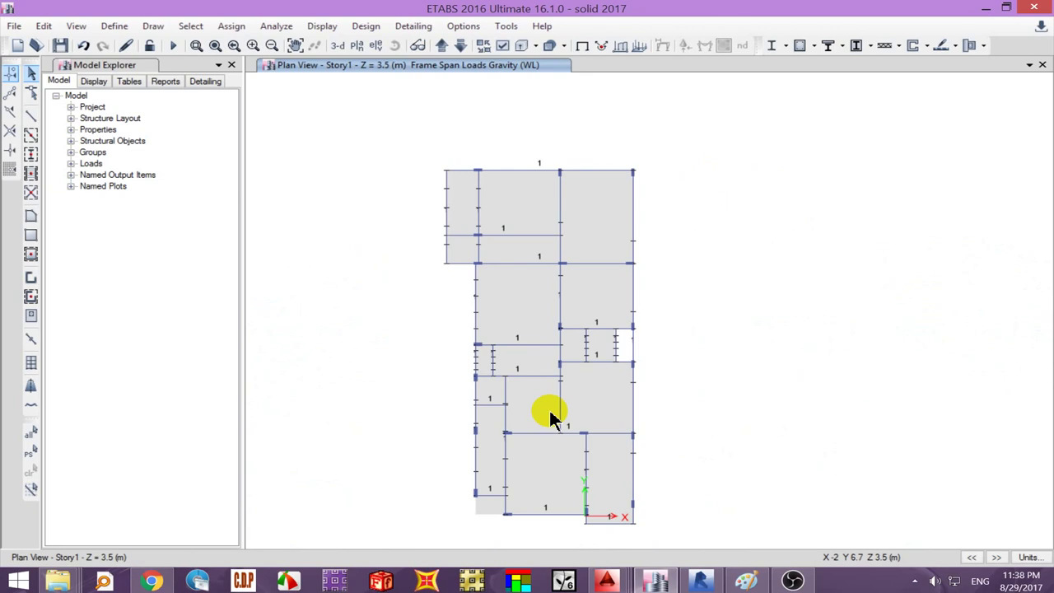
# - Delete the small slab piece in the lower-left corner and start rectangular Slab15 floor drawing
pyautogui.moveTo(487, 493); pyautogui.dragTo(456, 426, button='middle')
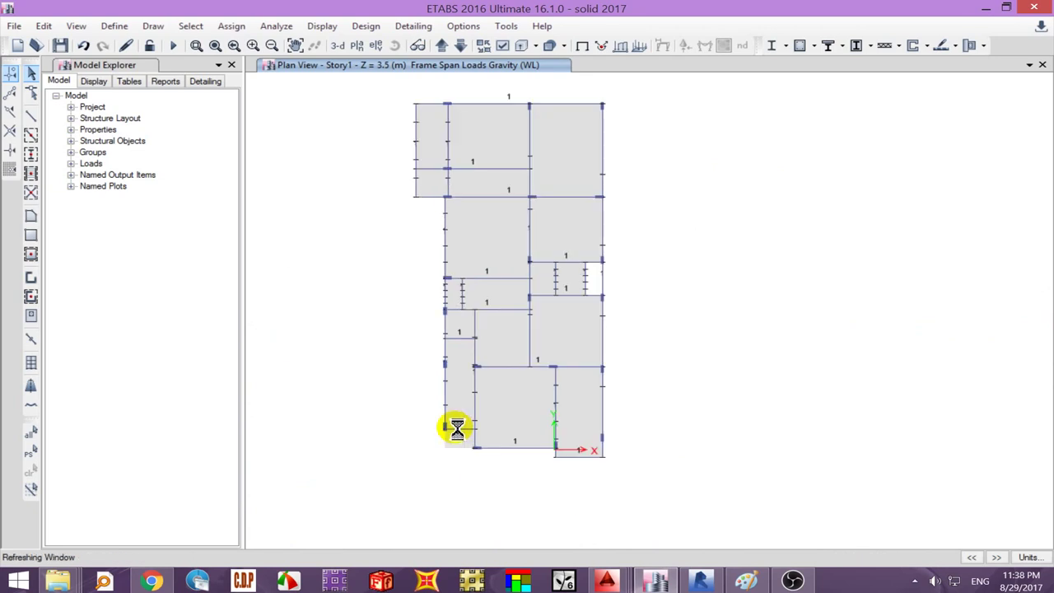
pyautogui.scroll(3, 458, 444)
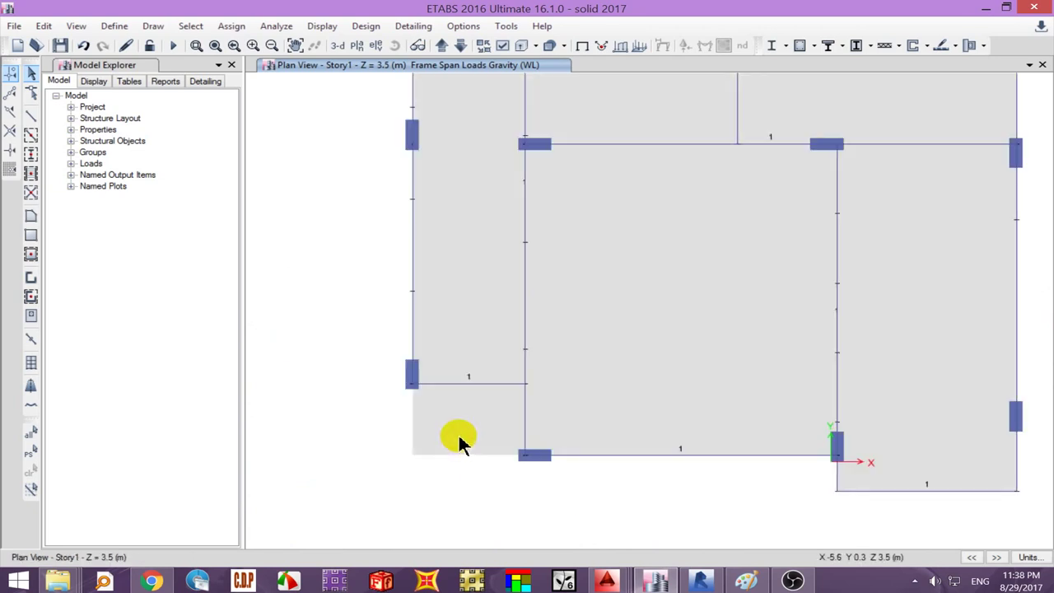
pyautogui.click(458, 442)
pyautogui.press('Delete')
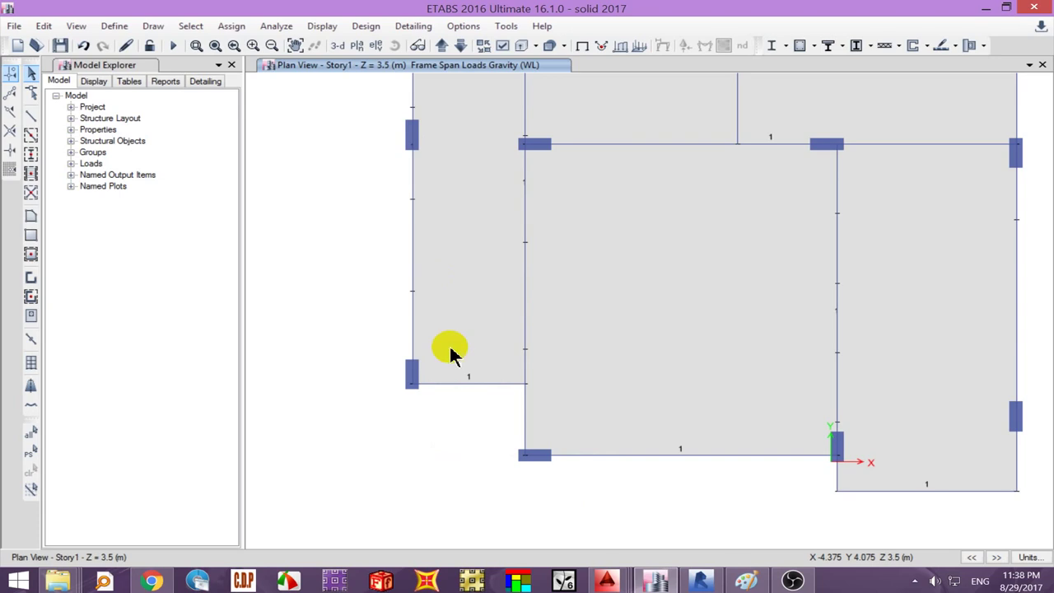
pyautogui.click(32, 237)
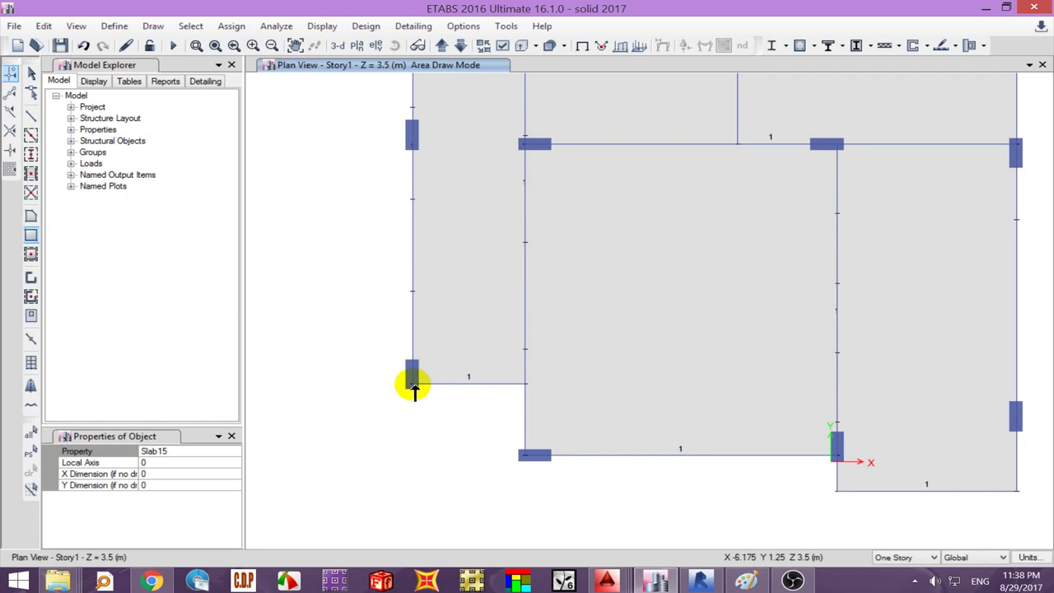
# - Draw a new rectangular Slab15 panel filling the lower-left corner of Story1
pyautogui.click(411, 383)
pyautogui.click(527, 455)
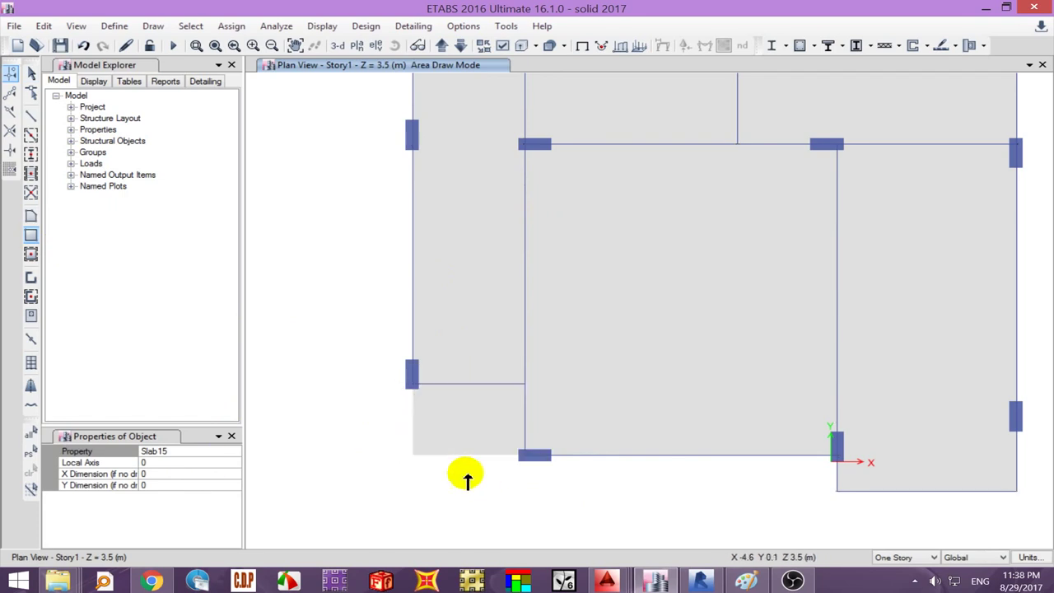
pyautogui.click(27, 72)
# - Check loads: the large central slab carries fc and L loads, the new slab has none
pyautogui.click(606, 255)
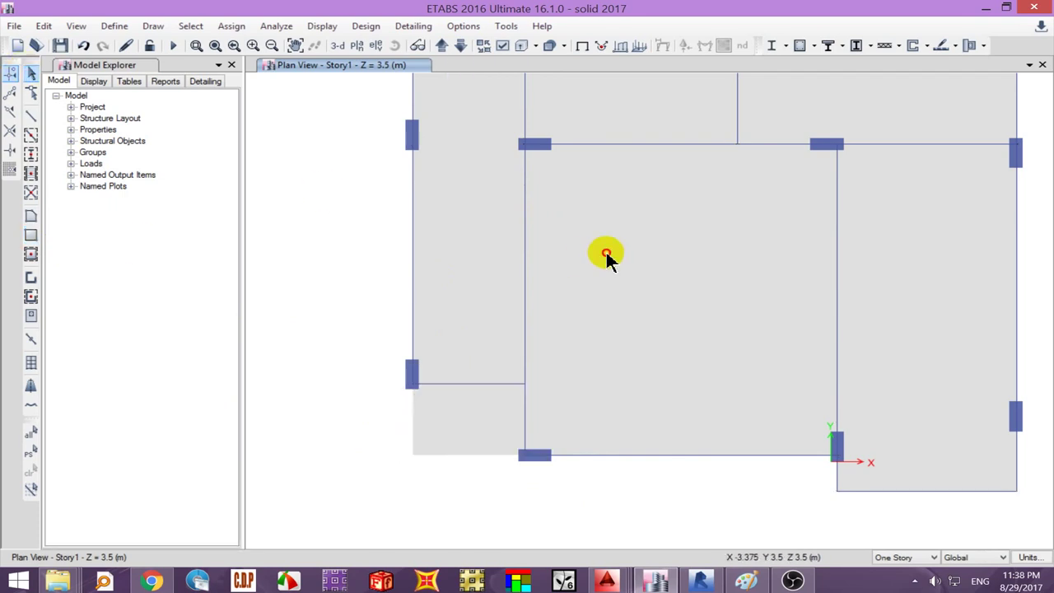
pyautogui.rightClick(526, 169)
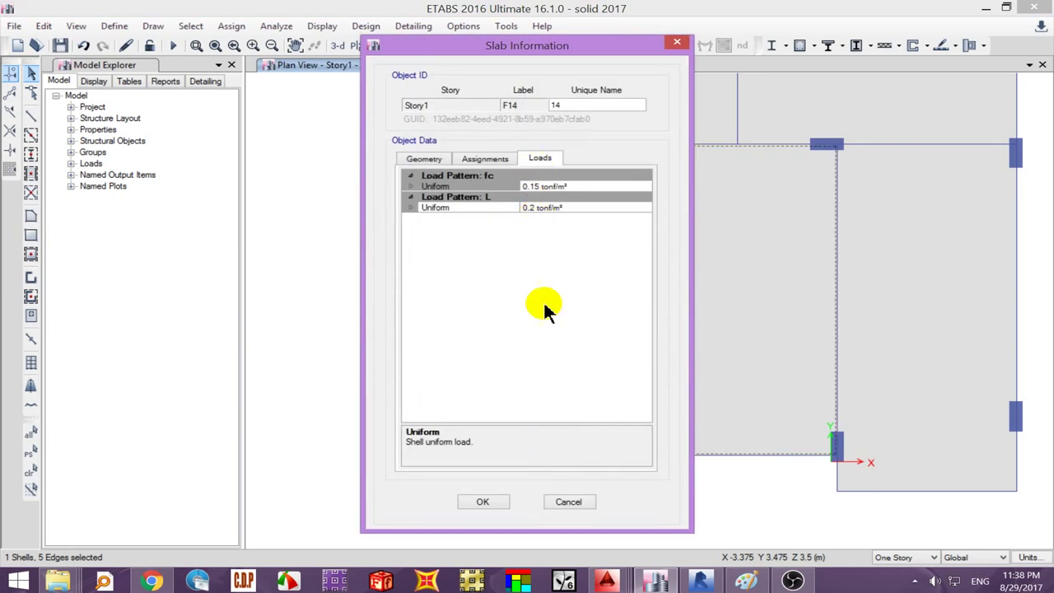
pyautogui.click(568, 497)
pyautogui.click(471, 421)
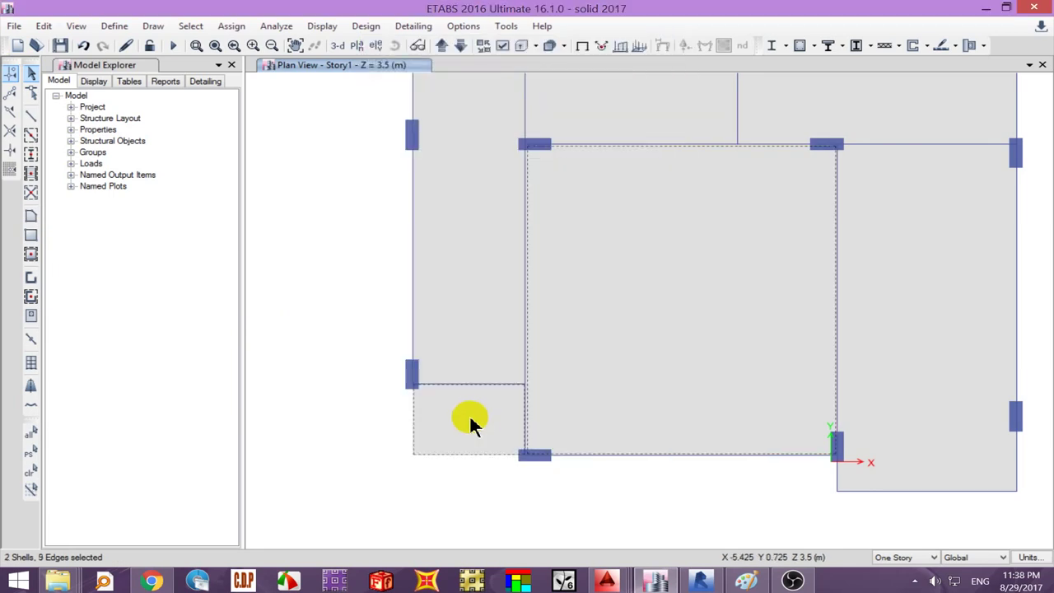
pyautogui.rightClick(471, 419)
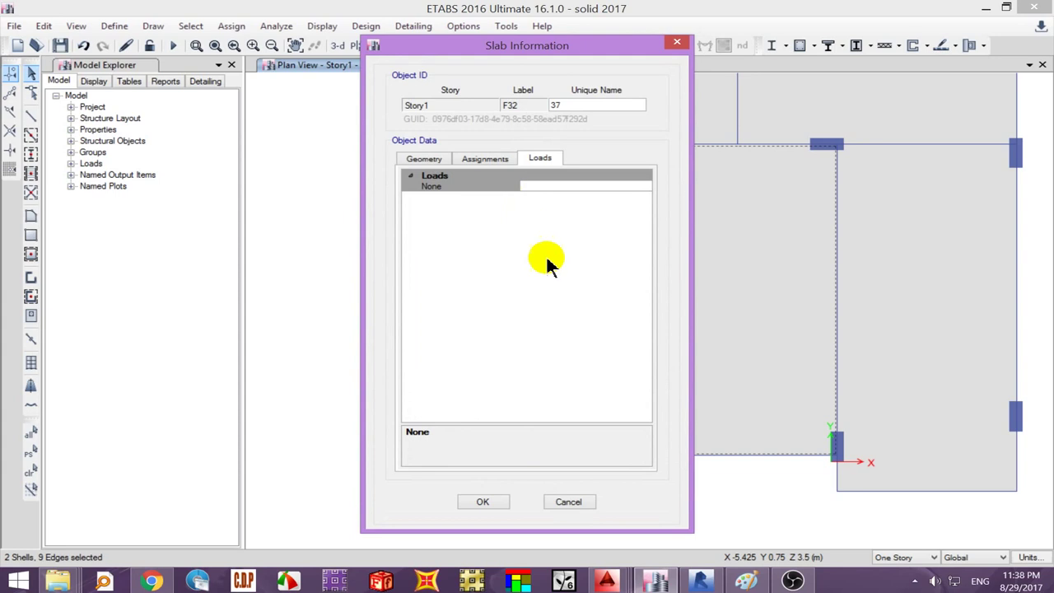
pyautogui.click(676, 45)
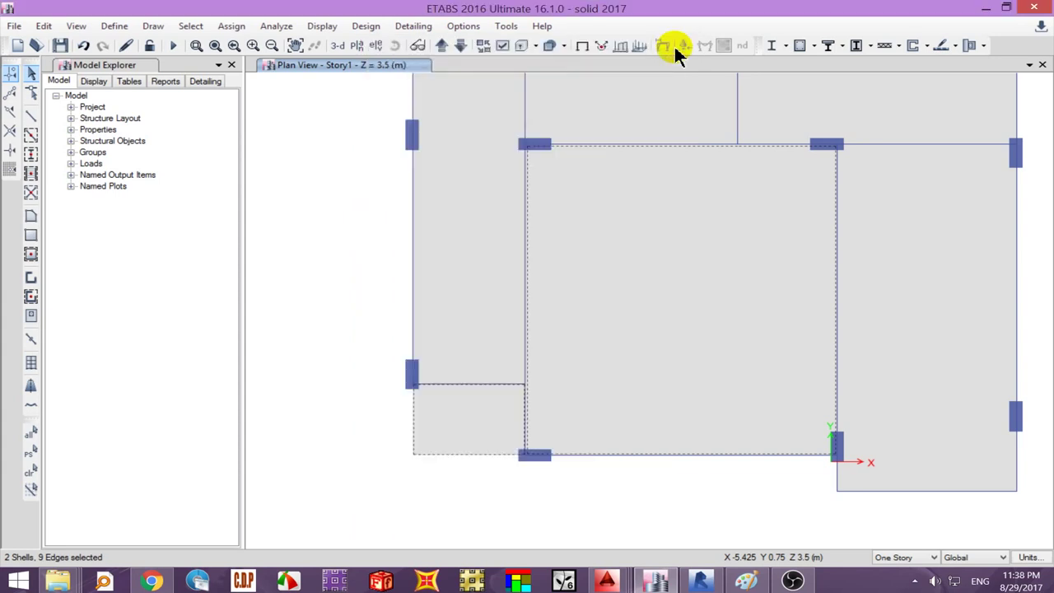
# - Select only the small lower-left slab and review shell load options without assigning any
pyautogui.click(30, 471)
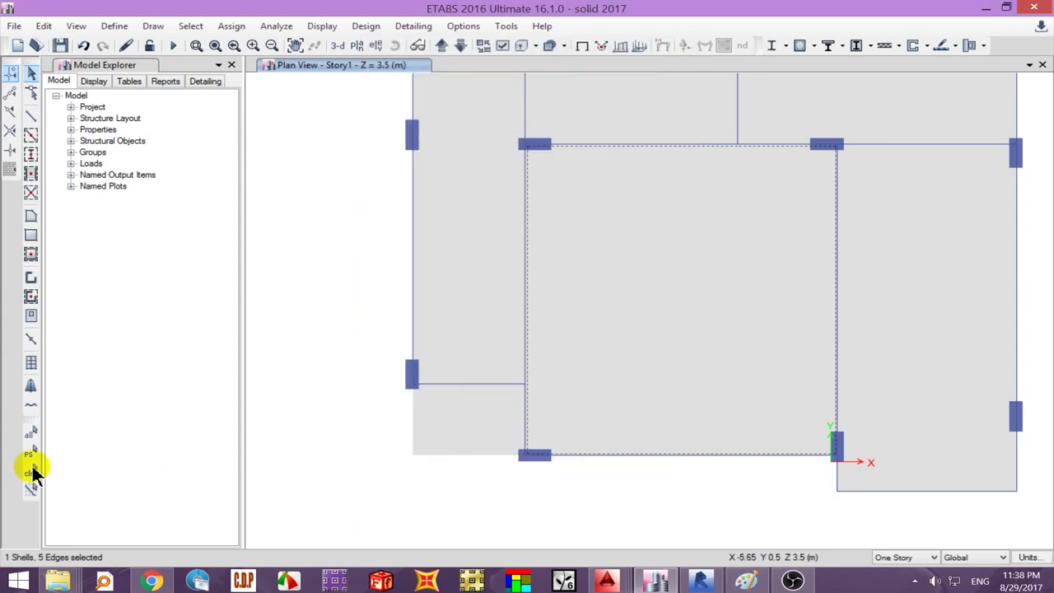
pyautogui.click(470, 418)
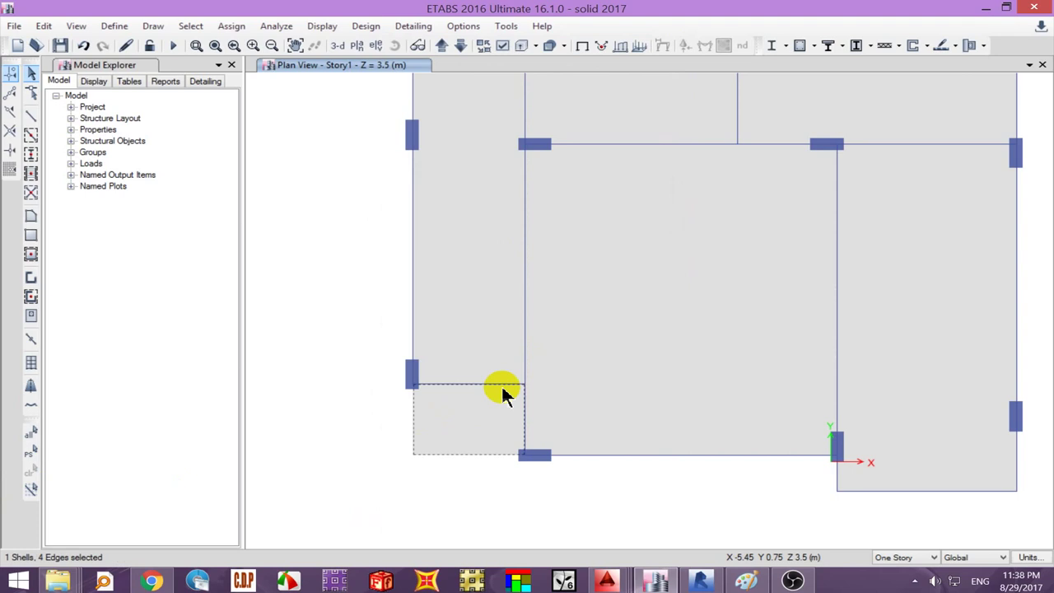
pyautogui.click(231, 26)
pyautogui.moveTo(265, 177)
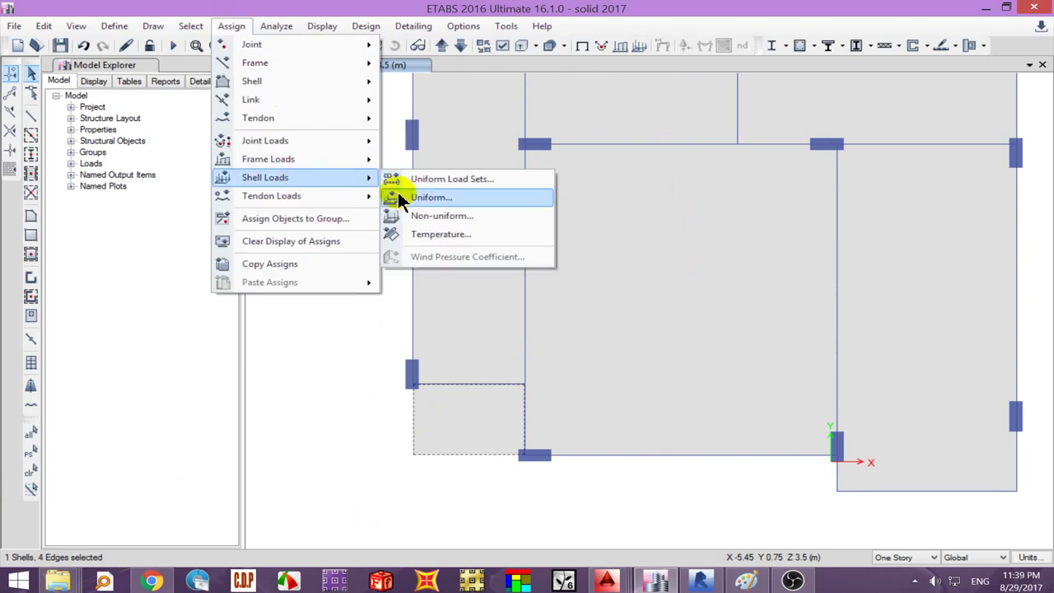
pyautogui.click(505, 419)
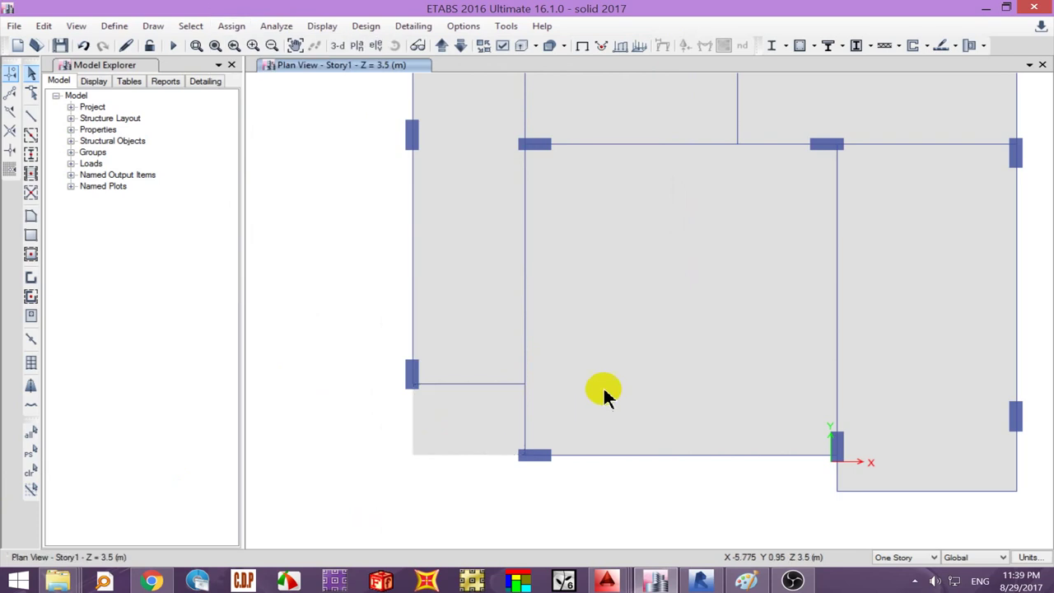
pyautogui.scroll(-2, 892, 322)
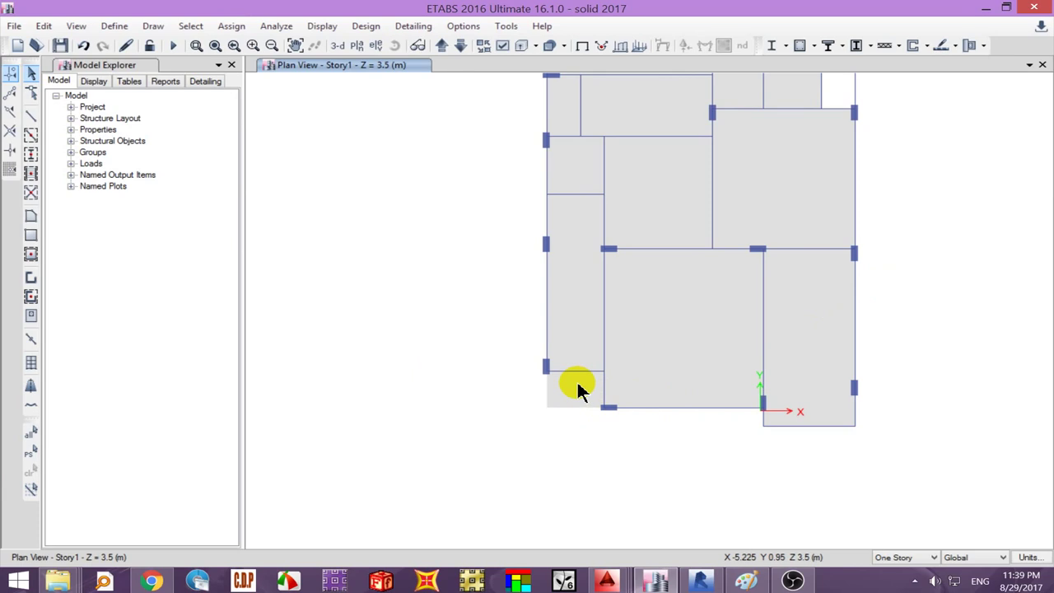
# - Copy the right-bottom slab's assignments onto slab F32, confirming fc 0.15 and L 0.1/0.2 tonf/m² loads
pyautogui.click(790, 341)
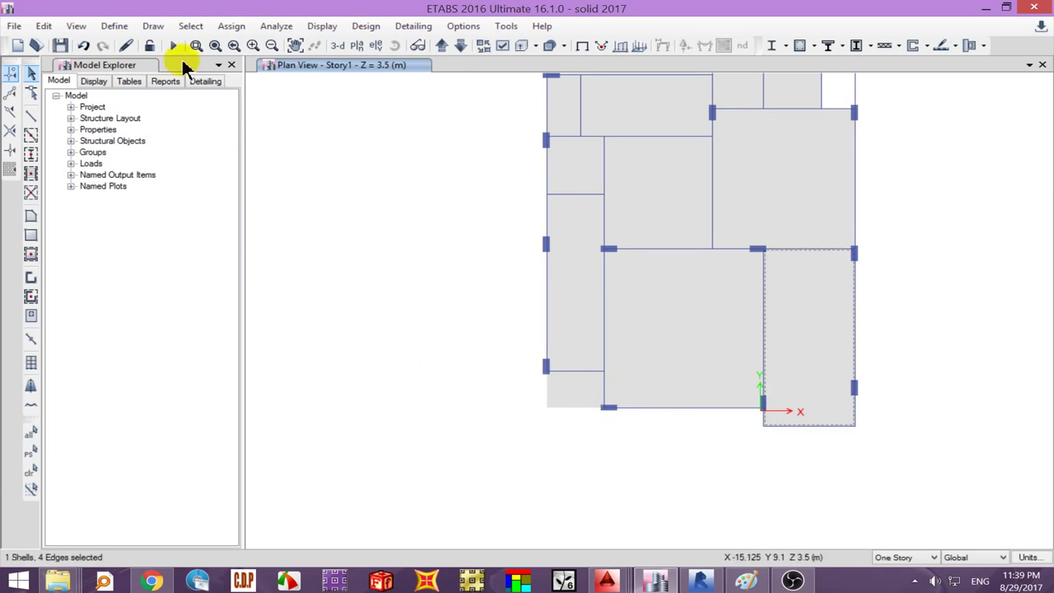
pyautogui.click(230, 27)
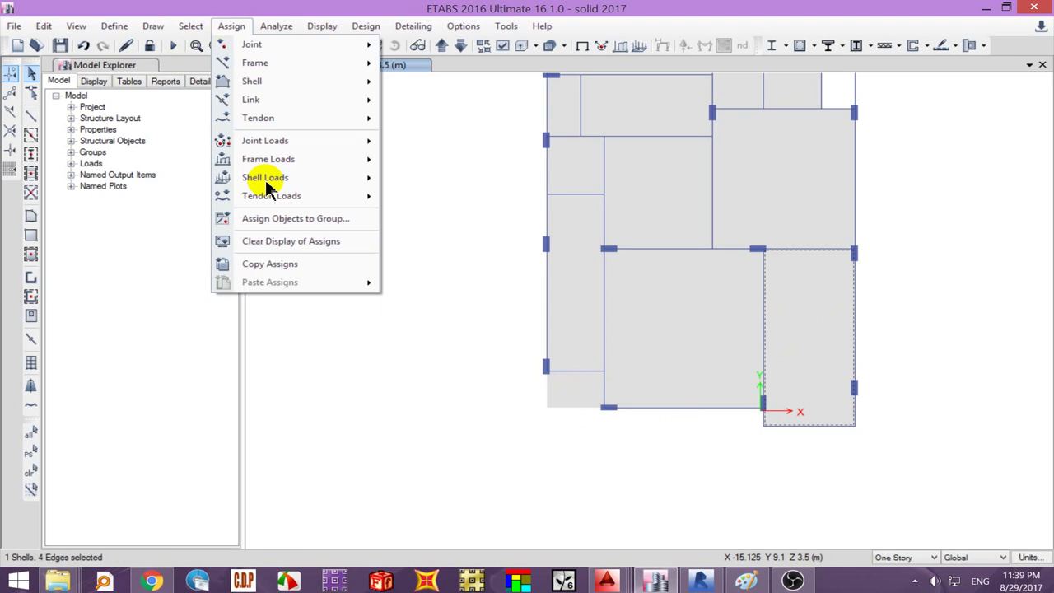
pyautogui.click(272, 264)
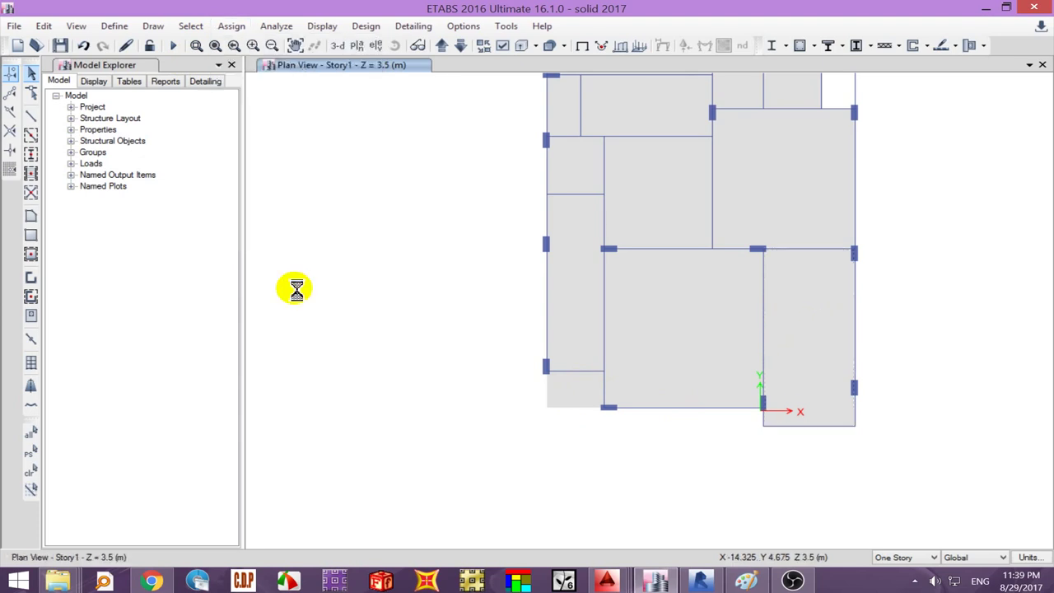
pyautogui.click(566, 394)
pyautogui.click(232, 26)
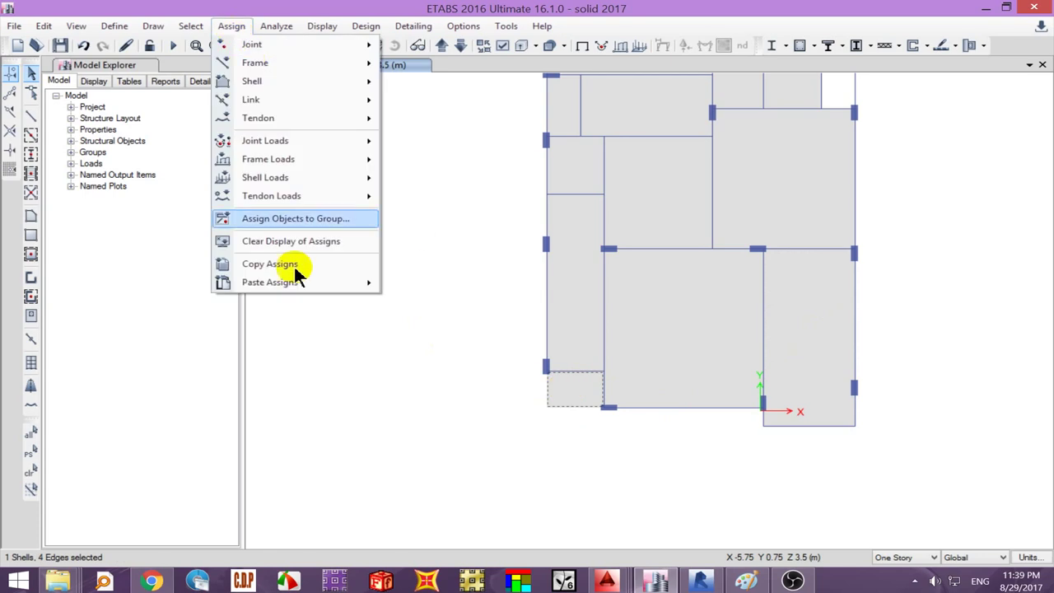
pyautogui.click(414, 320)
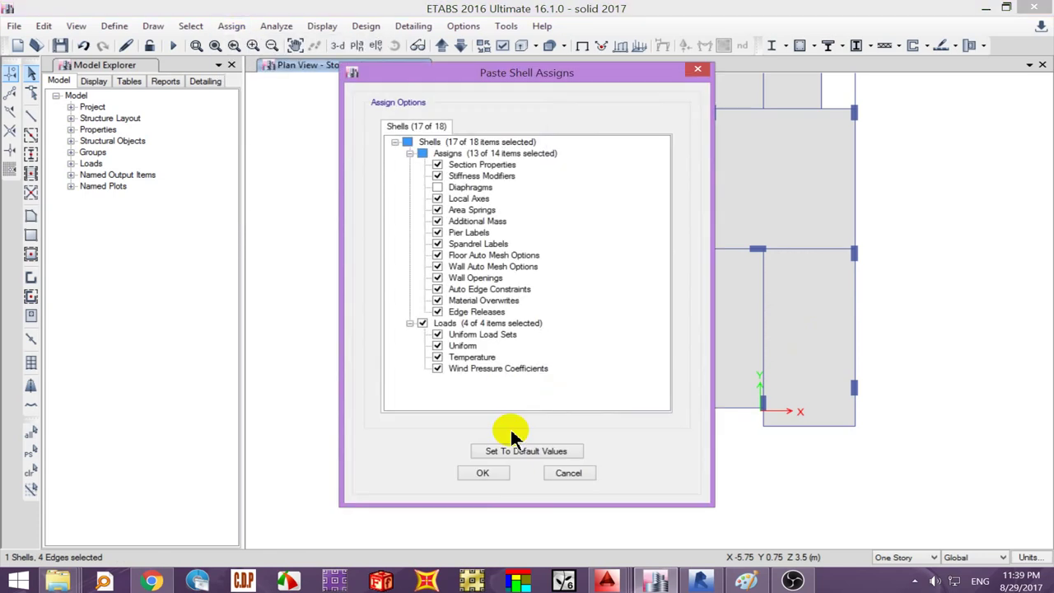
pyautogui.click(484, 473)
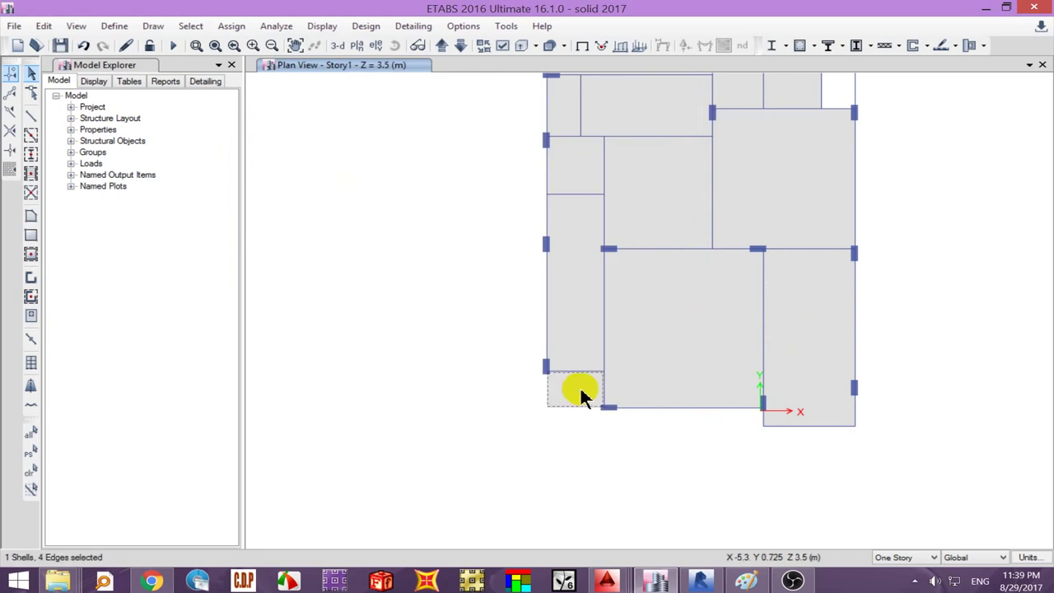
pyautogui.rightClick(579, 395)
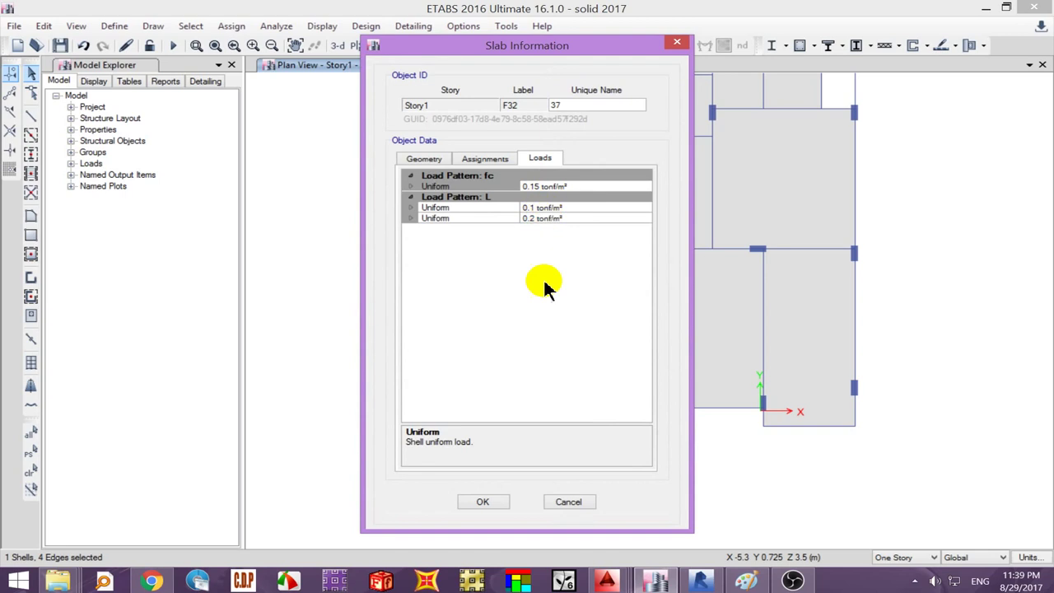
pyautogui.click(572, 504)
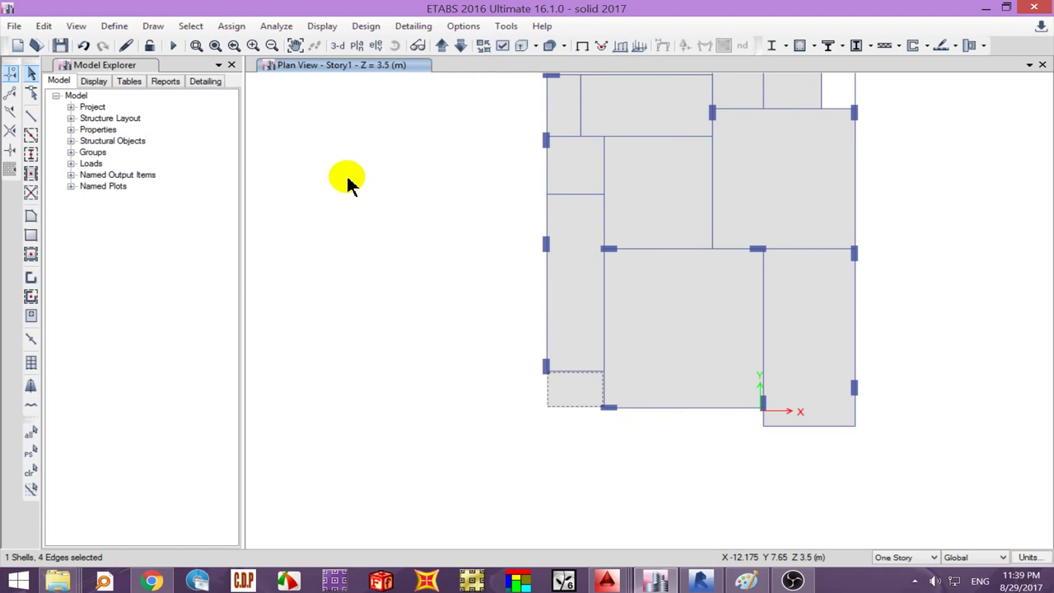
# - Abandon the current model without saving and launch a fresh ETABS 2016 window
pyautogui.click(18, 46)
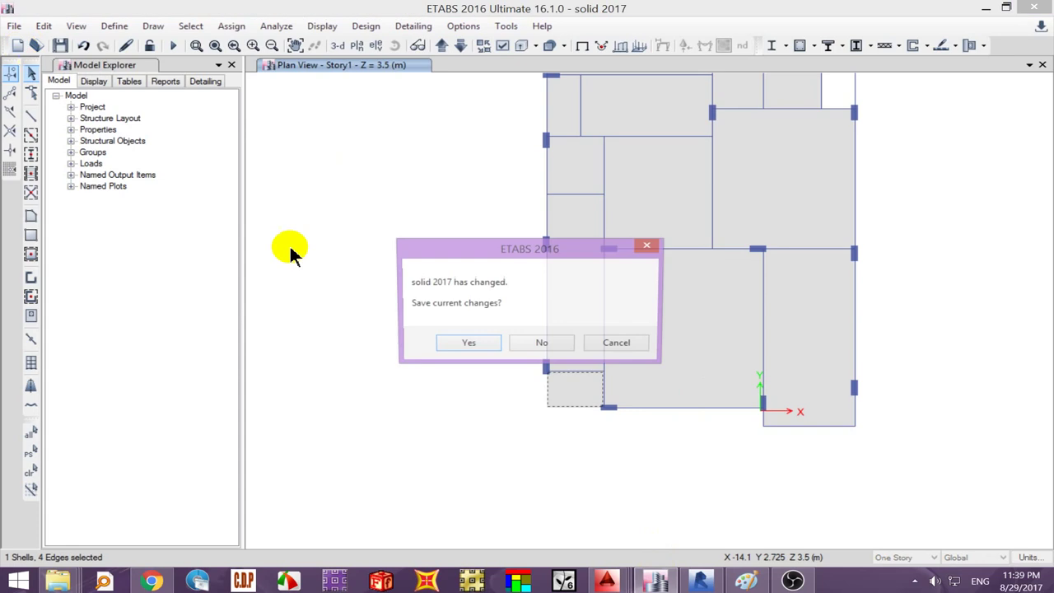
pyautogui.click(647, 247)
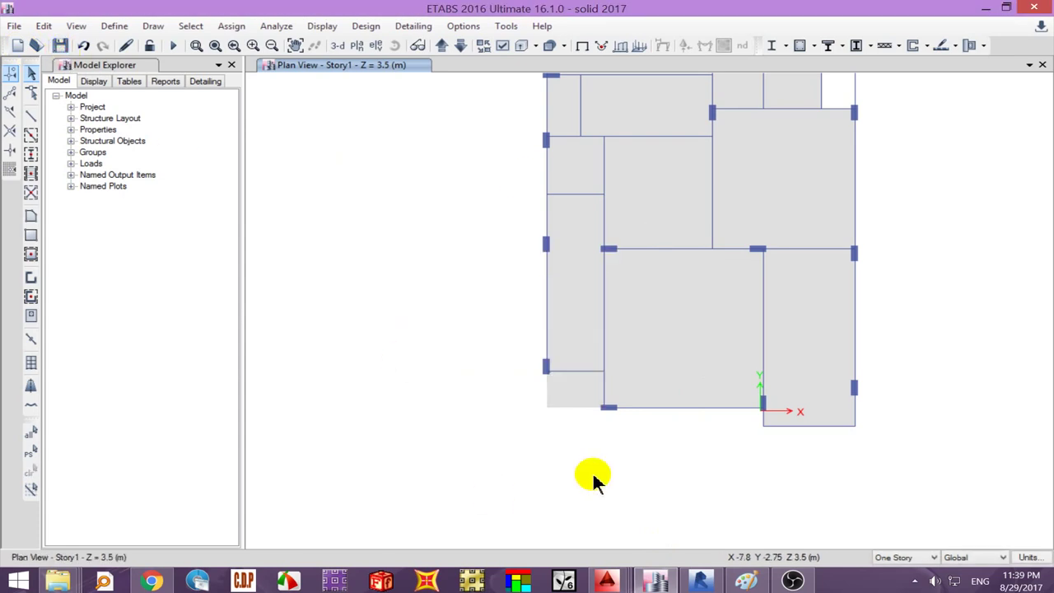
pyautogui.rightClick(656, 580)
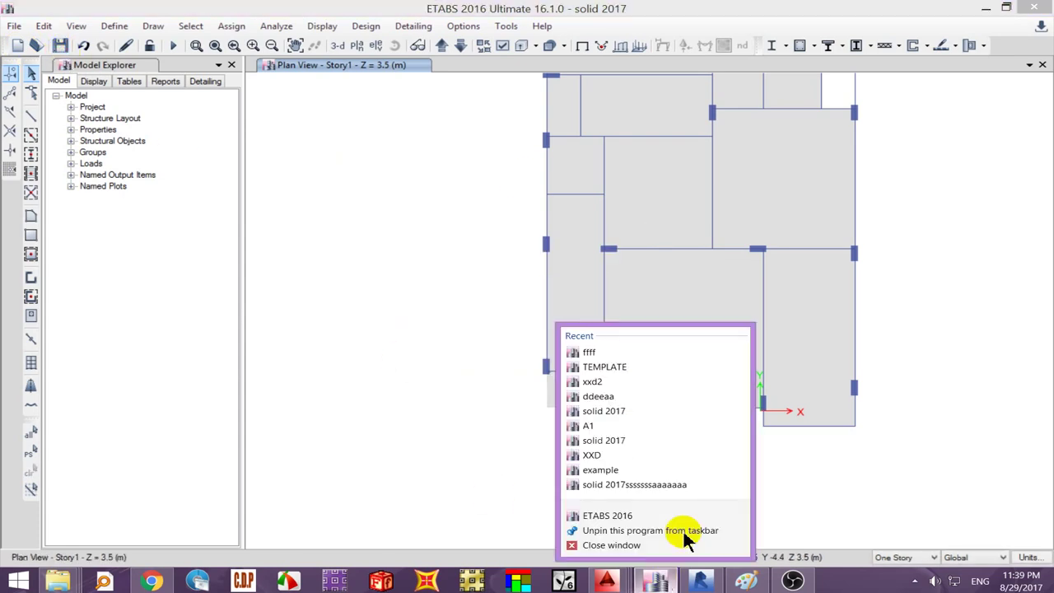
pyautogui.click(639, 480)
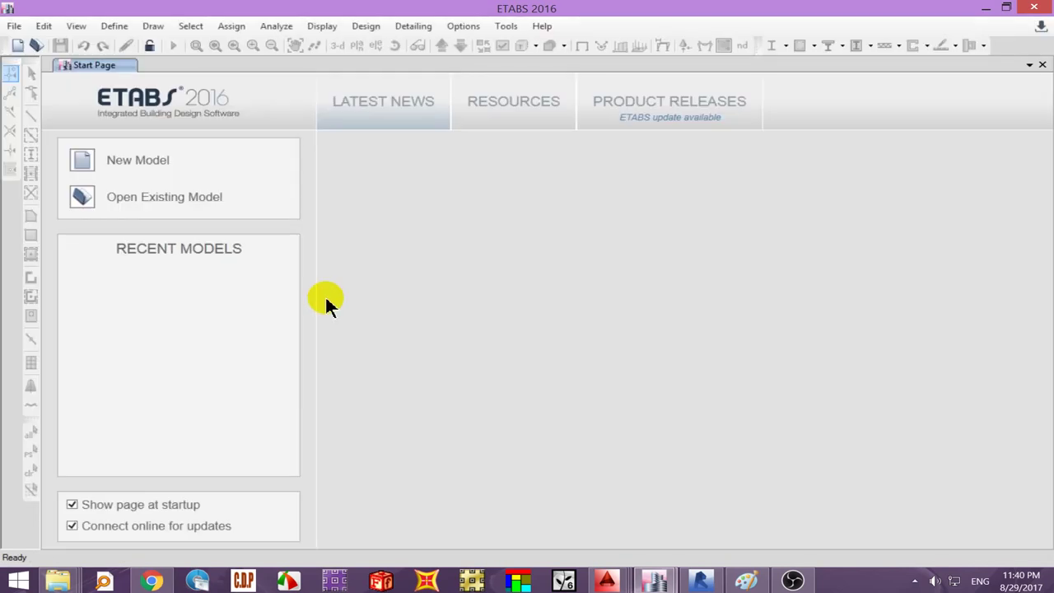
# - Start a new model initialized from the TEMPLATE model file's settings
pyautogui.click(16, 47)
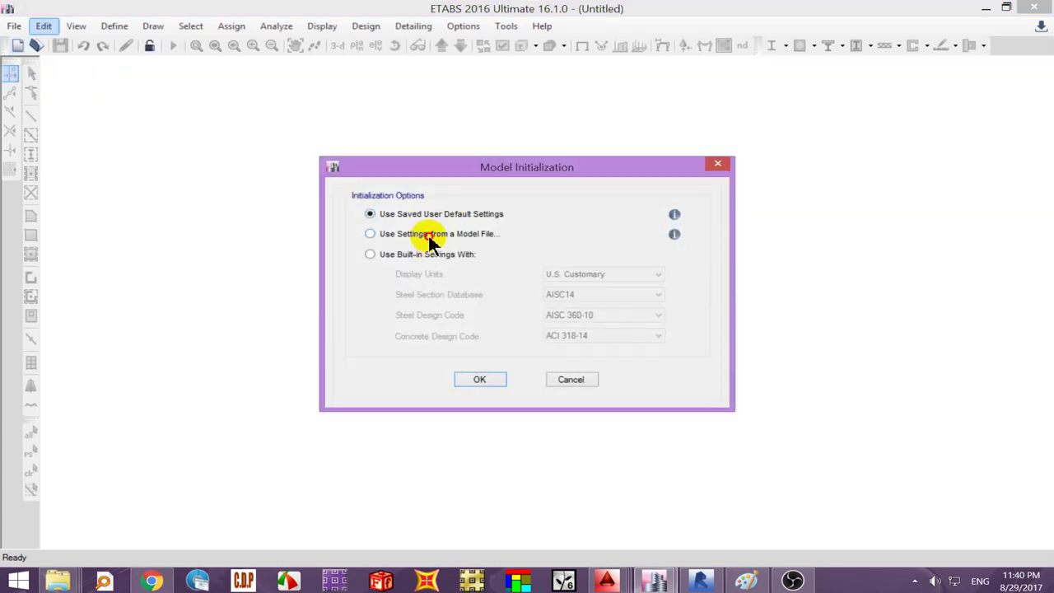
pyautogui.click(428, 235)
pyautogui.click(478, 378)
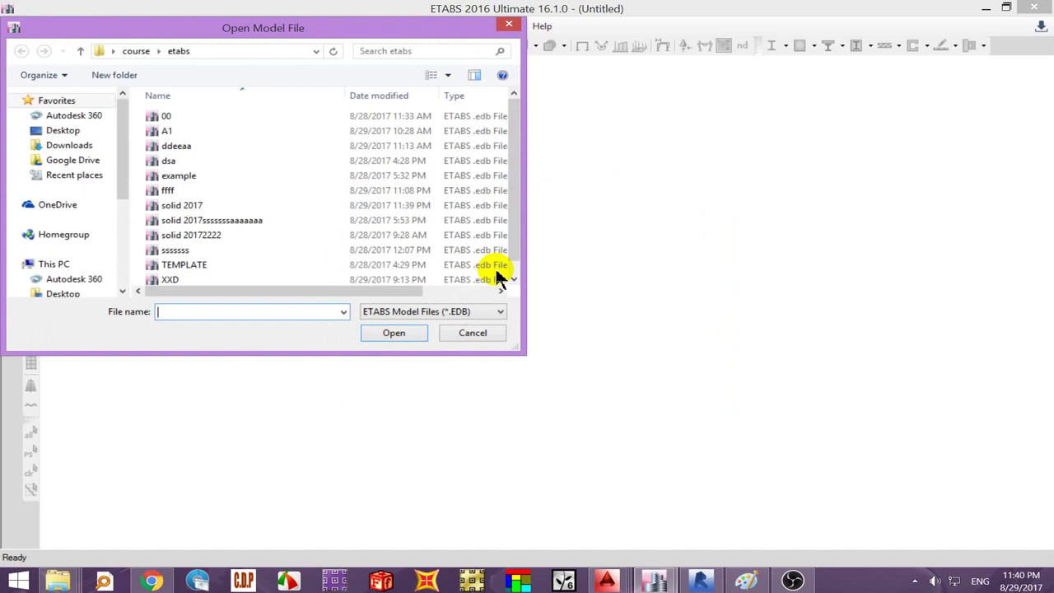
pyautogui.click(298, 237)
pyautogui.click(278, 263)
pyautogui.click(396, 331)
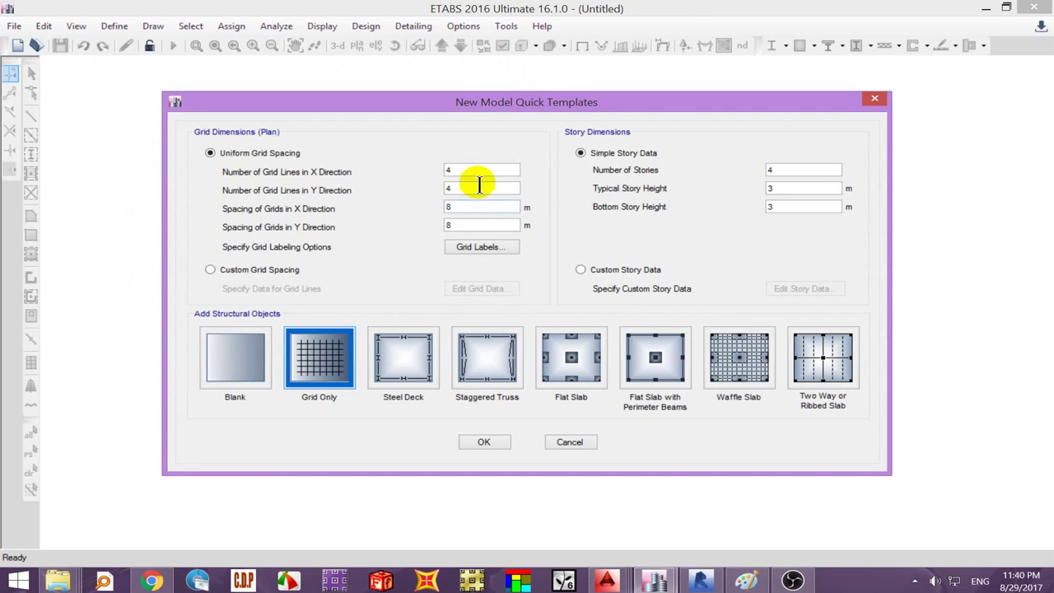
# - Create a grid-only model with 5 X lines, 3 Y lines, 1 story and 4 m X spacing
pyautogui.click(453, 171)
pyautogui.press('Tab')
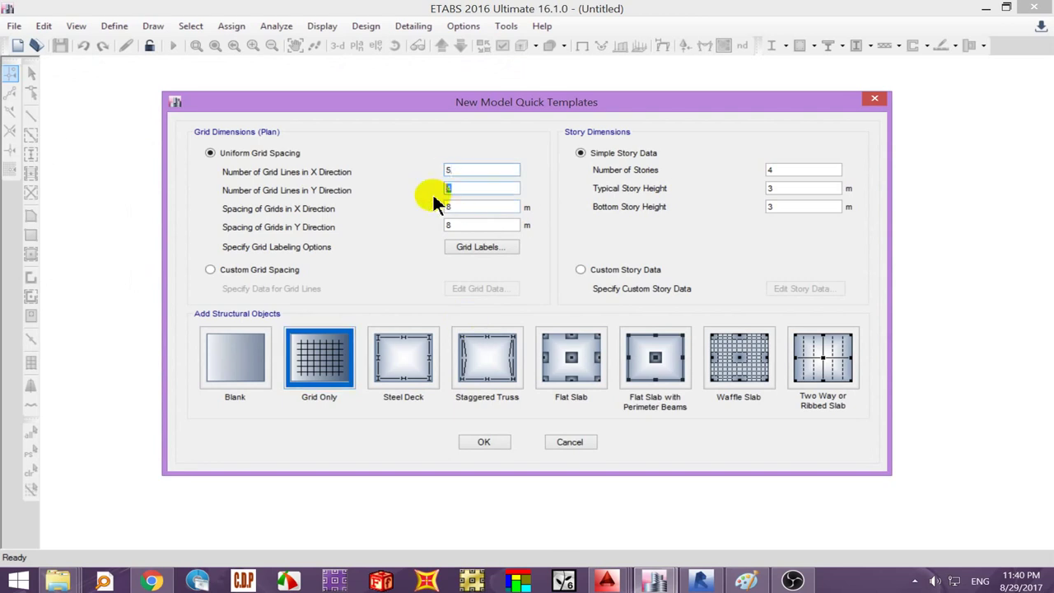
pyautogui.write('3')
pyautogui.doubleClick(782, 169)
pyautogui.write('1')
pyautogui.doubleClick(451, 208)
pyautogui.write('4')
pyautogui.click(477, 442)
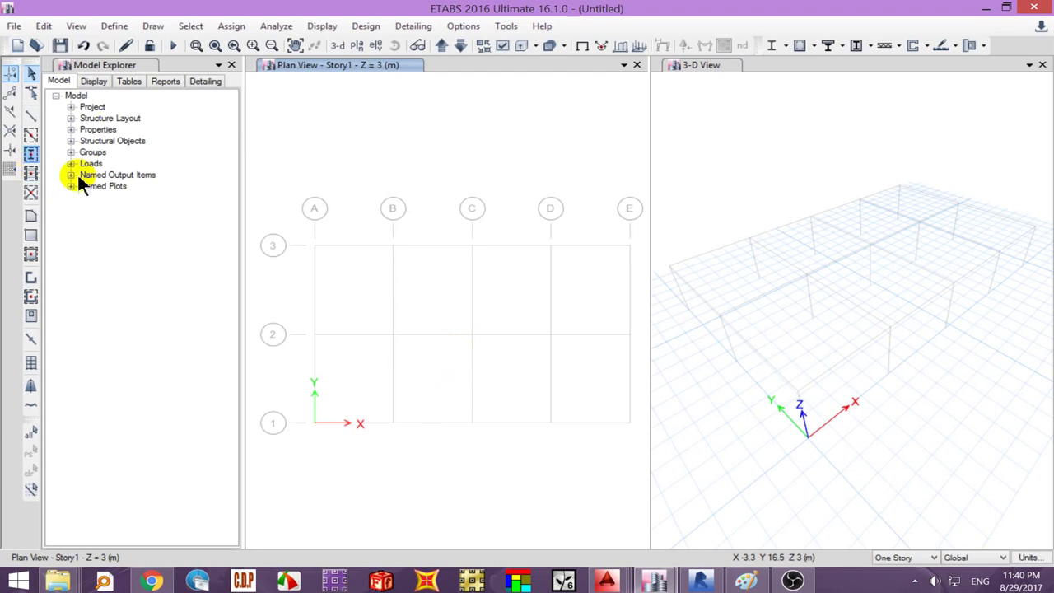
# - Place V 20x60 columns at all 15 grid intersections
pyautogui.hotkey('ctrl', 'shift', 'f')
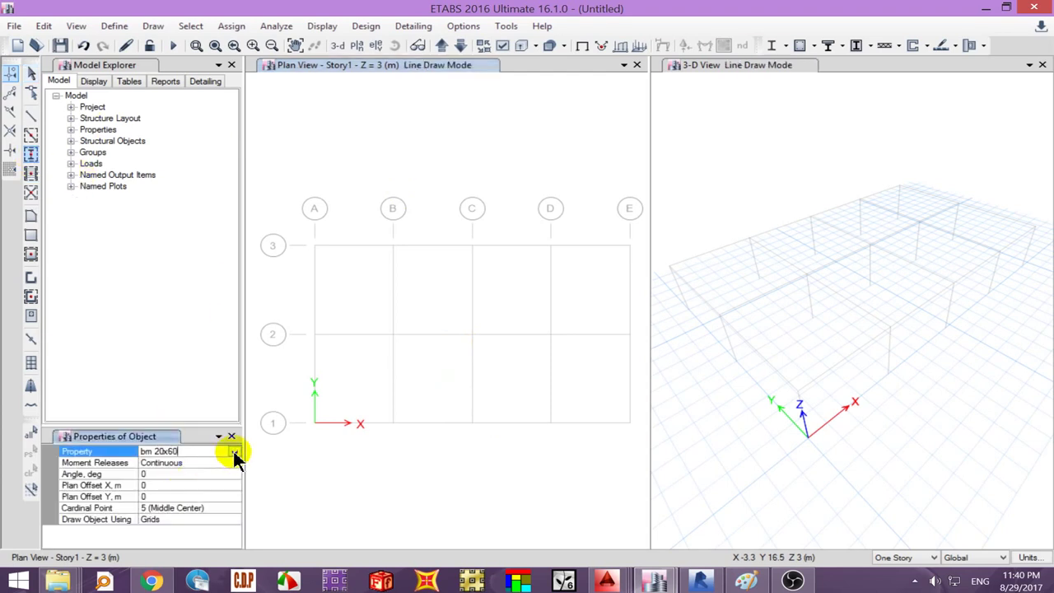
pyautogui.click(234, 451)
pyautogui.scroll(-3, 233, 492)
pyautogui.click(189, 492)
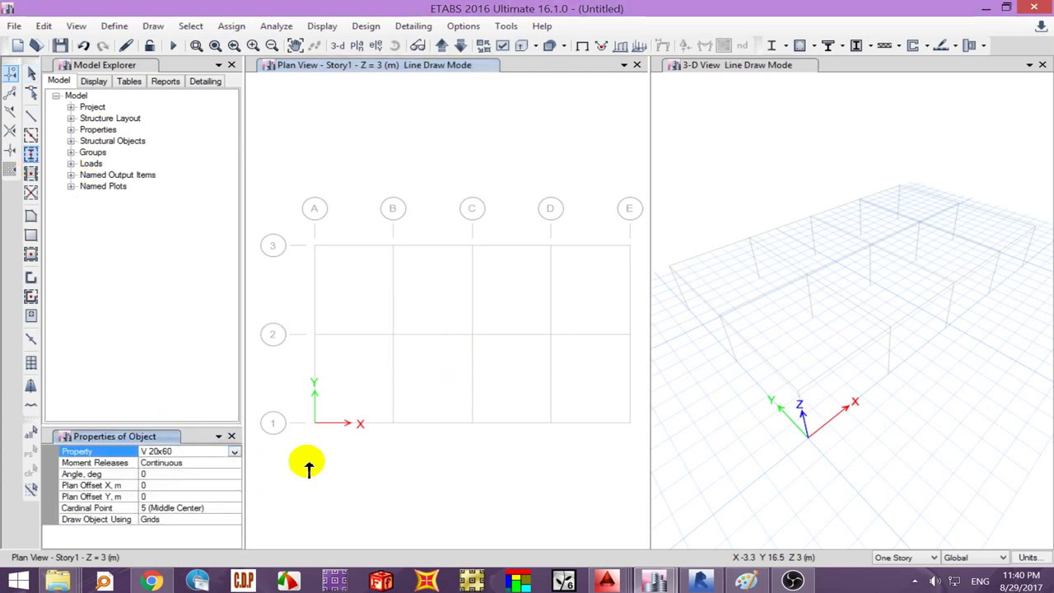
pyautogui.moveTo(305, 461); pyautogui.dragTo(698, 200)
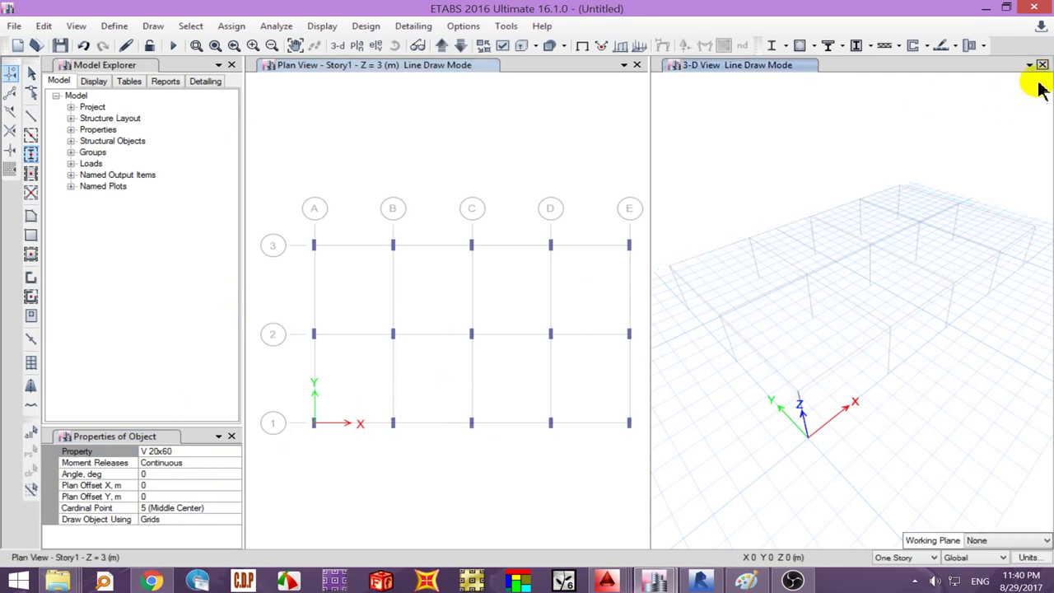
# - Close the 3-D view so only the enlarged plan view remains
pyautogui.click(1041, 65)
pyautogui.press('Escape')
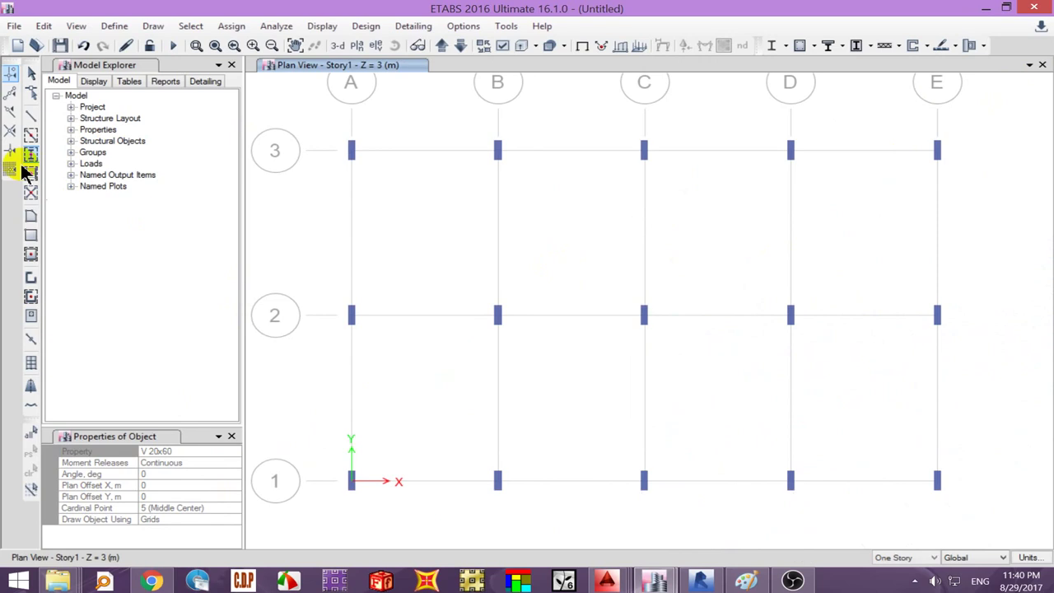
pyautogui.click(31, 136)
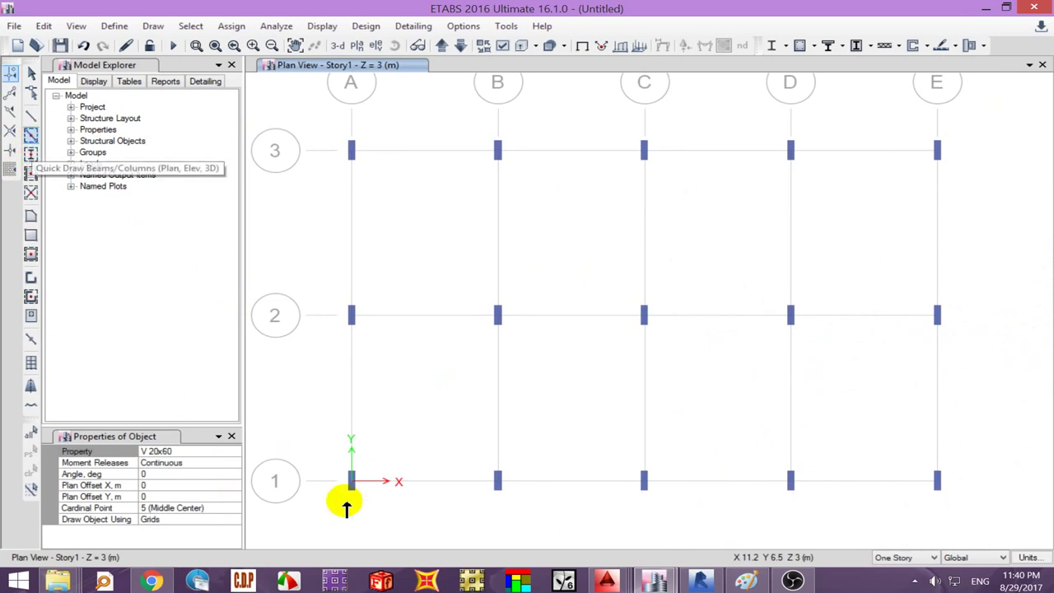
# - Draw bm 20x60 beams along every gridline and one Slab15 slab spanning A3 to E1, then select it
pyautogui.moveTo(327, 506); pyautogui.dragTo(1008, 111)
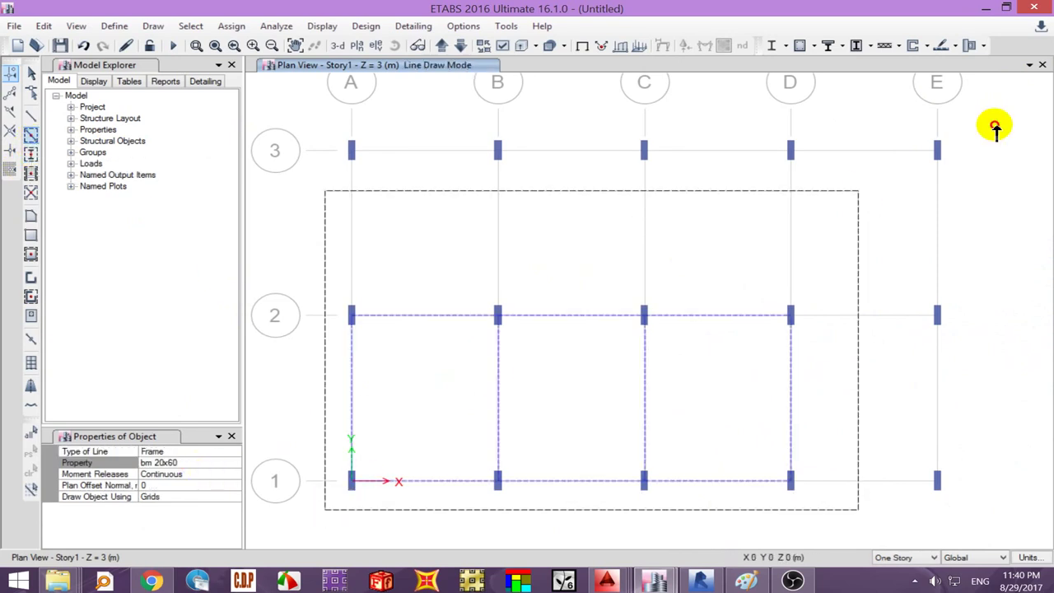
pyautogui.click(31, 234)
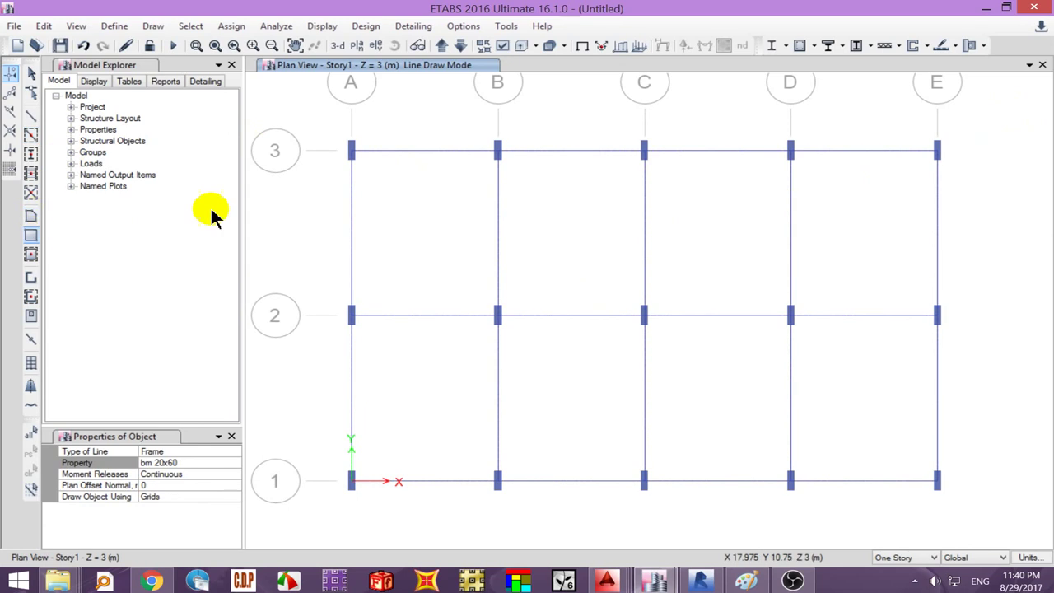
pyautogui.click(228, 453)
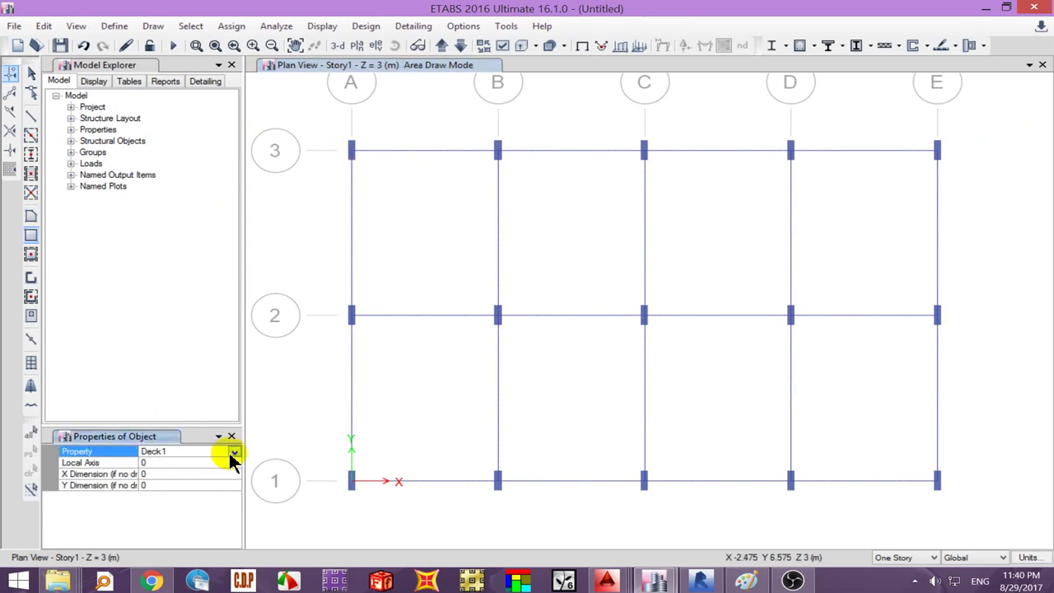
pyautogui.click(233, 453)
pyautogui.click(165, 489)
pyautogui.click(613, 282)
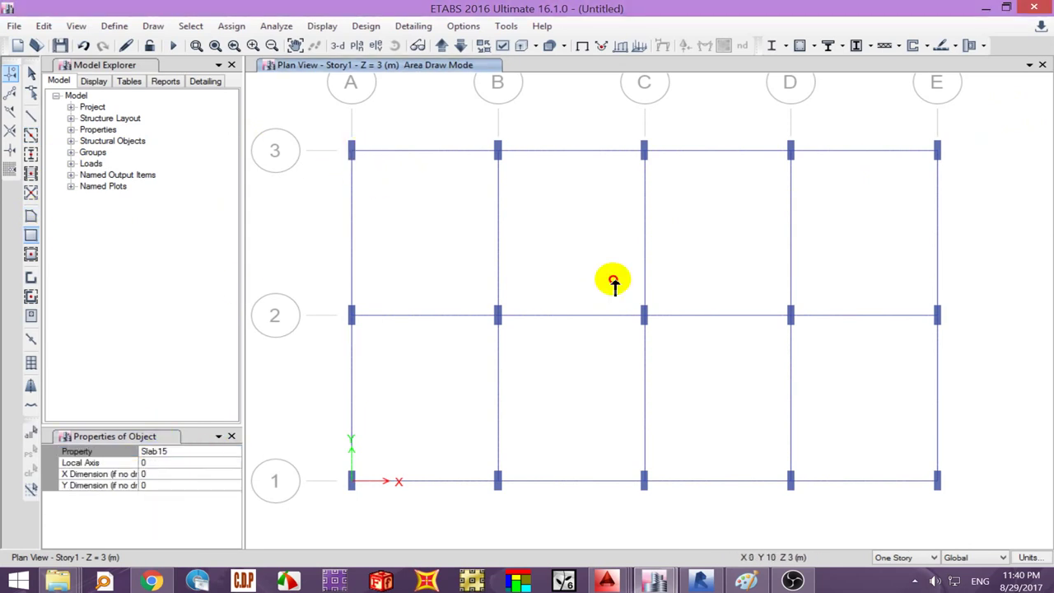
pyautogui.click(936, 480)
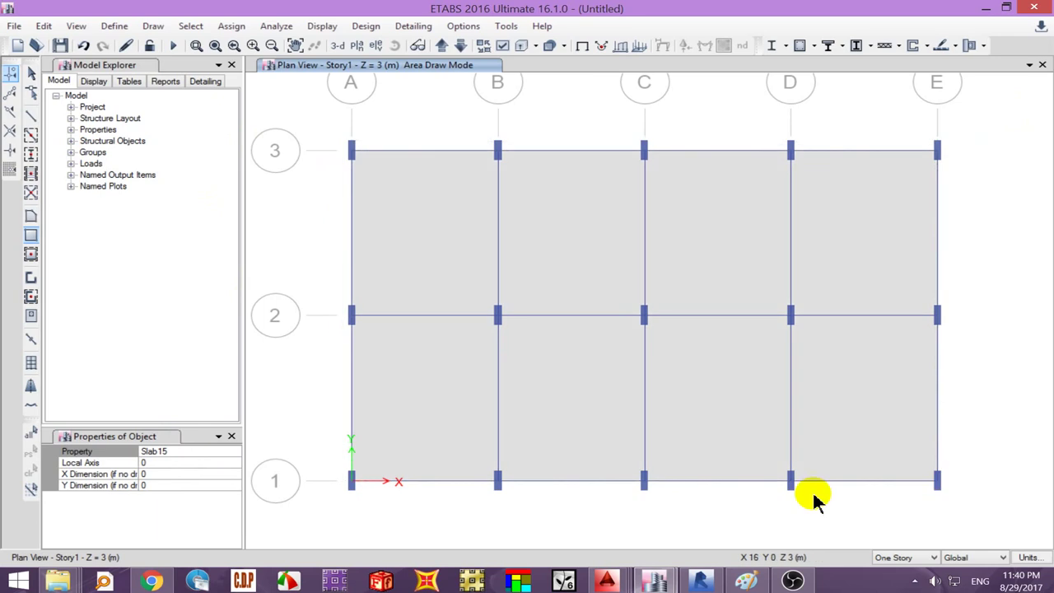
pyautogui.click(33, 74)
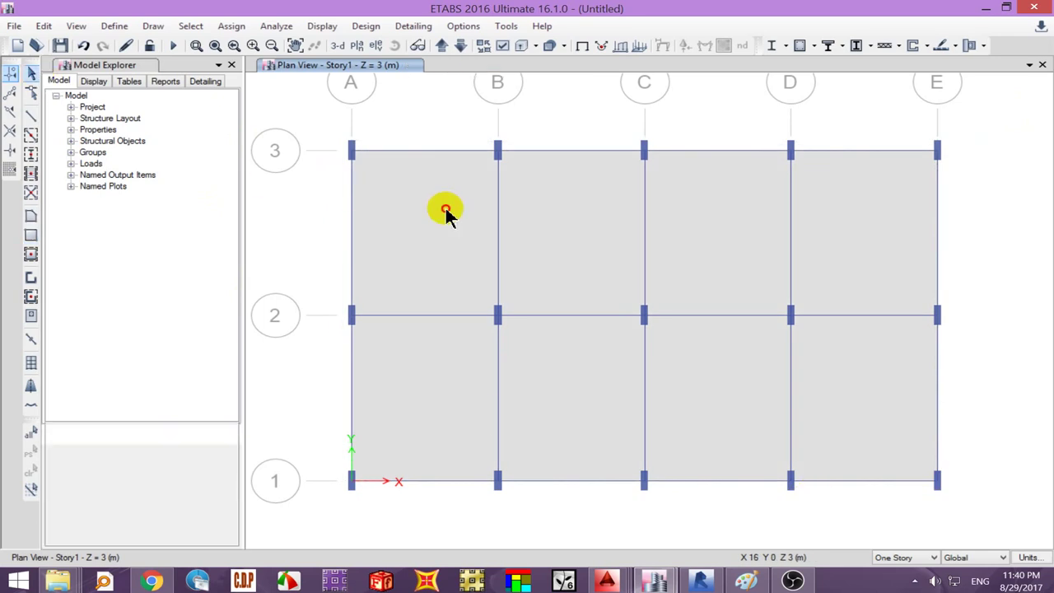
pyautogui.click(447, 210)
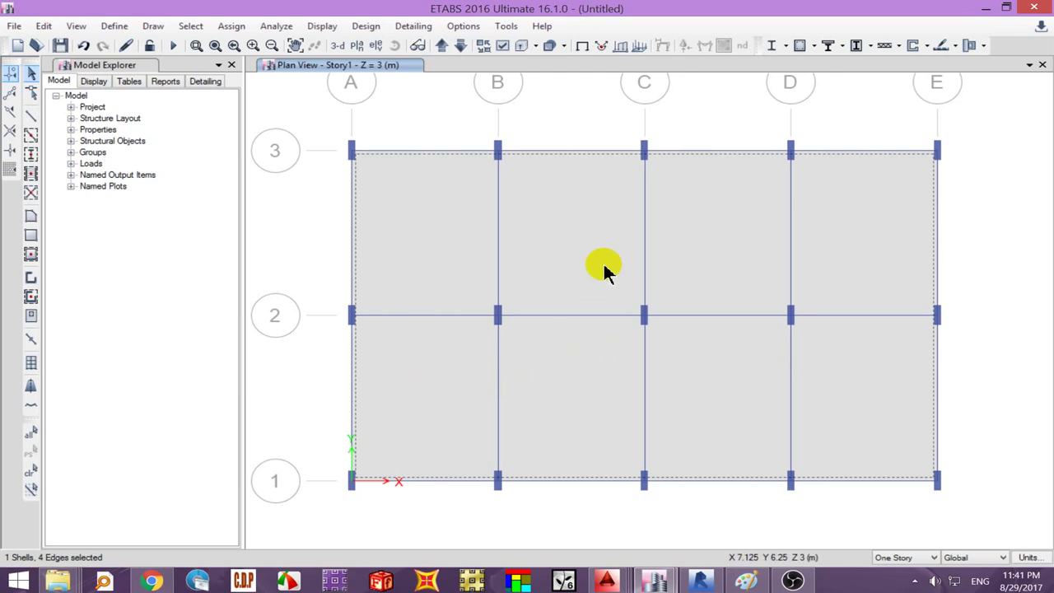
# - Divide the slab at its intersections with the visible gridlines into eight bay panels
pyautogui.click(43, 28)
pyautogui.moveTo(81, 372)
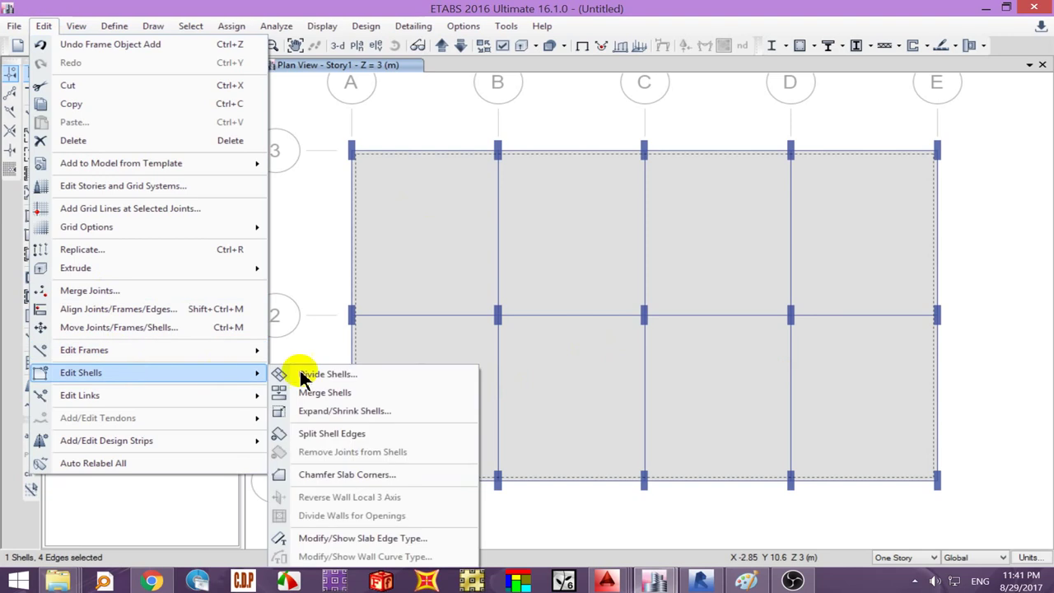
pyautogui.click(326, 376)
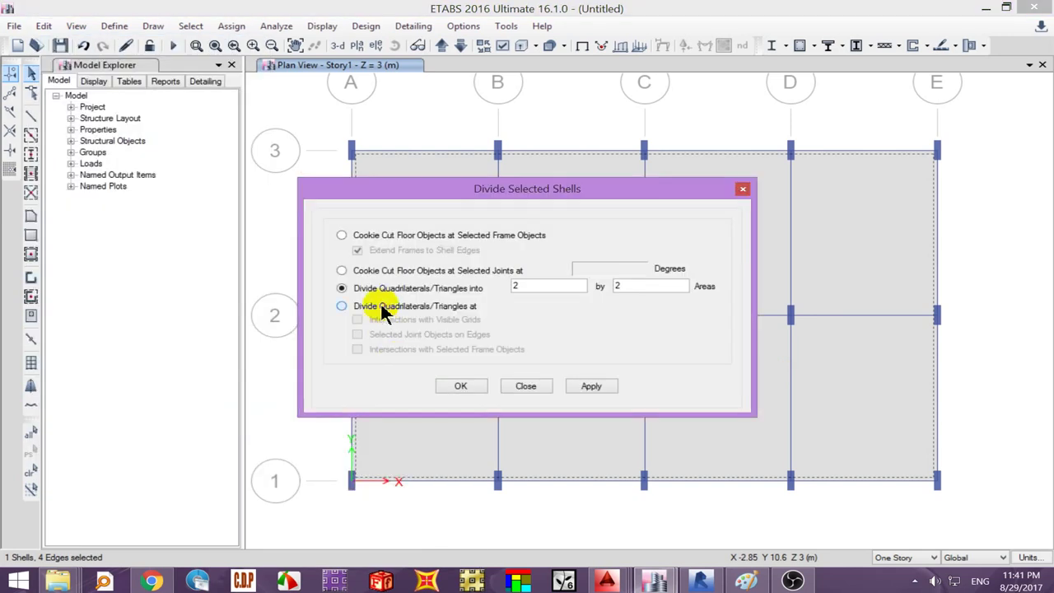
pyautogui.click(384, 311)
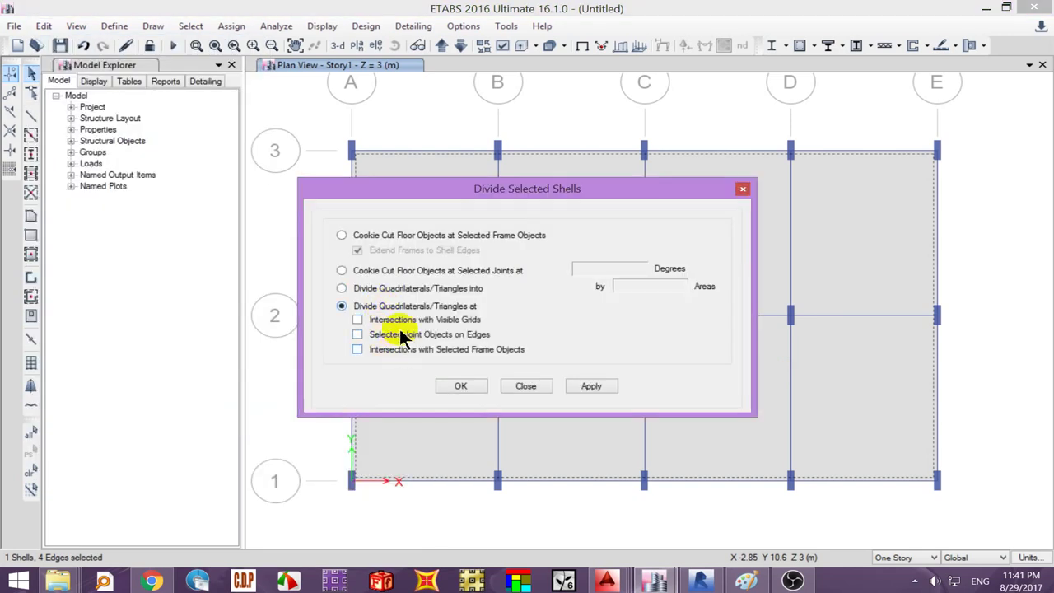
pyautogui.click(385, 323)
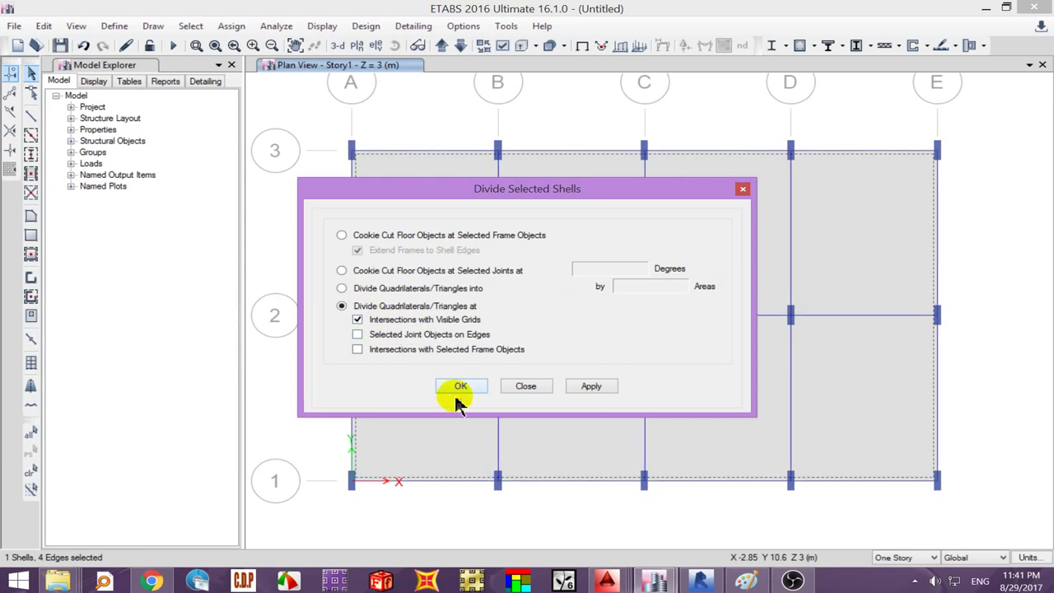
pyautogui.click(455, 392)
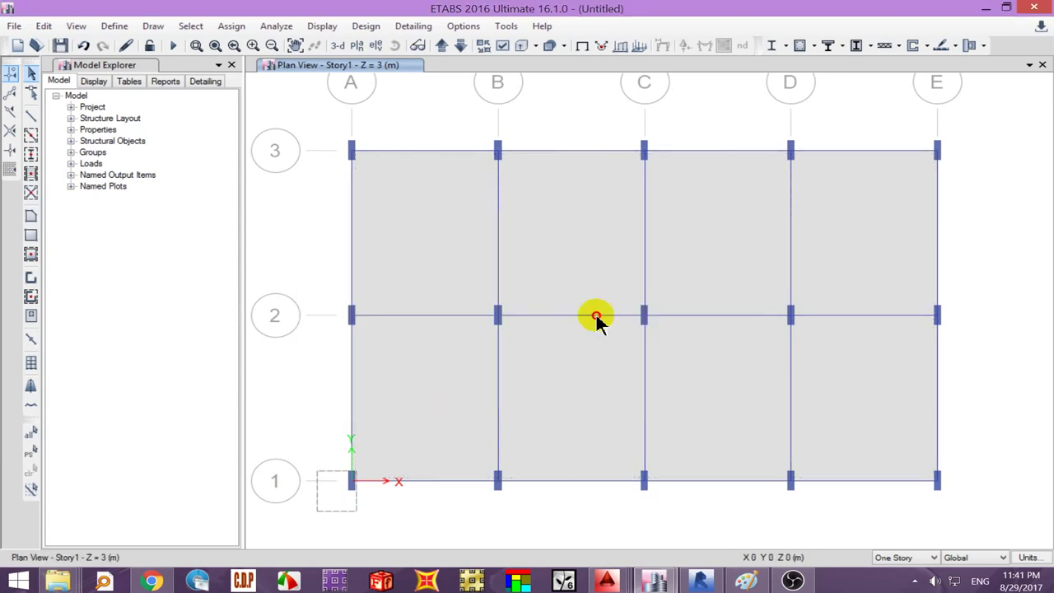
pyautogui.moveTo(1007, 112); pyautogui.dragTo(321, 506)
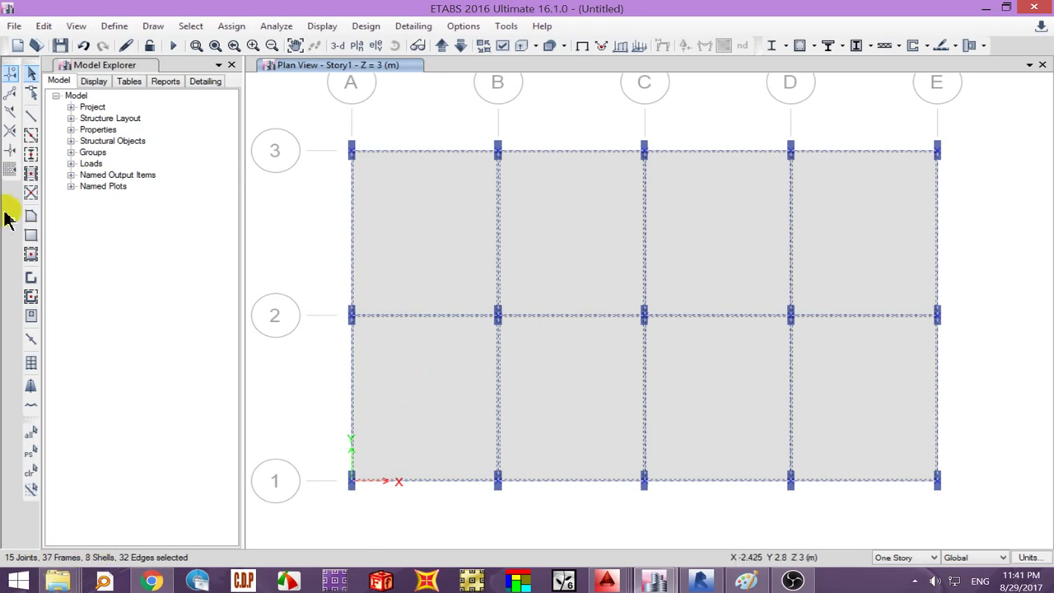
pyautogui.click(36, 459)
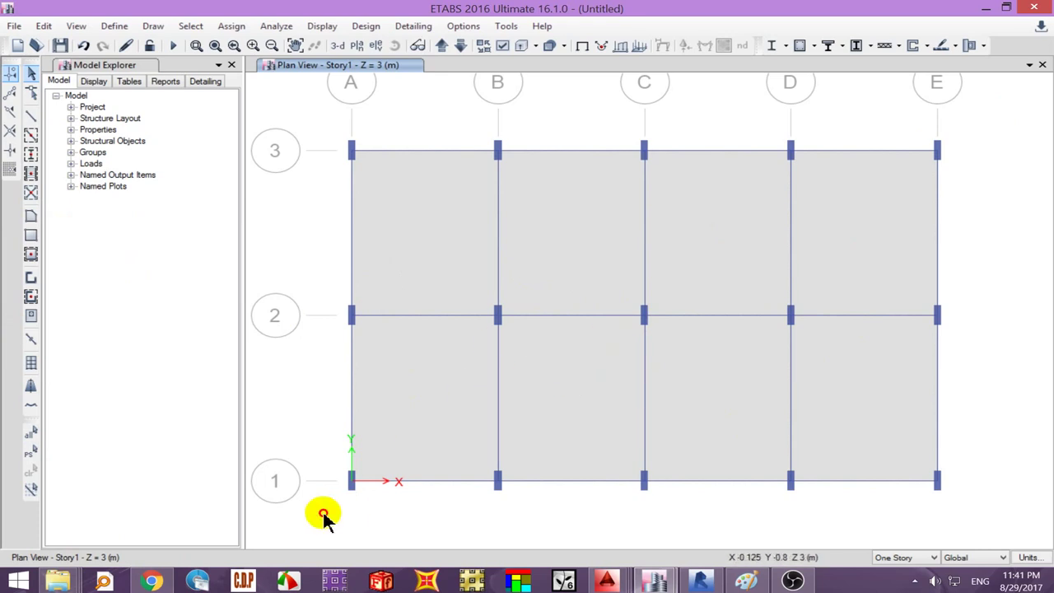
# - Assign a 0.3 uniform gravity load to all slab panels under load pattern d
pyautogui.moveTo(323, 512); pyautogui.dragTo(1005, 111)
pyautogui.click(232, 28)
pyautogui.moveTo(265, 176)
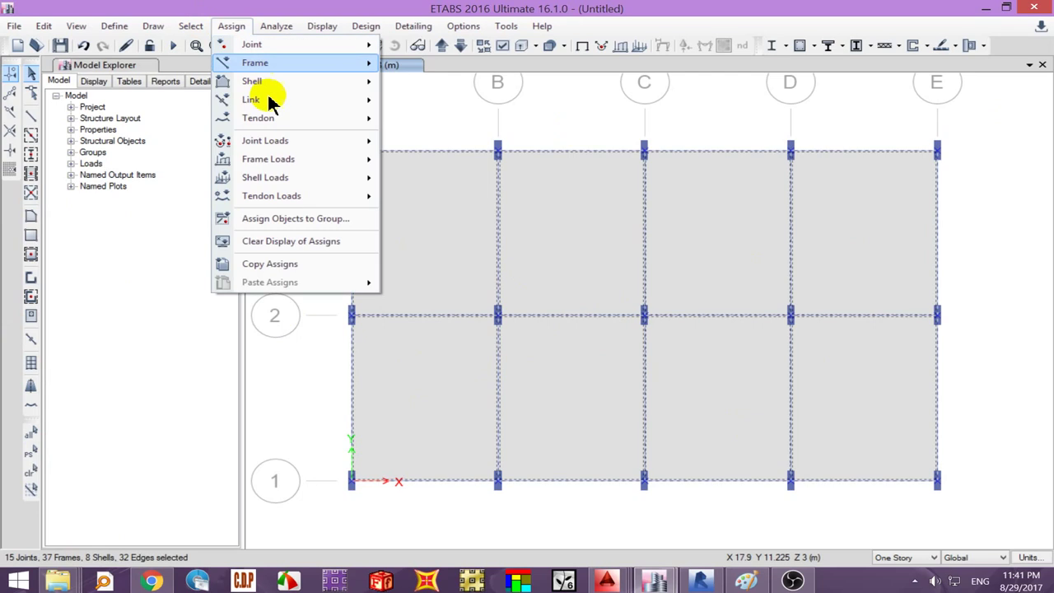
pyautogui.click(432, 197)
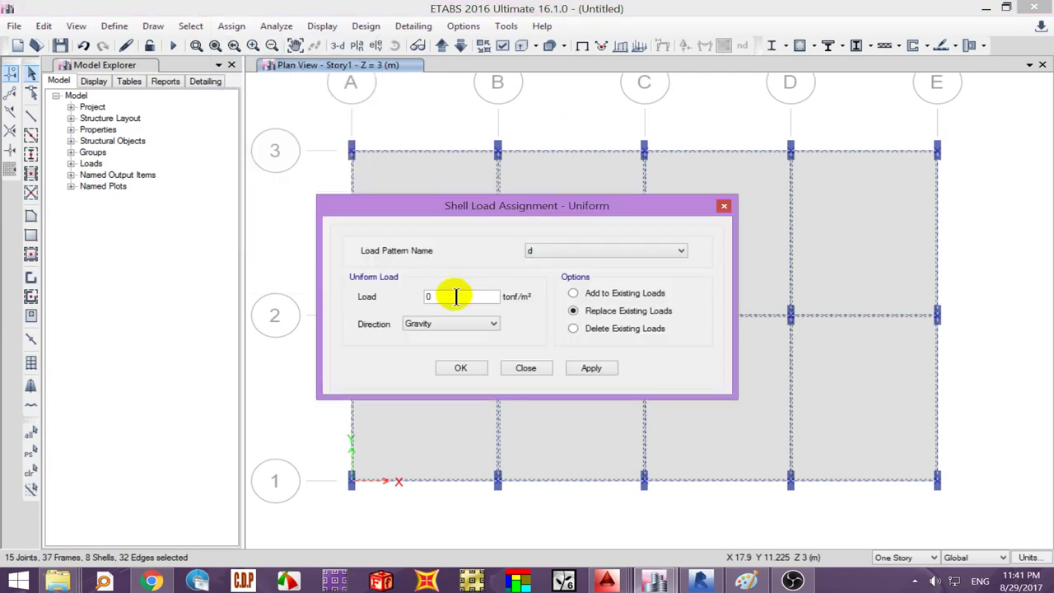
pyautogui.write('.3')
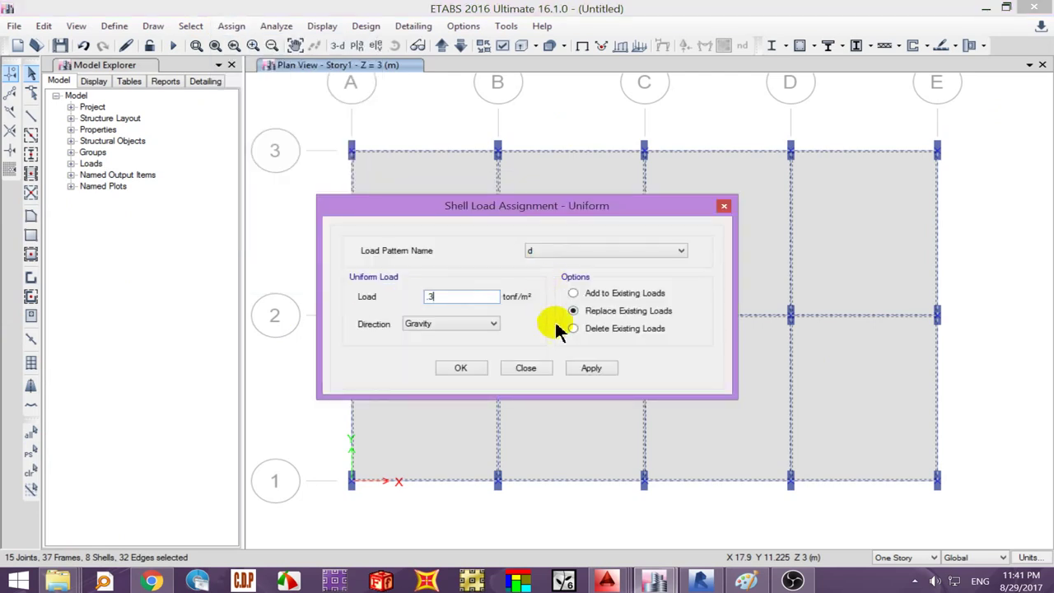
pyautogui.click(589, 371)
# - Apply the same 0.3 uniform load to the reselected panels under pattern l
pyautogui.click(25, 452)
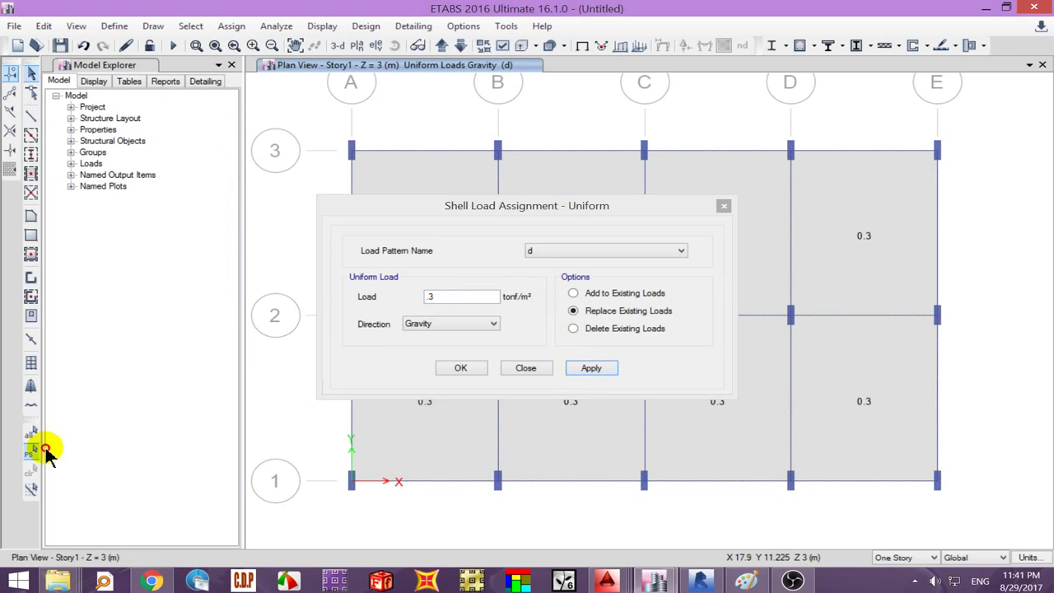
pyautogui.click(565, 249)
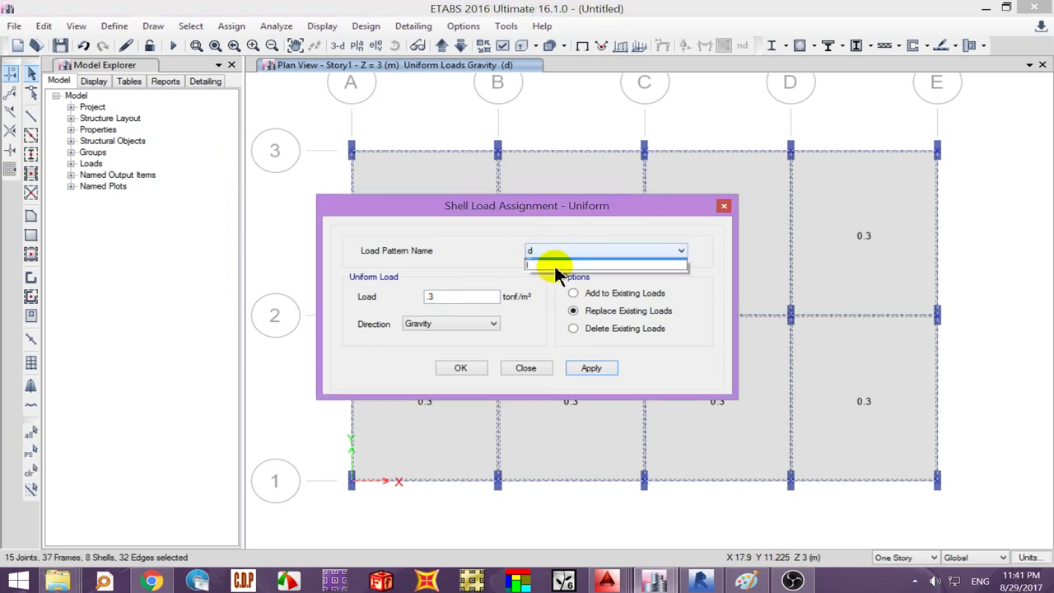
pyautogui.click(594, 370)
pyautogui.click(465, 371)
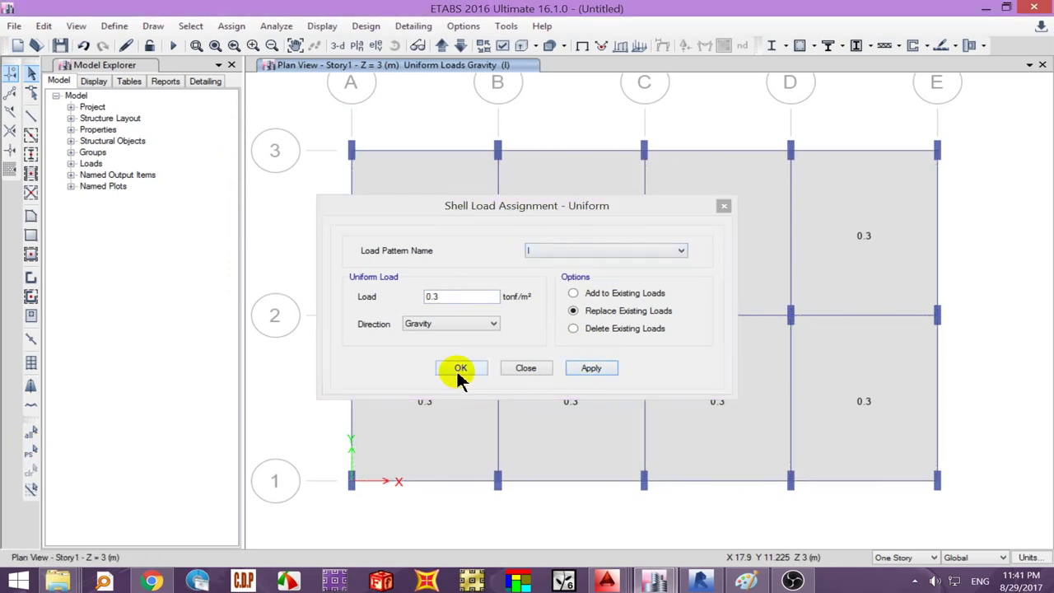
# - Check one slab panel's assigned loads in its information window, then close the load settings
pyautogui.click(431, 426)
pyautogui.rightClick(435, 420)
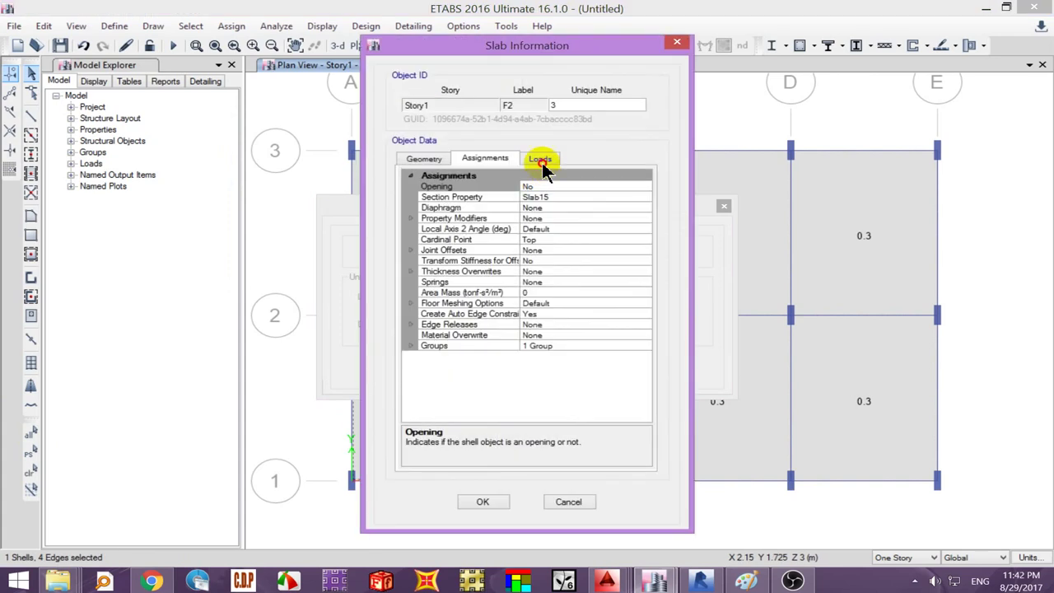
pyautogui.click(539, 159)
pyautogui.click(674, 43)
pyautogui.click(469, 366)
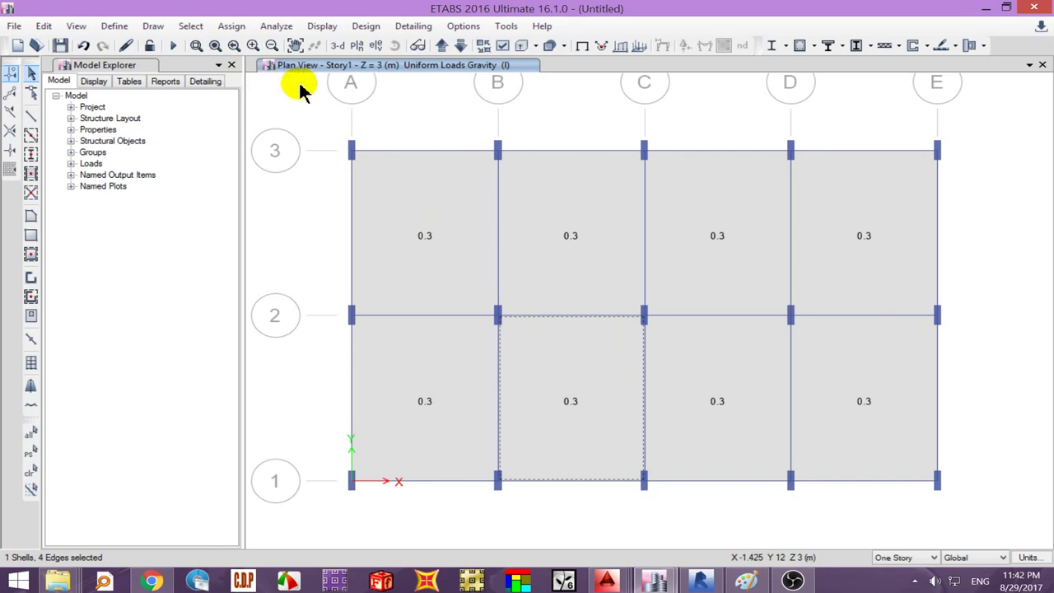
# - Release bending moment about all four edges of the selected B–C, 1–2 slab panel
pyautogui.click(233, 27)
pyautogui.moveTo(251, 81)
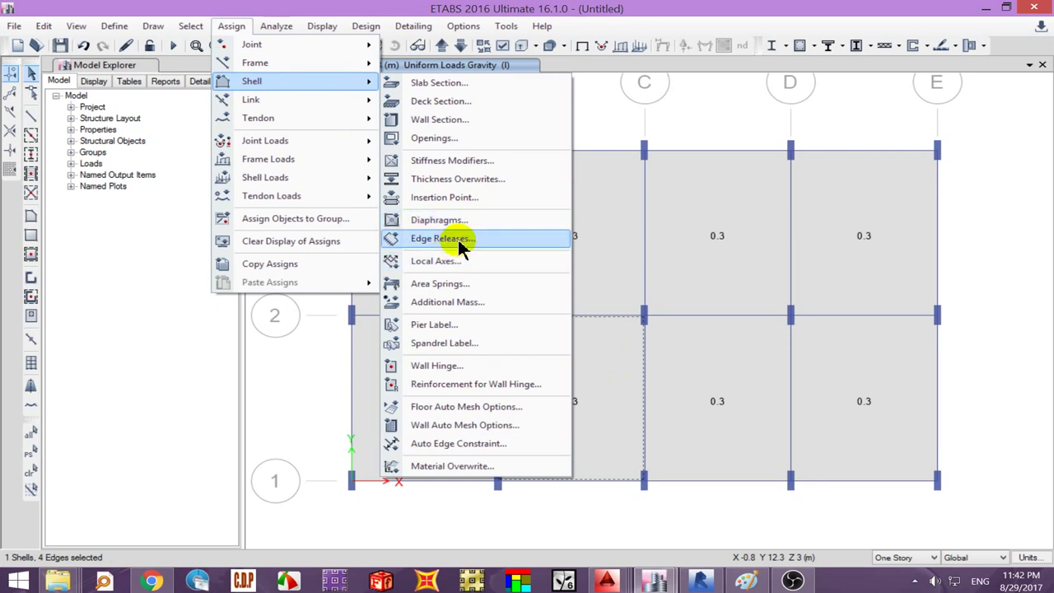
pyautogui.click(457, 238)
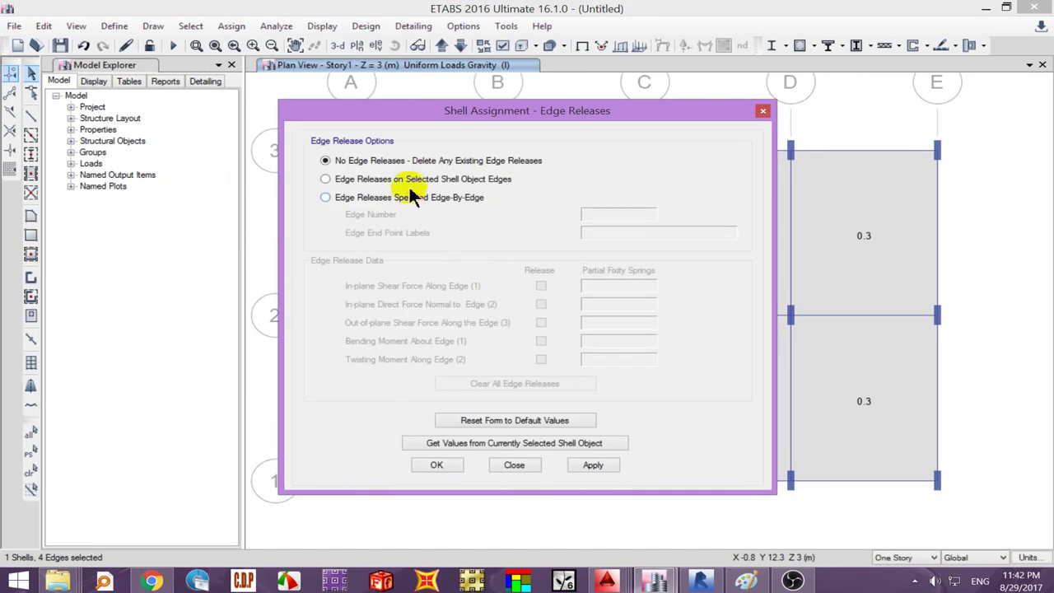
pyautogui.click(414, 181)
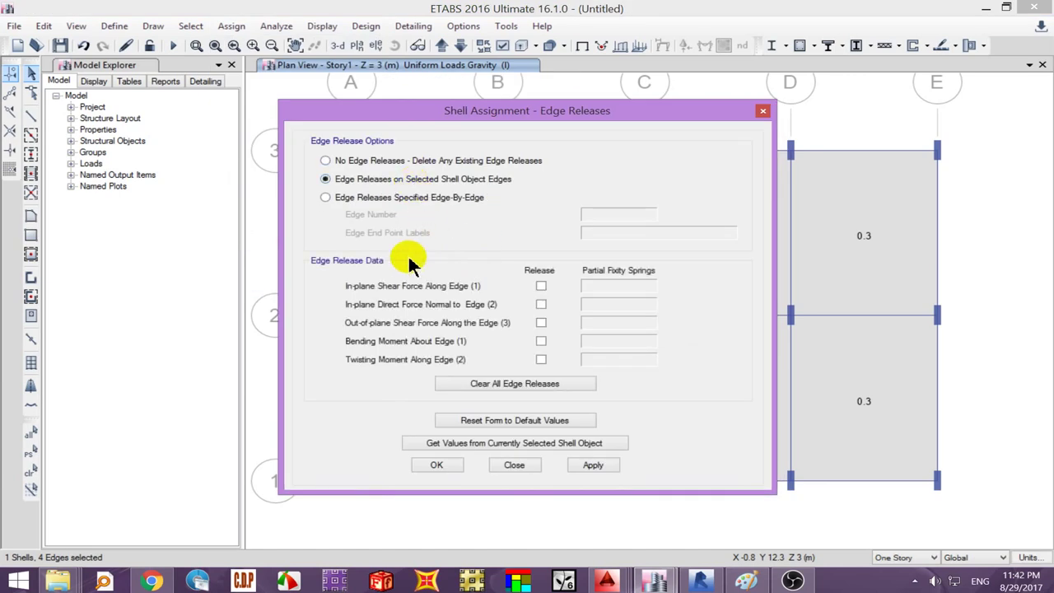
pyautogui.click(541, 341)
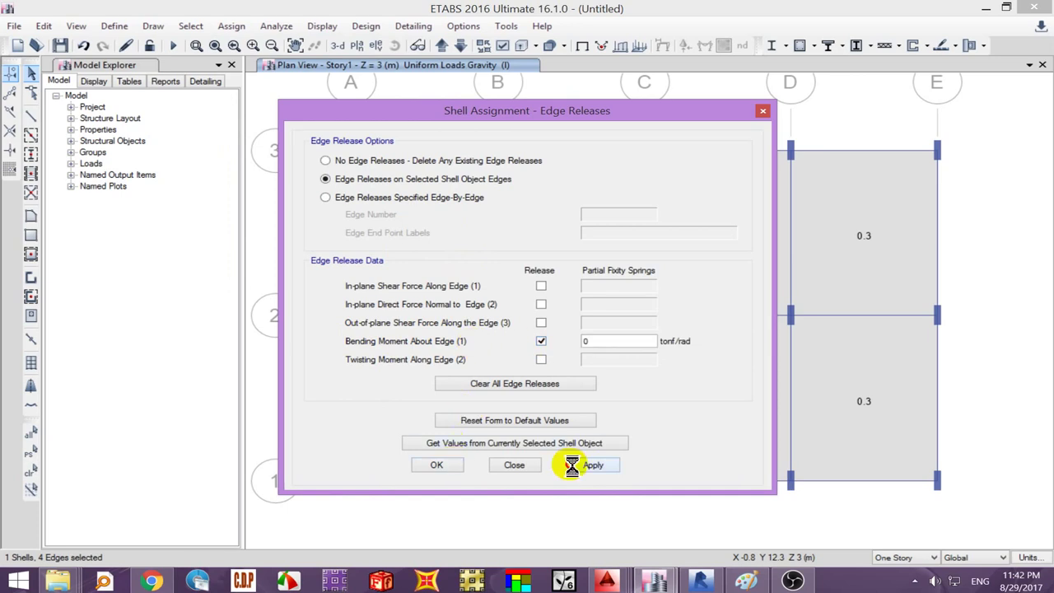
pyautogui.click(438, 465)
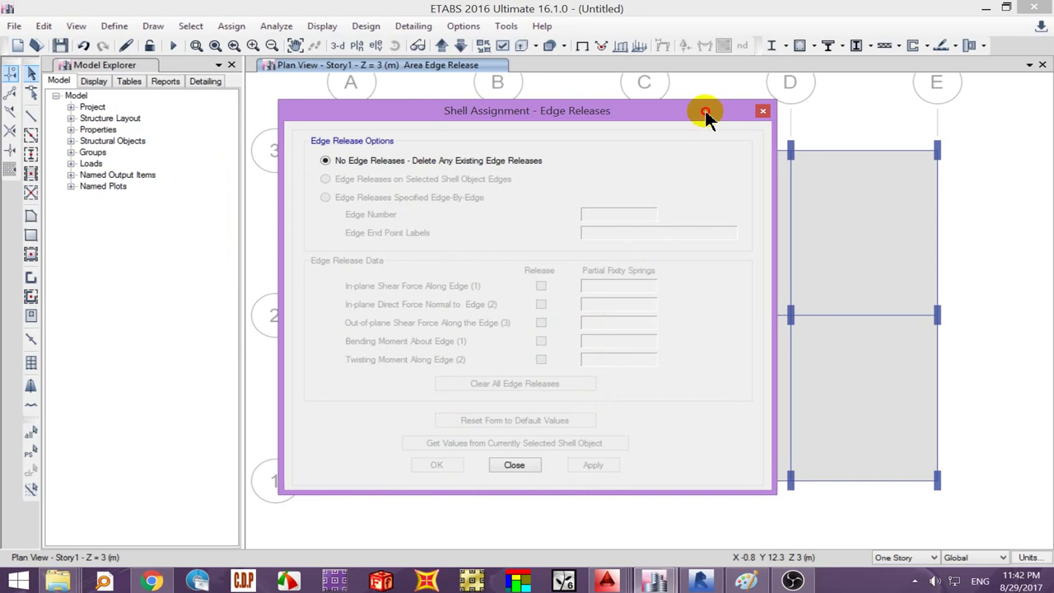
pyautogui.moveTo(680, 111)
pyautogui.mouseDown()
pyautogui.moveTo(284, 151)
pyautogui.moveTo(341, 115)
pyautogui.mouseUp()
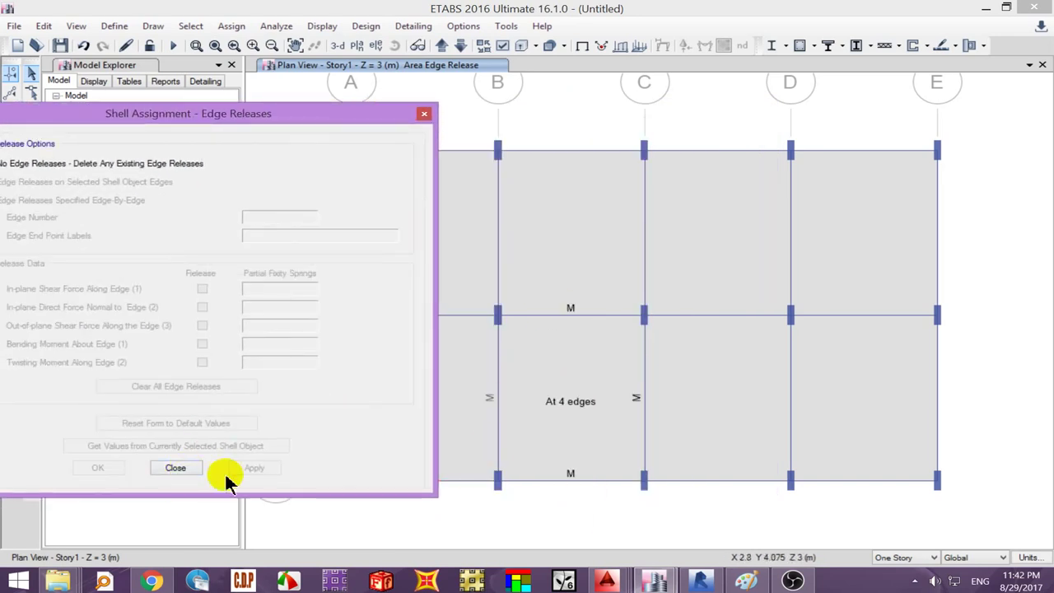
pyautogui.click(175, 467)
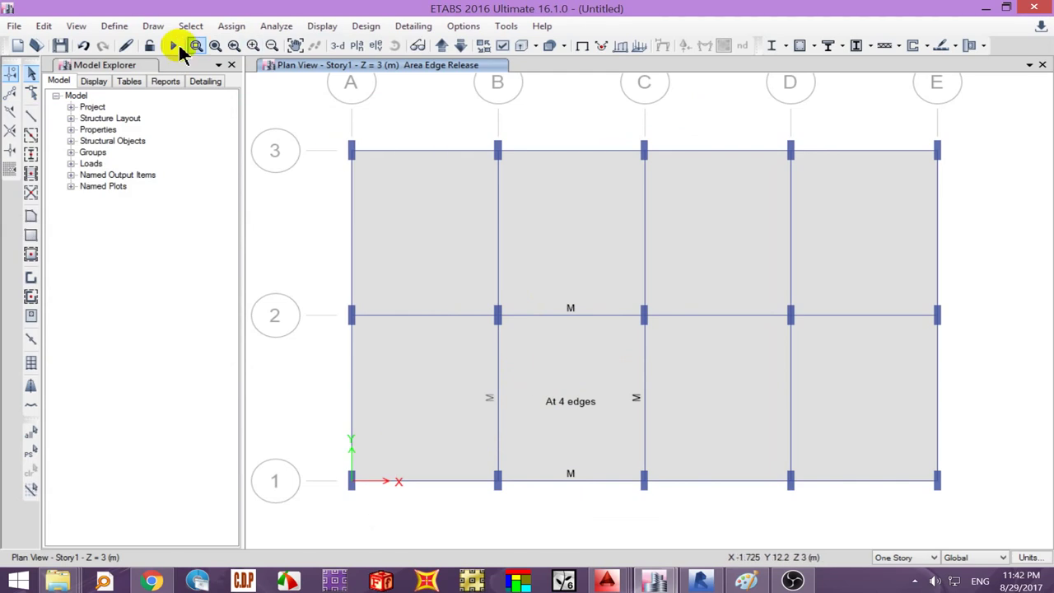
# - Save the model as '121' and run the analysis with F5
pyautogui.hotkey('ctrl', 's')
pyautogui.write('121')
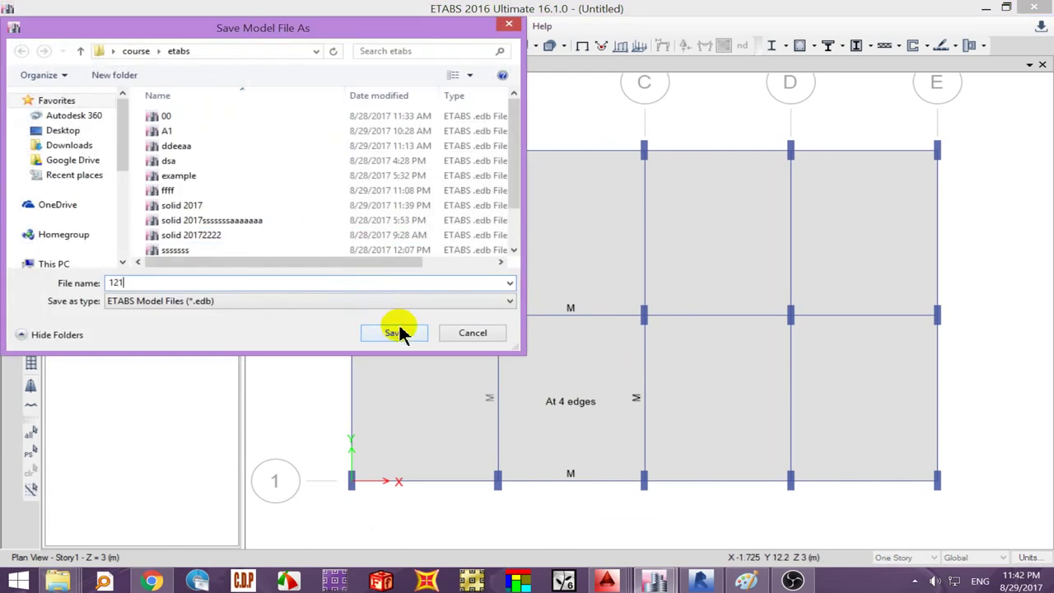
pyautogui.click(395, 333)
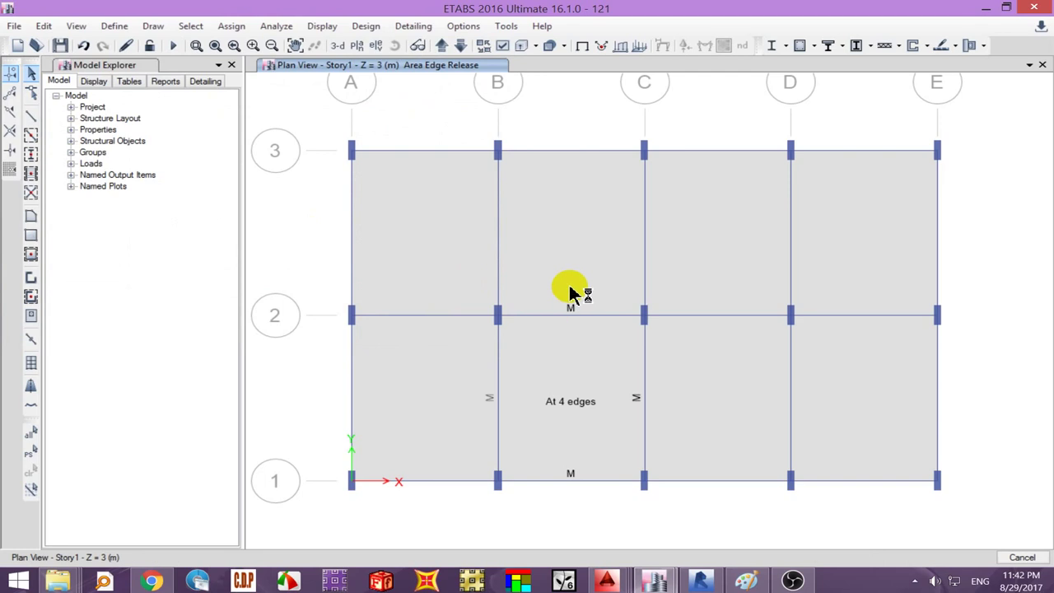
pyautogui.press('F5')
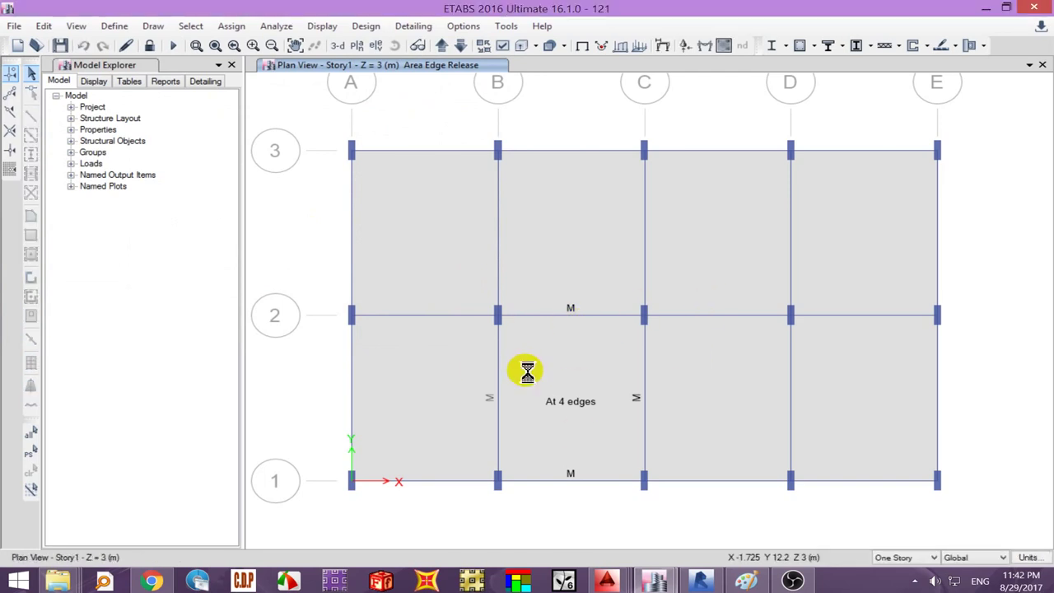
# - Display resultant M11 shell moment contours for the Dead load case
pyautogui.click(723, 46)
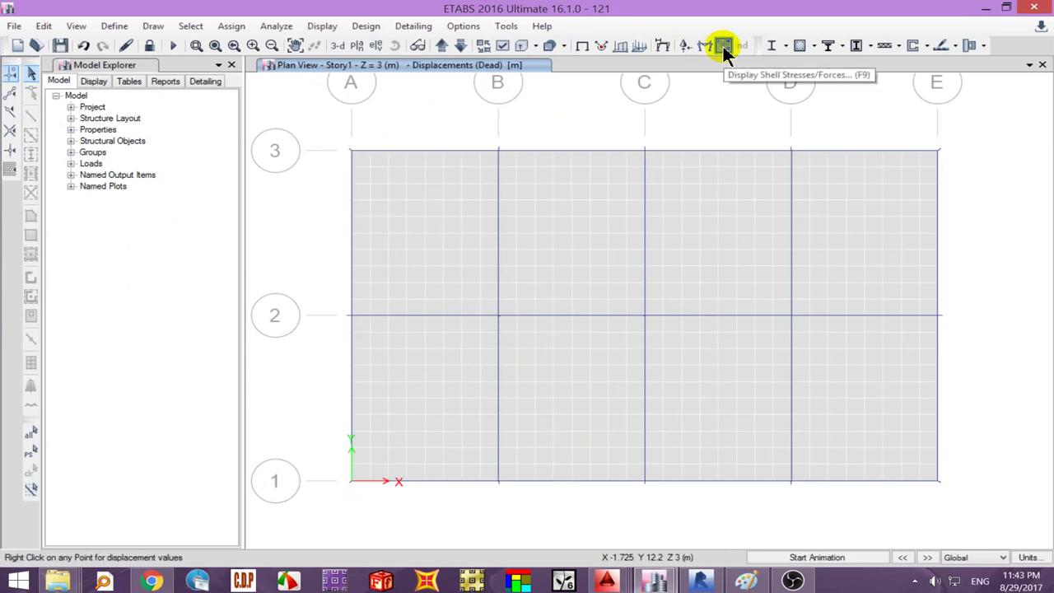
pyautogui.click(722, 46)
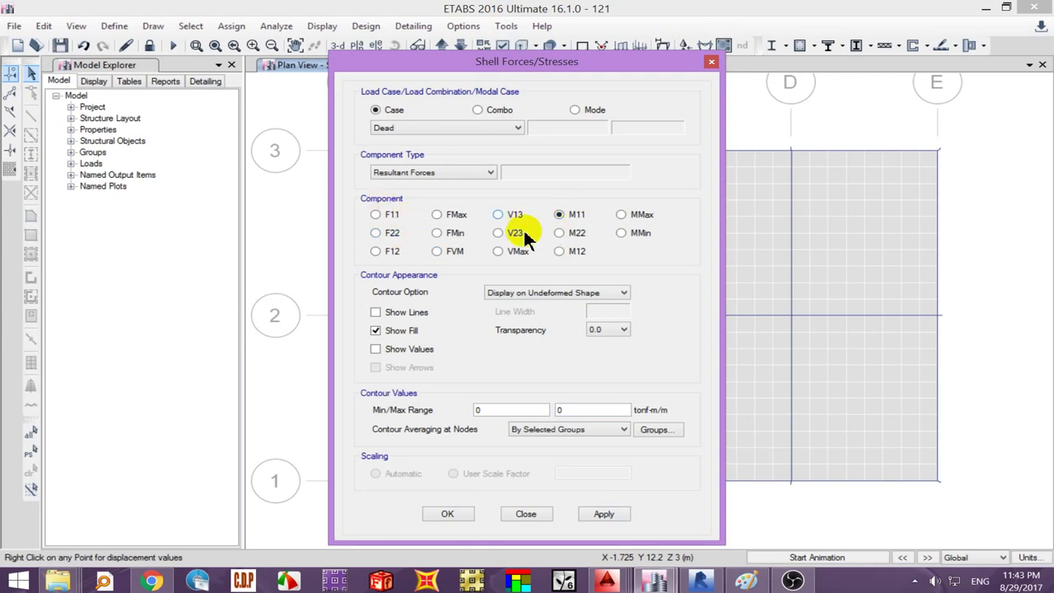
pyautogui.click(608, 516)
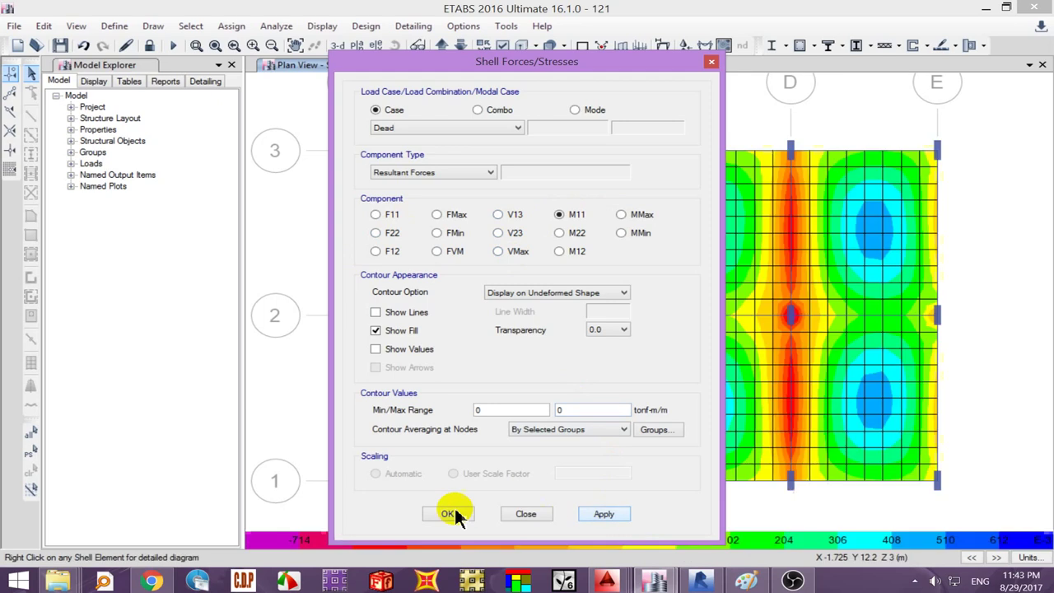
pyautogui.click(451, 510)
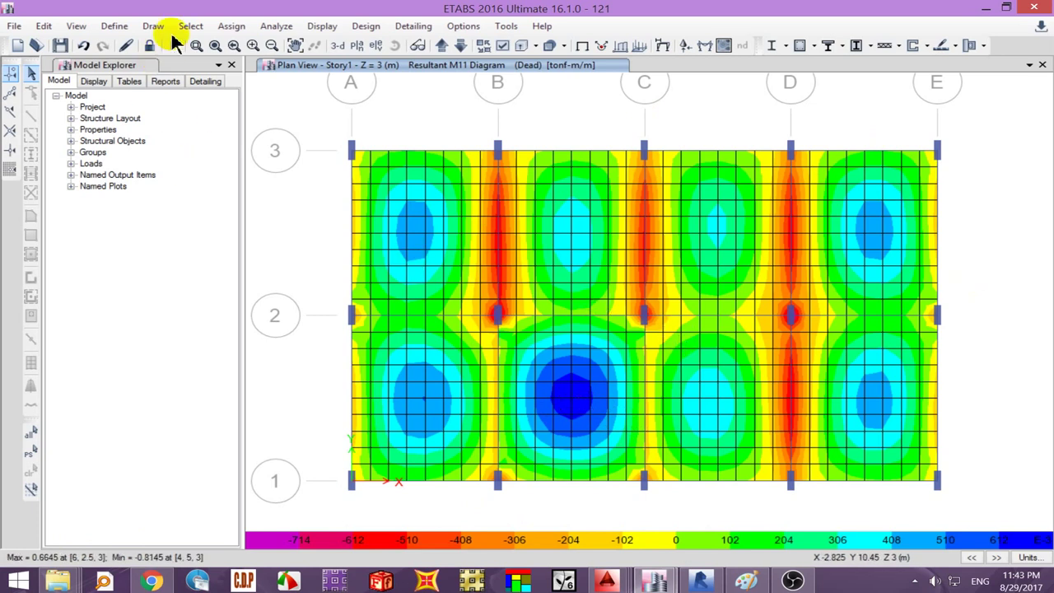
pyautogui.click(155, 26)
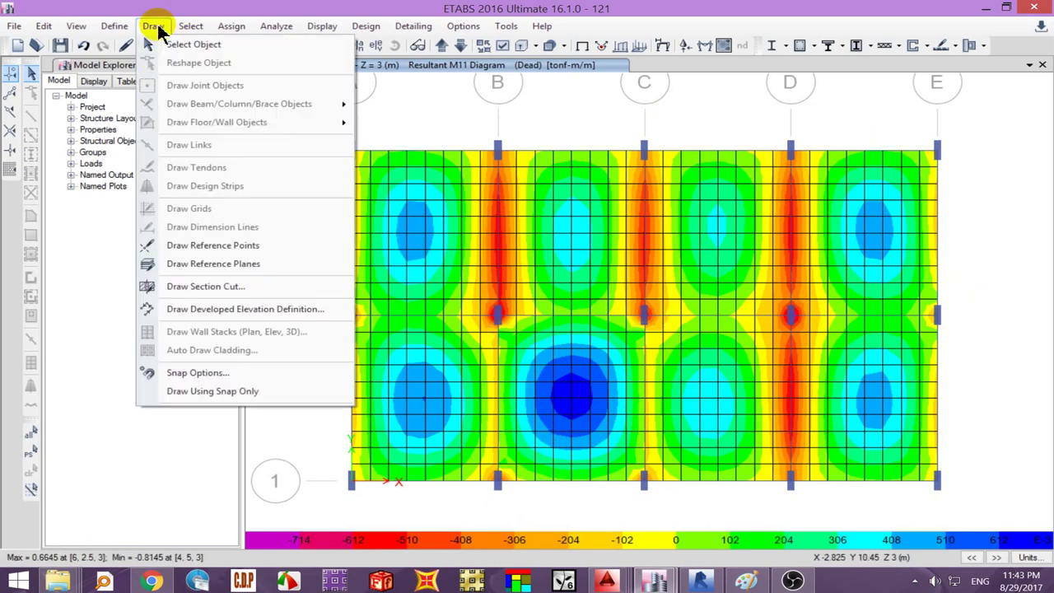
pyautogui.click(206, 286)
pyautogui.click(328, 238)
pyautogui.click(810, 251)
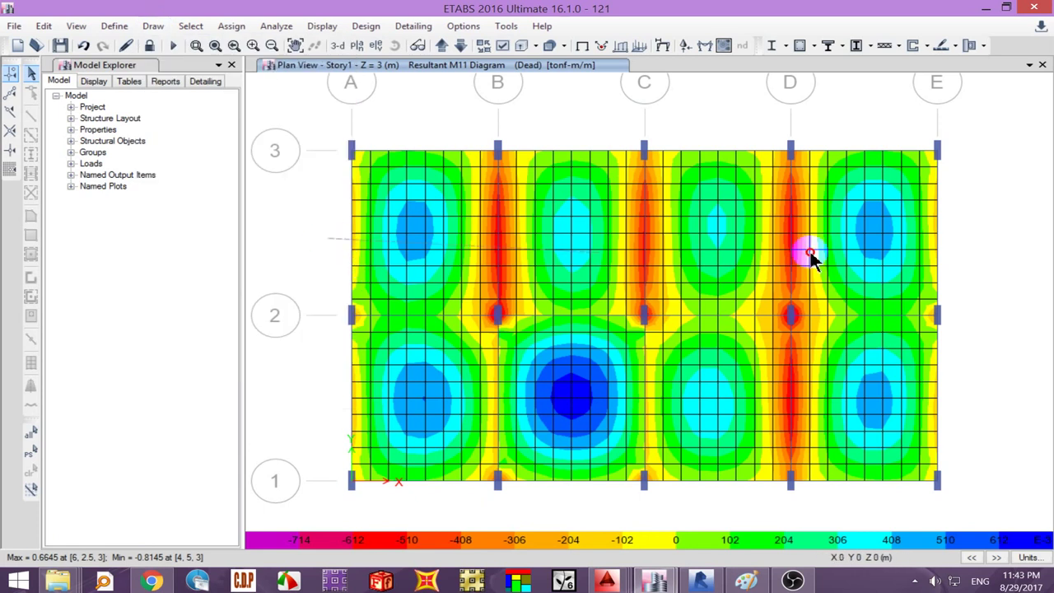
pyautogui.click(976, 233)
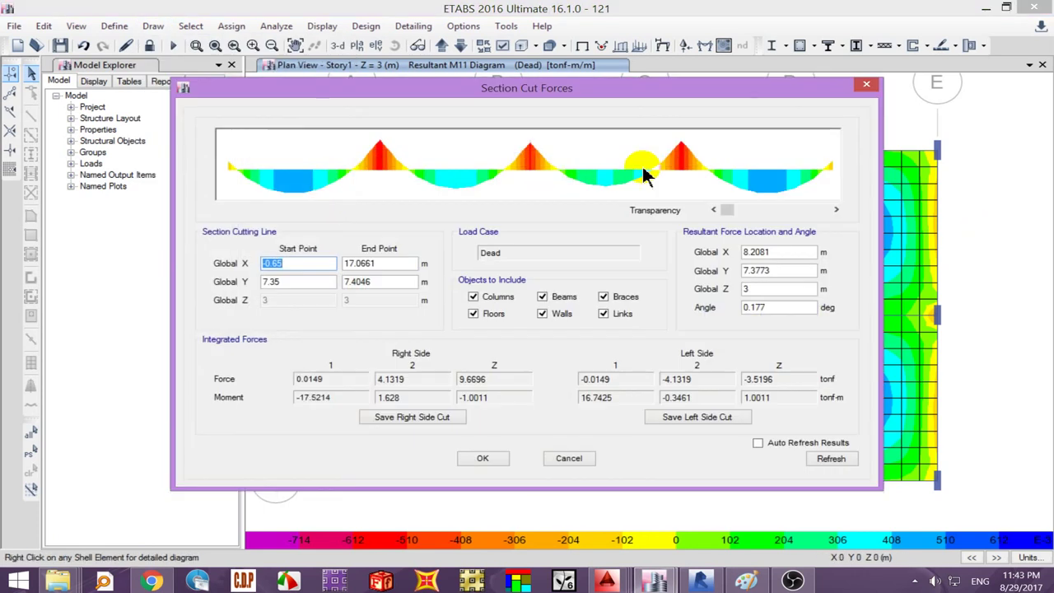
pyautogui.click(867, 88)
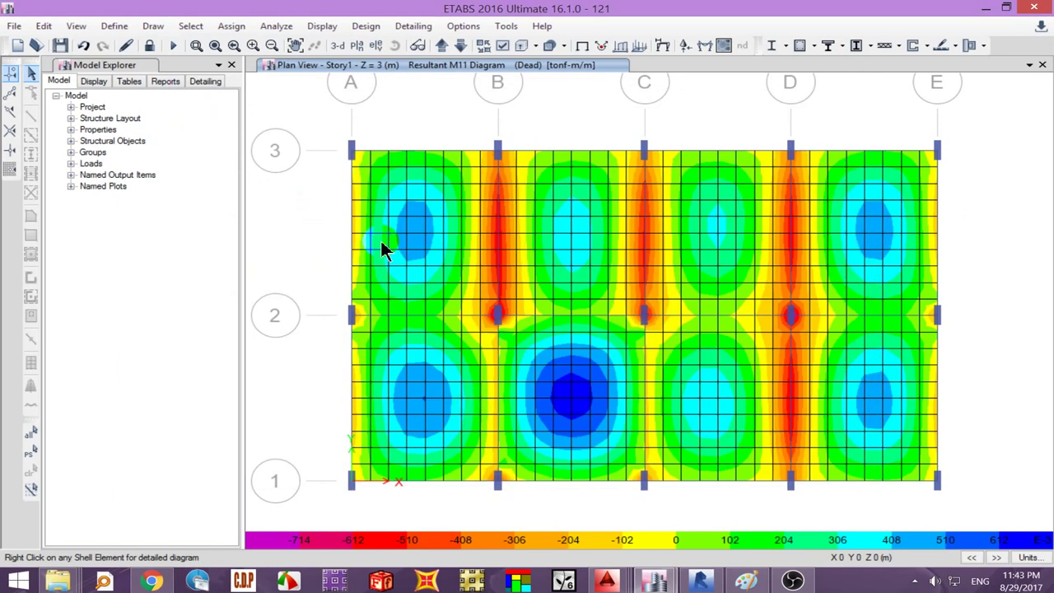
pyautogui.click(153, 26)
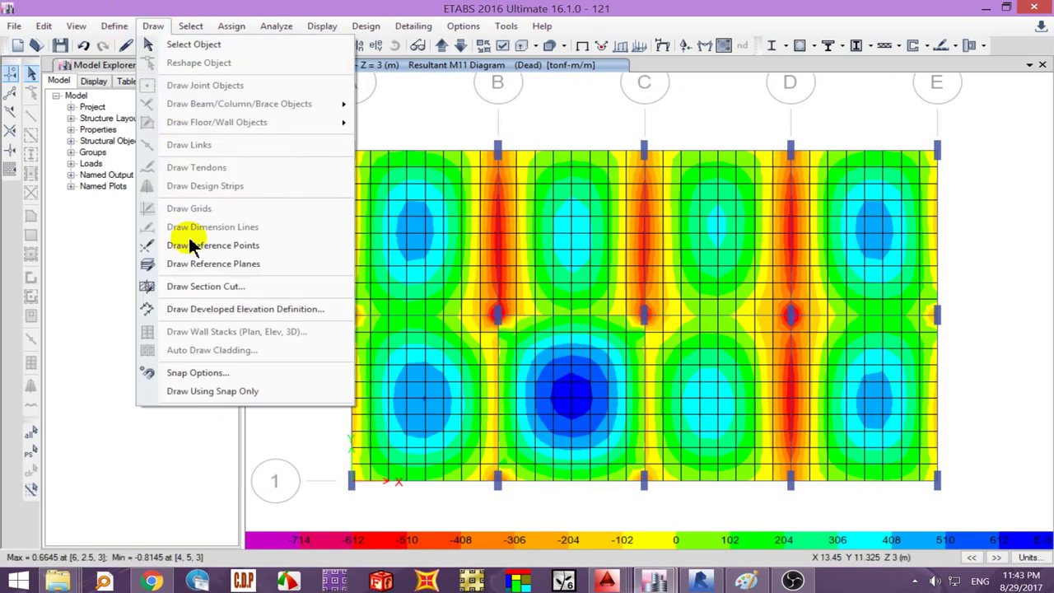
pyautogui.click(206, 284)
pyautogui.click(315, 401)
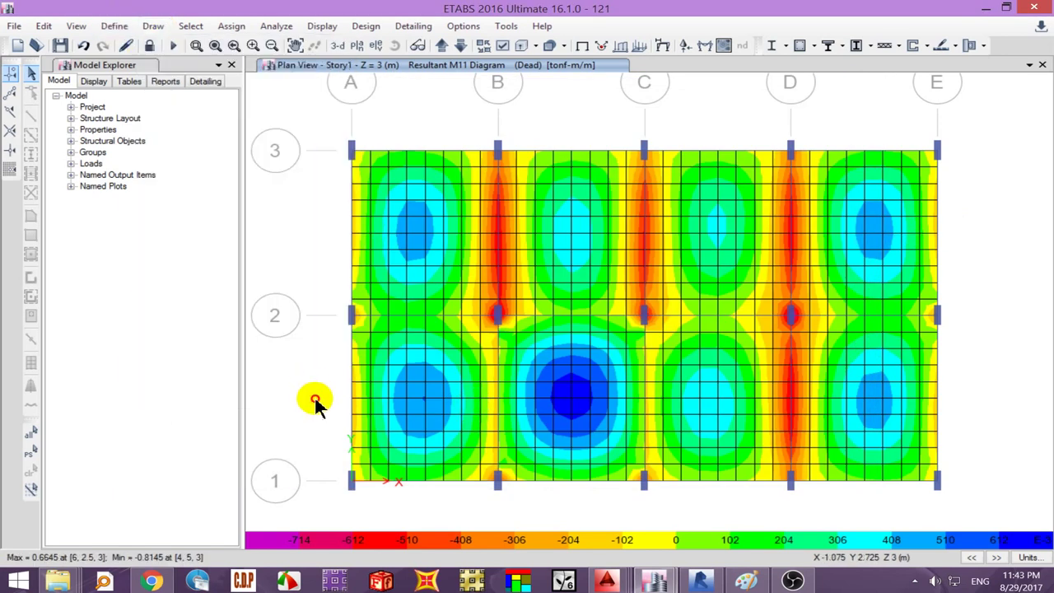
pyautogui.click(988, 399)
pyautogui.click(539, 313)
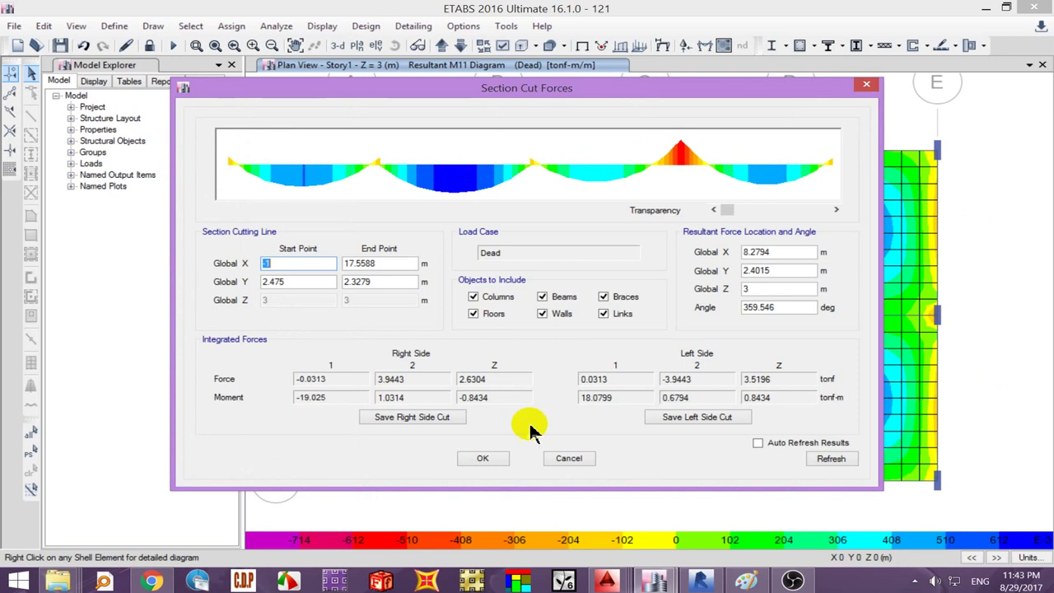
pyautogui.click(560, 459)
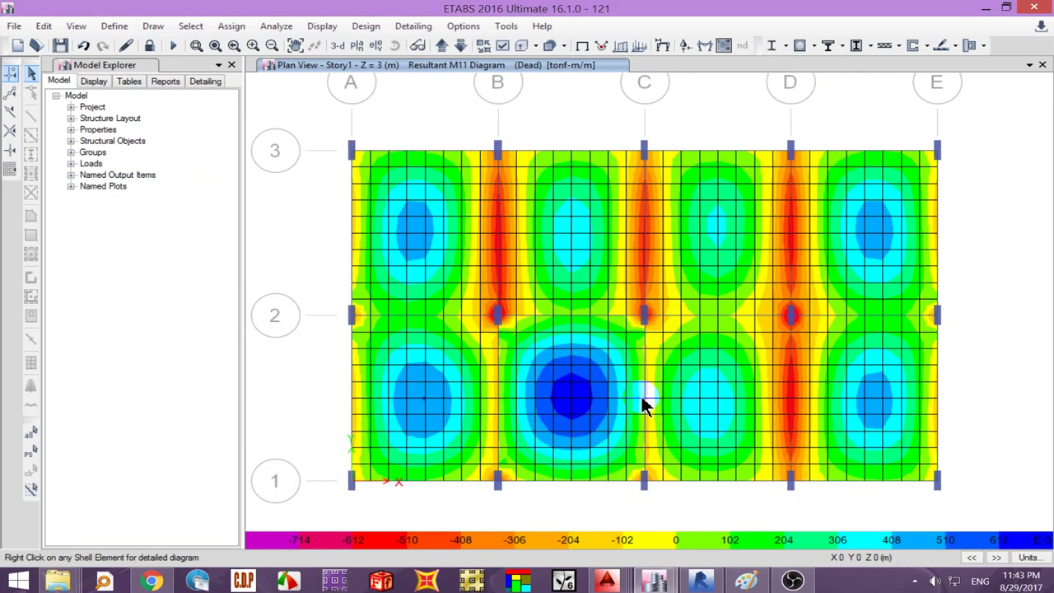
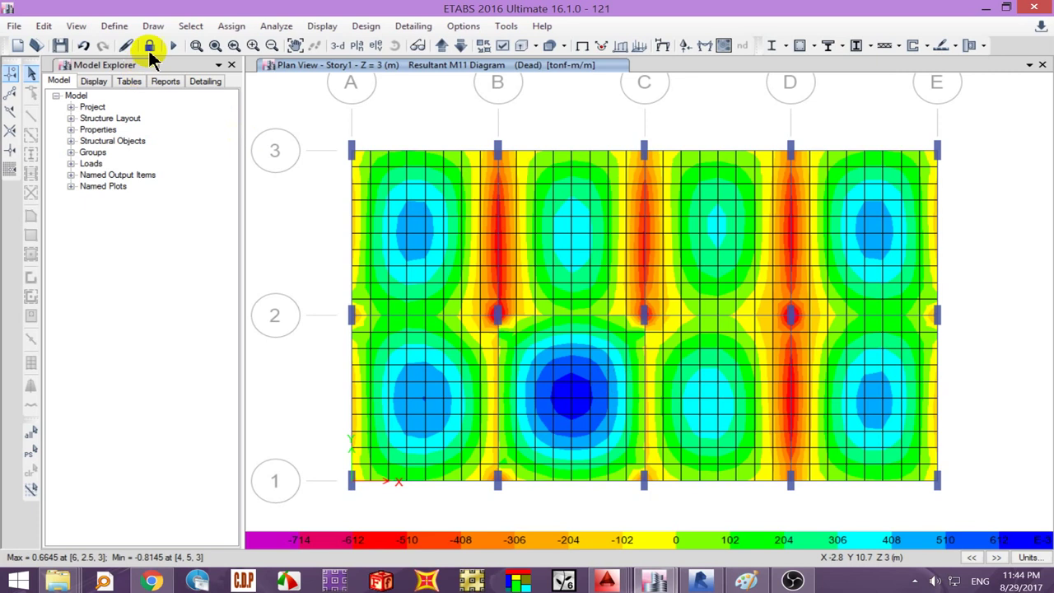
# - Unlock the model, deleting the analysis results, and make trial selections of slab panels
pyautogui.click(149, 51)
pyautogui.click(568, 344)
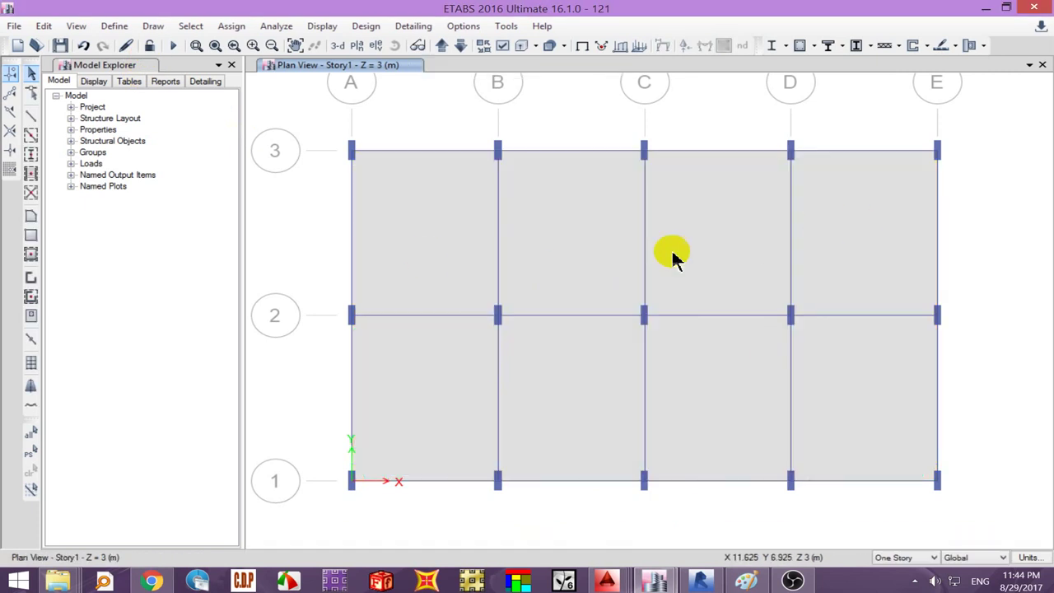
pyautogui.click(469, 234)
pyautogui.click(514, 226)
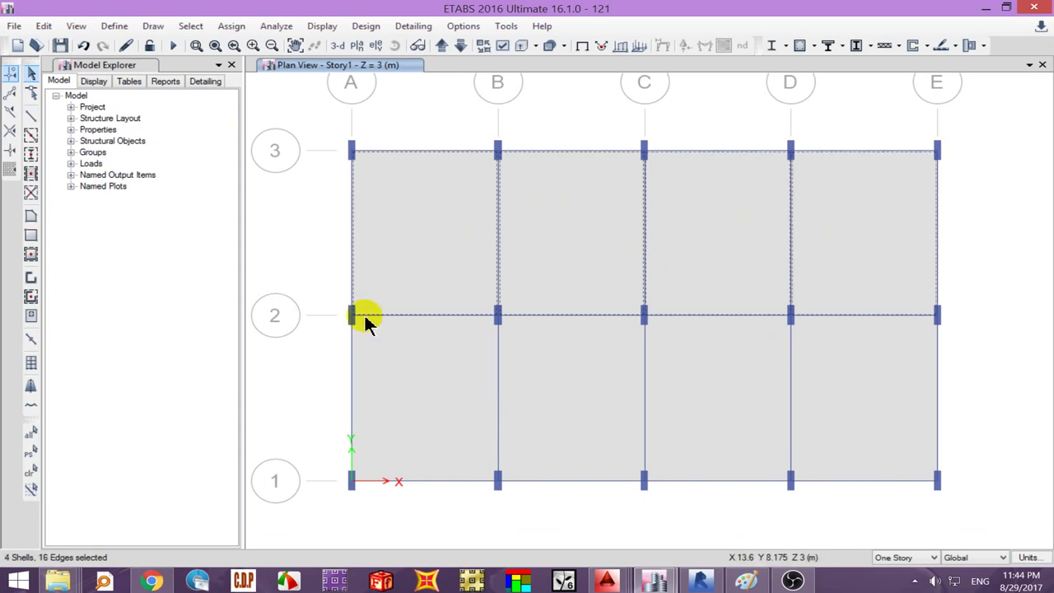
pyautogui.click(546, 227)
pyautogui.moveTo(970, 112); pyautogui.dragTo(316, 340)
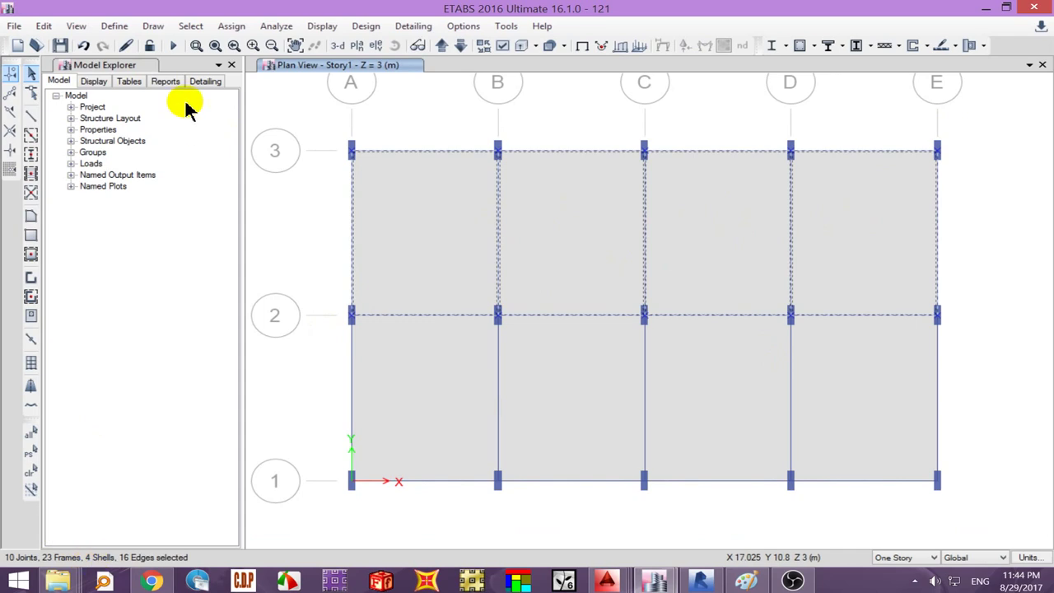
pyautogui.click(44, 25)
pyautogui.moveTo(80, 372)
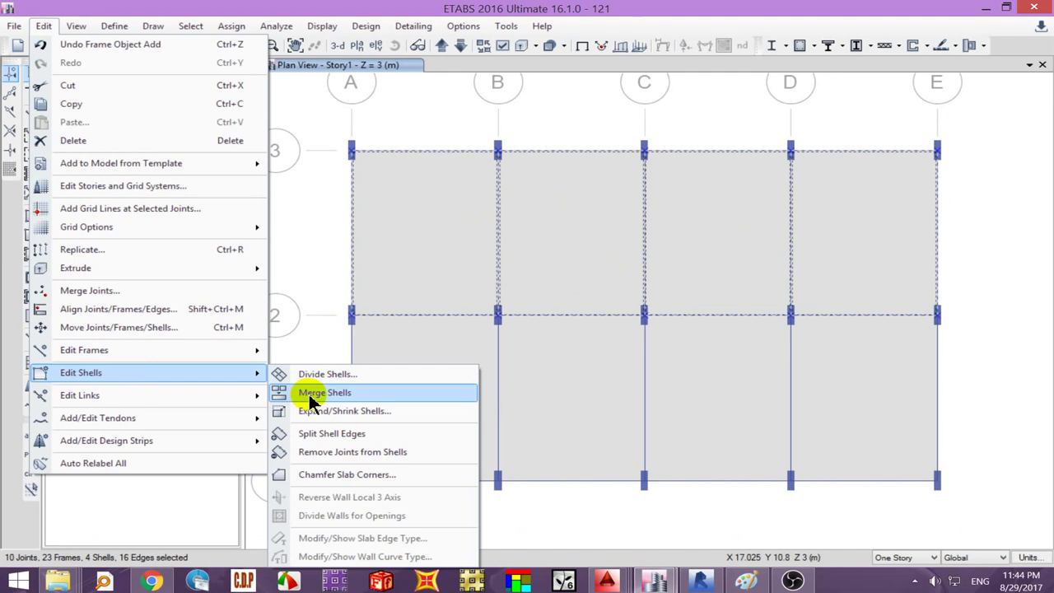
pyautogui.click(313, 395)
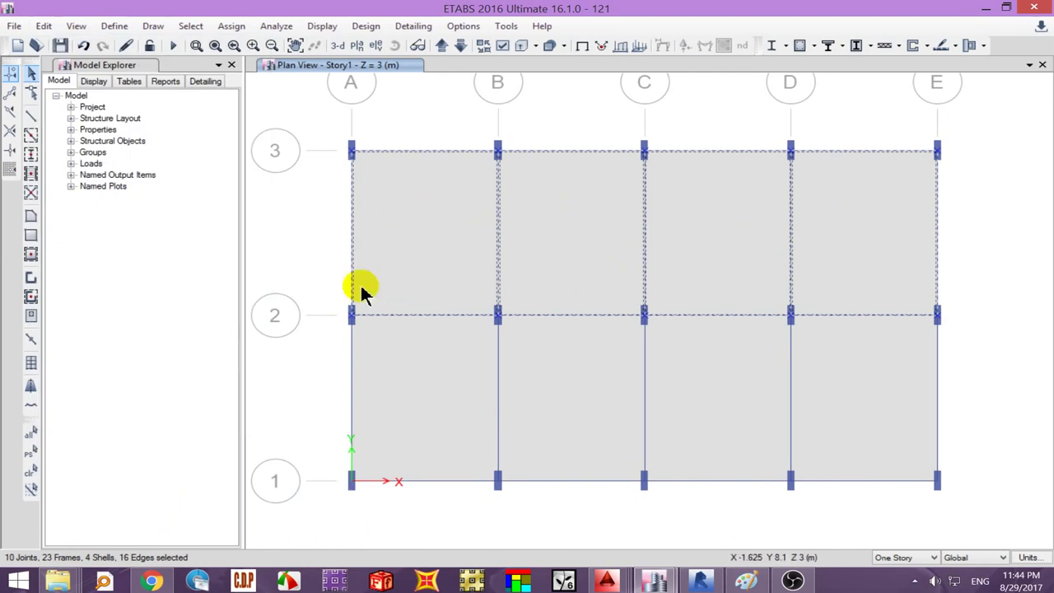
# - Merge slab panels A–B and B–C between grids 2 and 3 into one shell
pyautogui.click(381, 375)
pyautogui.hotkey('ctrl', 'q')
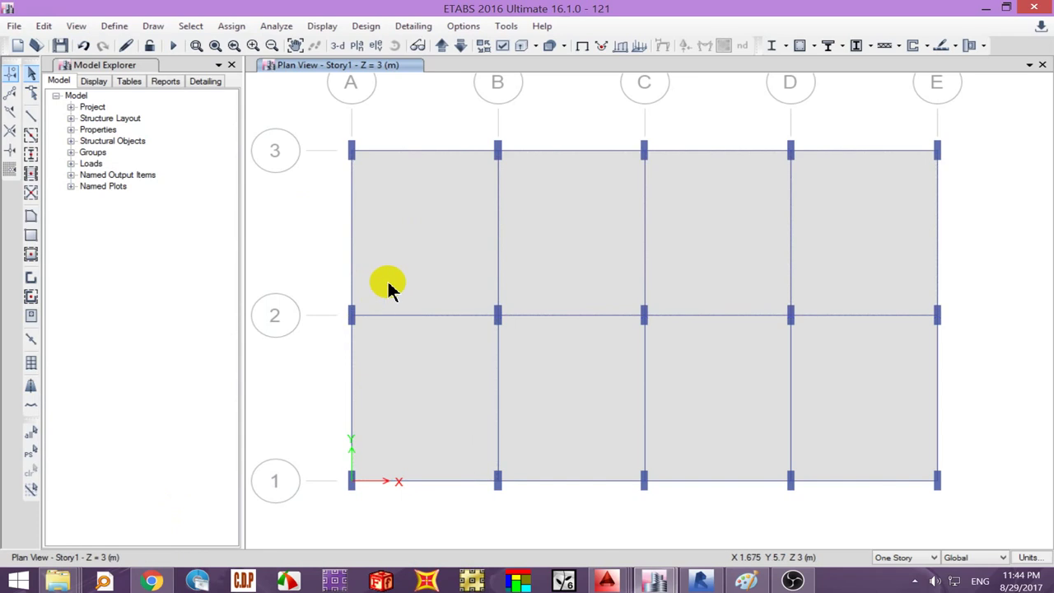
pyautogui.click(388, 284)
pyautogui.click(522, 242)
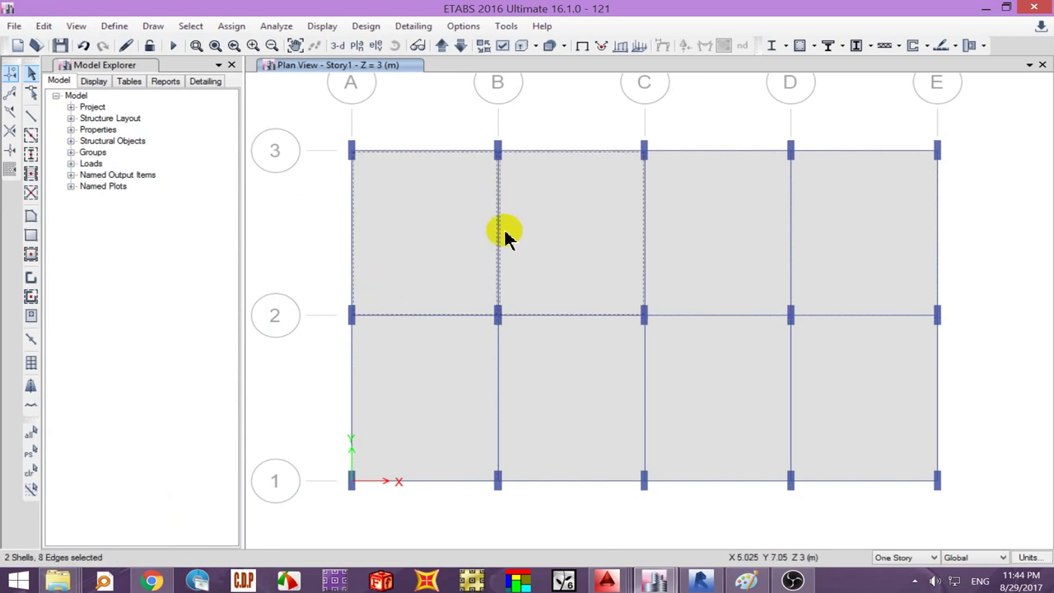
pyautogui.click(41, 26)
pyautogui.moveTo(80, 372)
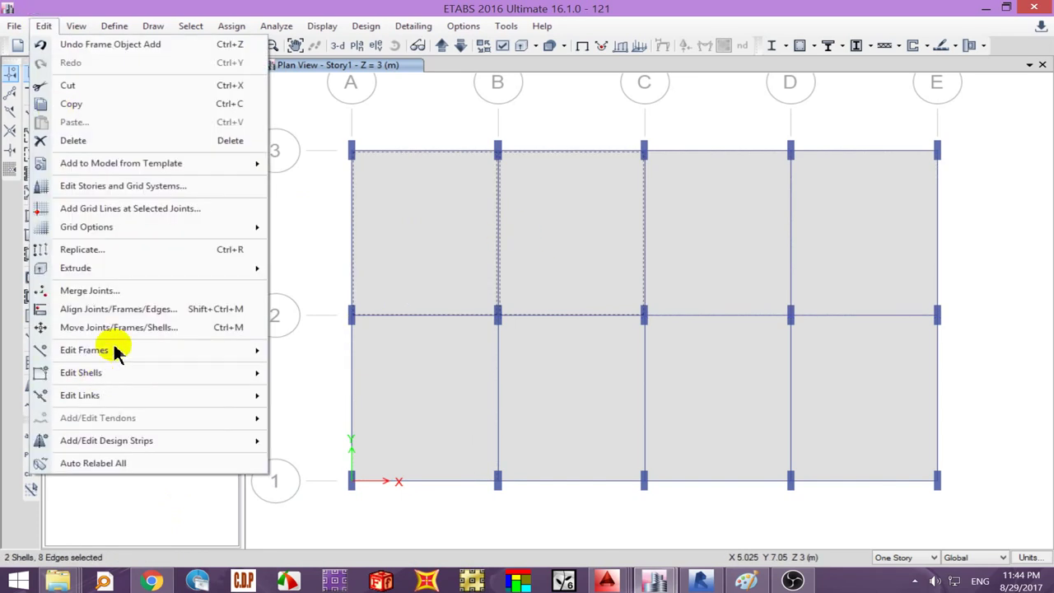
pyautogui.click(288, 393)
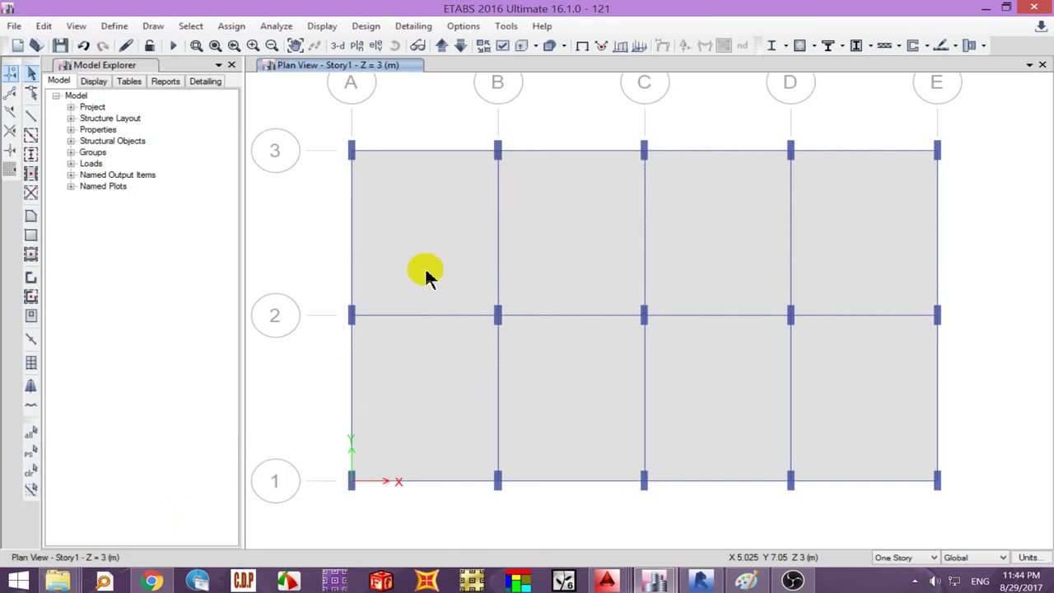
# - Check the merged slab, then join the grid 2 beams into one frame from A to E
pyautogui.click(433, 265)
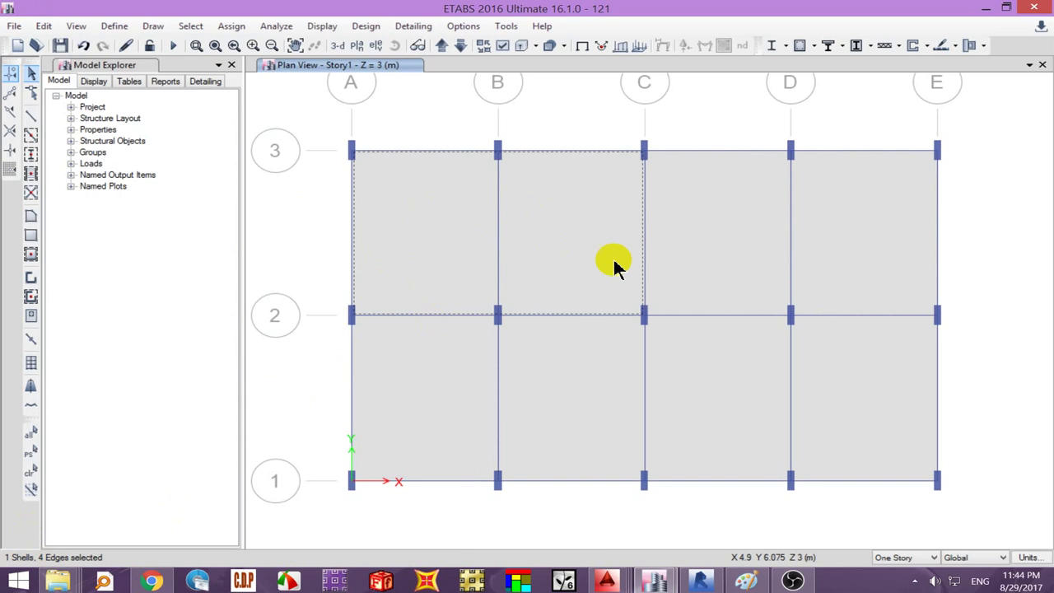
pyautogui.click(30, 472)
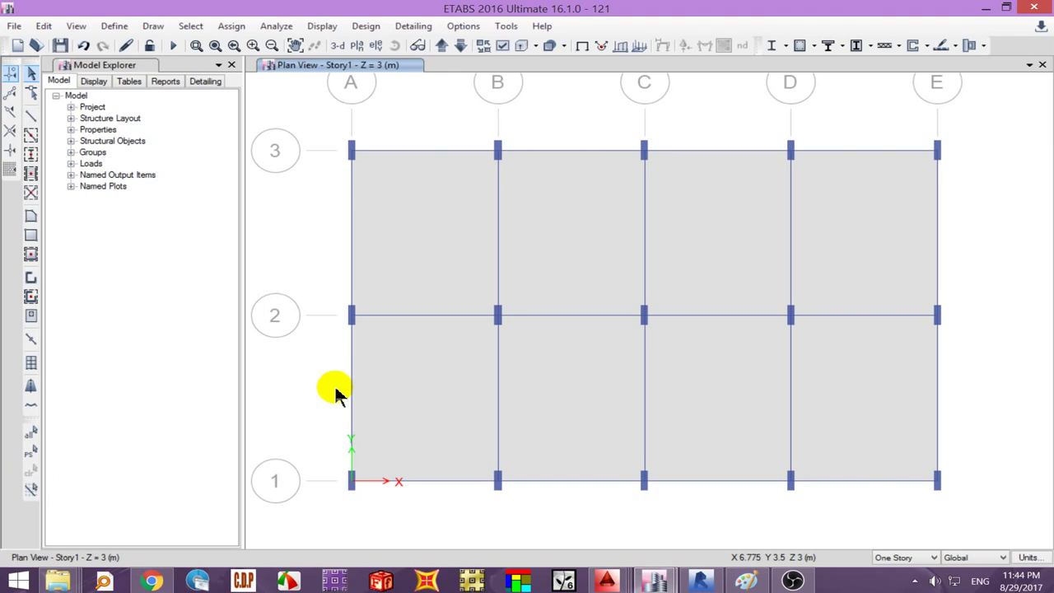
pyautogui.click(418, 316)
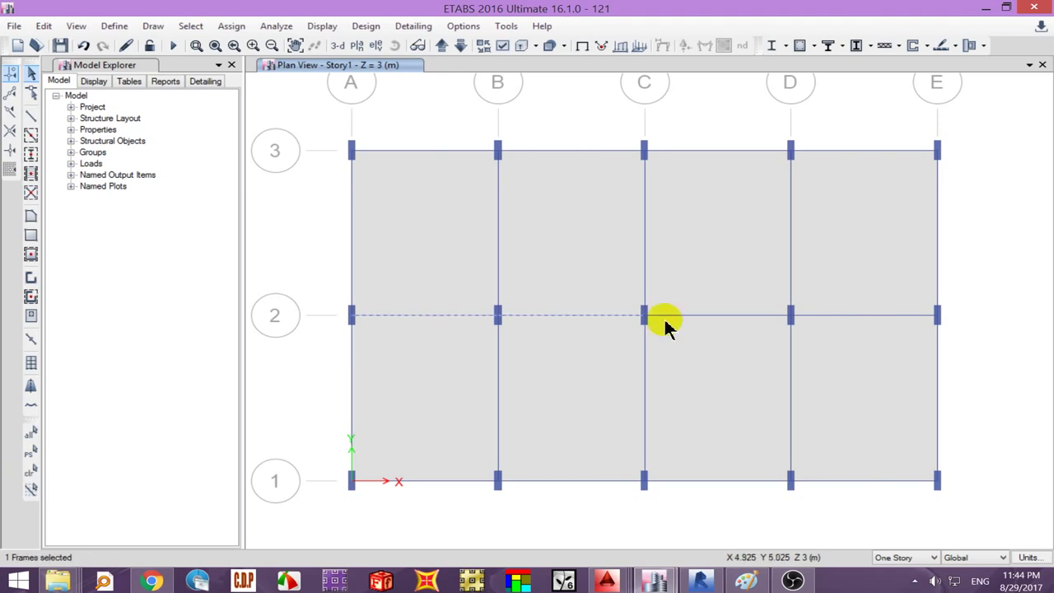
pyautogui.click(712, 316)
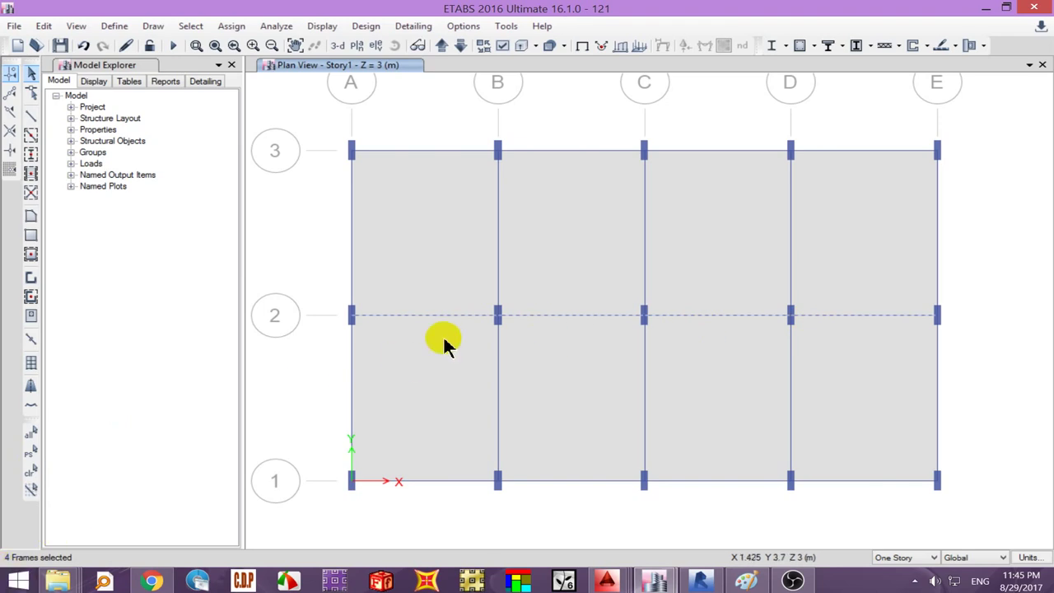
pyautogui.click(44, 25)
pyautogui.moveTo(84, 350)
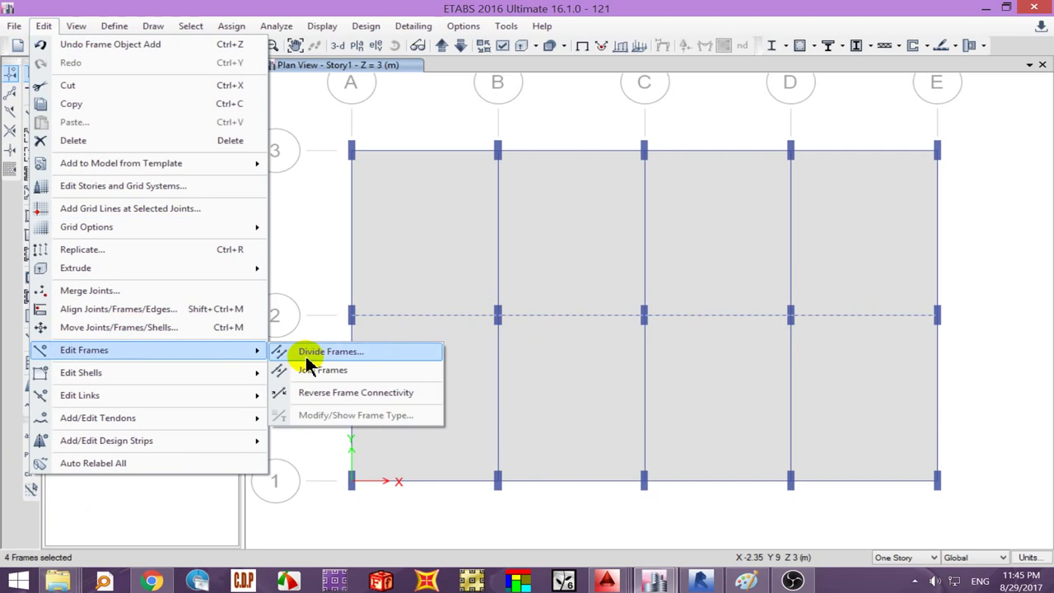
pyautogui.click(313, 372)
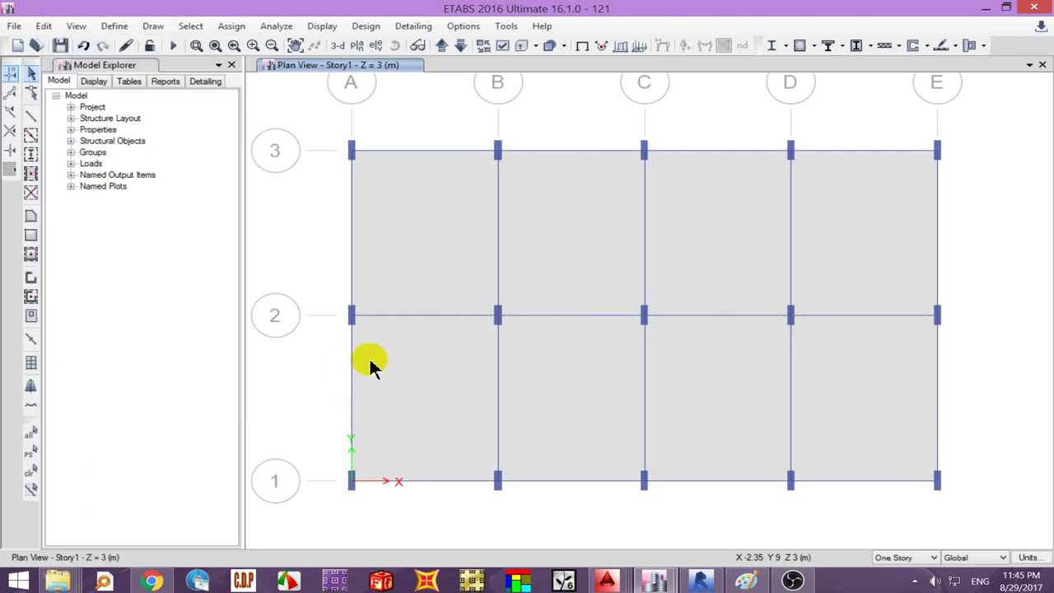
pyautogui.click(428, 315)
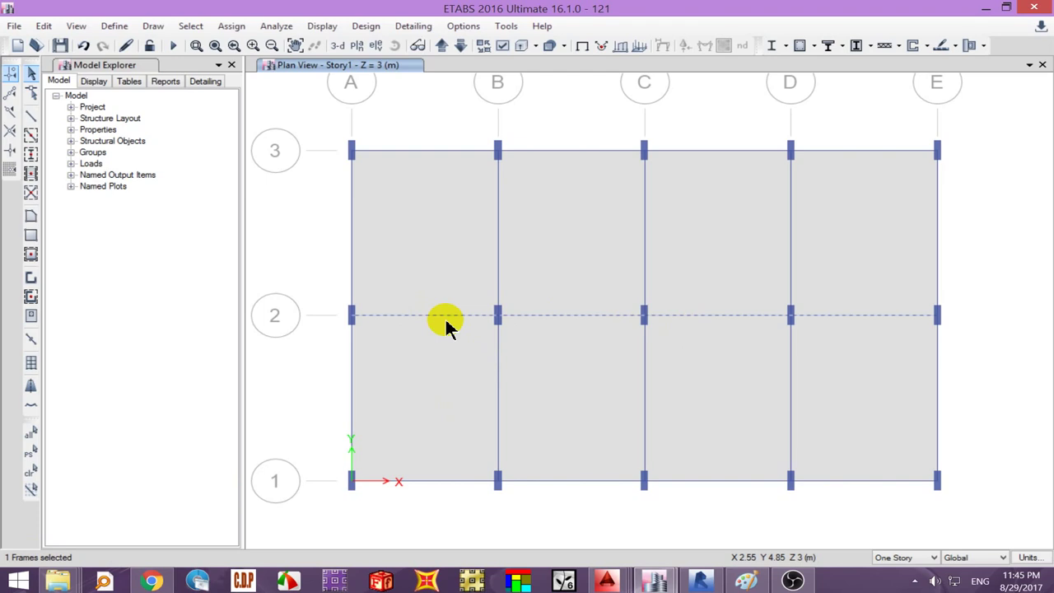
pyautogui.click(45, 27)
pyautogui.moveTo(84, 350)
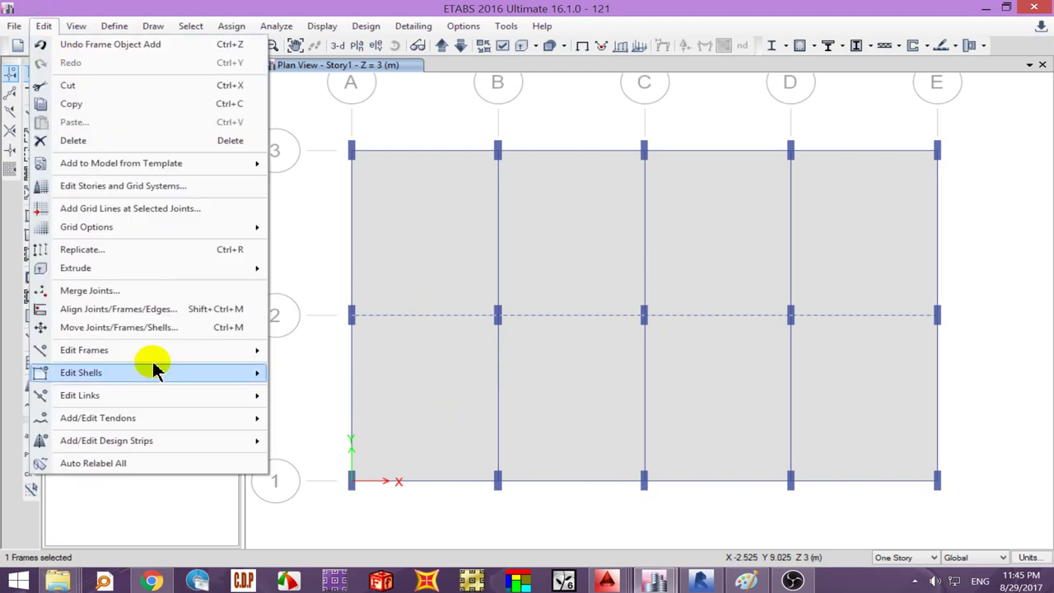
# - Divide the grid 2 beam at the selected joints B-2, C-2 and D-2
pyautogui.click(308, 354)
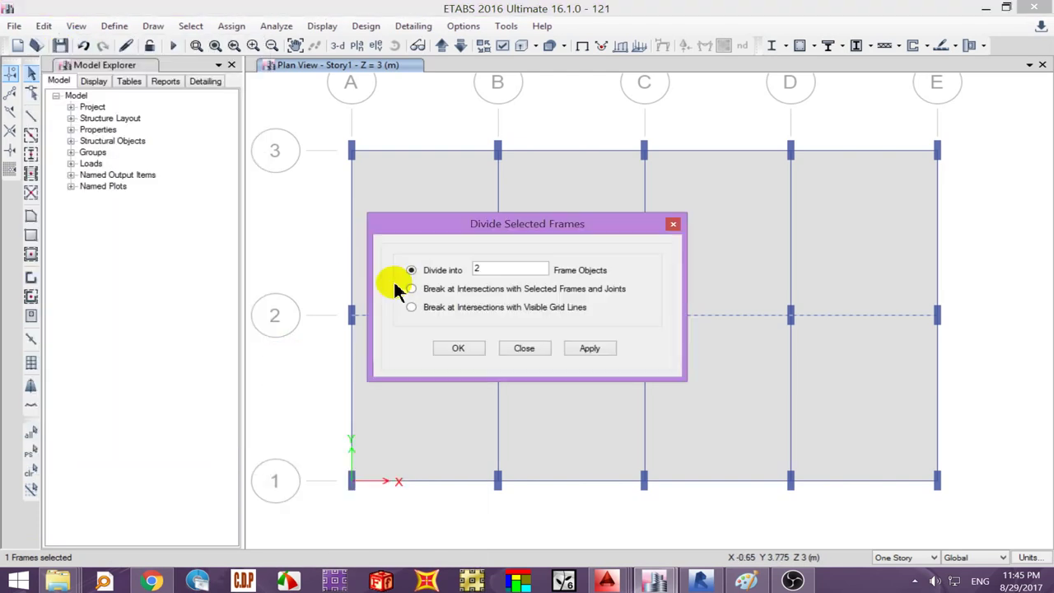
pyautogui.click(517, 309)
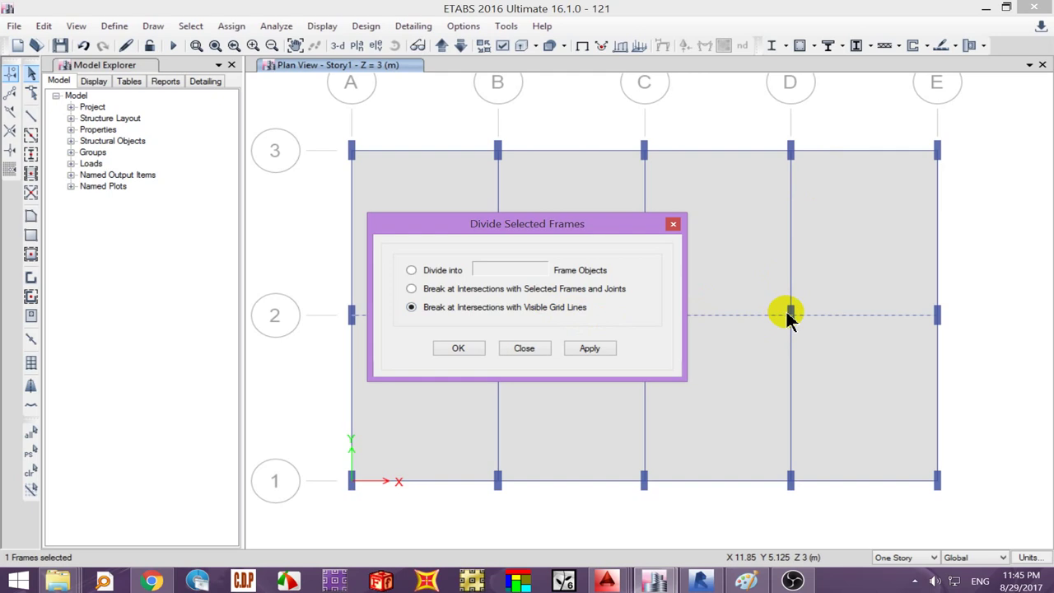
pyautogui.click(571, 290)
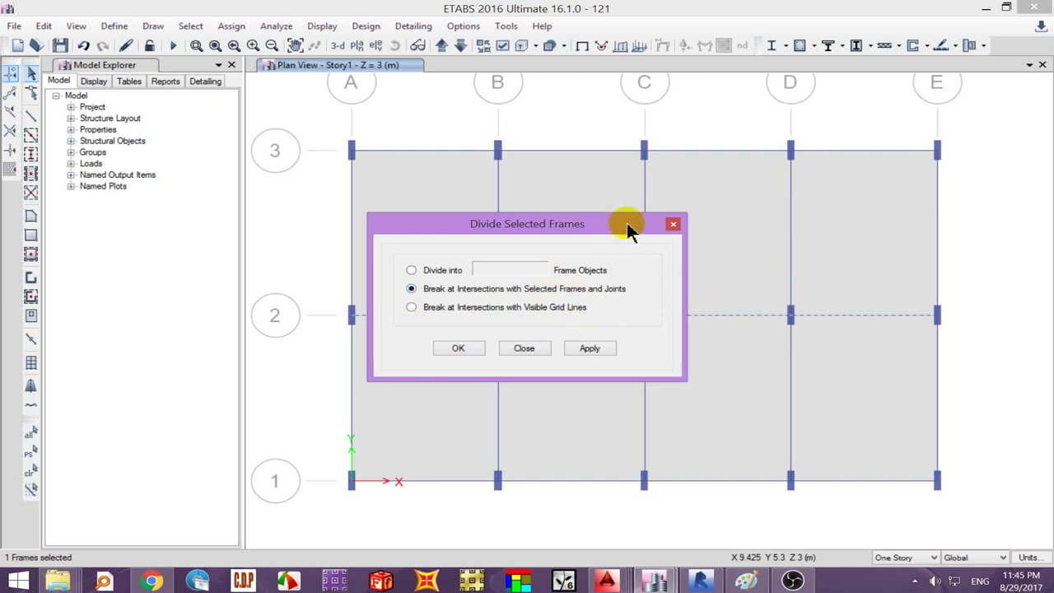
pyautogui.moveTo(628, 227); pyautogui.dragTo(323, 301)
pyautogui.click(521, 311)
pyautogui.click(664, 294)
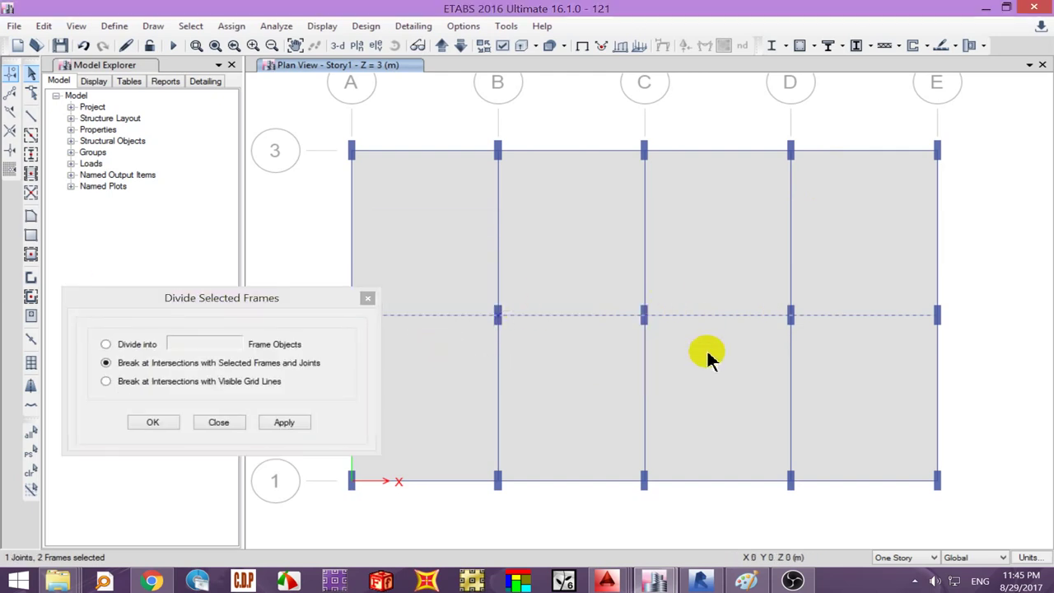
pyautogui.click(789, 319)
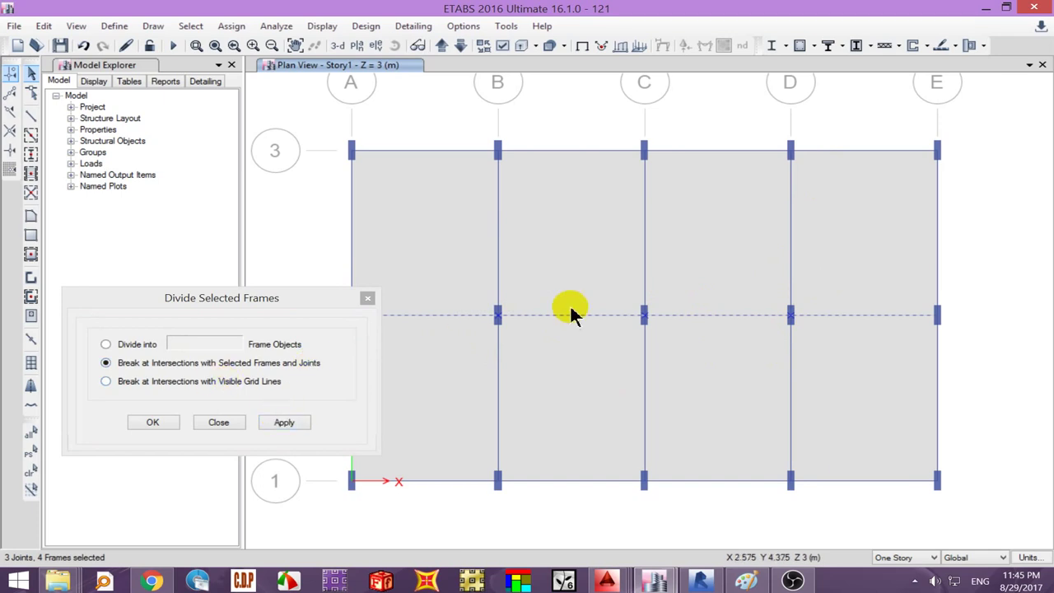
pyautogui.click(279, 422)
pyautogui.click(167, 422)
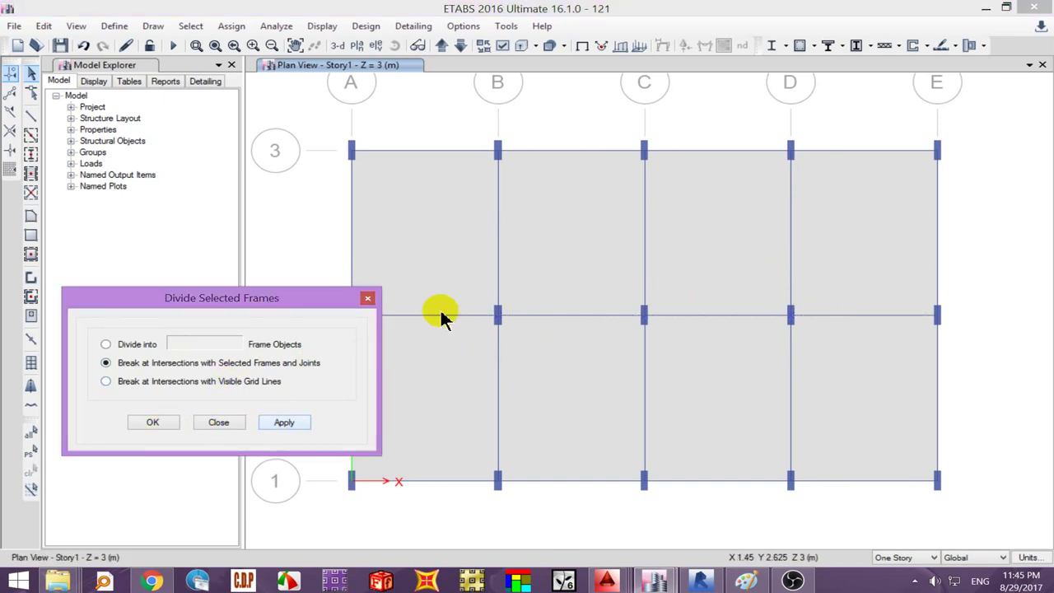
# - Select the grid 2 beam segments A–B, B–C, C–D and D–E to confirm the split
pyautogui.click(442, 312)
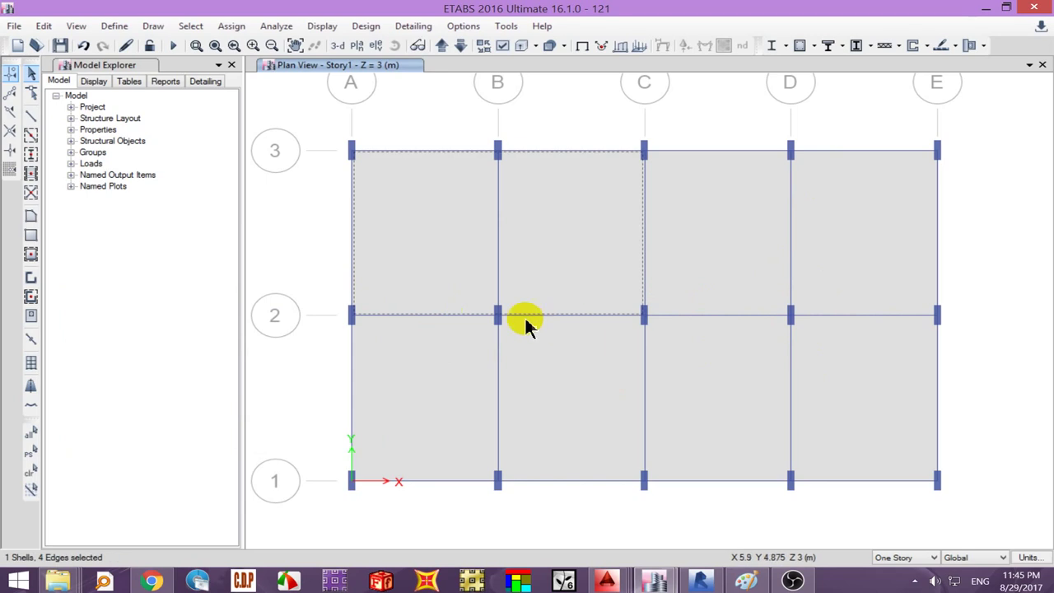
pyautogui.click(515, 321)
pyautogui.click(482, 315)
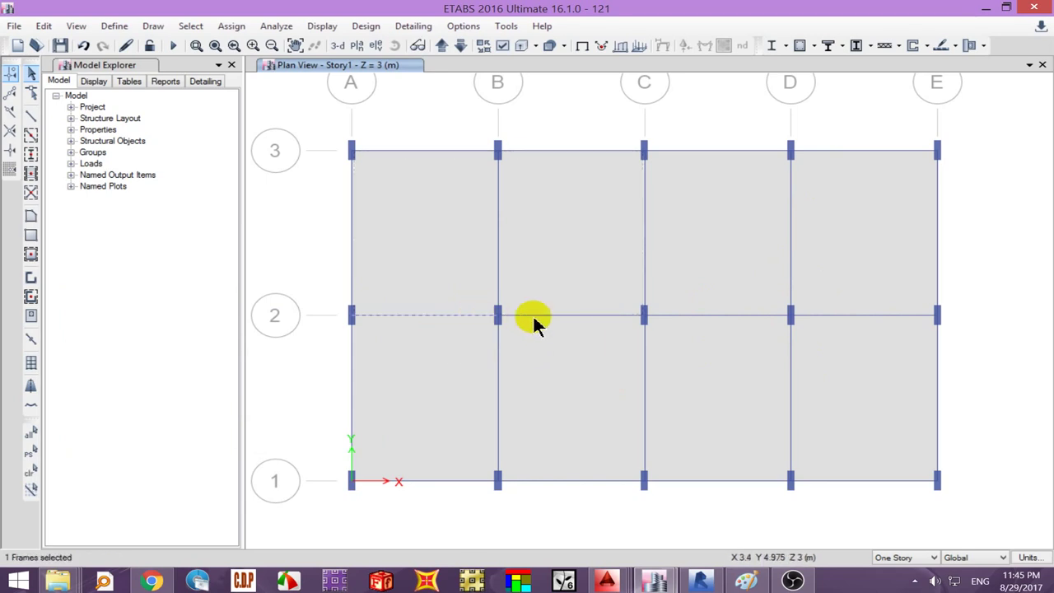
pyautogui.click(535, 315)
pyautogui.click(684, 316)
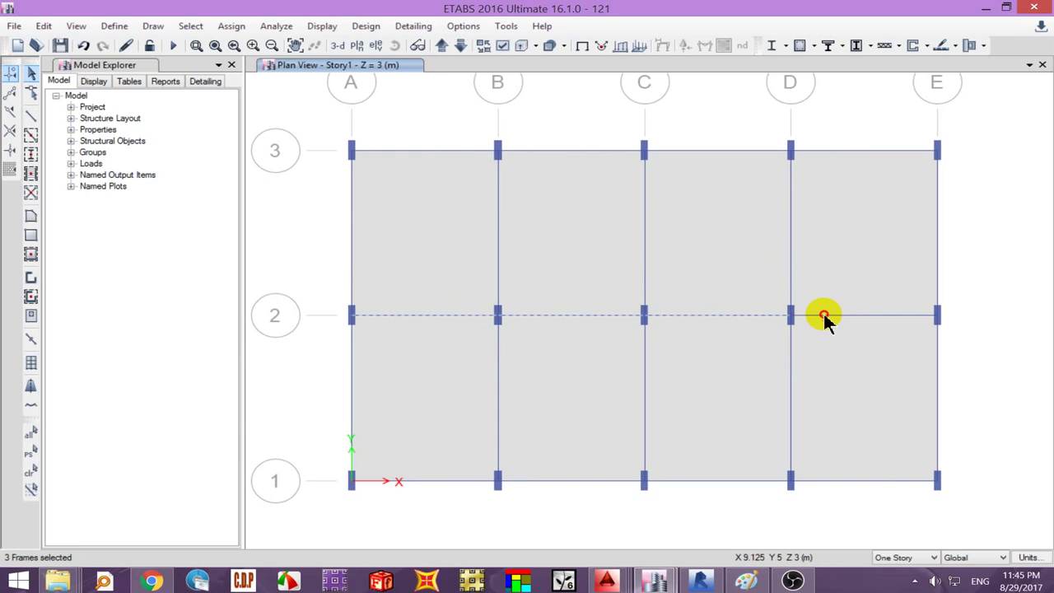
pyautogui.click(823, 315)
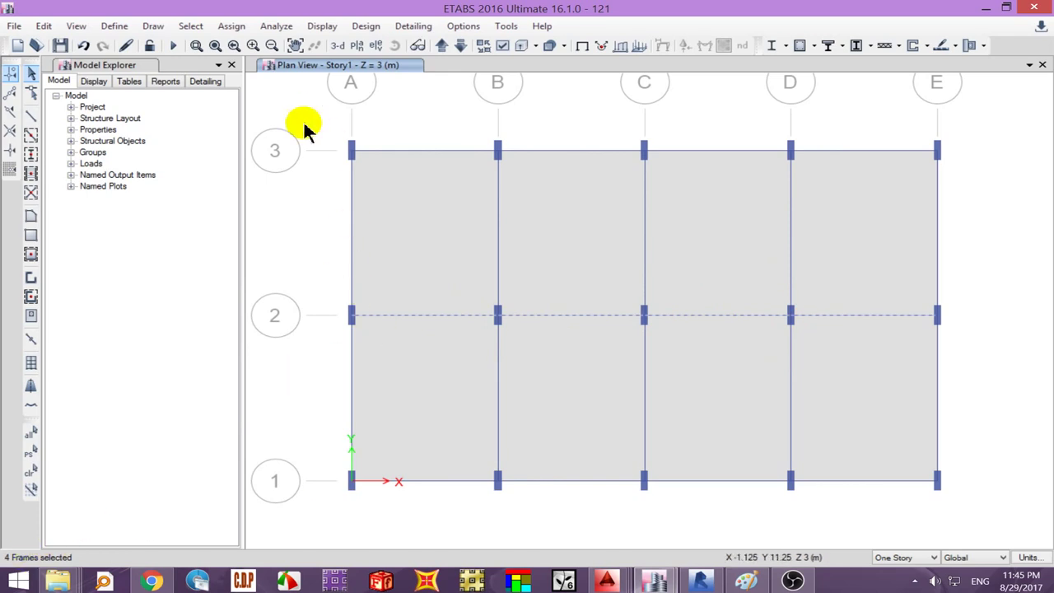
# - Run the analysis and display the Dead-case Moment 3-3 diagram on the Story1 beams
pyautogui.click(175, 44)
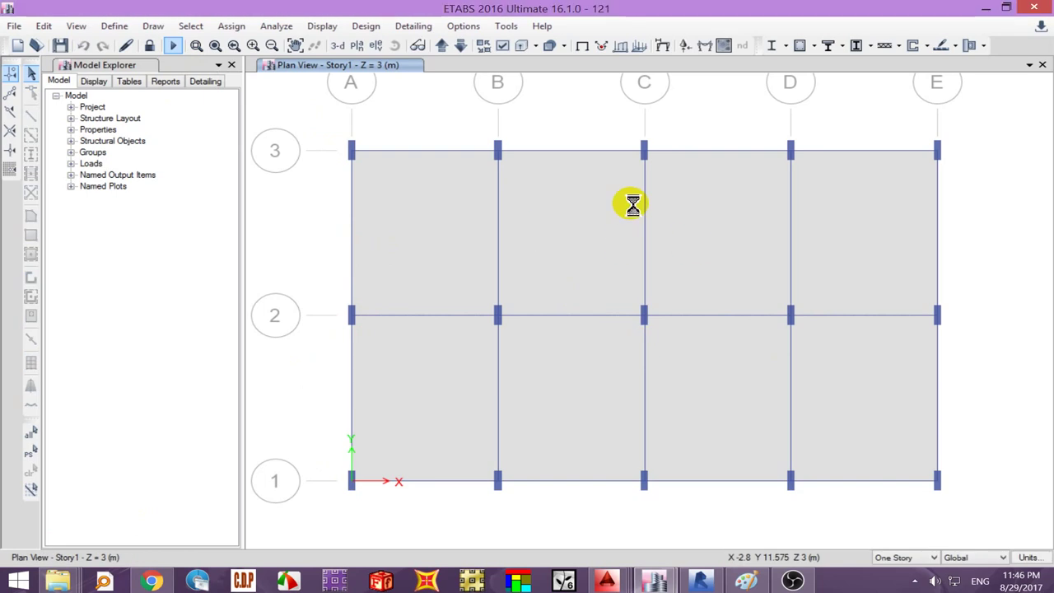
pyautogui.click(705, 46)
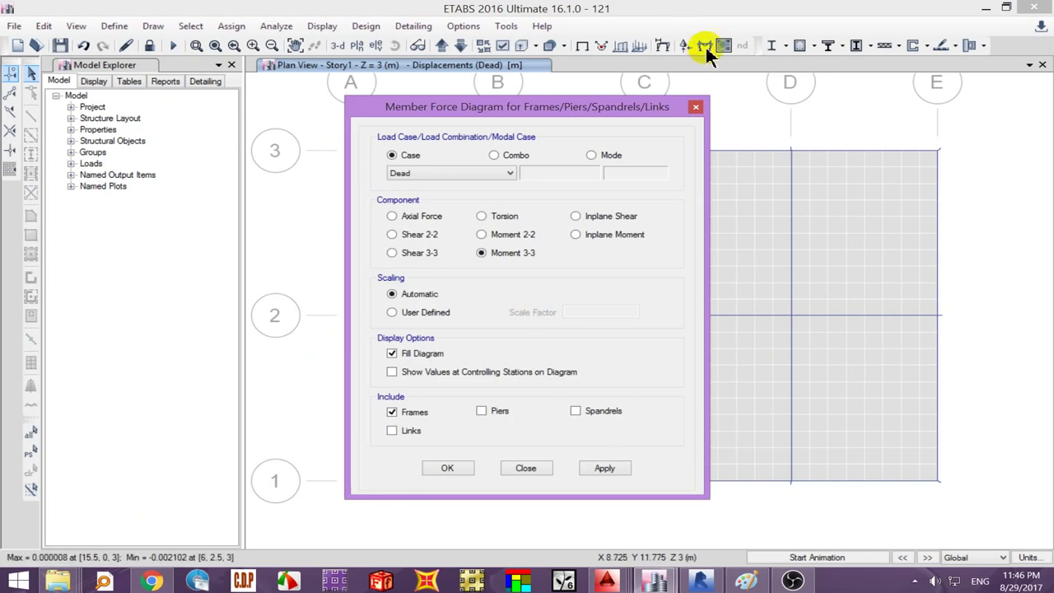
pyautogui.click(606, 466)
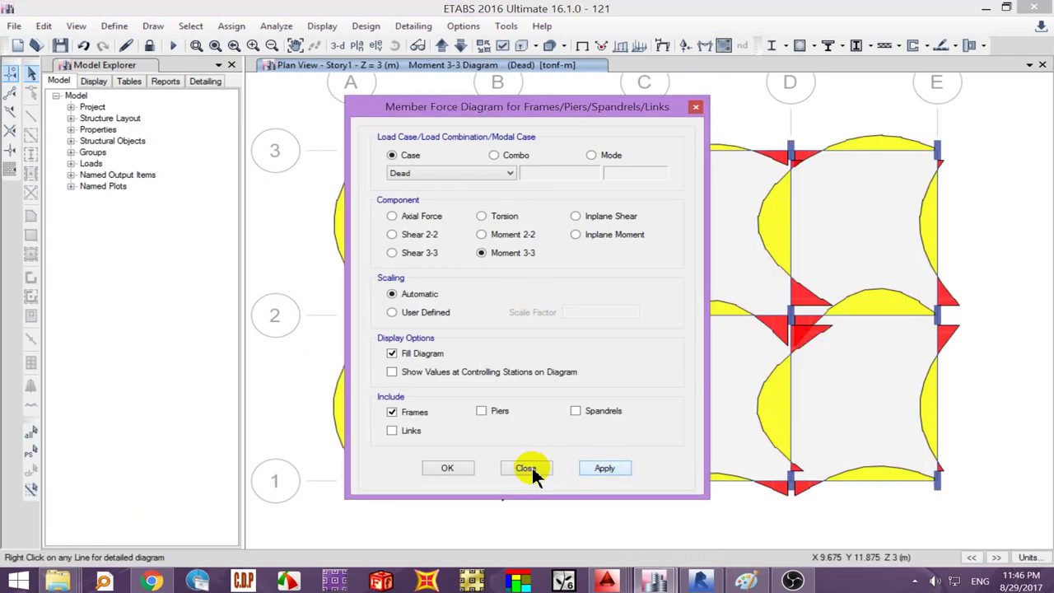
pyautogui.click(527, 468)
pyautogui.moveTo(550, 209)
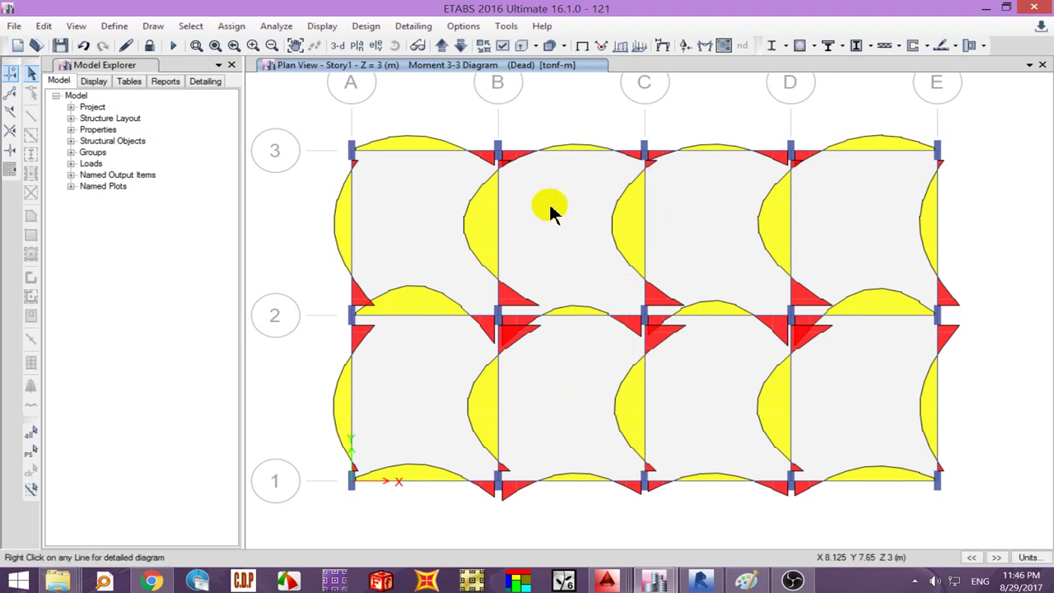
# - Read beam B6's Dead-load moment values along its length, then start unlocking the model
pyautogui.click(646, 199)
pyautogui.click(646, 204)
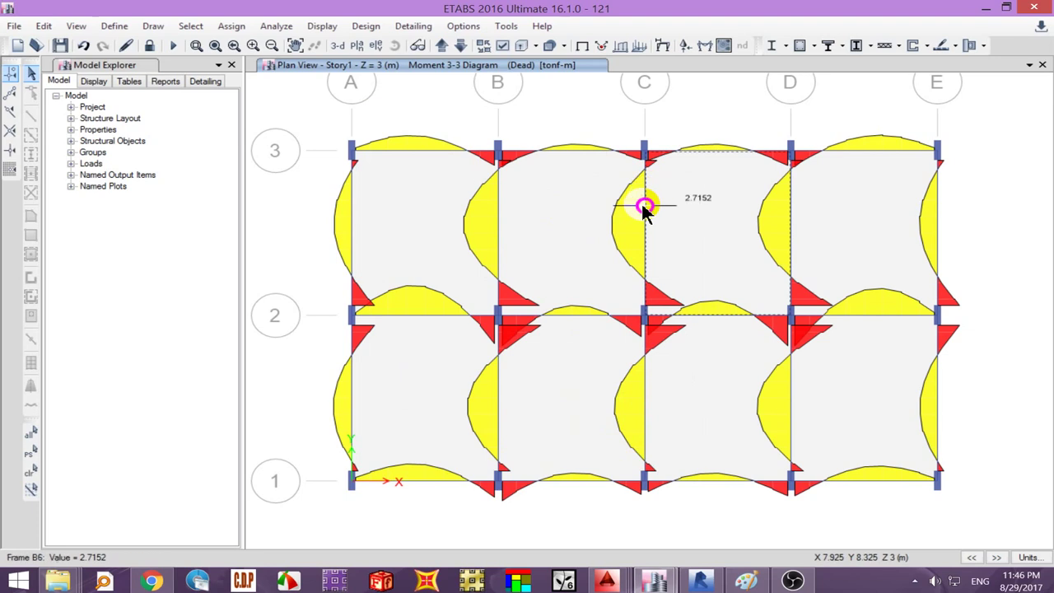
pyautogui.click(647, 230)
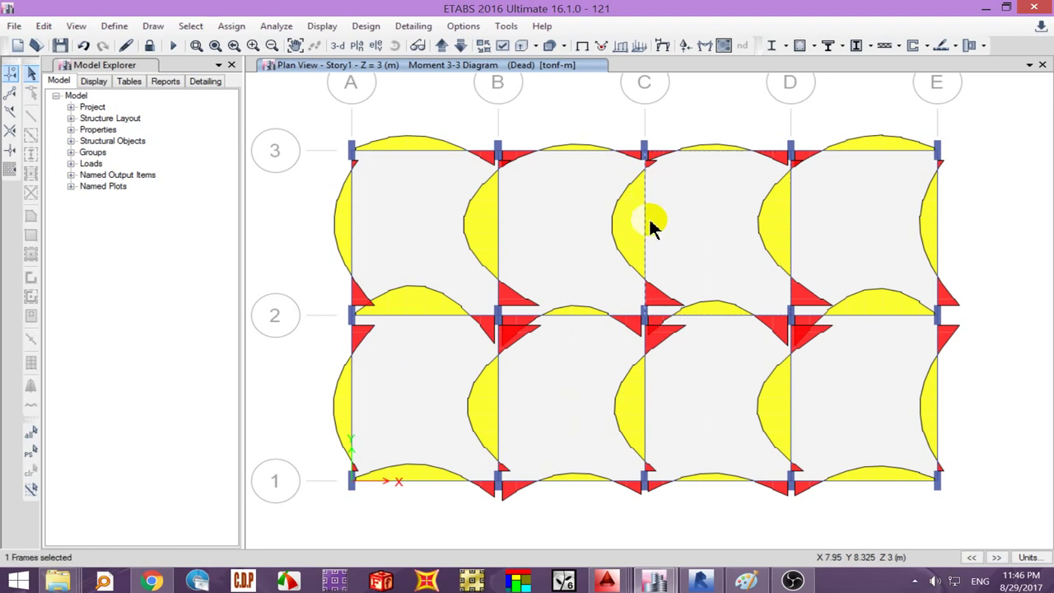
pyautogui.rightClick(648, 220)
pyautogui.click(615, 364)
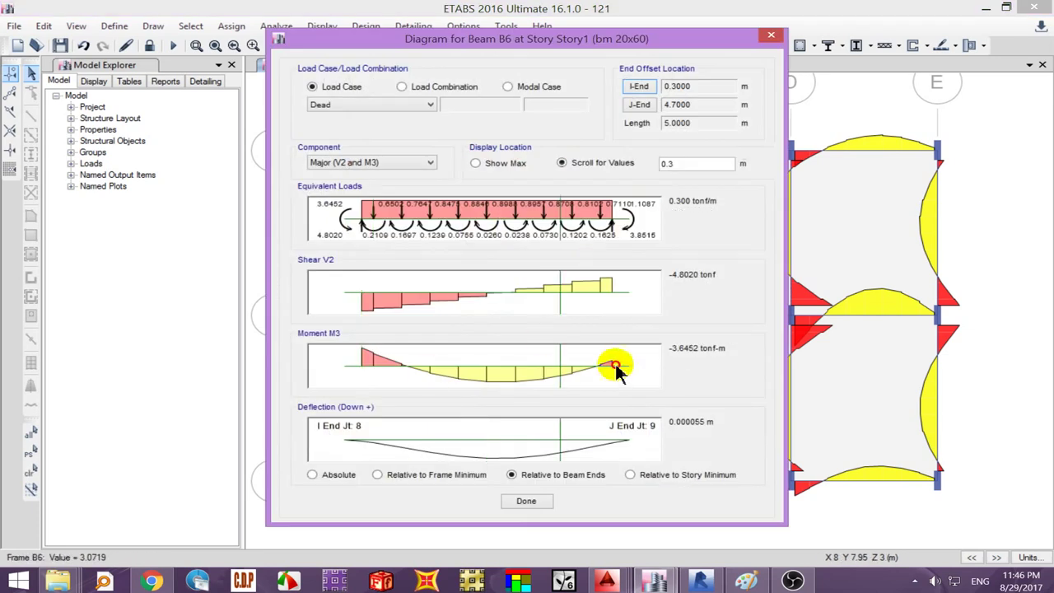
pyautogui.click(614, 366)
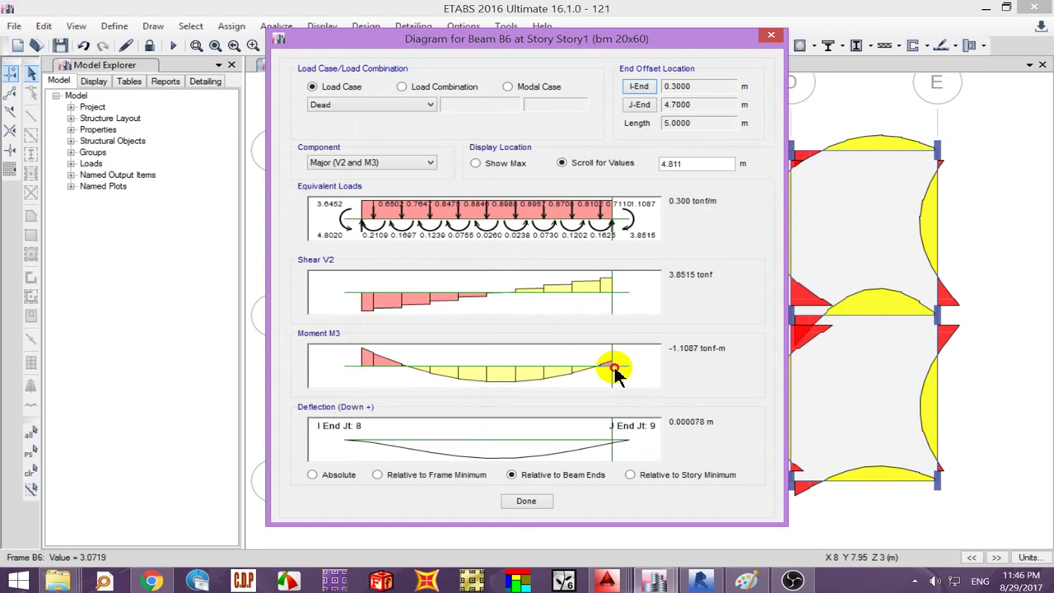
pyautogui.click(530, 499)
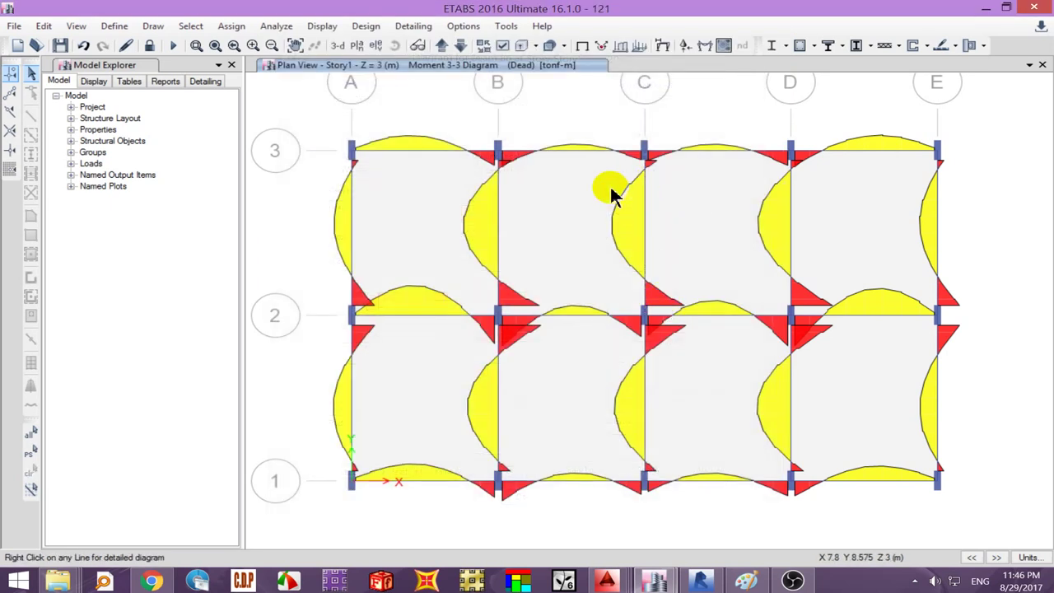
pyautogui.click(149, 47)
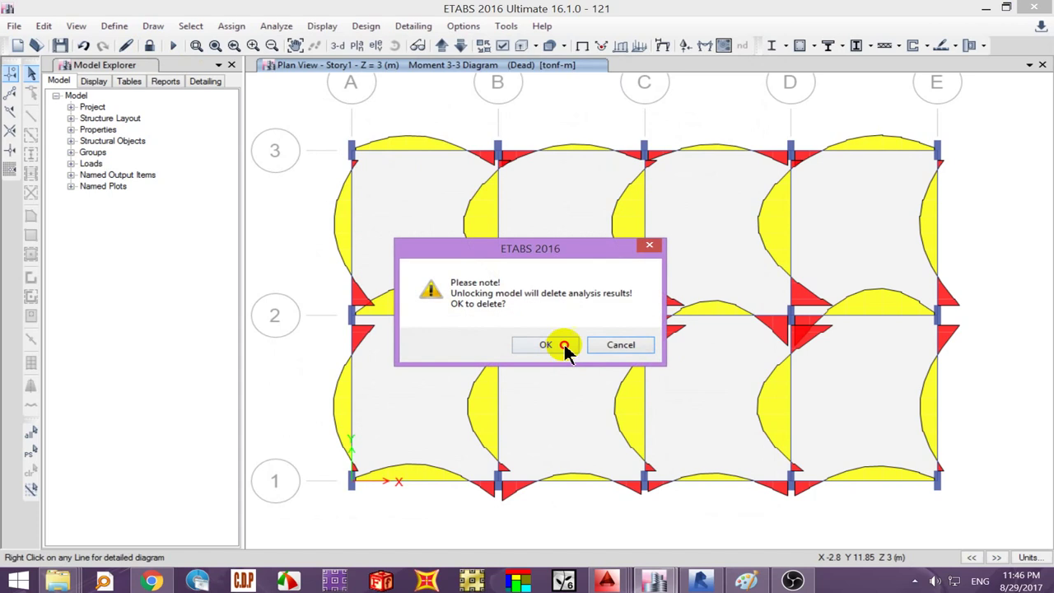
# - Confirm deleting the results and join the two grid C beams into one frame spanning grids 1–3
pyautogui.click(562, 352)
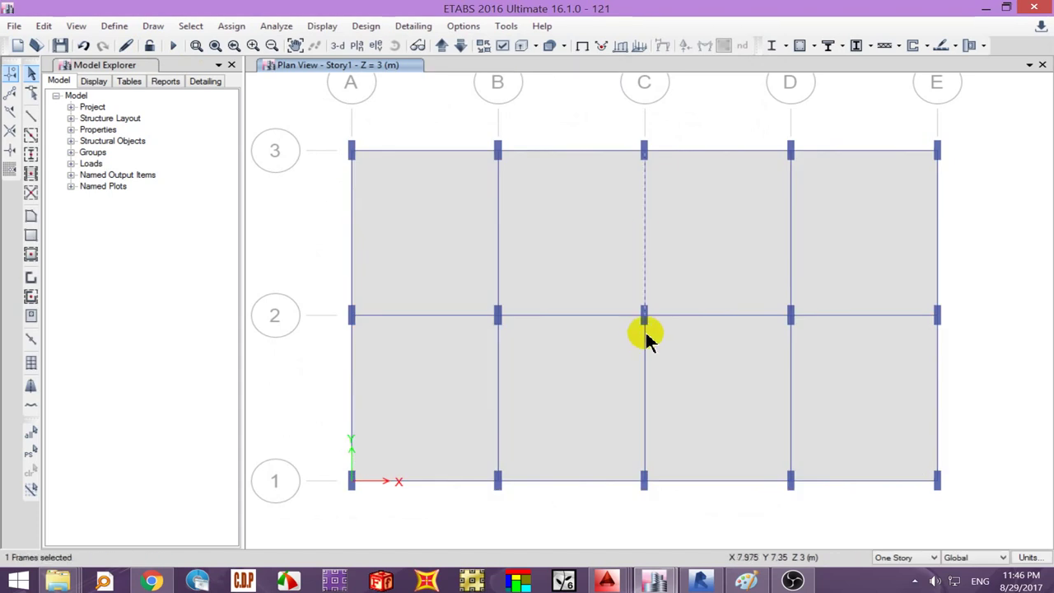
pyautogui.click(646, 338)
pyautogui.click(43, 25)
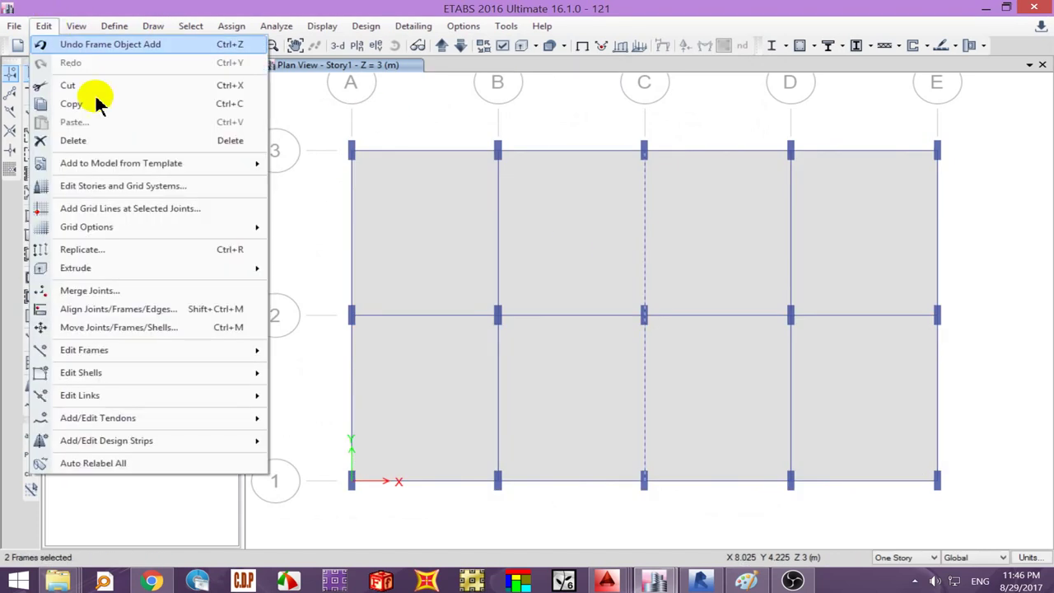
pyautogui.moveTo(84, 350)
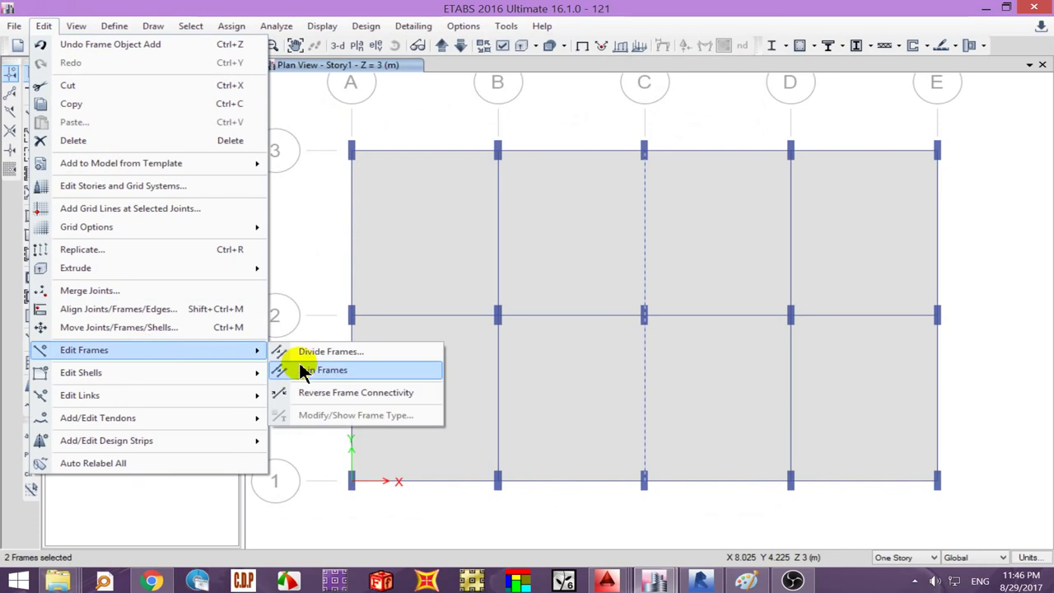
pyautogui.click(303, 370)
pyautogui.click(643, 369)
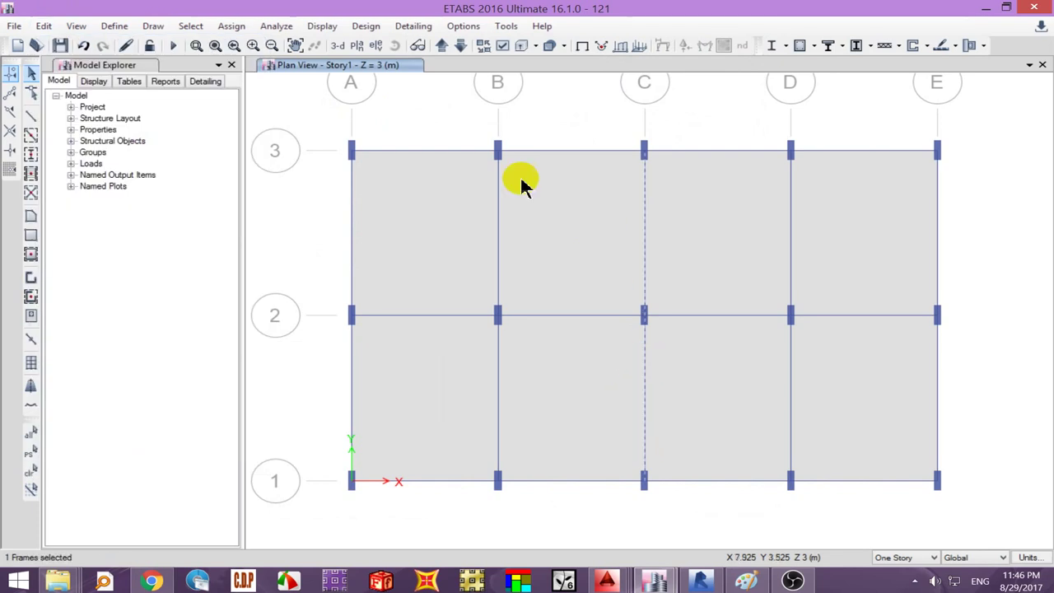
# - Release major and minor moments at both ends and torsion at the start of the grid C beam
pyautogui.click(230, 27)
pyautogui.moveTo(255, 63)
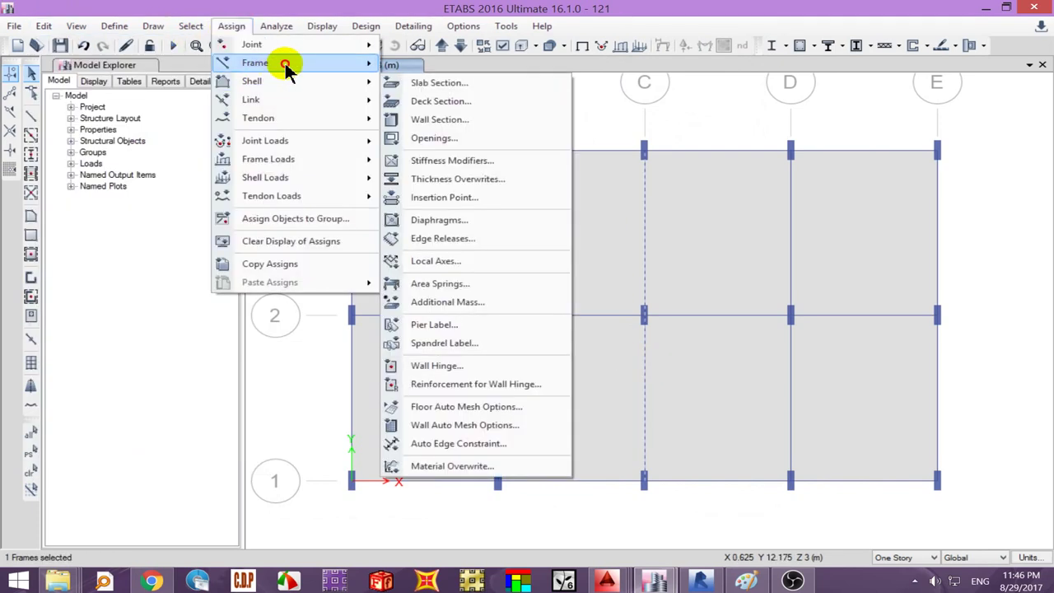
pyautogui.click(428, 113)
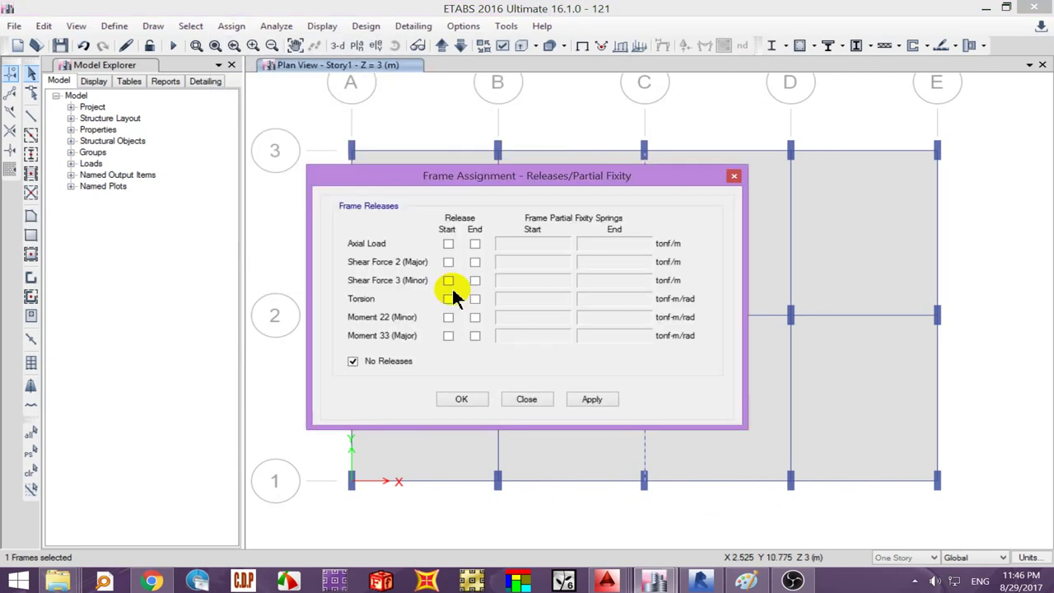
pyautogui.click(449, 335)
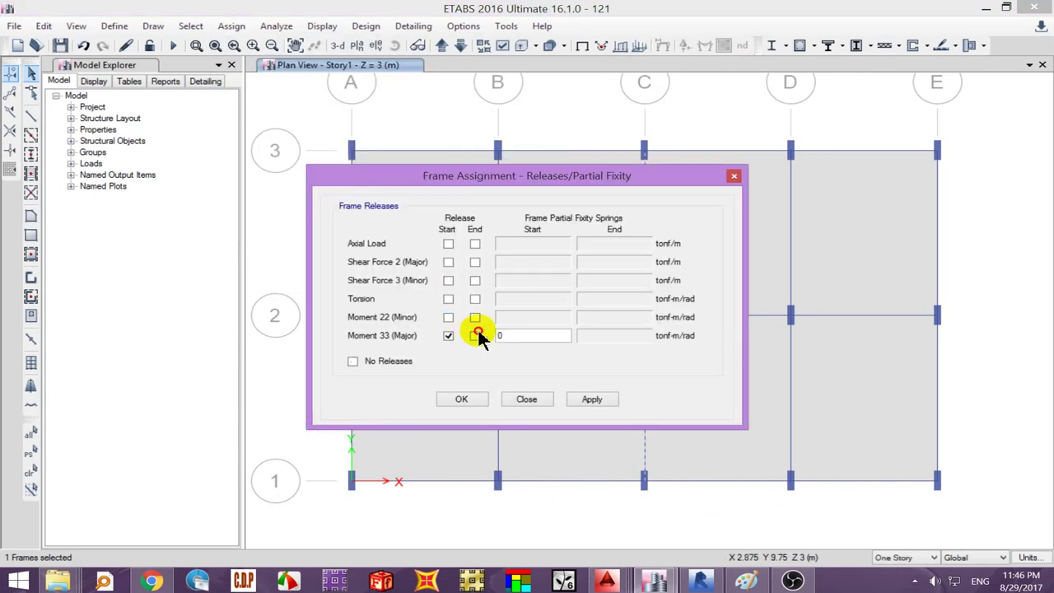
pyautogui.click(476, 335)
pyautogui.click(475, 317)
pyautogui.click(448, 317)
pyautogui.click(447, 298)
pyautogui.click(463, 402)
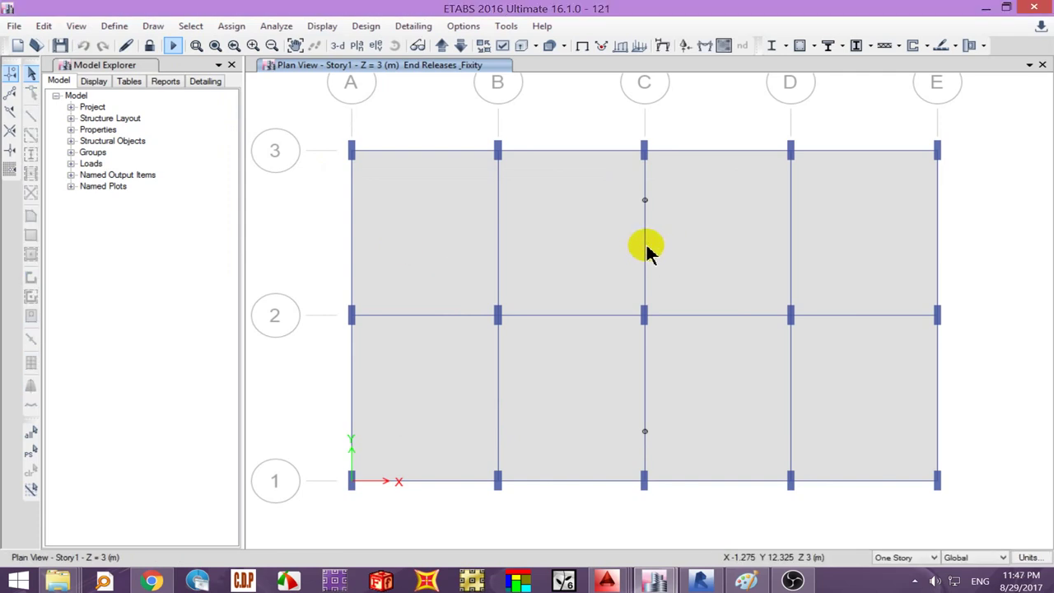
# - Show the Dead Moment 3-3 diagram and inspect beam B23's moment values along its length
pyautogui.click(684, 45)
pyautogui.click(530, 468)
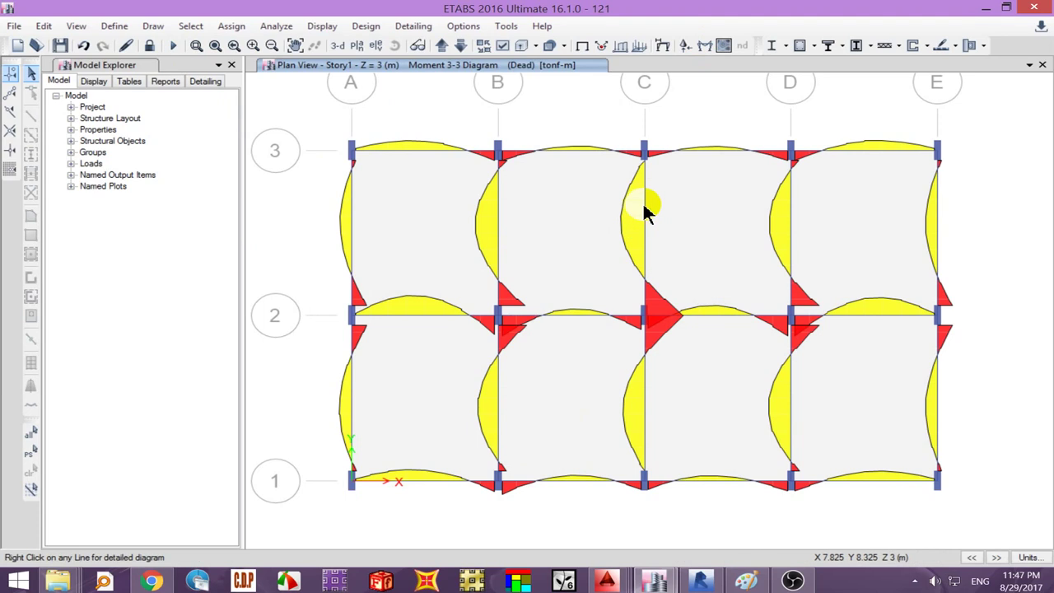
pyautogui.rightClick(647, 176)
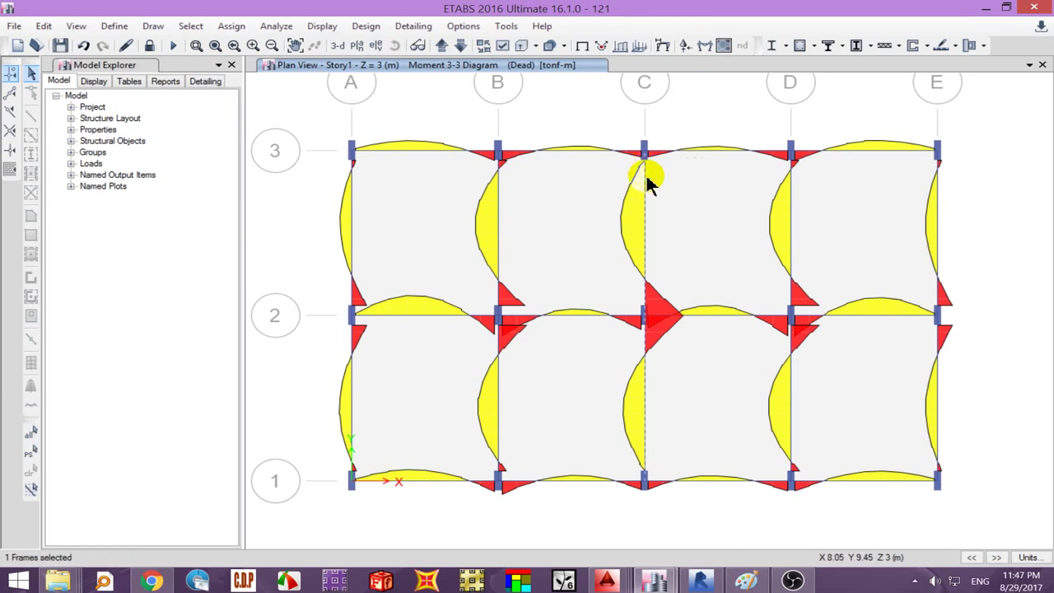
pyautogui.moveTo(416, 383)
pyautogui.mouseDown()
pyautogui.moveTo(346, 376)
pyautogui.moveTo(595, 370)
pyautogui.moveTo(513, 388)
pyautogui.moveTo(461, 381)
pyautogui.moveTo(491, 384)
pyautogui.mouseUp()
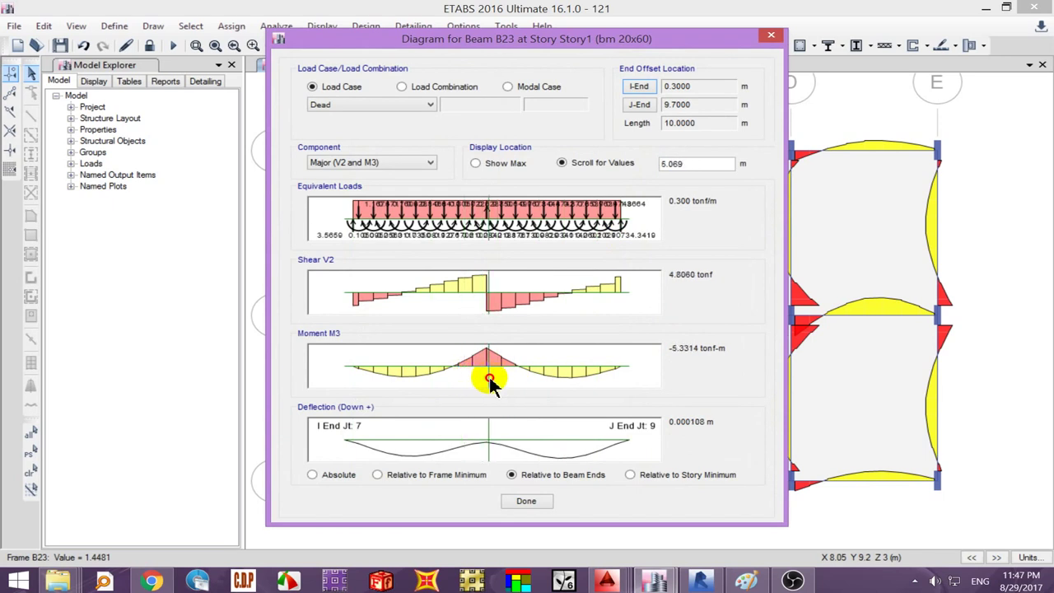
pyautogui.click(522, 500)
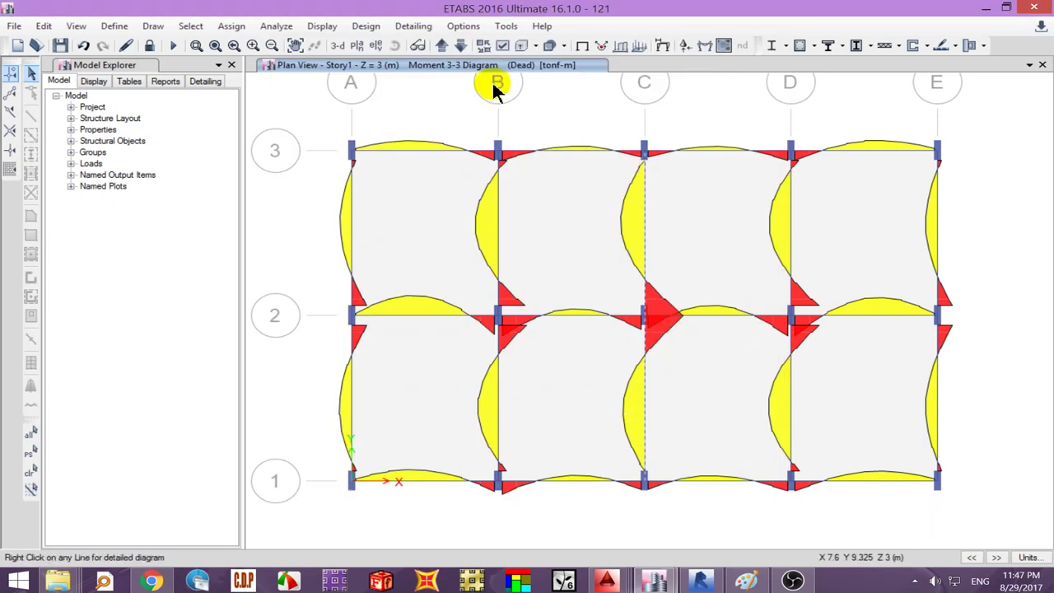
pyautogui.rightClick(645, 194)
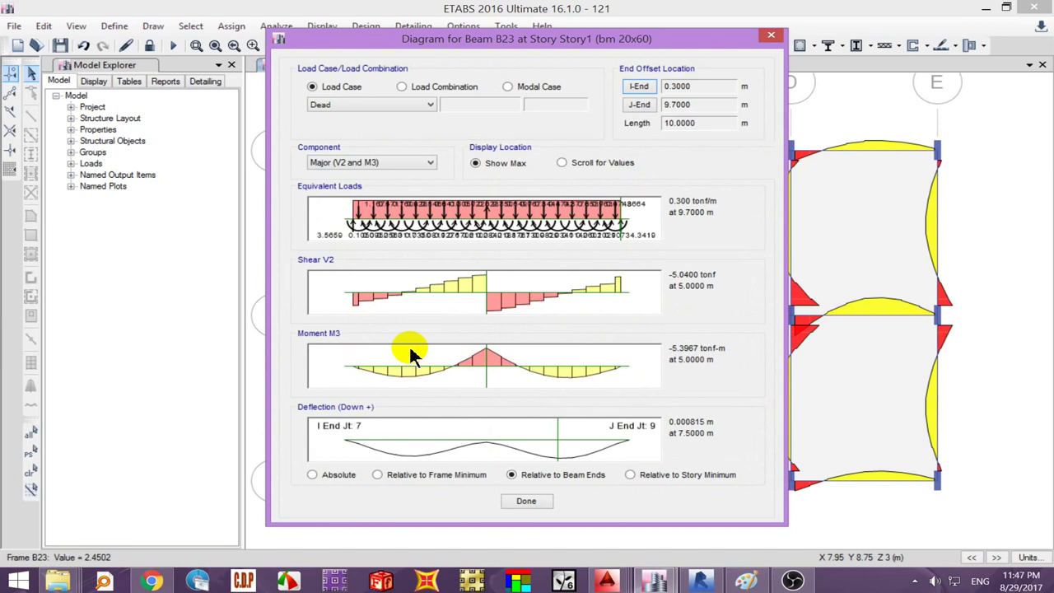
pyautogui.click(519, 500)
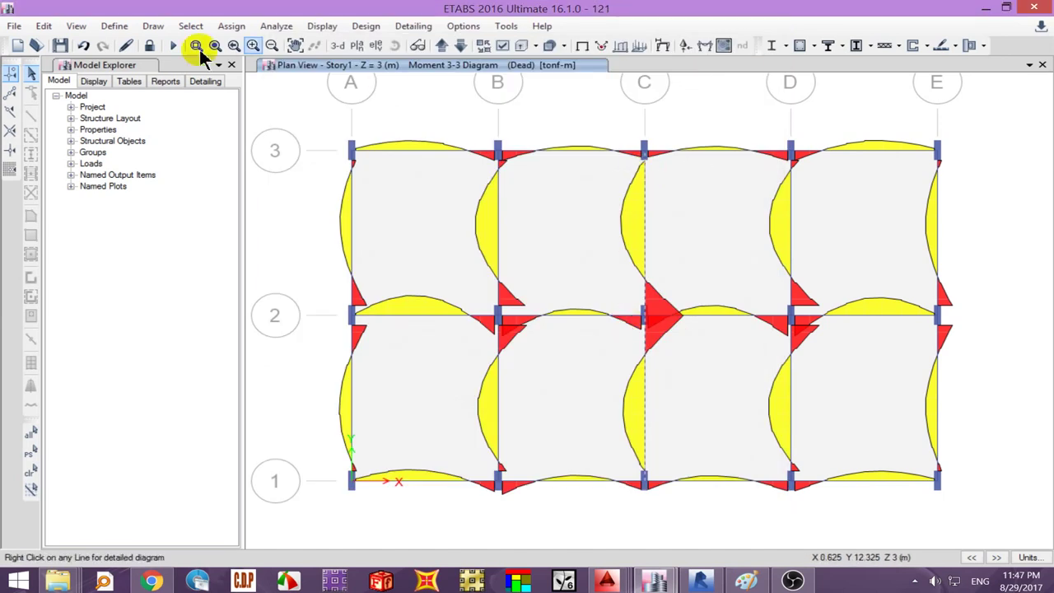
# - Zoom in on the column at grid C/3
pyautogui.click(194, 46)
pyautogui.moveTo(605, 136); pyautogui.dragTo(679, 188)
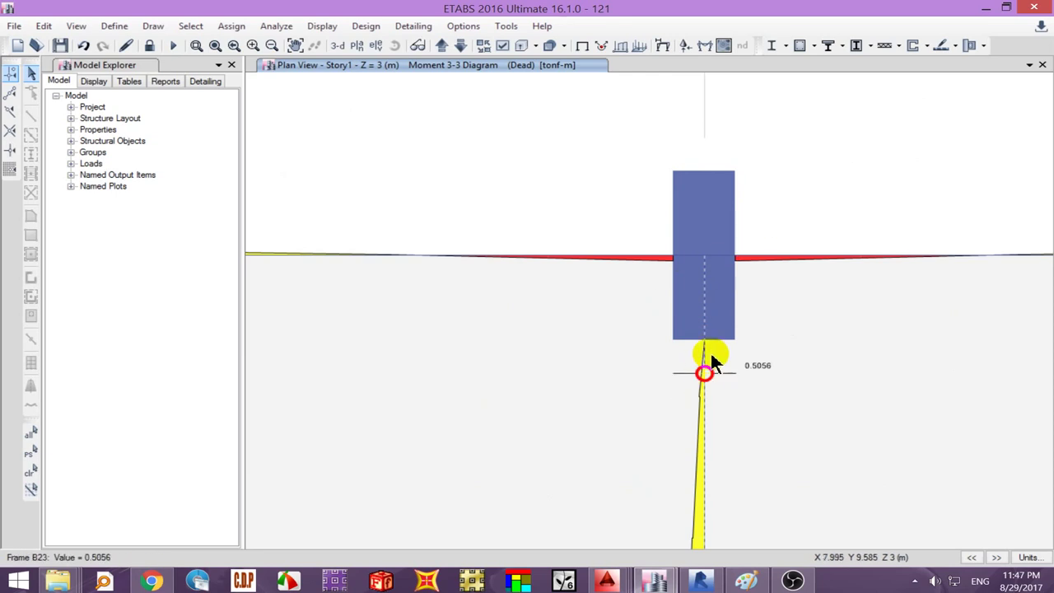
pyautogui.click(745, 581)
# - On a new unsaved Paint canvas, sketch two beams, a middle support and the lower beam's moment curve
pyautogui.hotkey('ctrl', 'n')
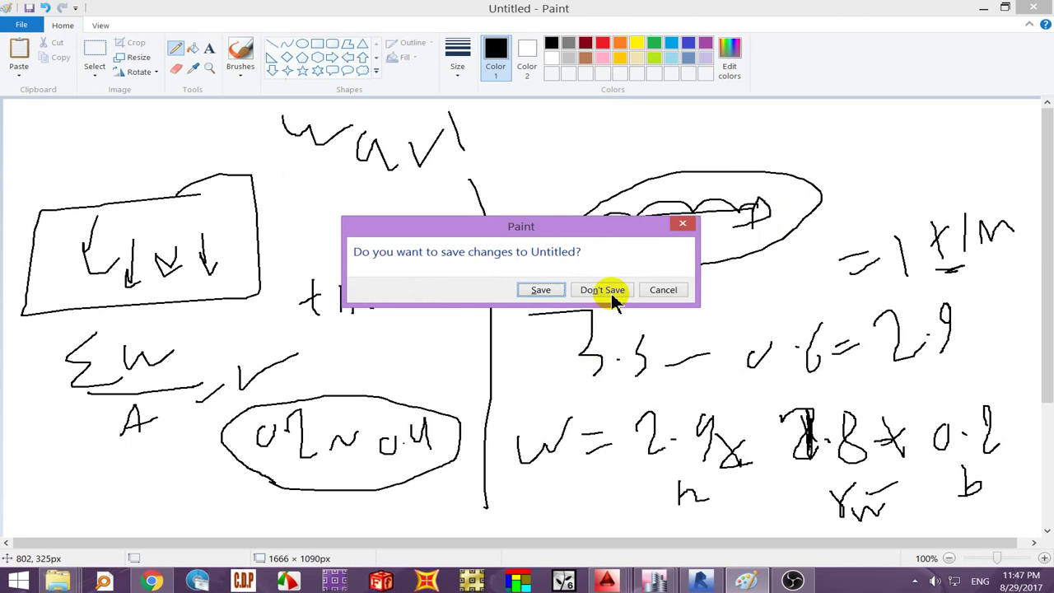
pyautogui.click(608, 291)
pyautogui.moveTo(329, 245); pyautogui.dragTo(649, 237)
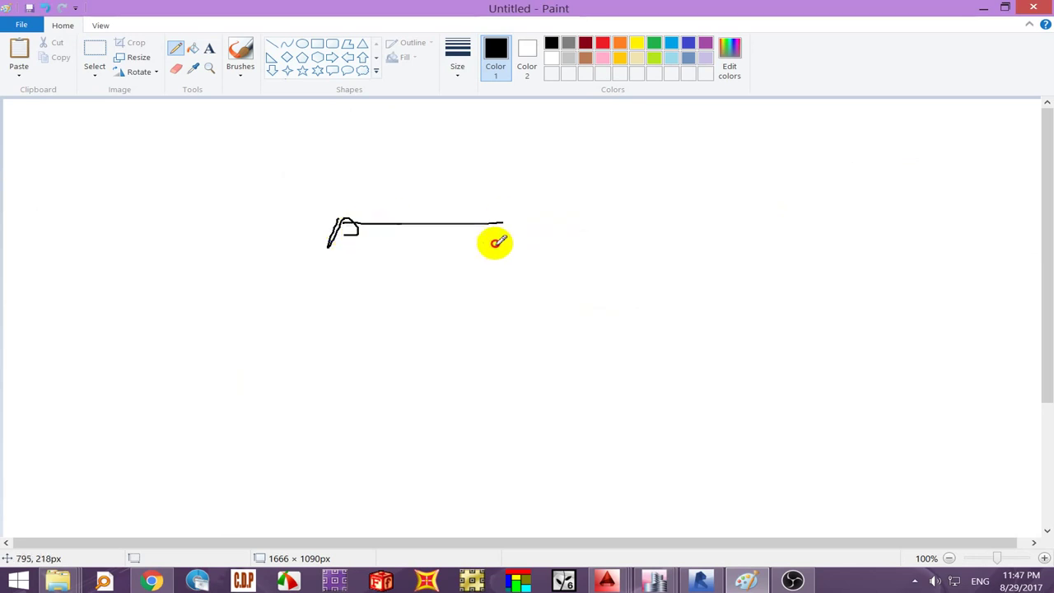
pyautogui.moveTo(337, 367); pyautogui.dragTo(663, 366)
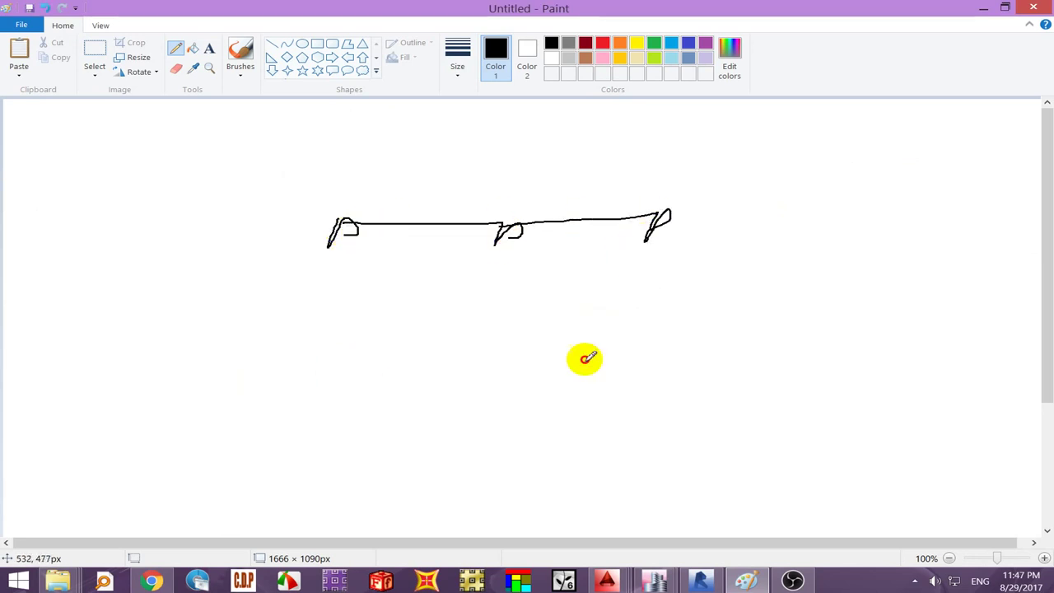
pyautogui.moveTo(512, 363); pyautogui.dragTo(519, 378)
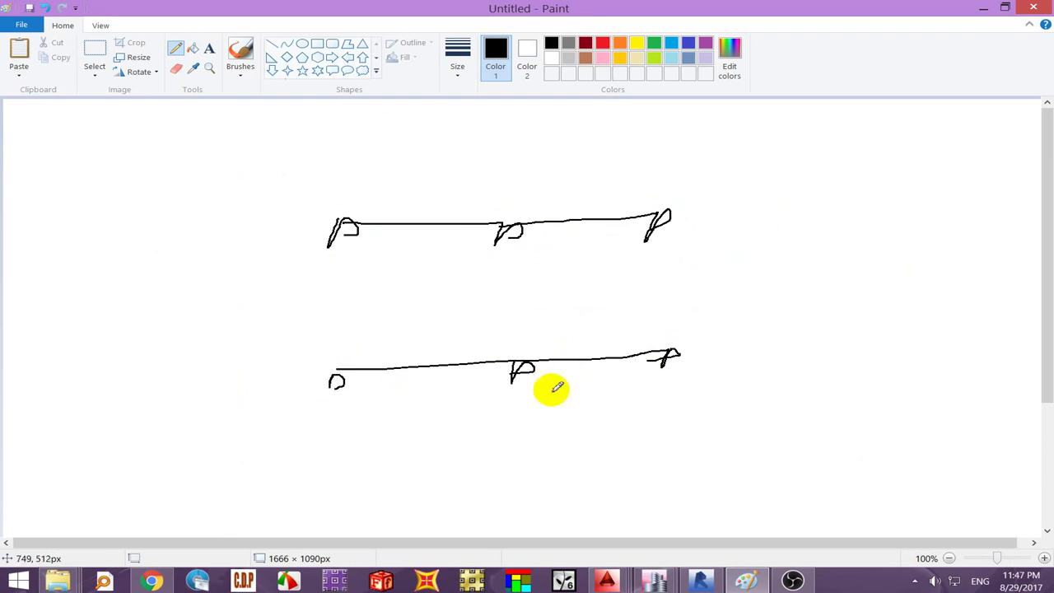
pyautogui.moveTo(671, 352); pyautogui.dragTo(333, 376)
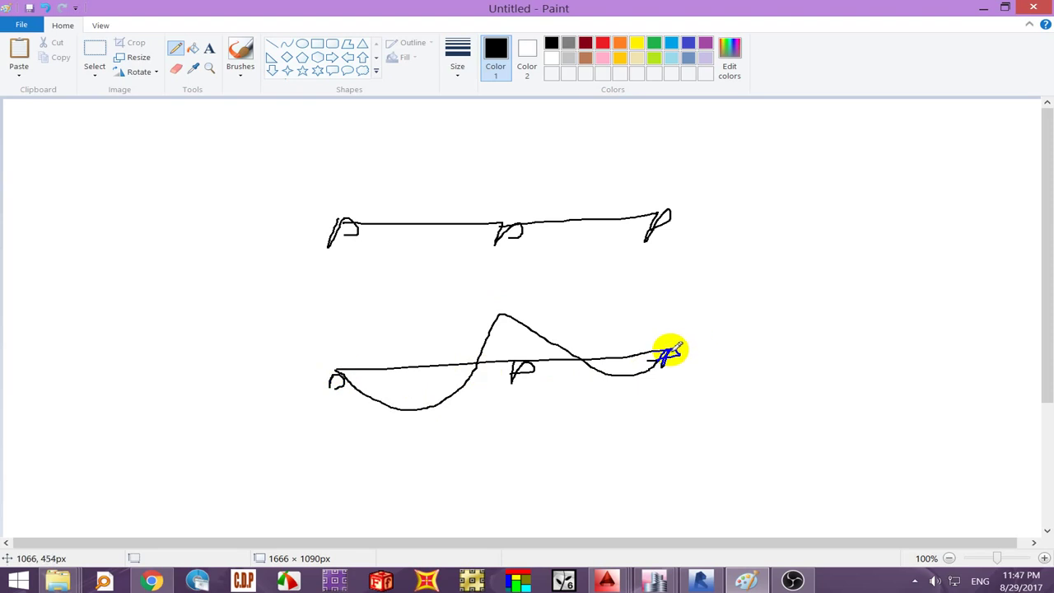
pyautogui.moveTo(654, 581)
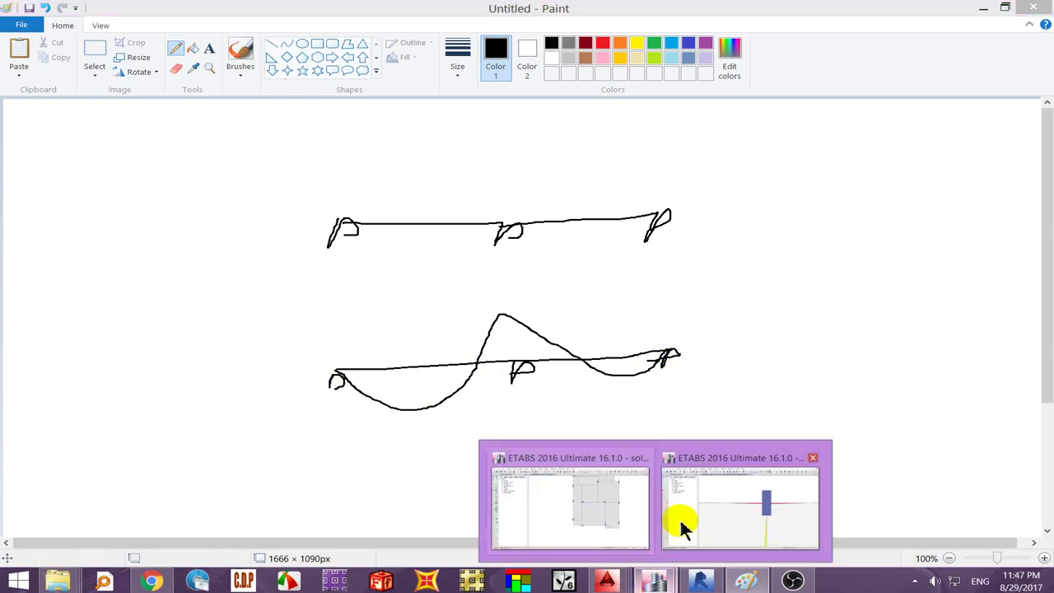
pyautogui.click(682, 530)
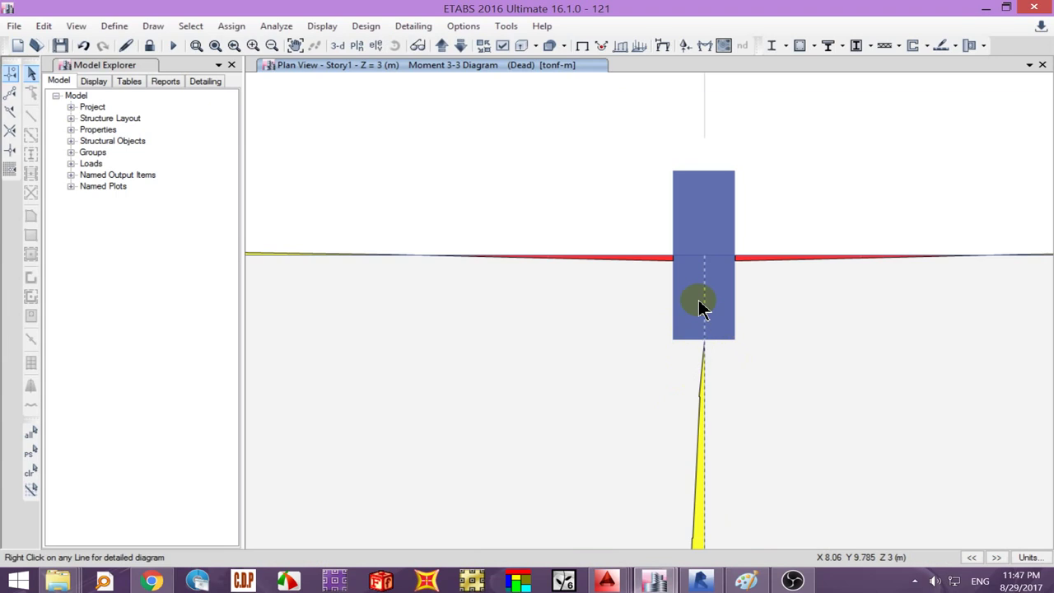
# - Unlock the model, clearing results, delete every object in the plan and fit the grid in view
pyautogui.scroll(-5, 334, 157)
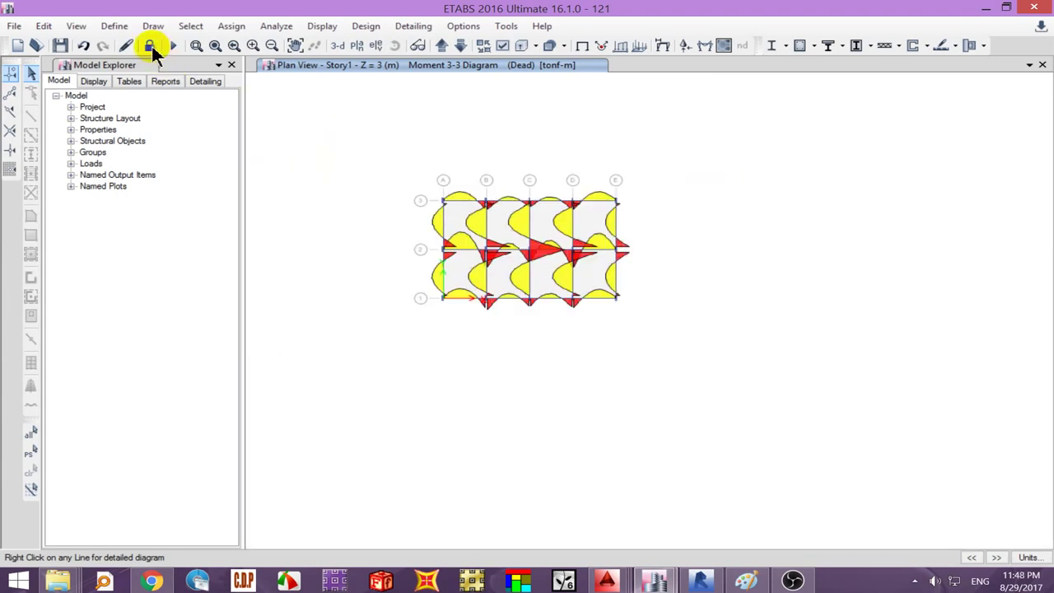
pyautogui.click(150, 46)
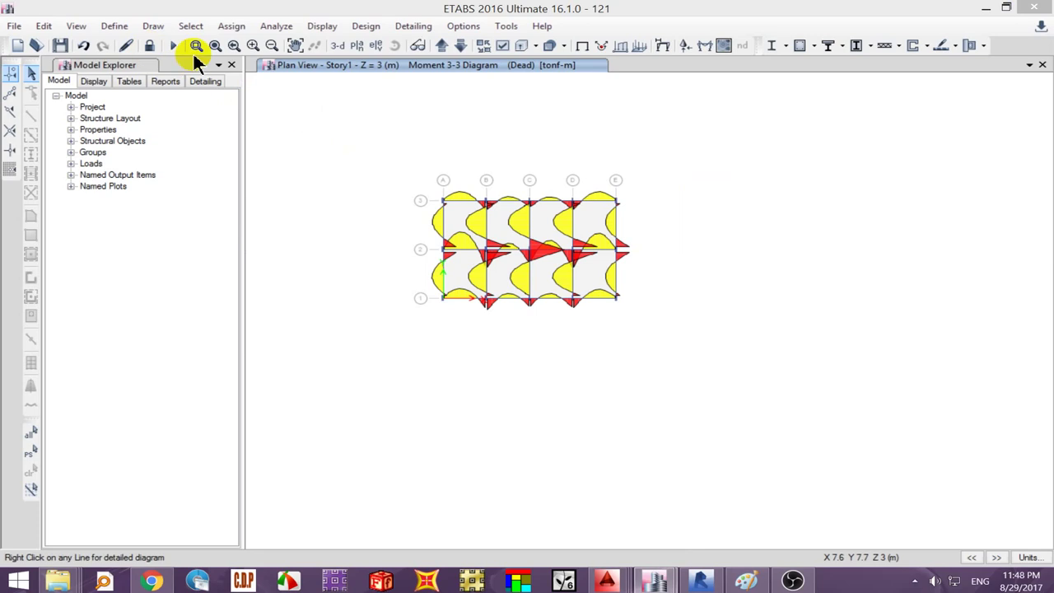
pyautogui.click(535, 344)
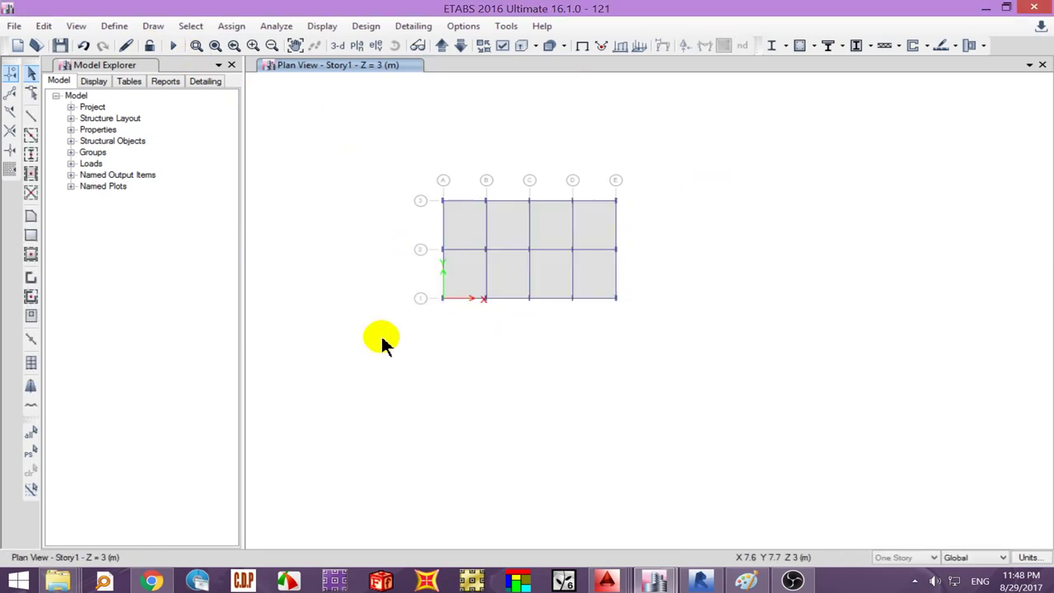
pyautogui.hotkey('ctrl', 'shift', 'a')
pyautogui.press('Delete')
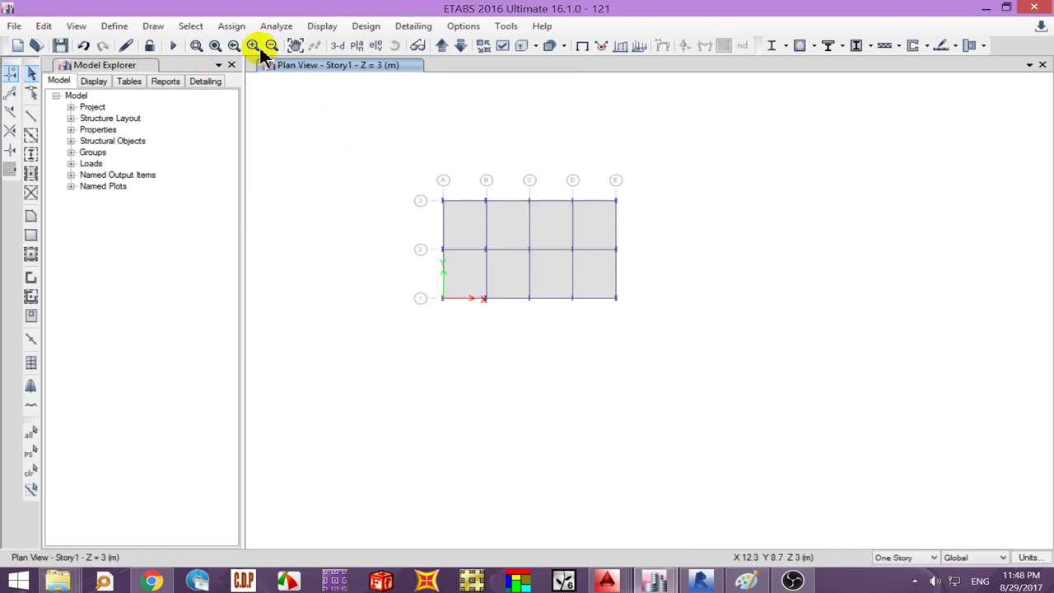
pyautogui.click(217, 47)
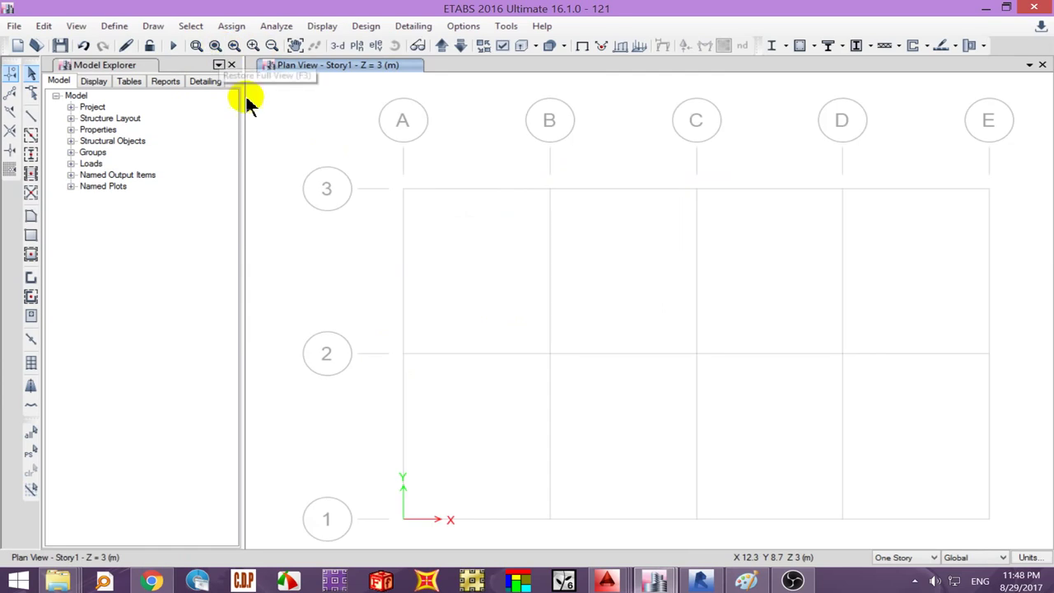
# - Place columns at grid points B2, C2, D2 and E2
pyautogui.click(33, 135)
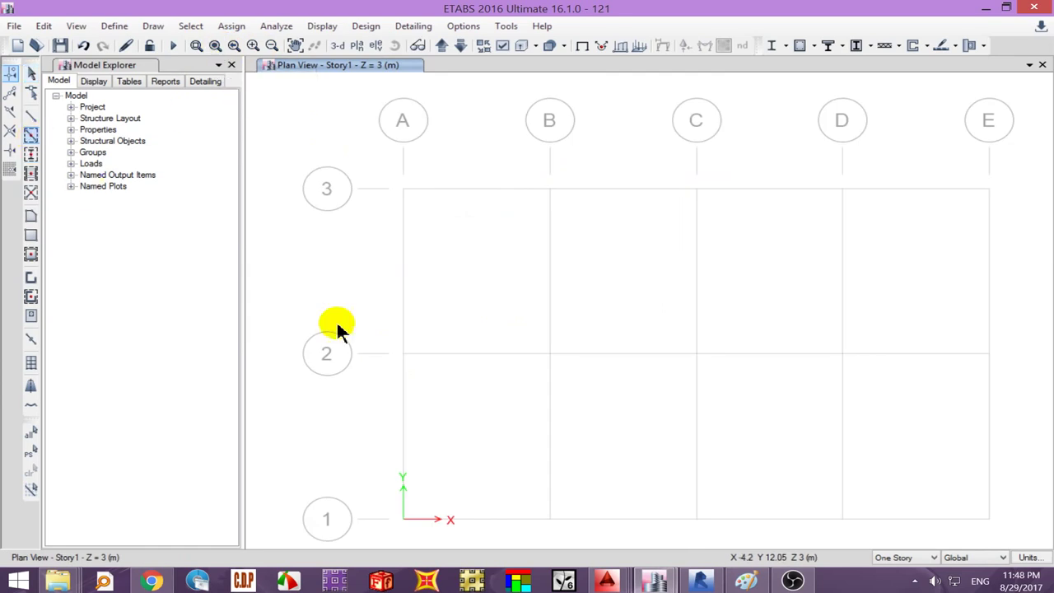
pyautogui.click(30, 153)
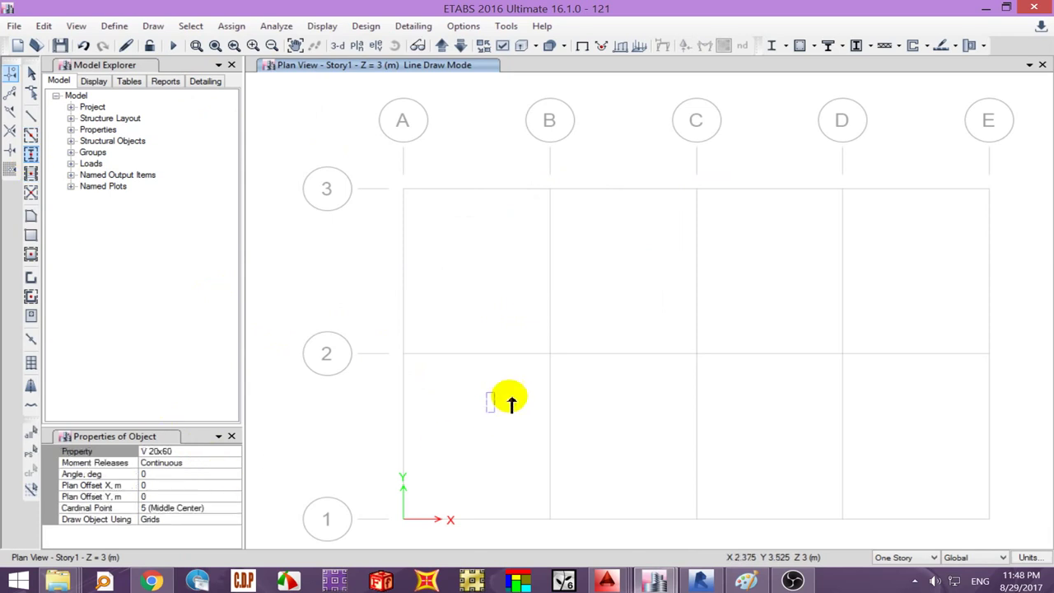
pyautogui.moveTo(494, 401); pyautogui.dragTo(730, 305)
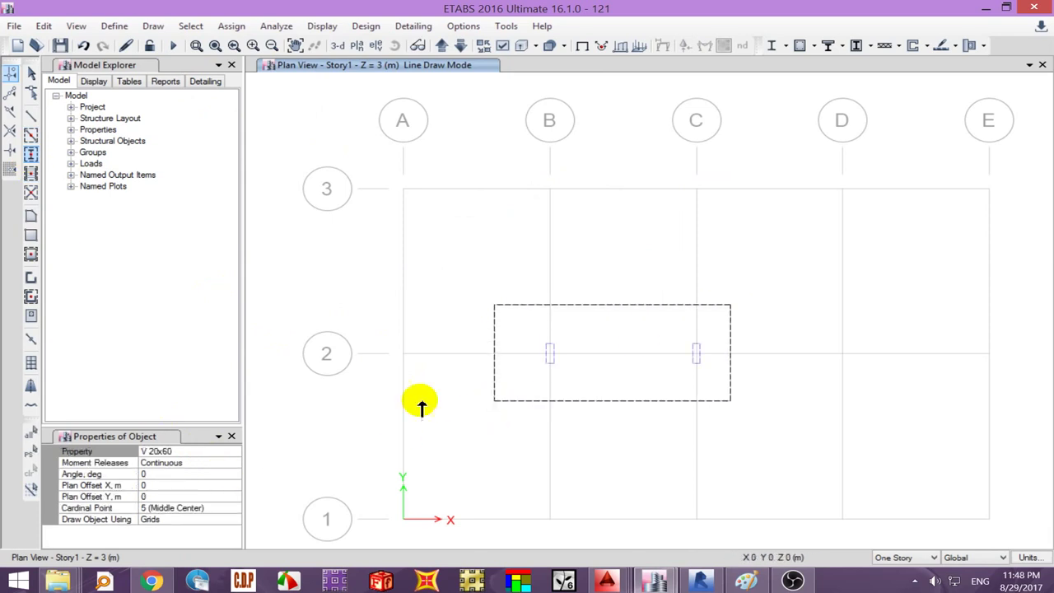
pyautogui.click(33, 136)
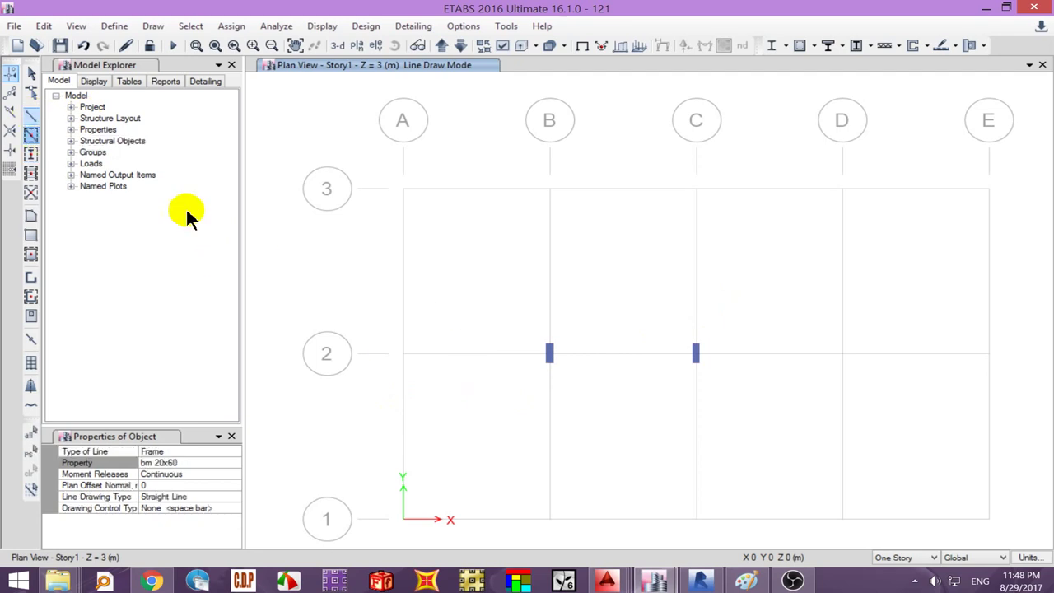
pyautogui.click(642, 352)
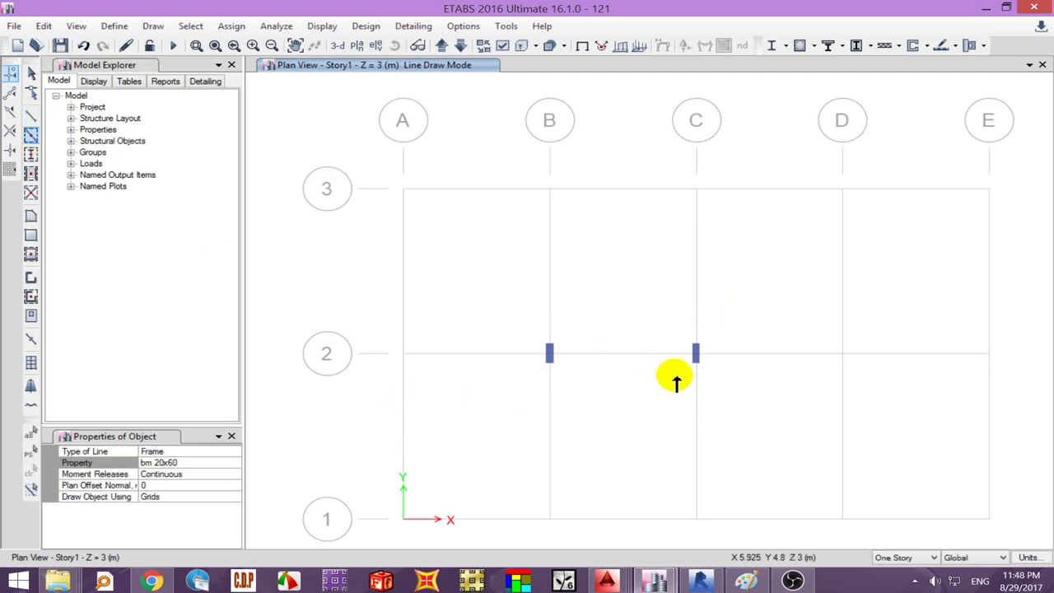
pyautogui.click(31, 154)
pyautogui.moveTo(694, 381); pyautogui.dragTo(918, 316)
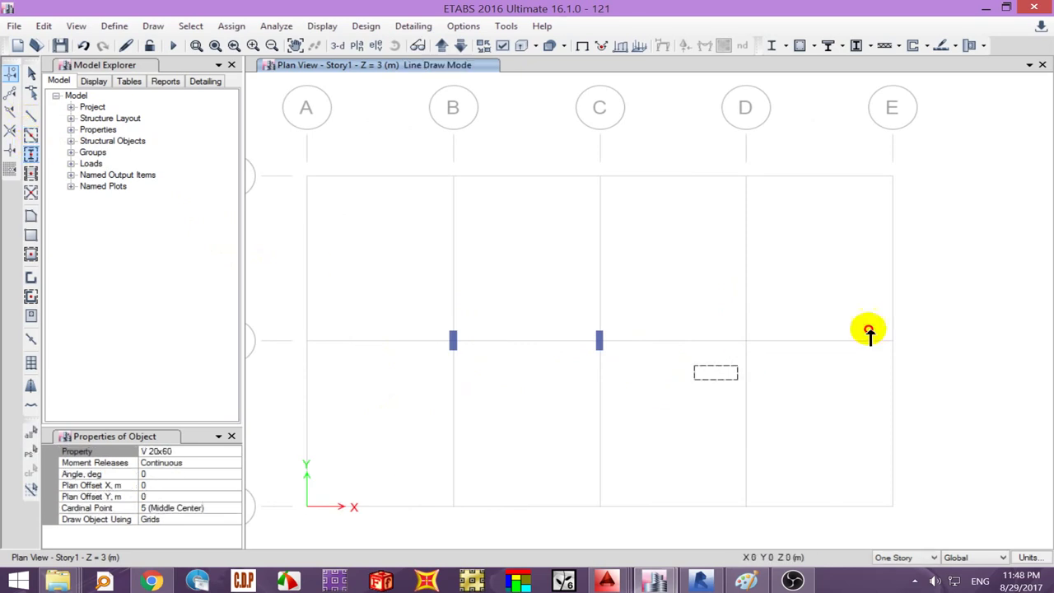
# - Draw beams spanning D2–E2 and B2–C2, then select both new beams
pyautogui.click(30, 142)
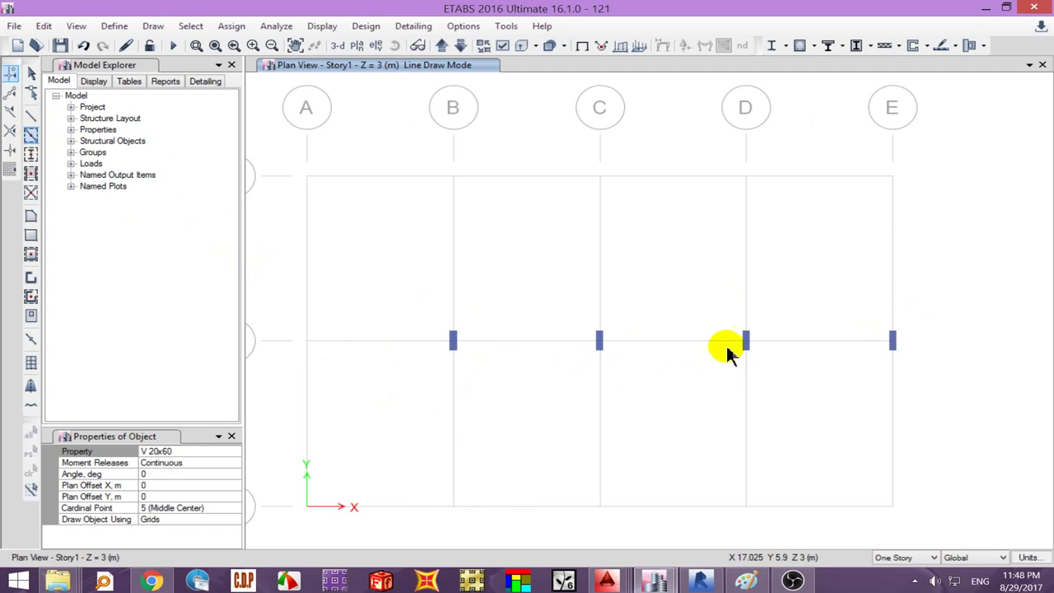
pyautogui.click(786, 343)
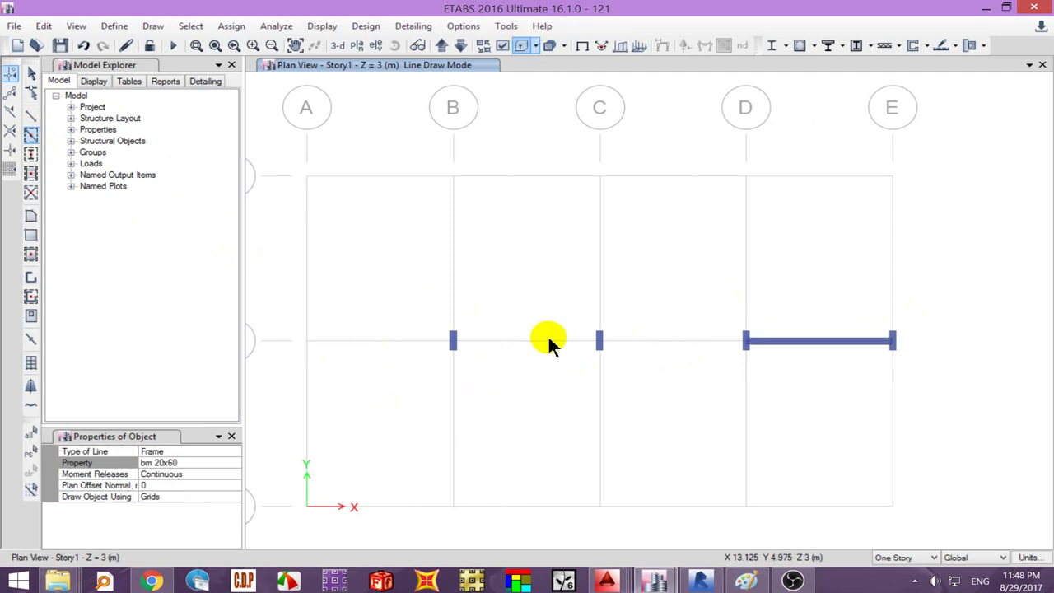
pyautogui.click(514, 356)
pyautogui.click(10, 72)
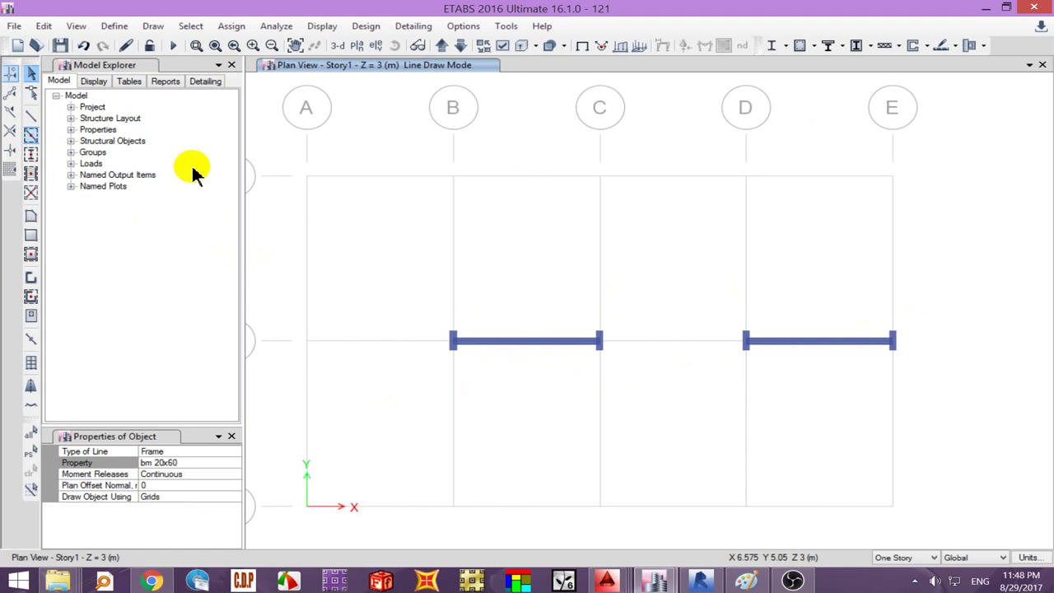
pyautogui.click(534, 352)
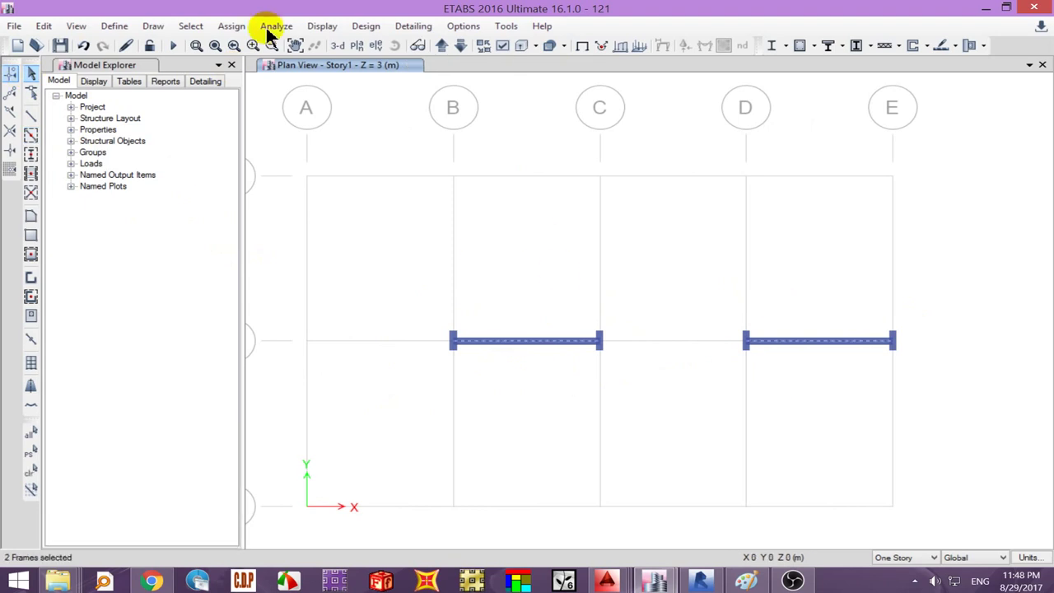
# - Assign a uniform distributed load of 2 to both beams and run the analysis
pyautogui.click(231, 26)
pyautogui.moveTo(269, 158)
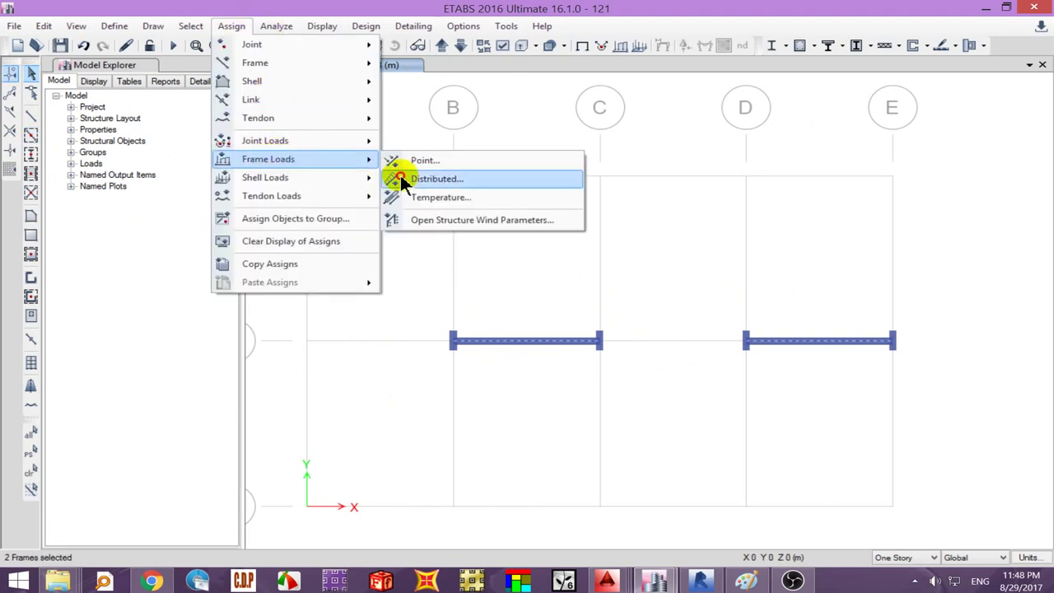
pyautogui.click(428, 178)
pyautogui.doubleClick(370, 407)
pyautogui.write('2')
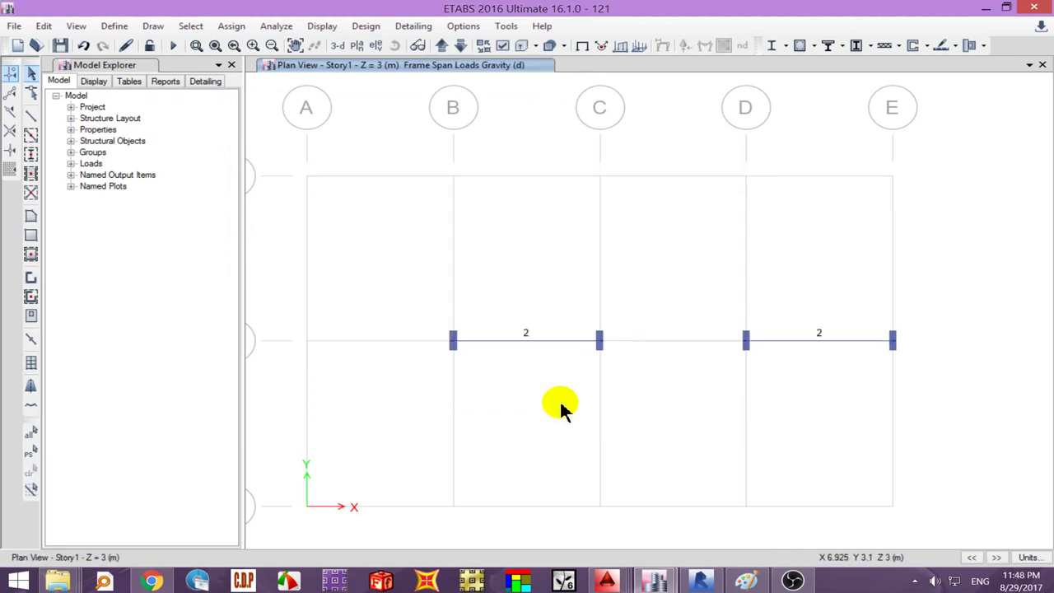
pyautogui.click(173, 45)
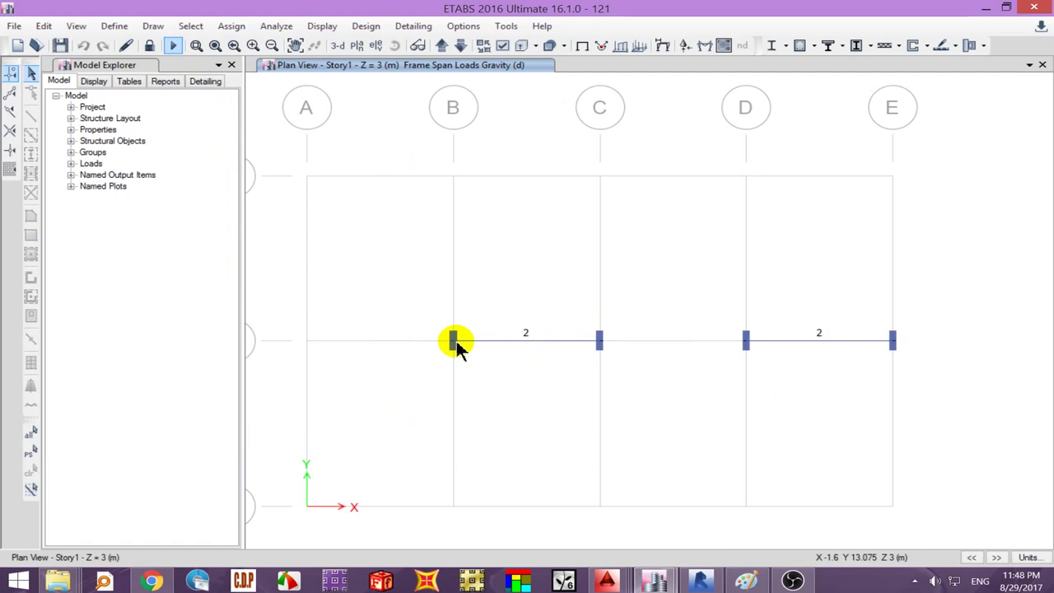
# - Display the Dead-case Moment 3-3 diagram on the grid 2 elevation
pyautogui.click(705, 48)
pyautogui.click(605, 468)
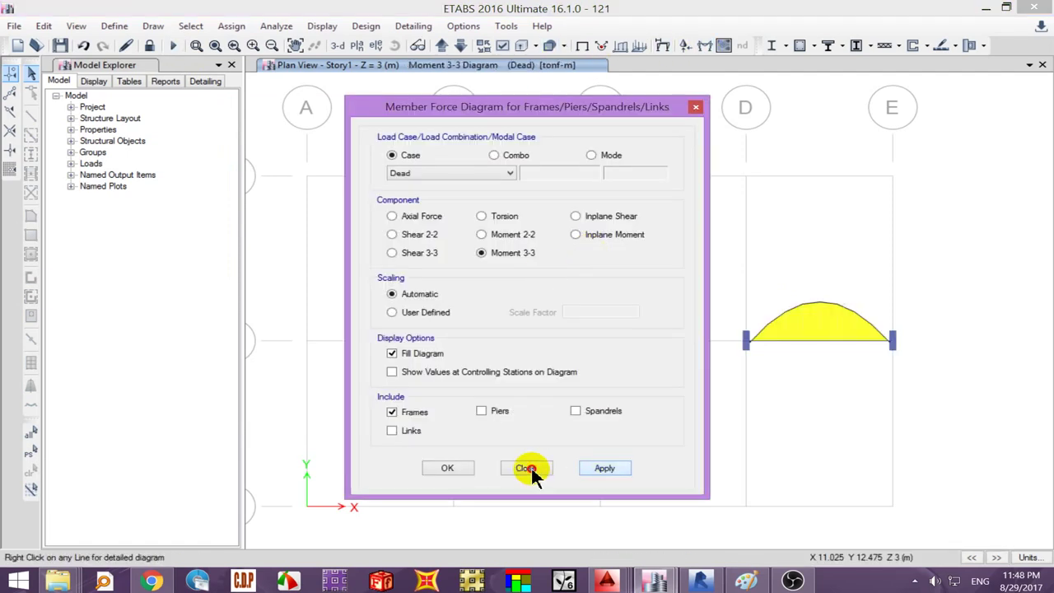
pyautogui.click(525, 468)
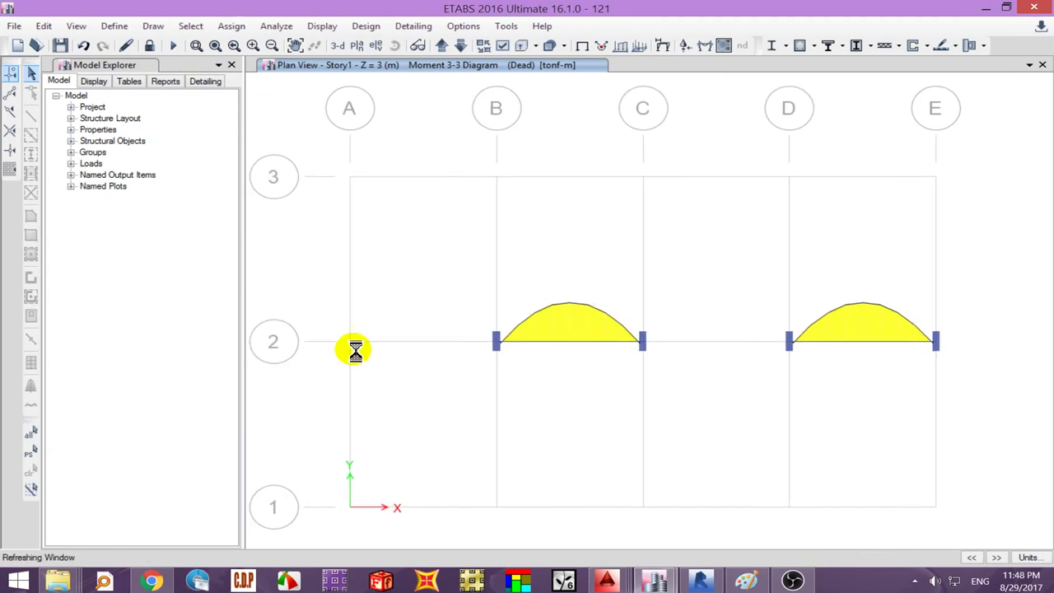
pyautogui.click(375, 47)
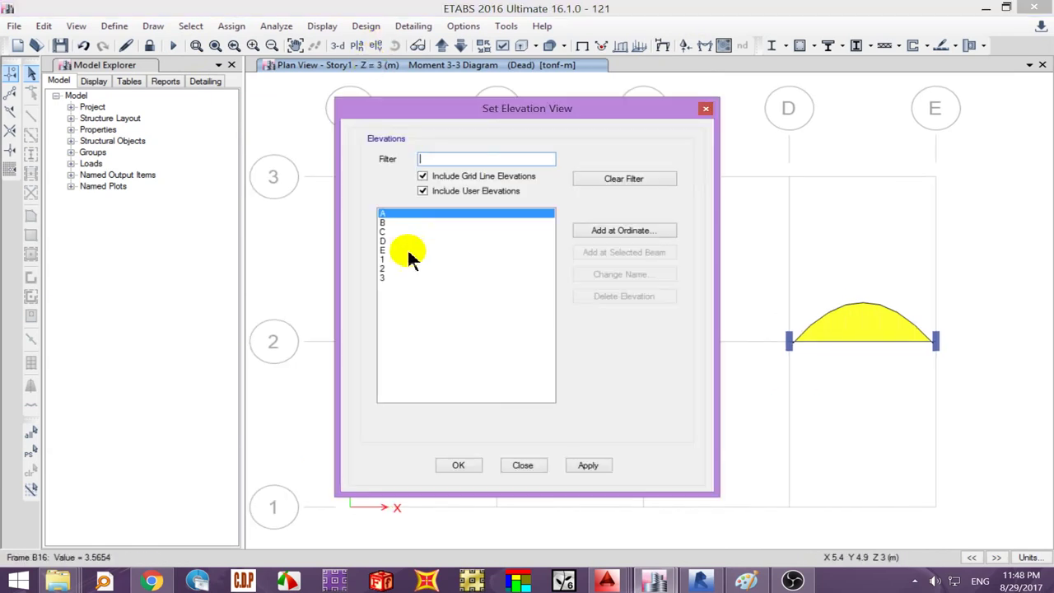
pyautogui.click(411, 268)
pyautogui.click(586, 465)
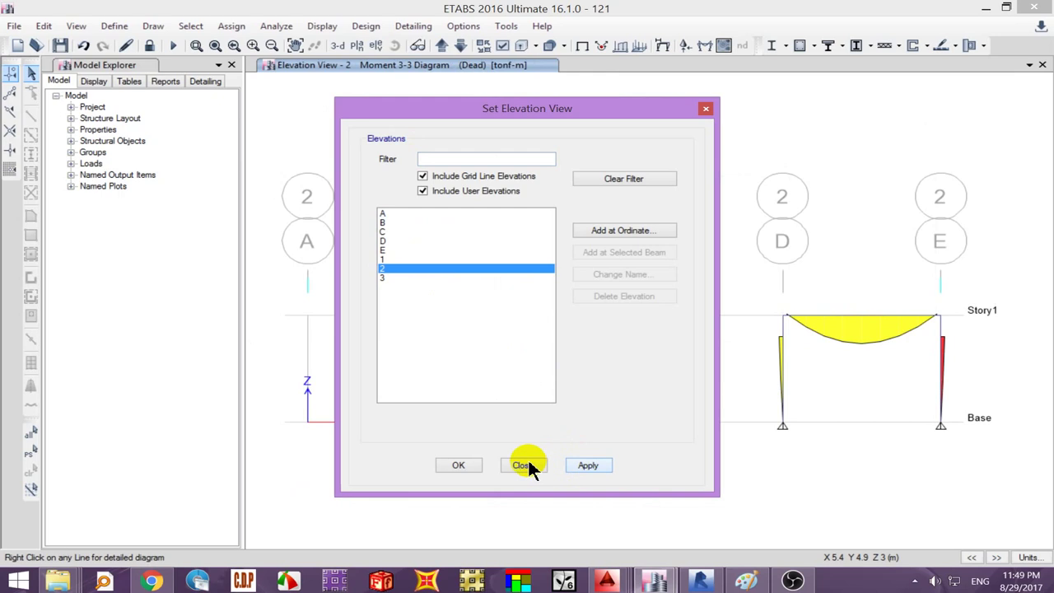
pyautogui.click(527, 465)
# - Zoom to the B–C beam and check B16's moment diagram, peaking at 4.043 tonf-m
pyautogui.click(195, 46)
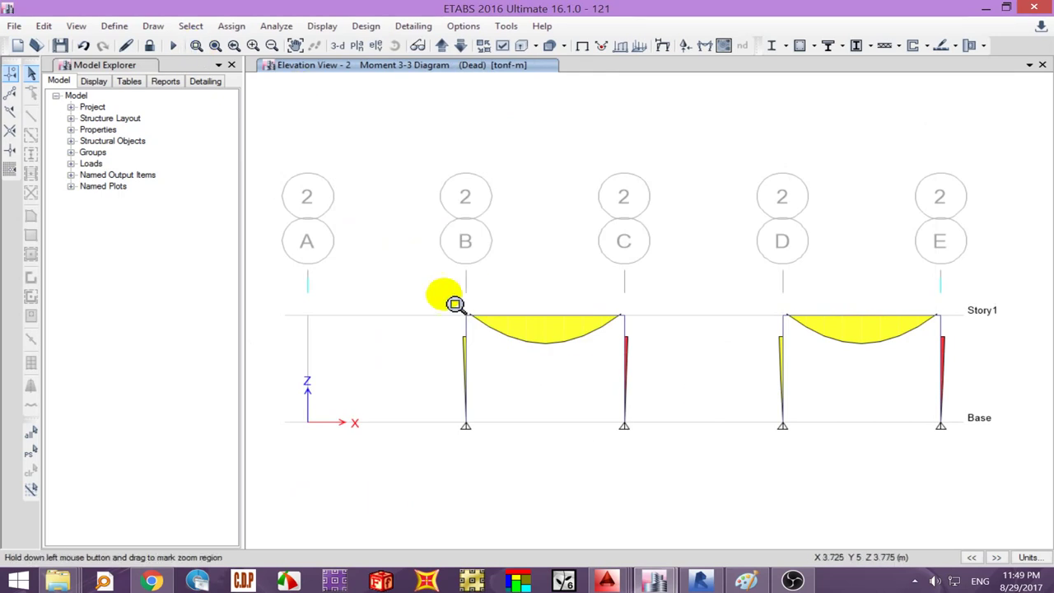
pyautogui.moveTo(438, 294); pyautogui.dragTo(640, 358)
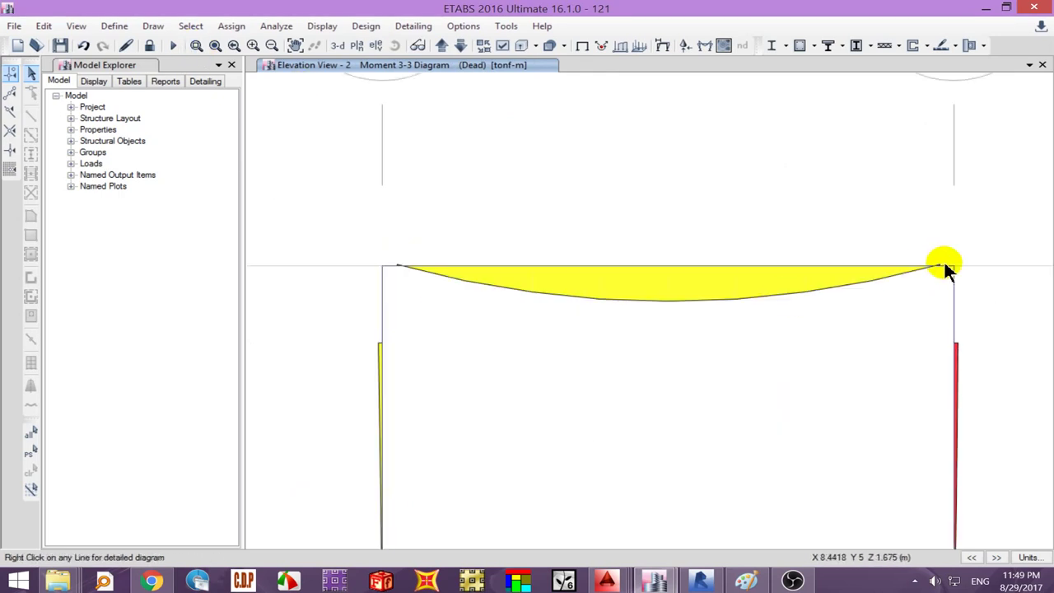
pyautogui.moveTo(861, 272)
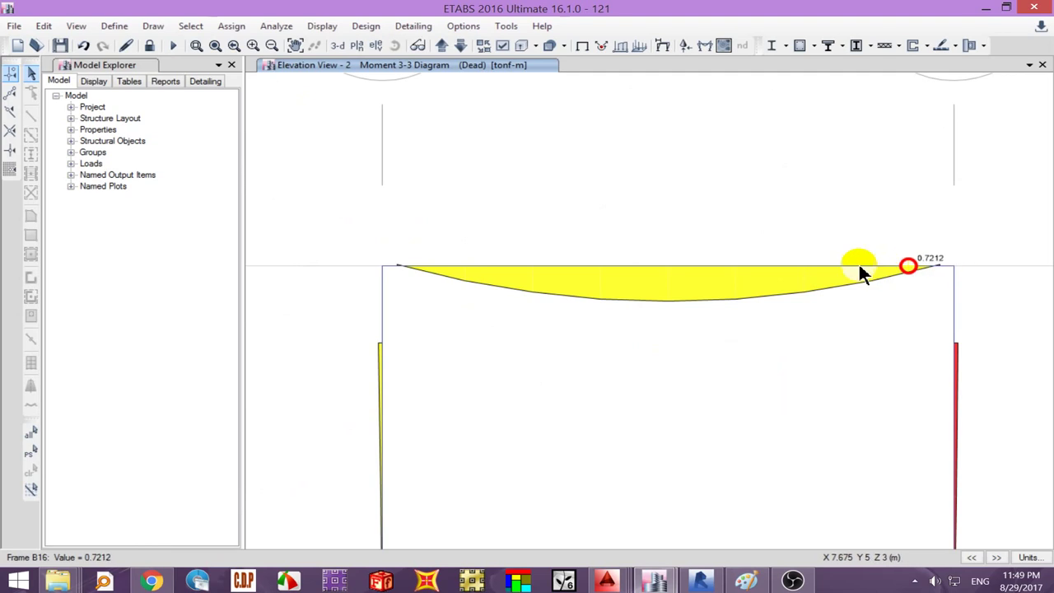
pyautogui.rightClick(772, 269)
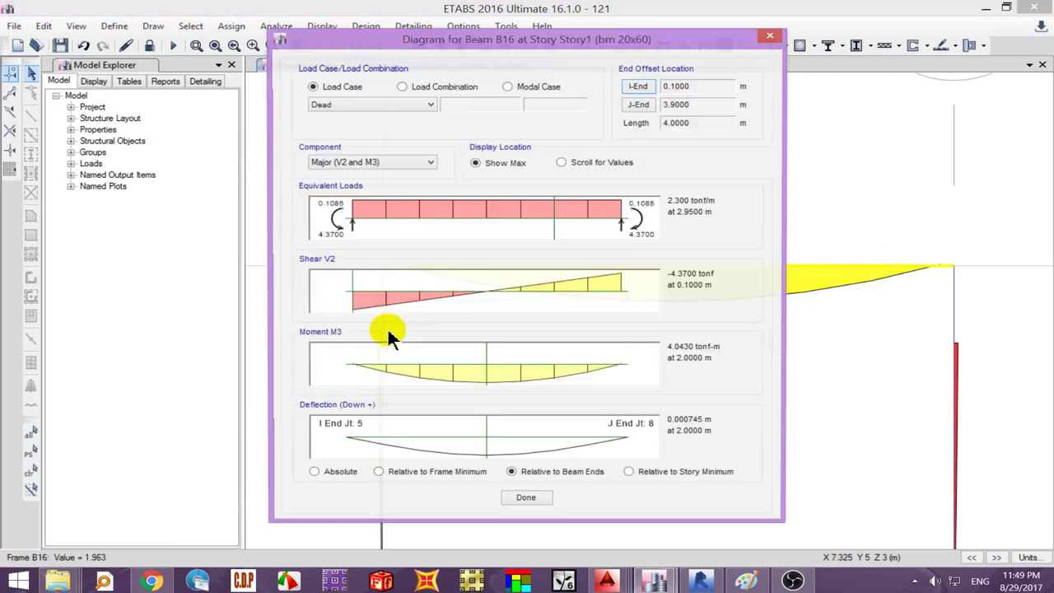
pyautogui.click(356, 370)
pyautogui.moveTo(352, 370)
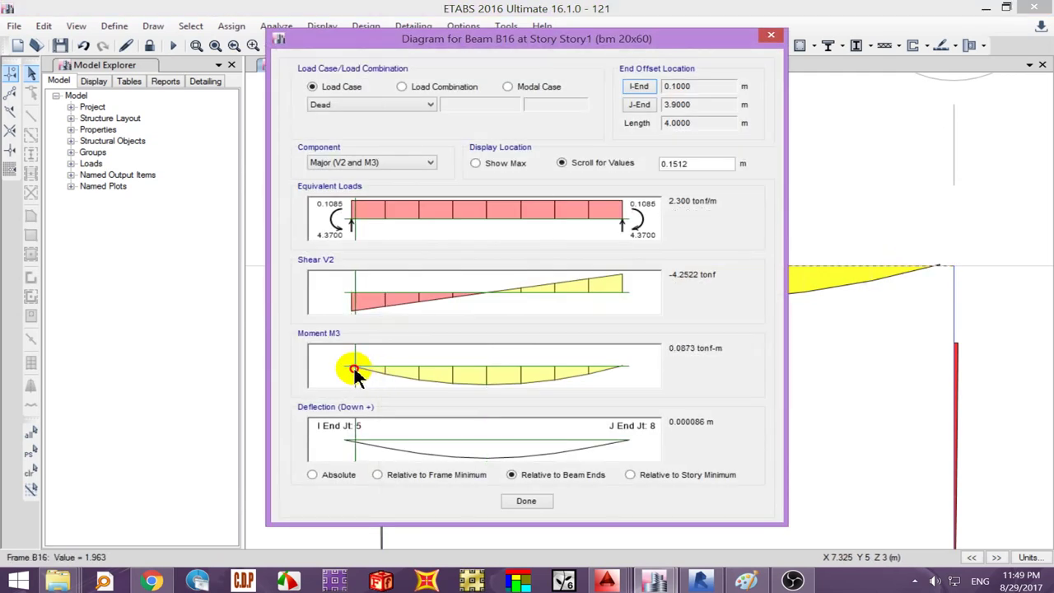
pyautogui.click(525, 500)
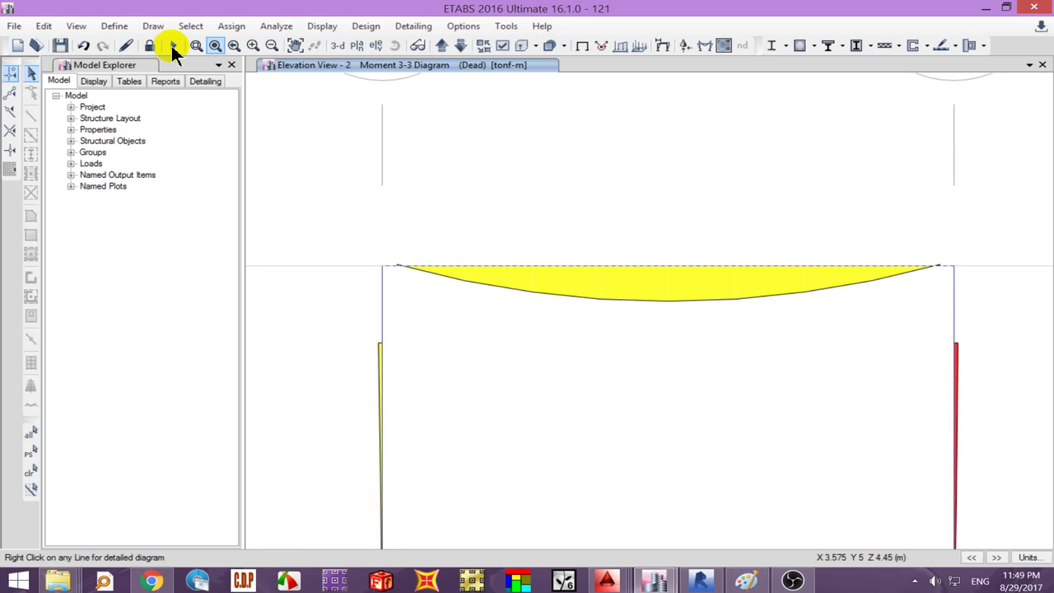
# - Unlock the model and give the B–C beam end length offsets of 0 and 0
pyautogui.click(553, 344)
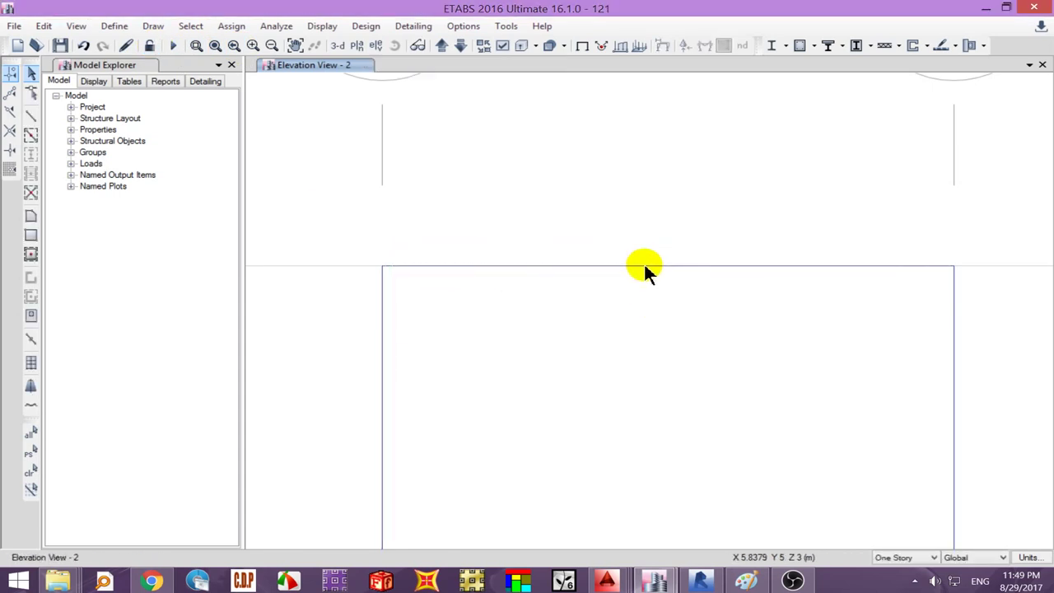
pyautogui.click(231, 26)
pyautogui.moveTo(264, 62)
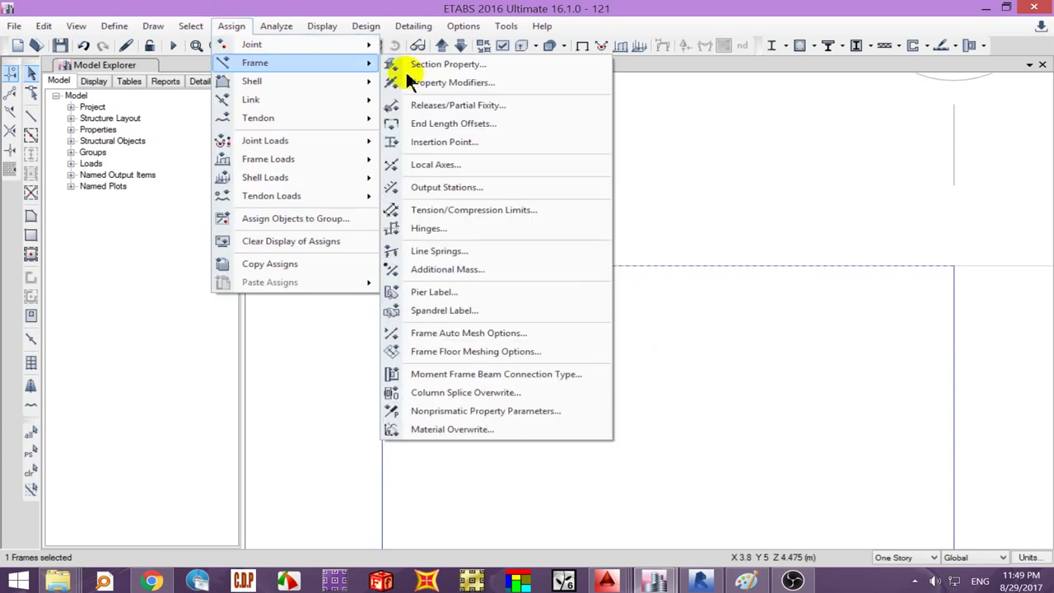
pyautogui.click(449, 125)
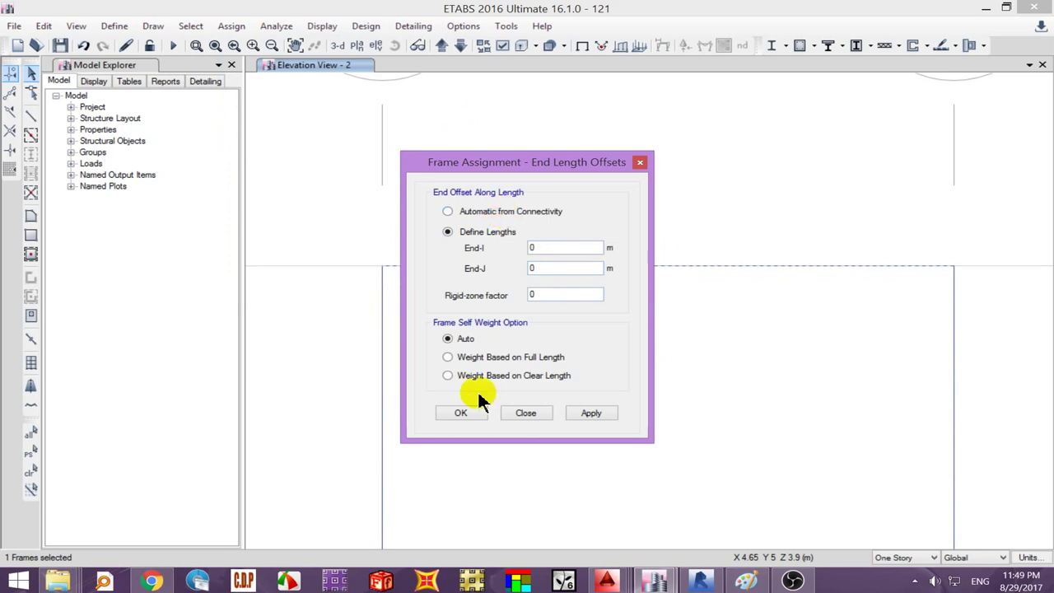
pyautogui.click(461, 412)
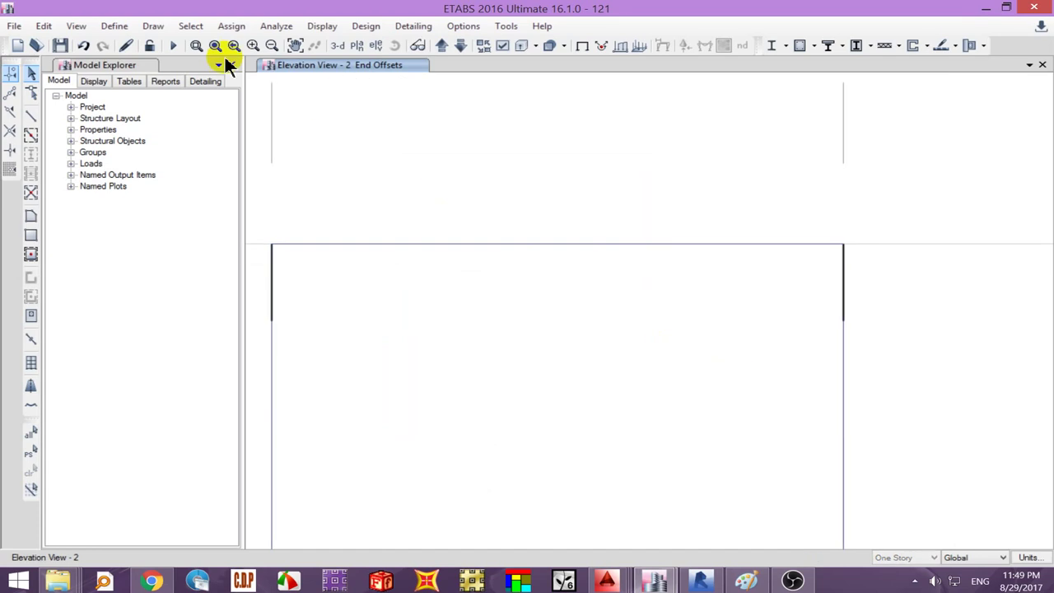
# - Zoom between grids C and D and confirm beam B18 keeps automatic 0.1 m end offsets
pyautogui.click(213, 44)
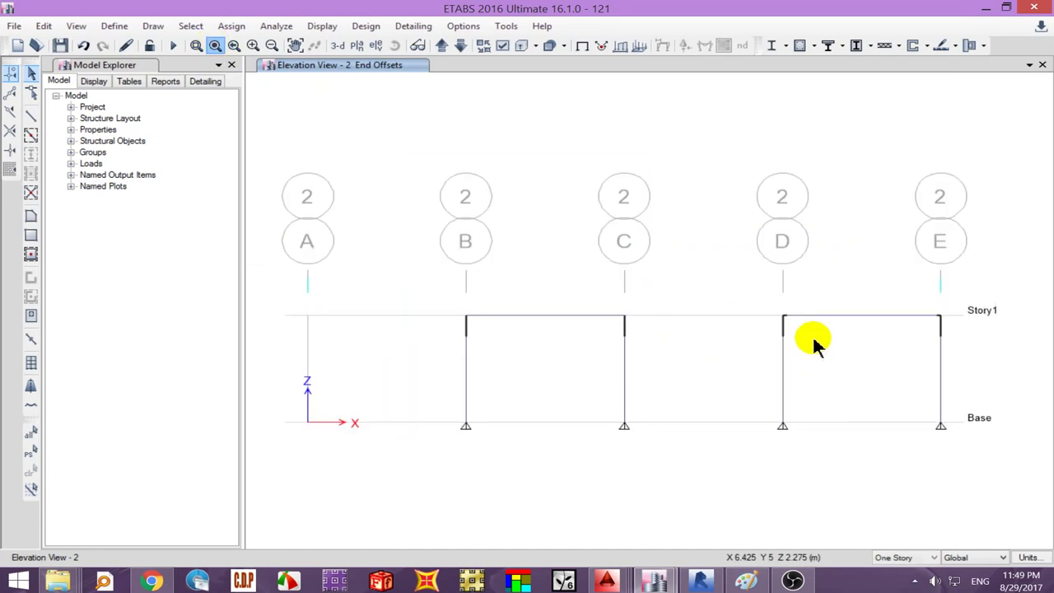
pyautogui.click(196, 46)
pyautogui.moveTo(550, 265); pyautogui.dragTo(821, 374)
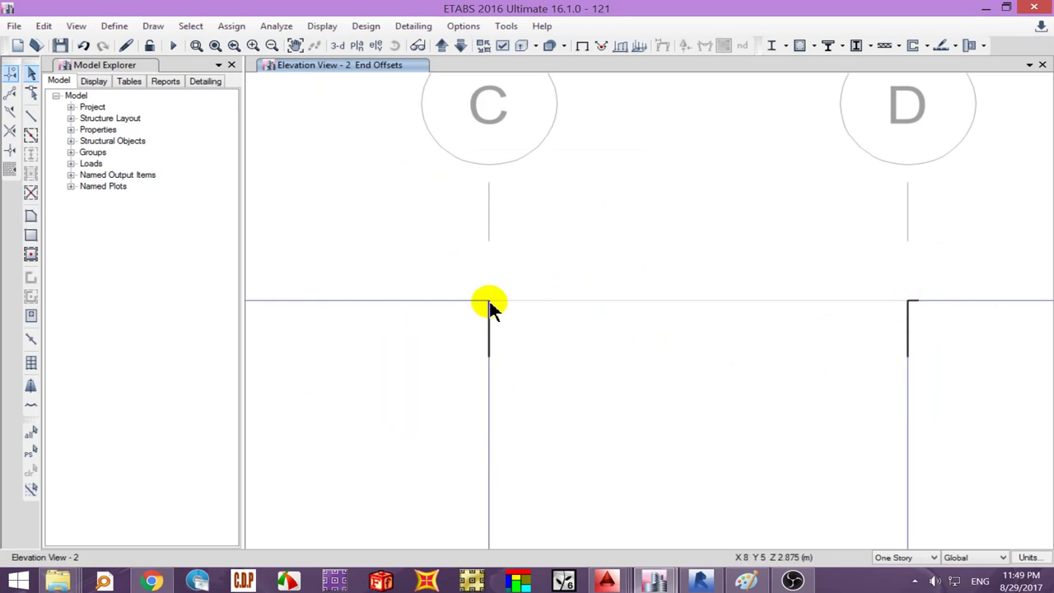
pyautogui.click(966, 301)
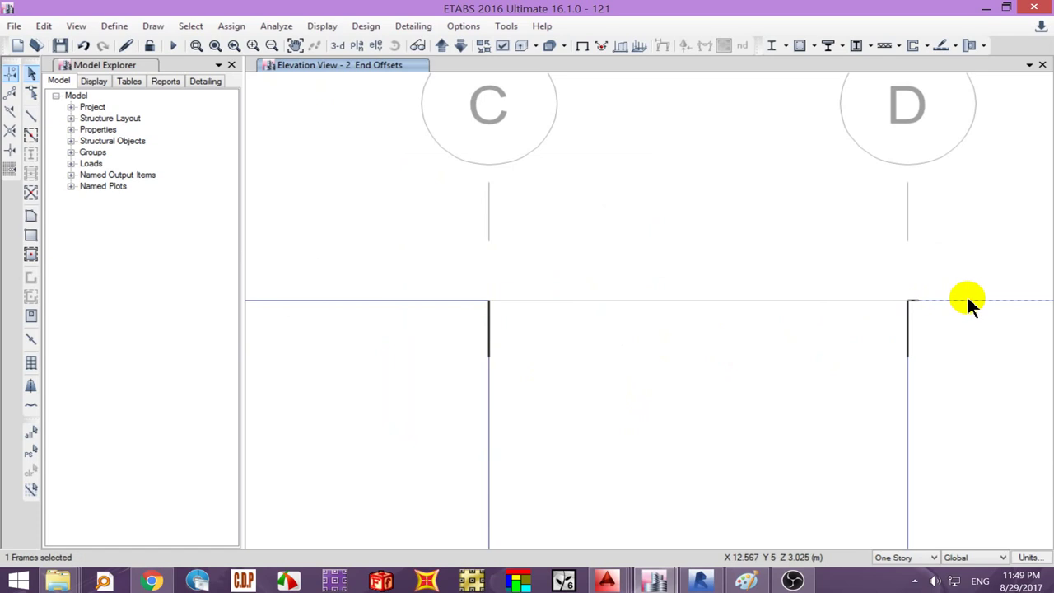
pyautogui.rightClick(966, 298)
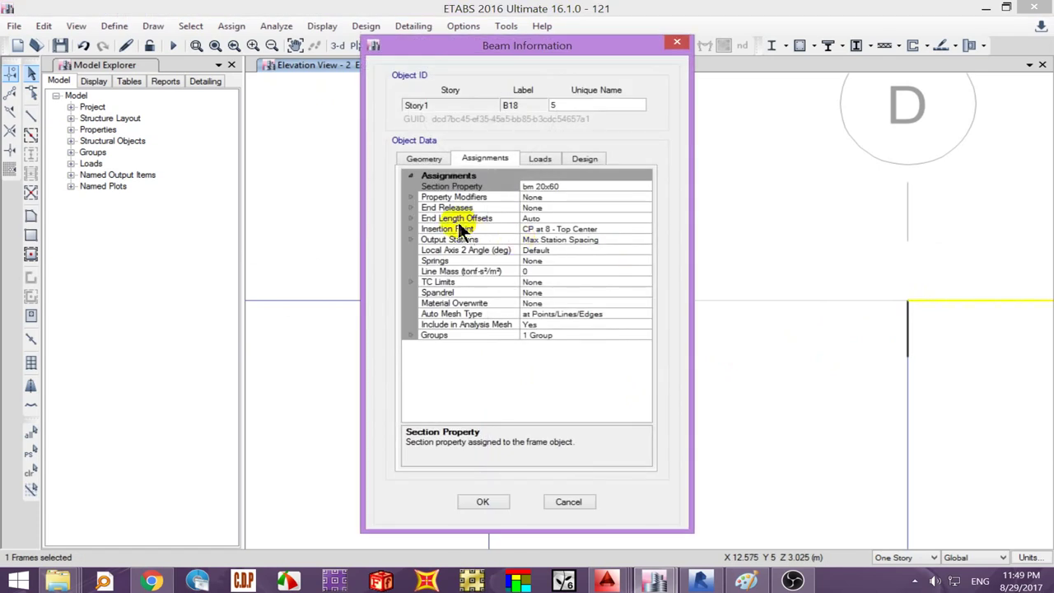
pyautogui.click(410, 218)
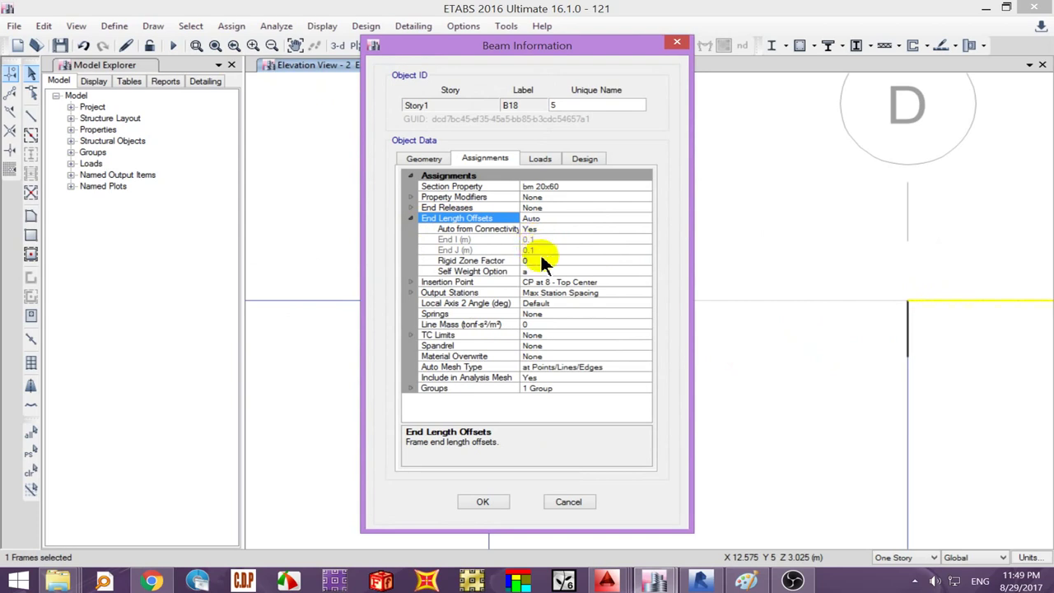
pyautogui.click(489, 501)
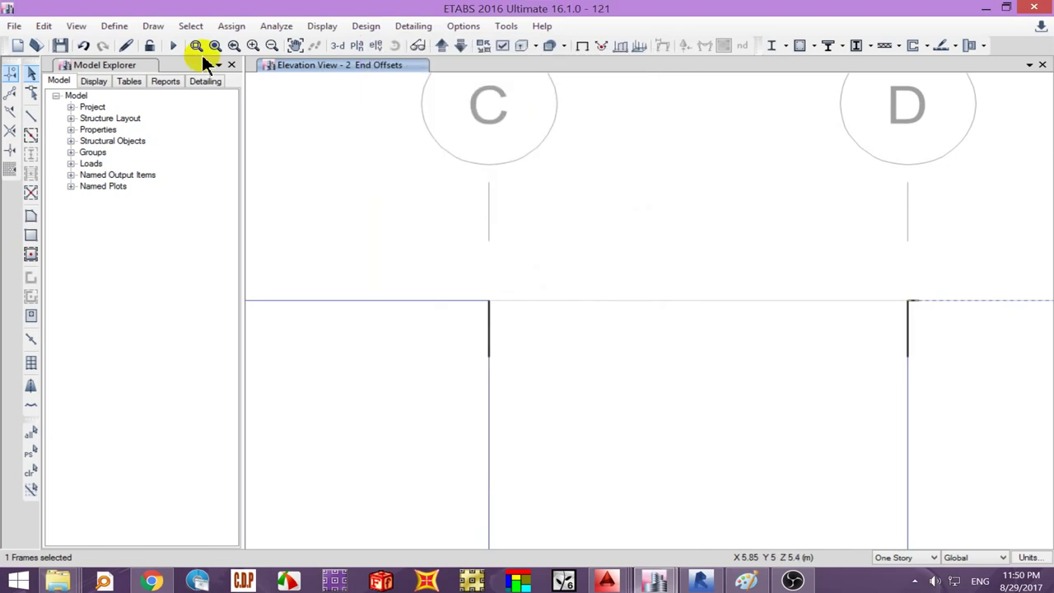
# - Rerun the analysis and draw the Dead-case Moment 3-3 diagram on elevation 2
pyautogui.click(174, 46)
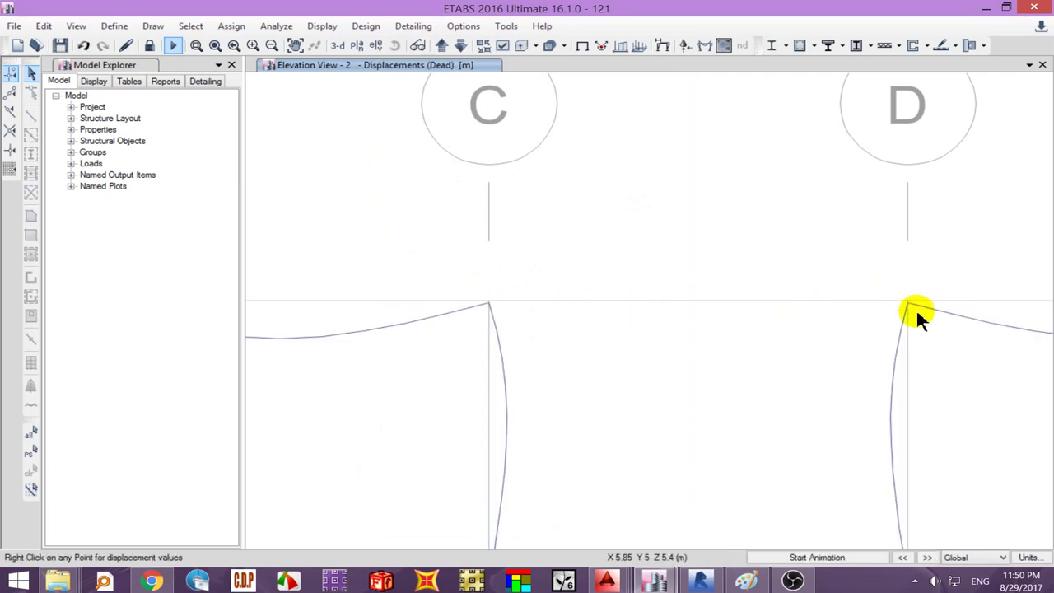
pyautogui.click(711, 47)
pyautogui.click(602, 467)
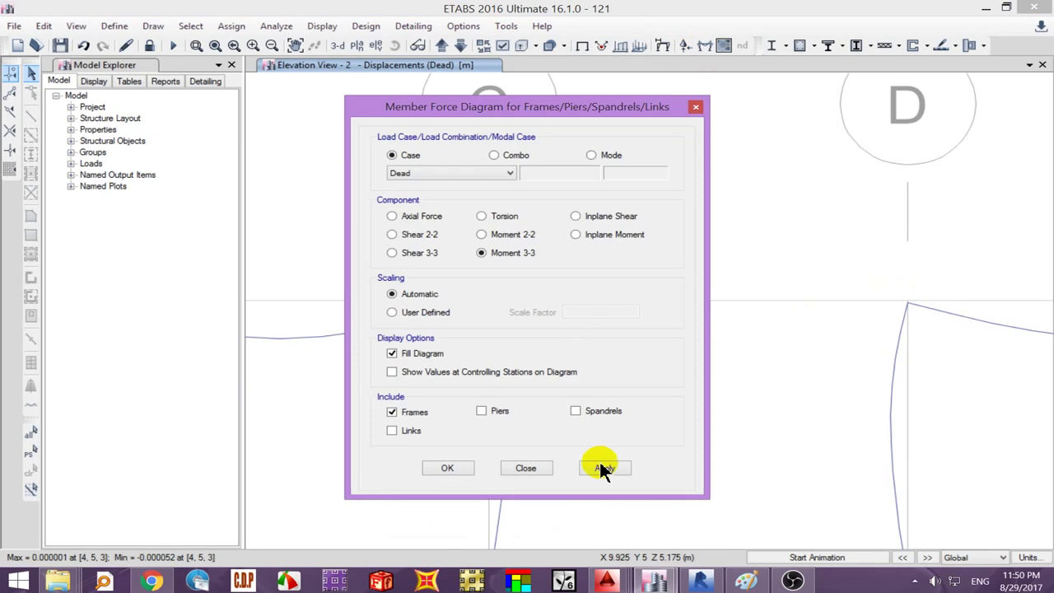
pyautogui.click(525, 467)
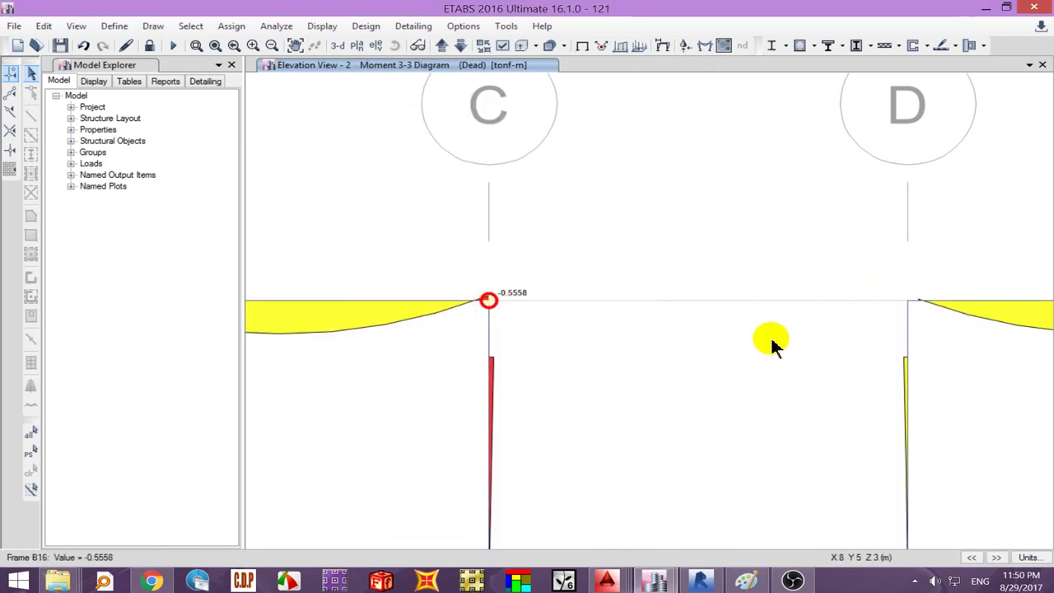
# - Inspect beam B16's moment diagram, now peaking at 4.0442 tonf-m, then start unlocking the model
pyautogui.moveTo(913, 301)
pyautogui.scroll(-1, 845, 323)
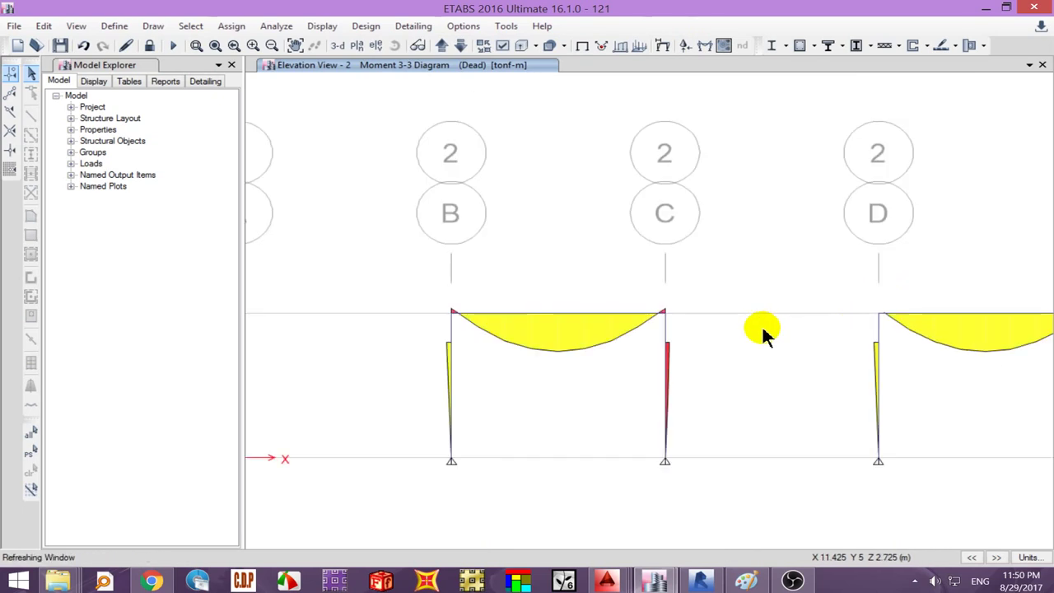
pyautogui.click(615, 311)
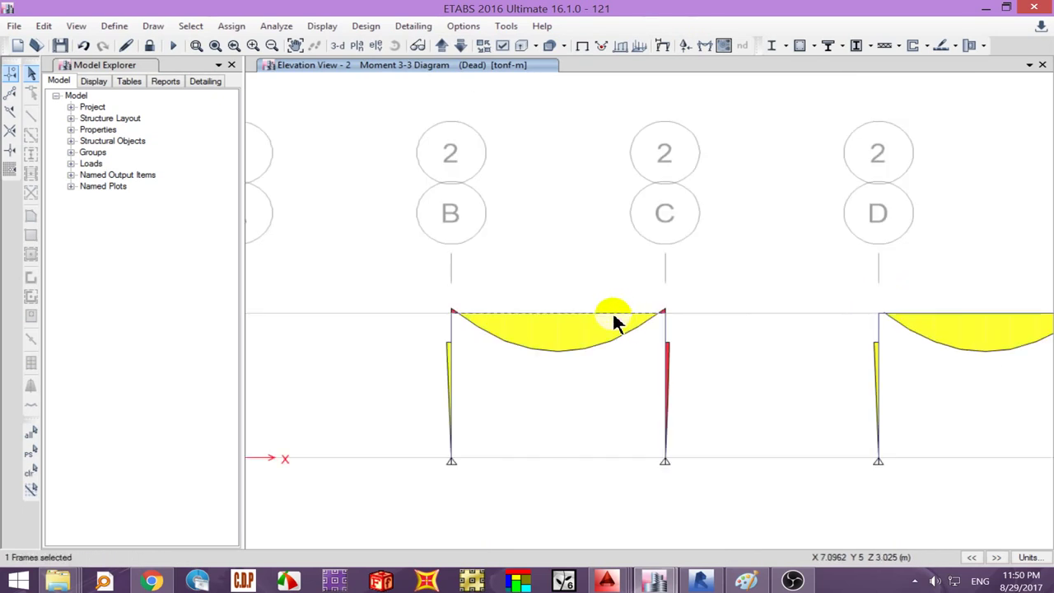
pyautogui.rightClick(613, 314)
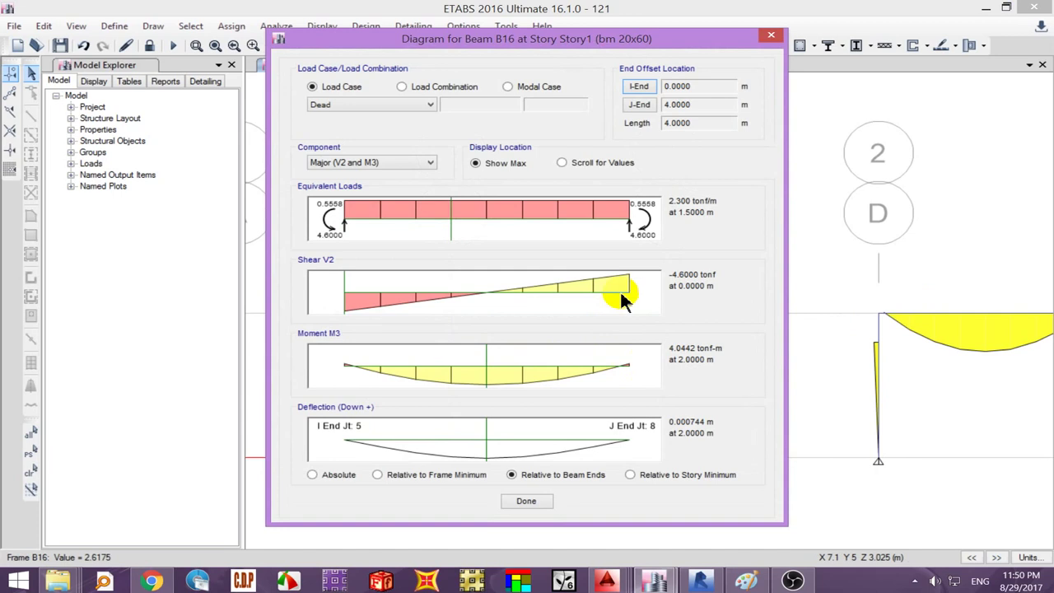
pyautogui.click(531, 501)
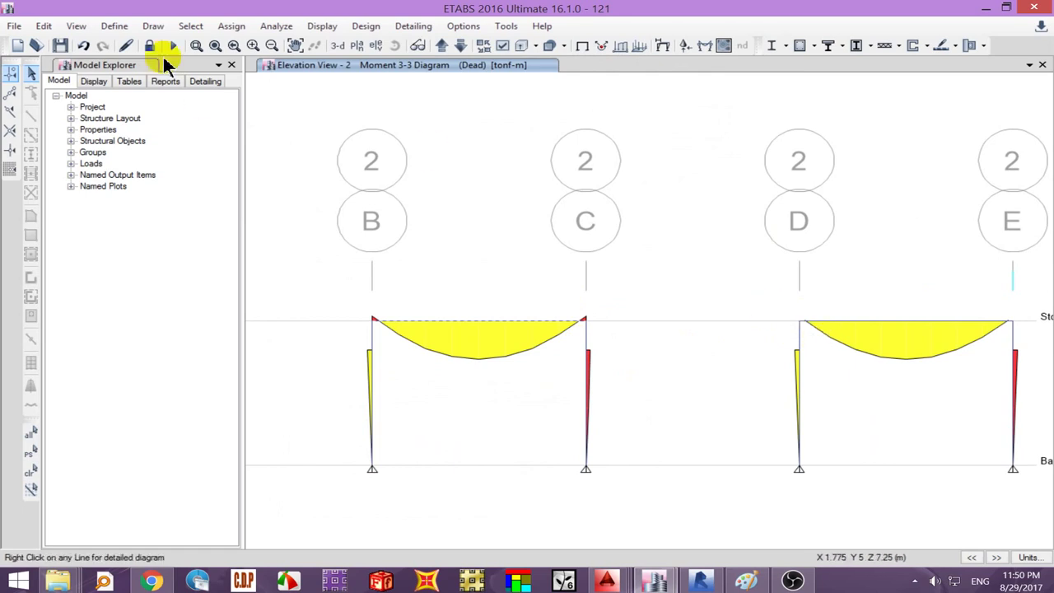
pyautogui.click(149, 46)
# - Confirm unlocking, then make beam B–C's self weight based on clear length in its end offsets
pyautogui.click(543, 345)
pyautogui.click(499, 322)
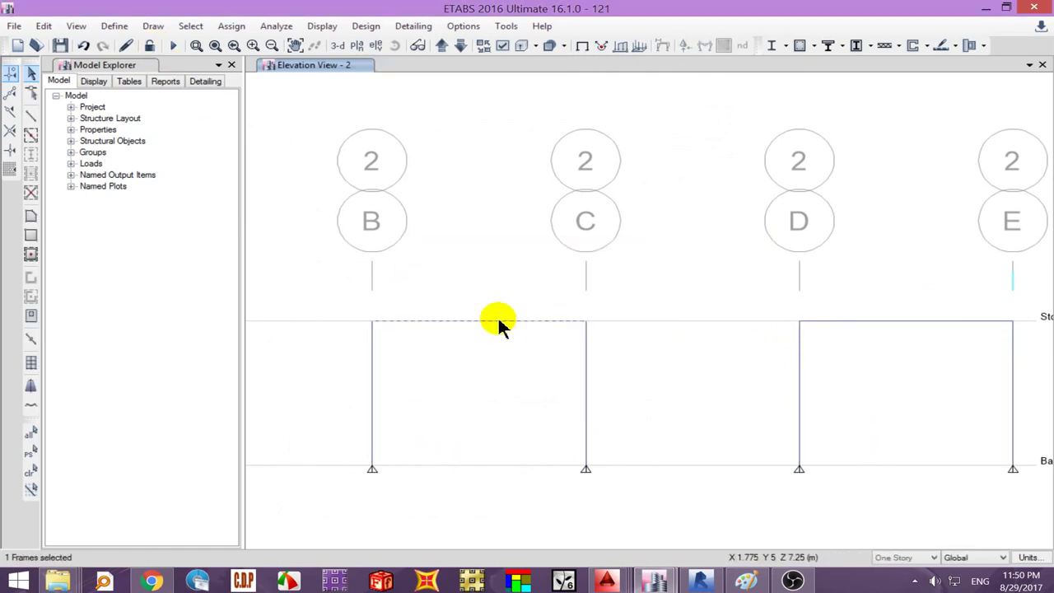
pyautogui.click(229, 27)
pyautogui.moveTo(255, 62)
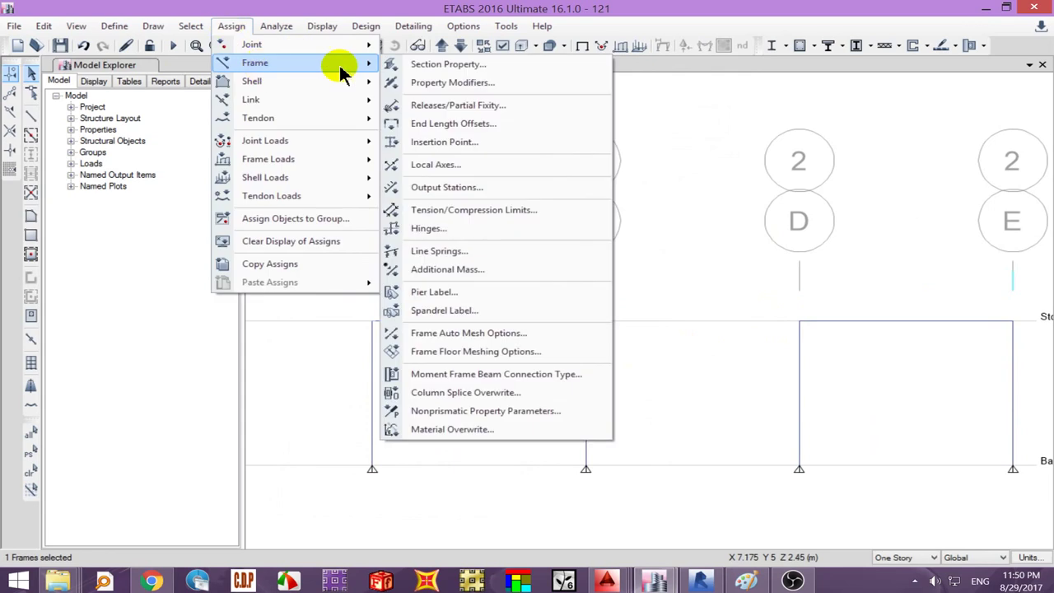
pyautogui.click(432, 132)
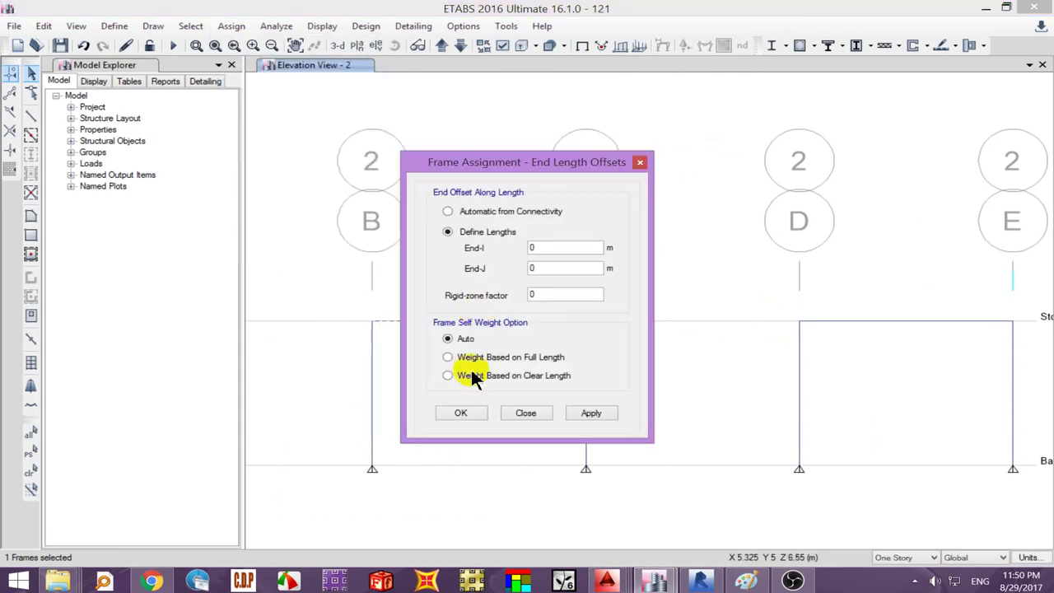
pyautogui.click(466, 378)
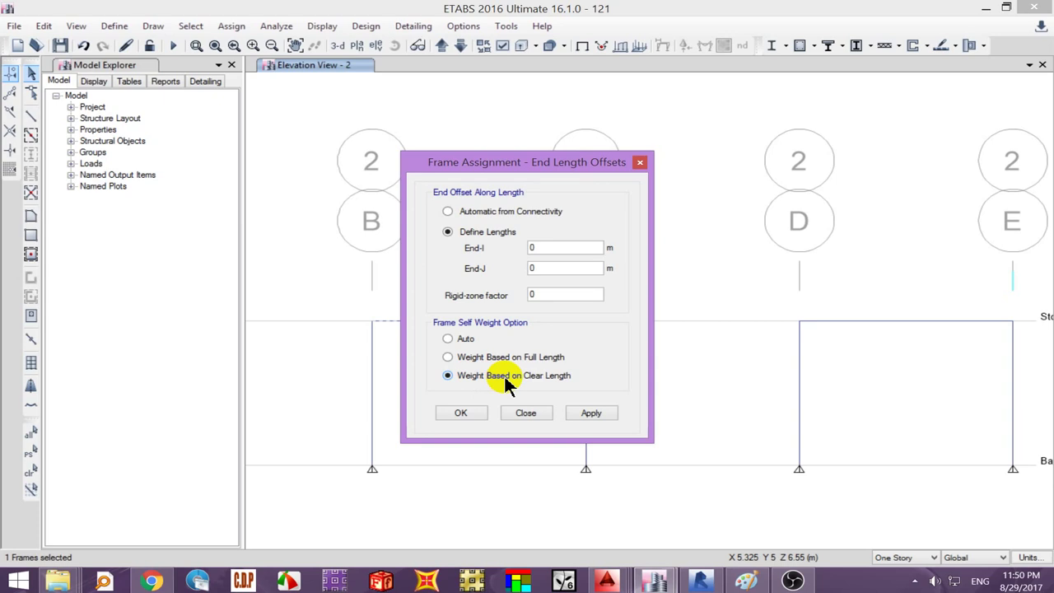
pyautogui.click(461, 413)
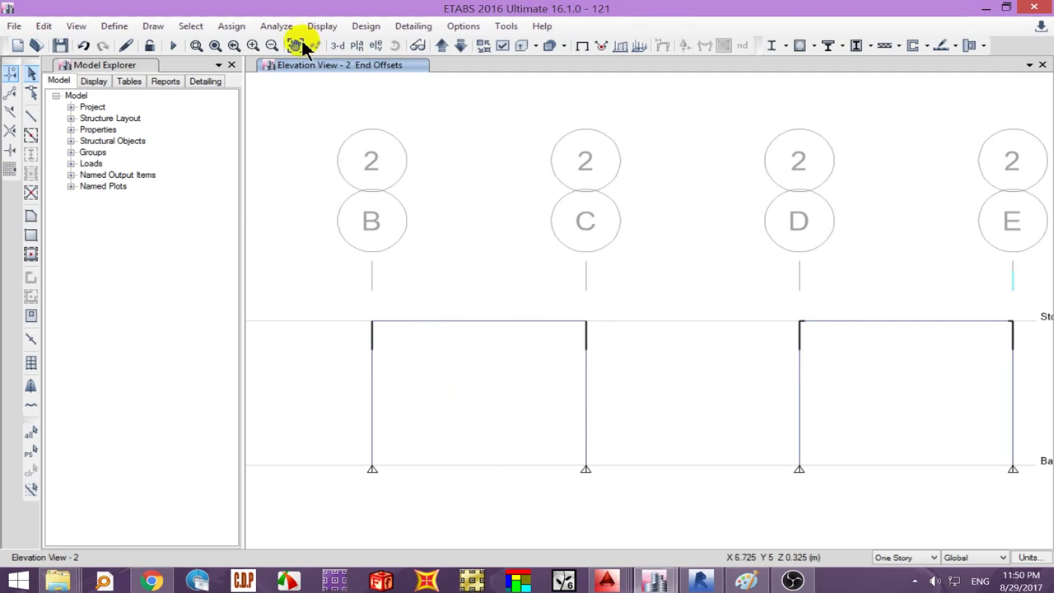
# - Delete every existing frame member from the 3-D view
pyautogui.click(337, 45)
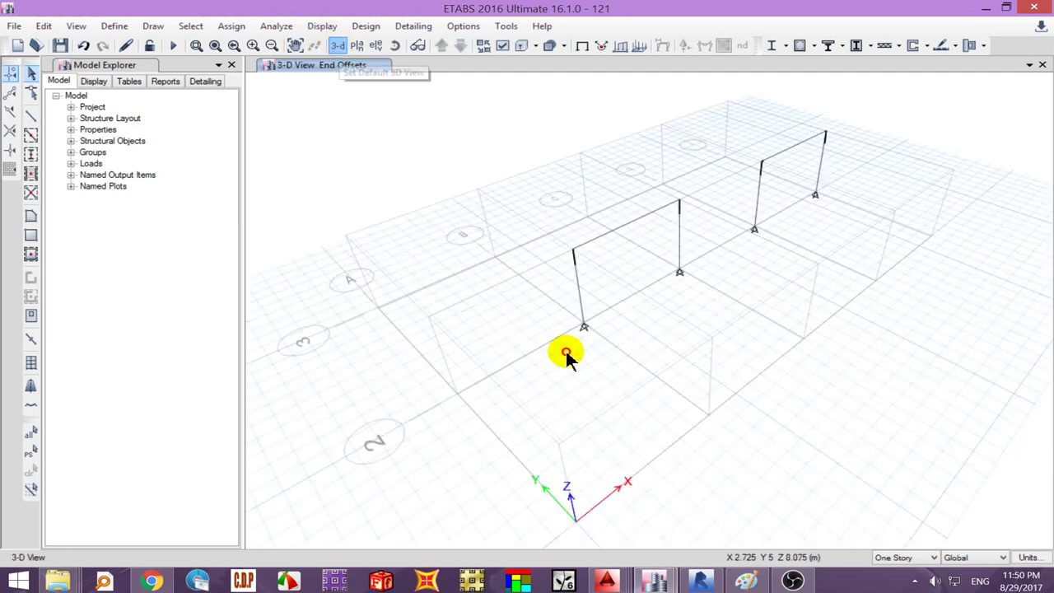
pyautogui.hotkey('ctrl', 'a')
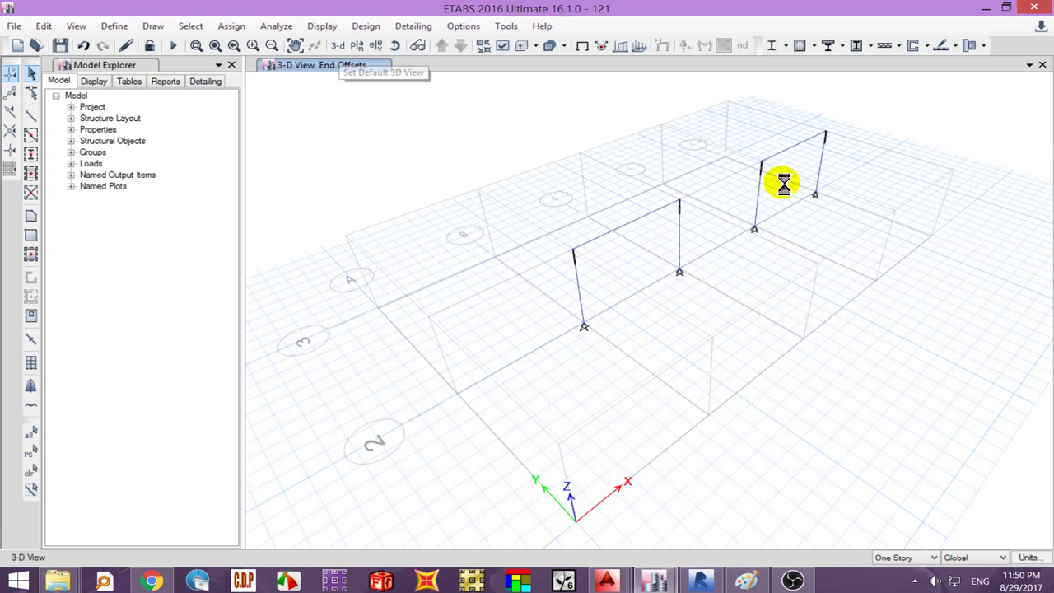
pyautogui.press('Delete')
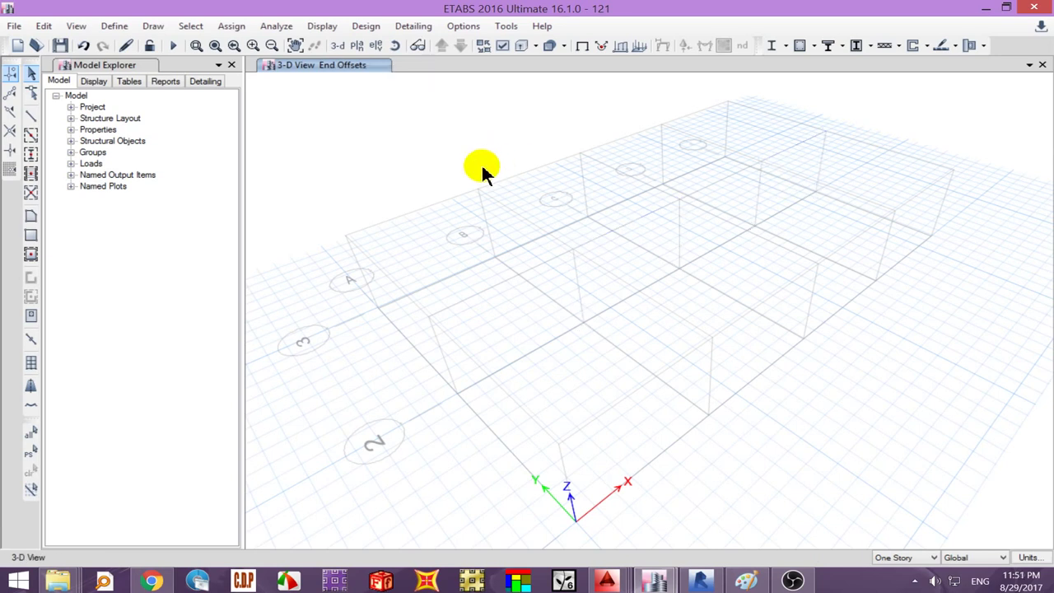
# - Place nine columns on the Story1 plan at grid intersections A–C by 1–3
pyautogui.click(353, 43)
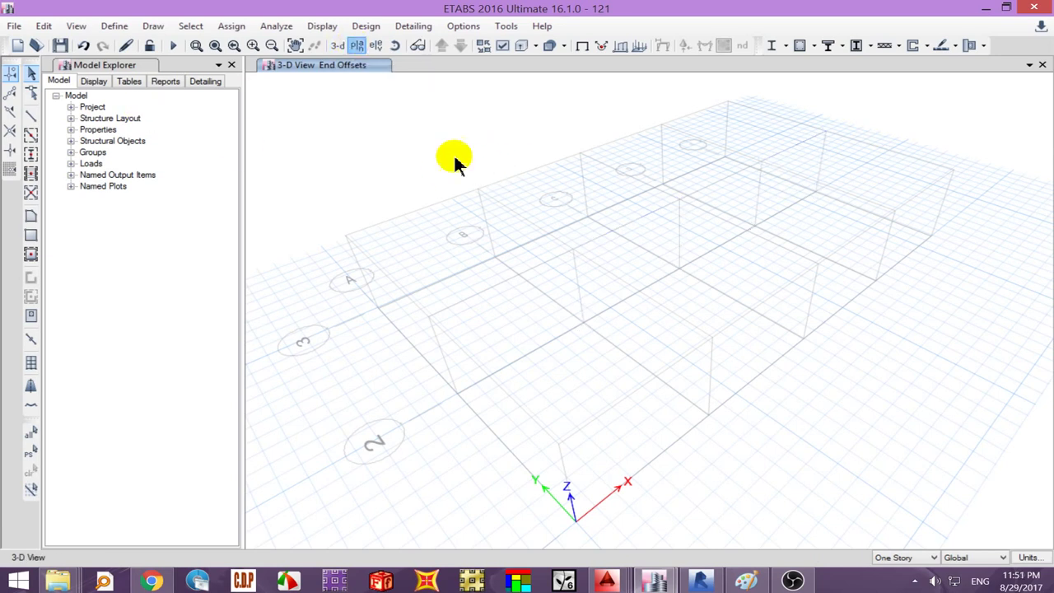
pyautogui.click(583, 461)
pyautogui.click(521, 459)
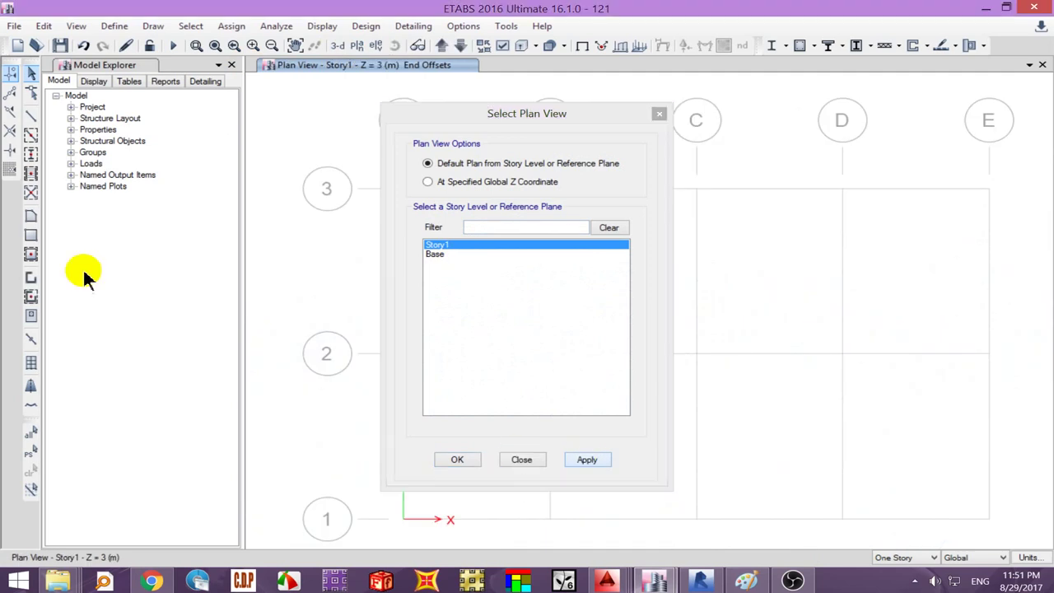
pyautogui.moveTo(374, 528); pyautogui.dragTo(755, 170)
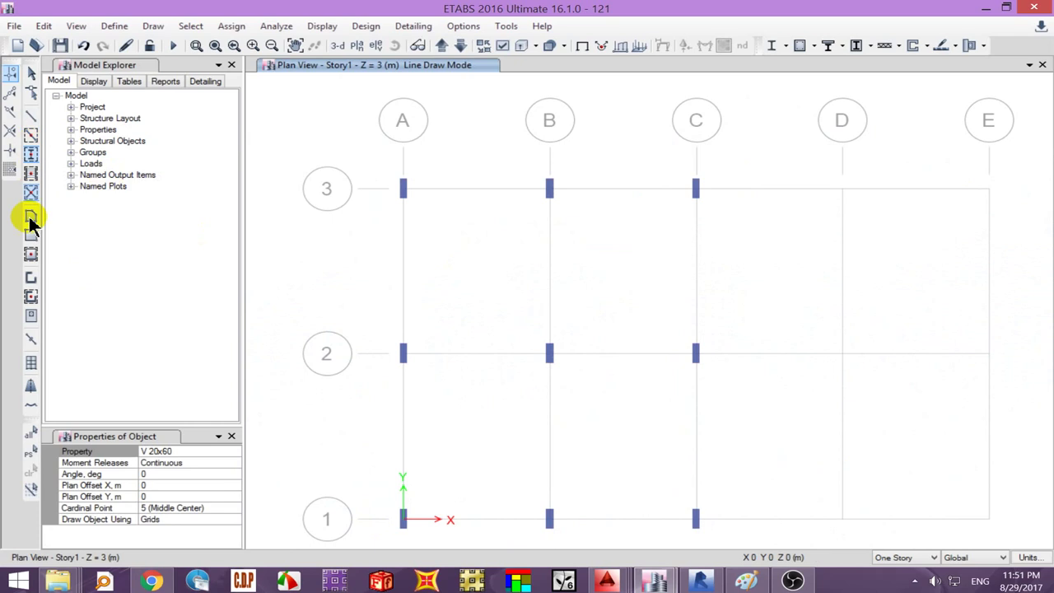
# - Draw a rectangular floor slab from A3 to C1 and beams along grid lines A–C, 1–3
pyautogui.click(403, 189)
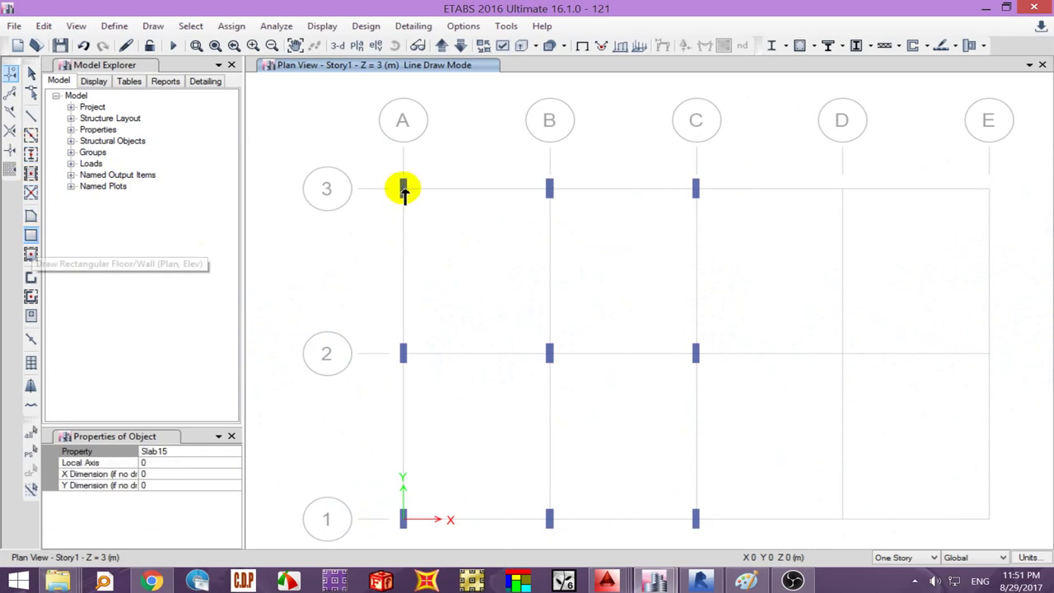
pyautogui.click(696, 516)
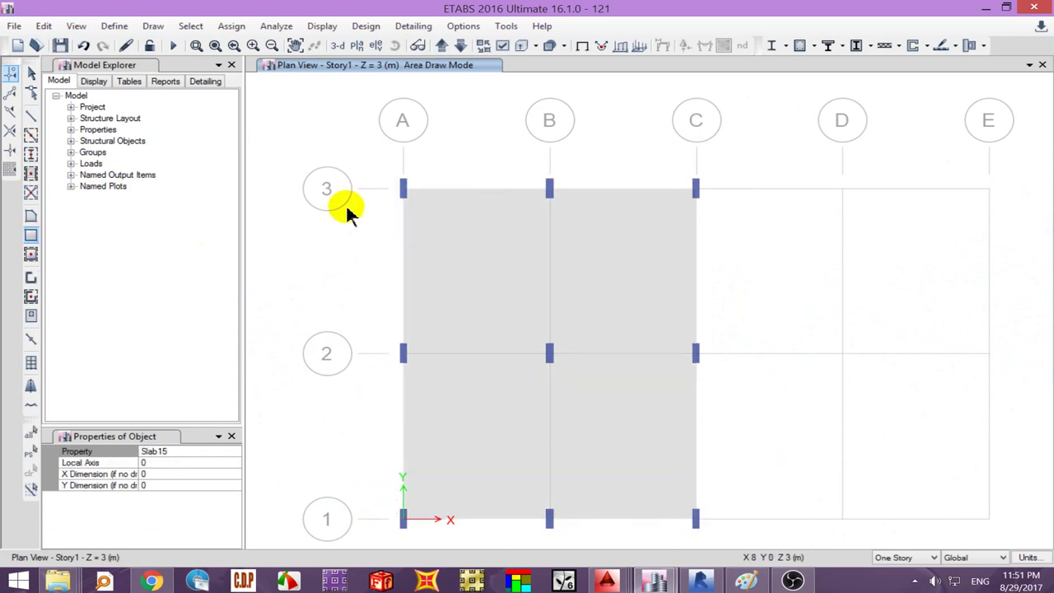
pyautogui.click(29, 136)
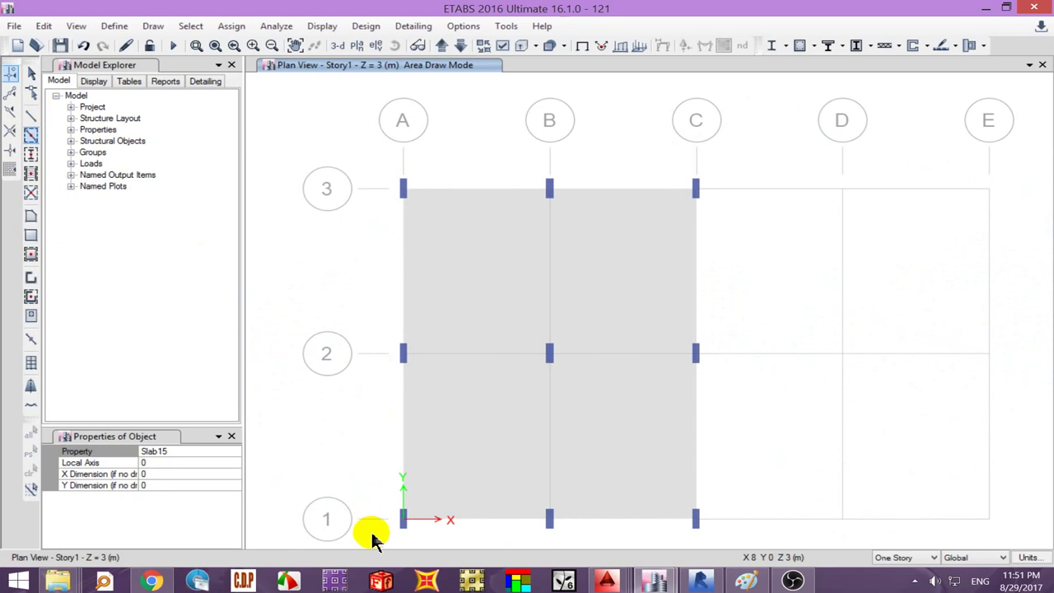
pyautogui.moveTo(360, 534); pyautogui.dragTo(700, 198)
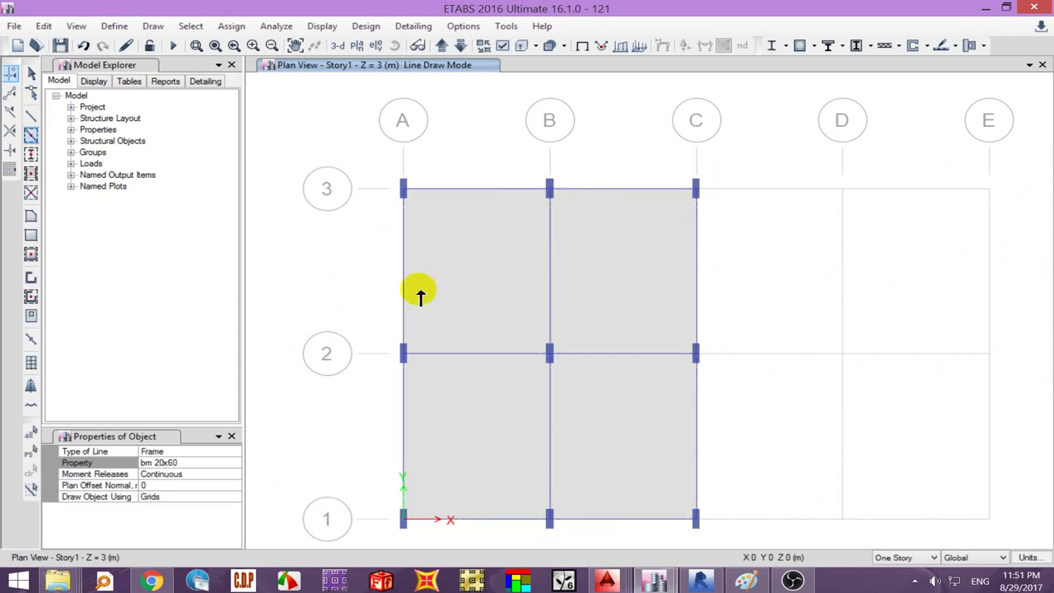
# - Select the whole model in 3-D and bring up Replicate's Story options
pyautogui.click(337, 45)
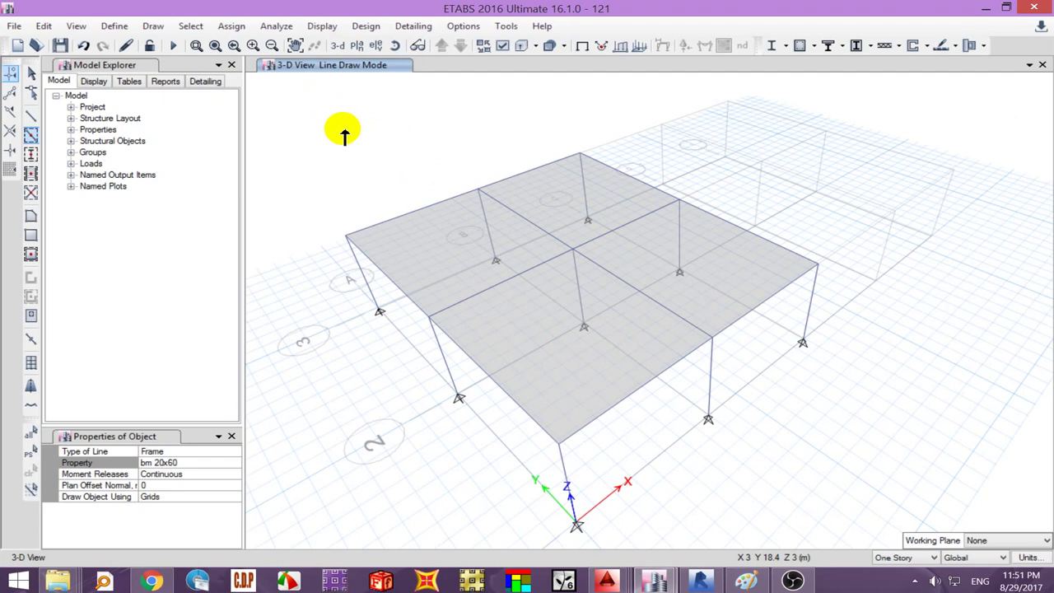
pyautogui.click(32, 74)
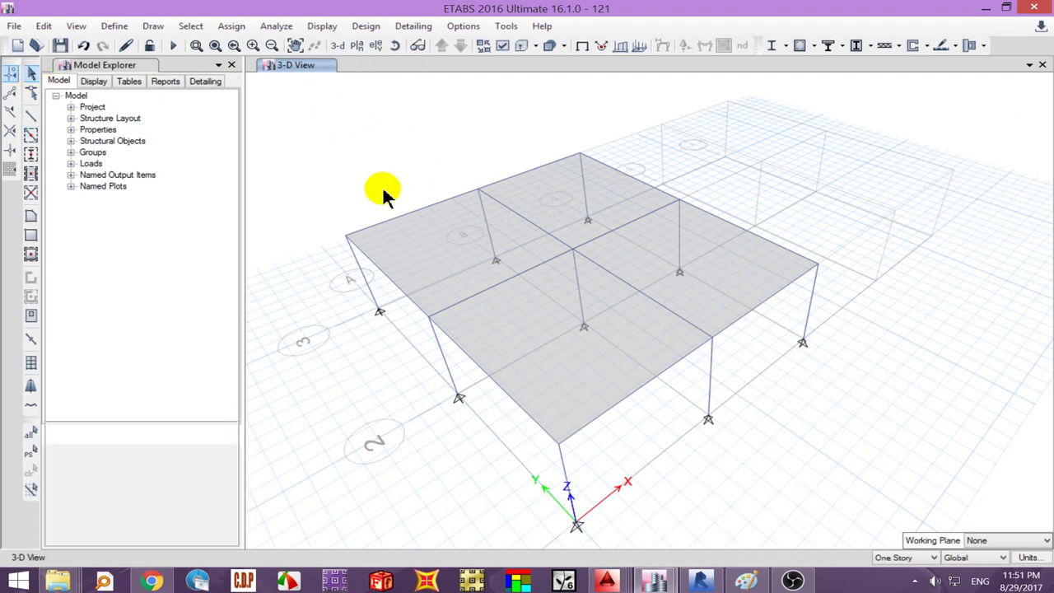
pyautogui.hotkey('ctrl', 'shift', 'a')
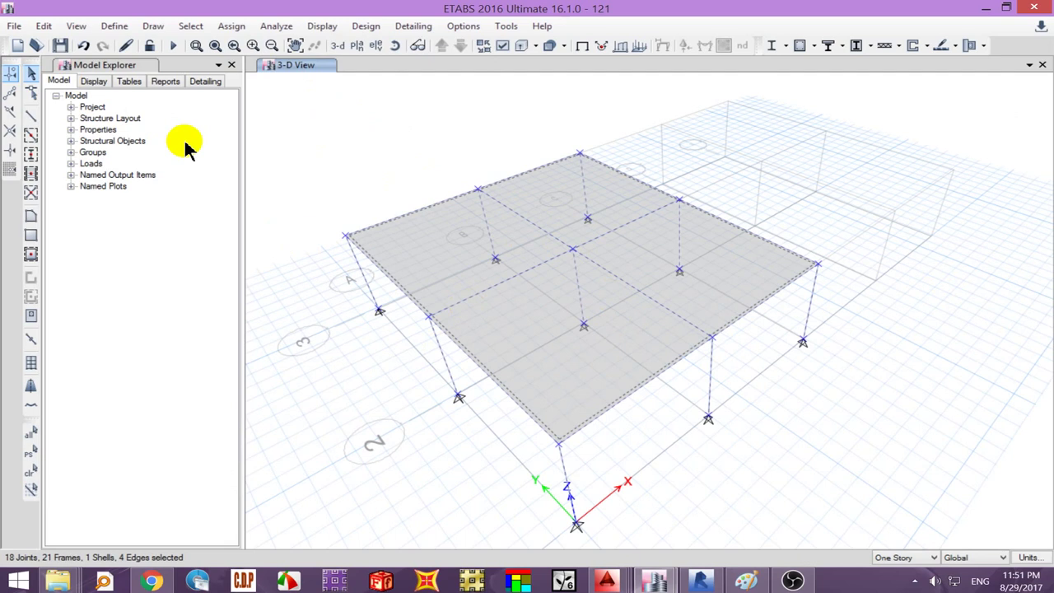
pyautogui.hotkey('ctrl', 'r')
pyautogui.click(531, 168)
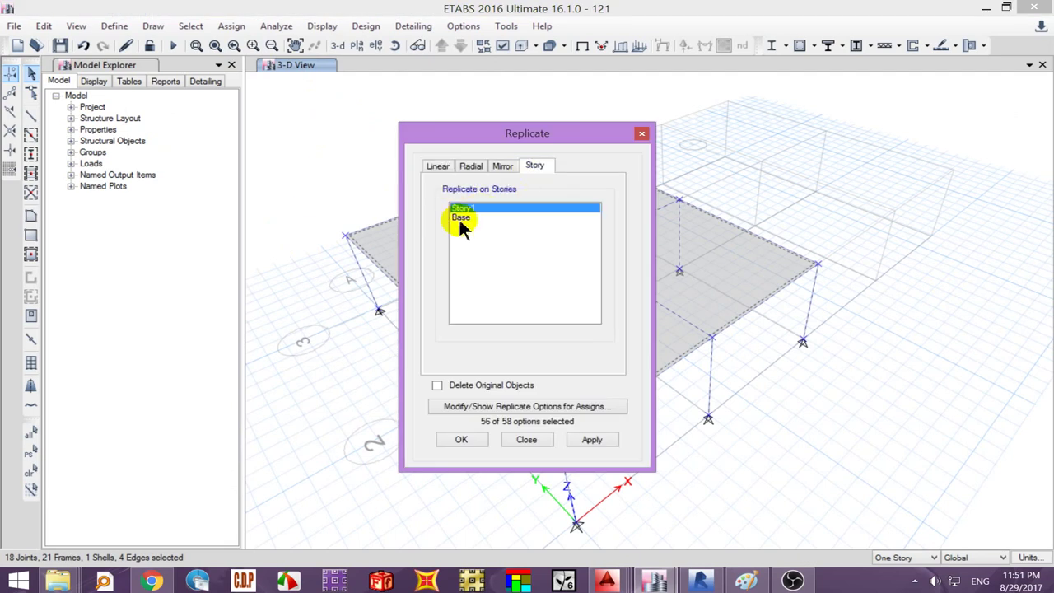
# - Review the replicate assignment options, close Replicate without copying, and clear the selection
pyautogui.click(509, 409)
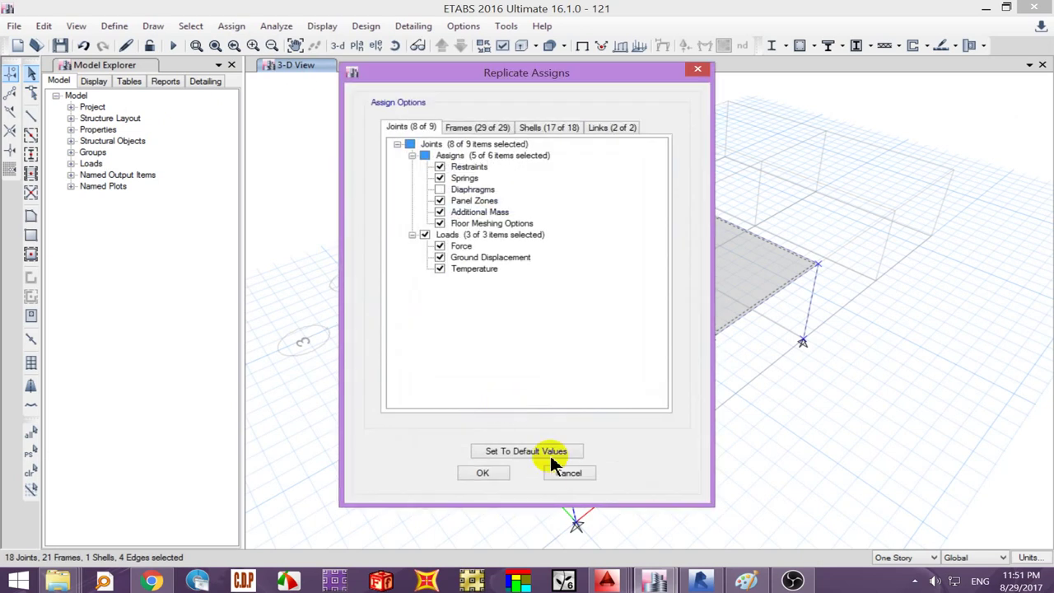
pyautogui.click(566, 468)
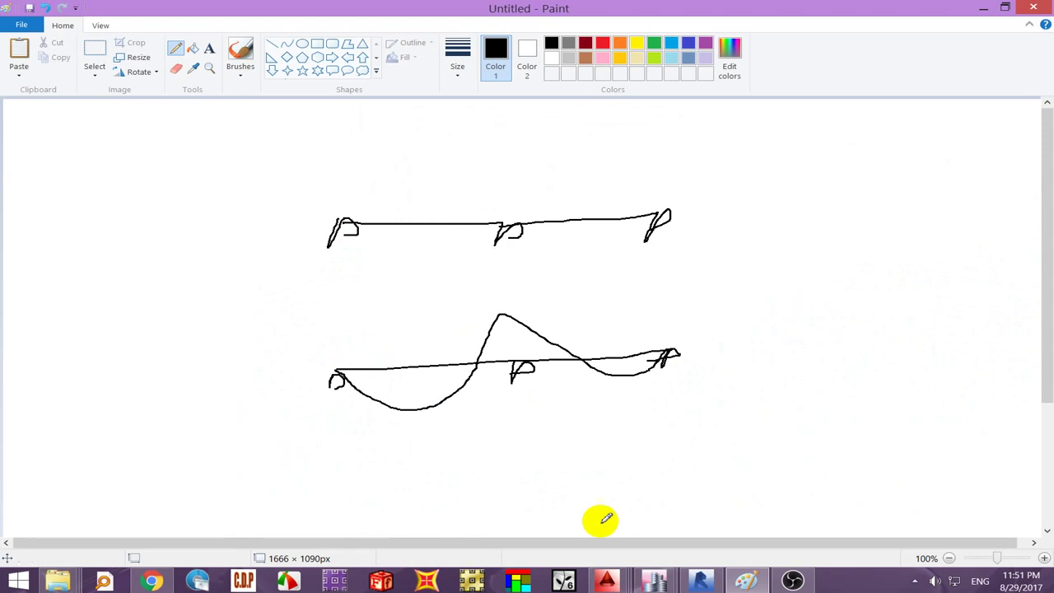
pyautogui.moveTo(699, 581)
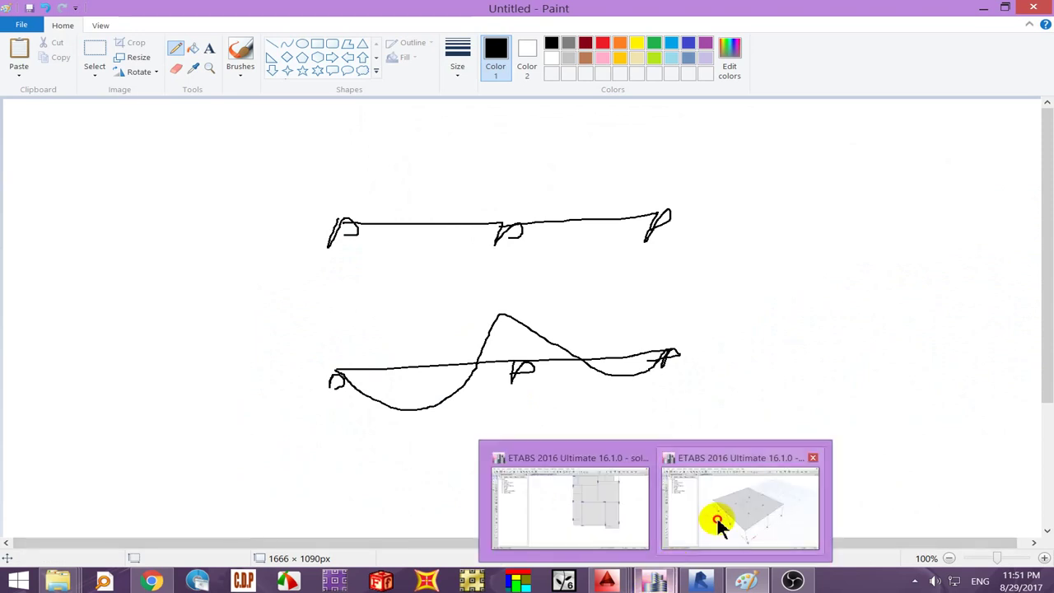
pyautogui.click(716, 522)
pyautogui.click(31, 471)
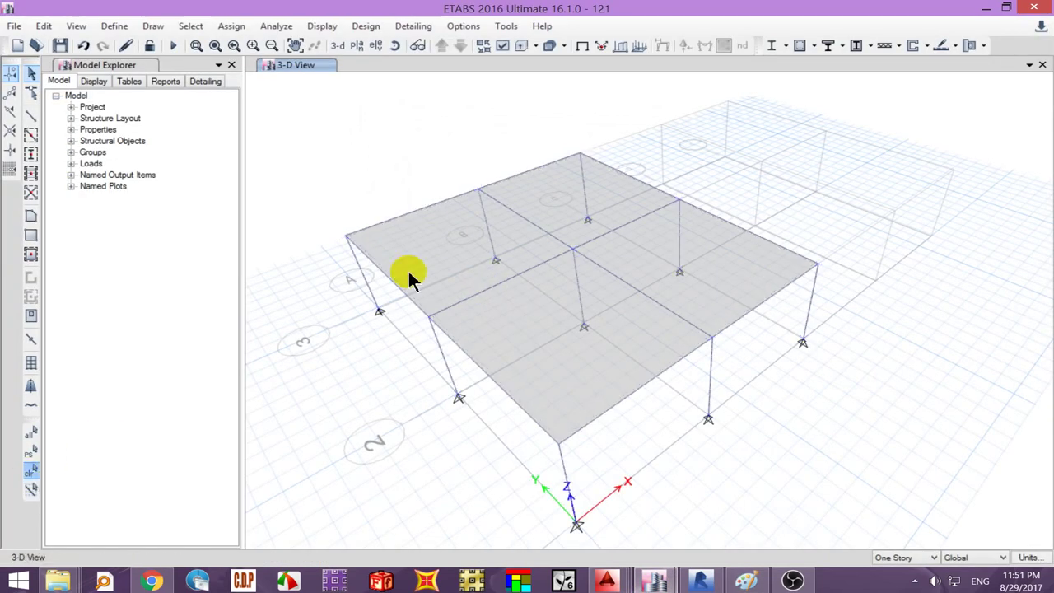
# - Edit the story data, adding two stories on top and accepting
pyautogui.rightClick(414, 156)
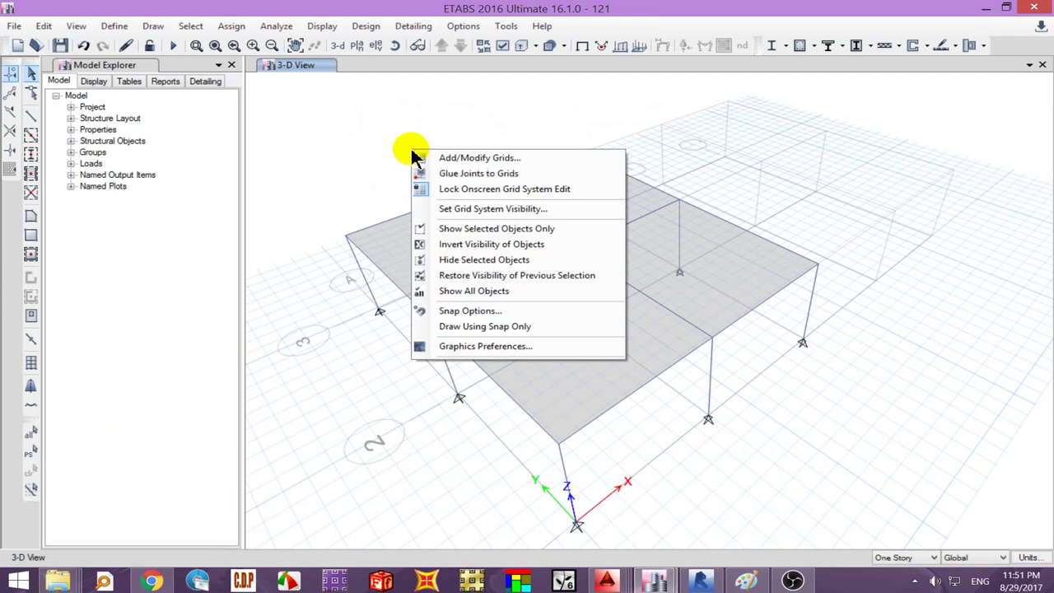
pyautogui.click(483, 160)
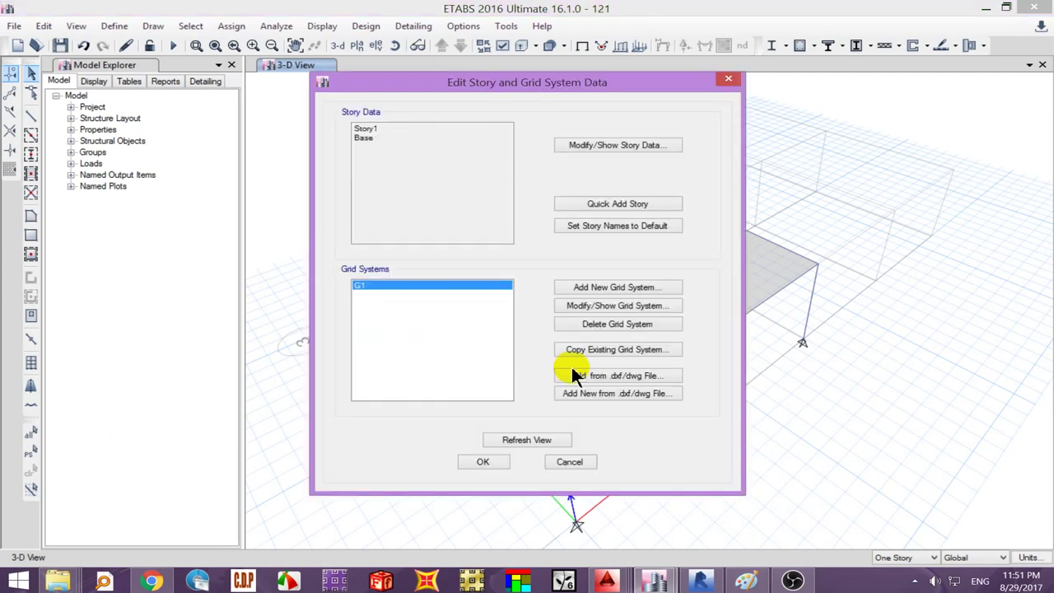
pyautogui.click(602, 204)
pyautogui.click(602, 205)
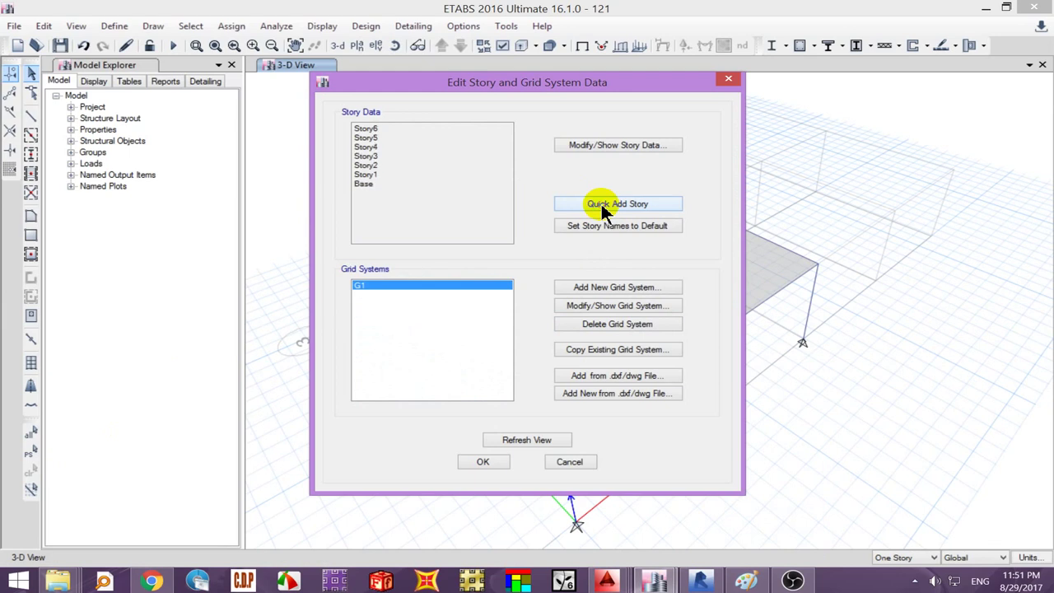
pyautogui.click(486, 462)
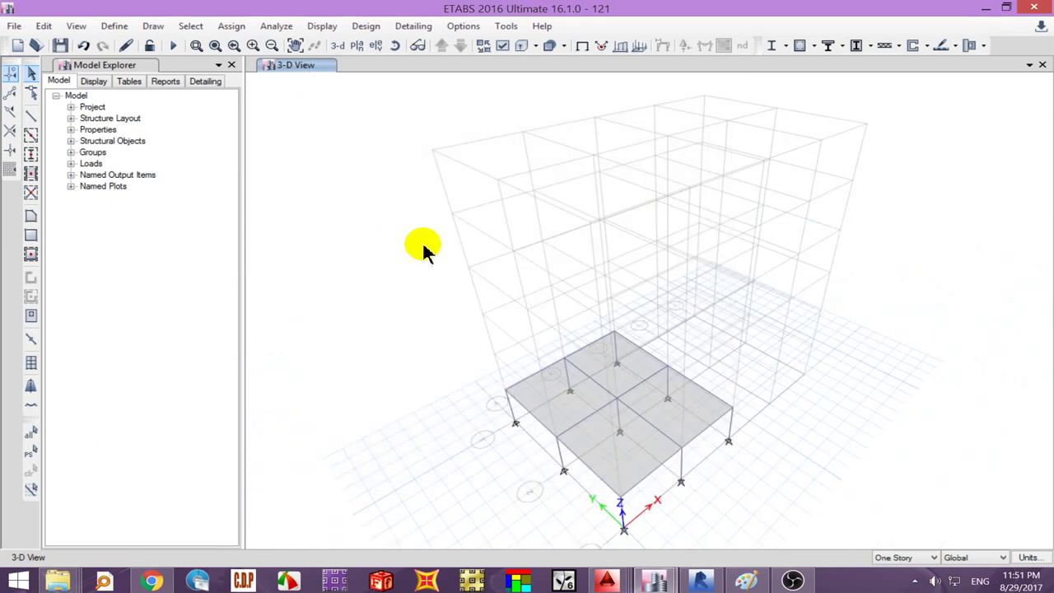
# - Delete Story6 and Story5 with their existing structure, leaving four 3 m stories up to 12 m
pyautogui.rightClick(329, 142)
pyautogui.click(344, 145)
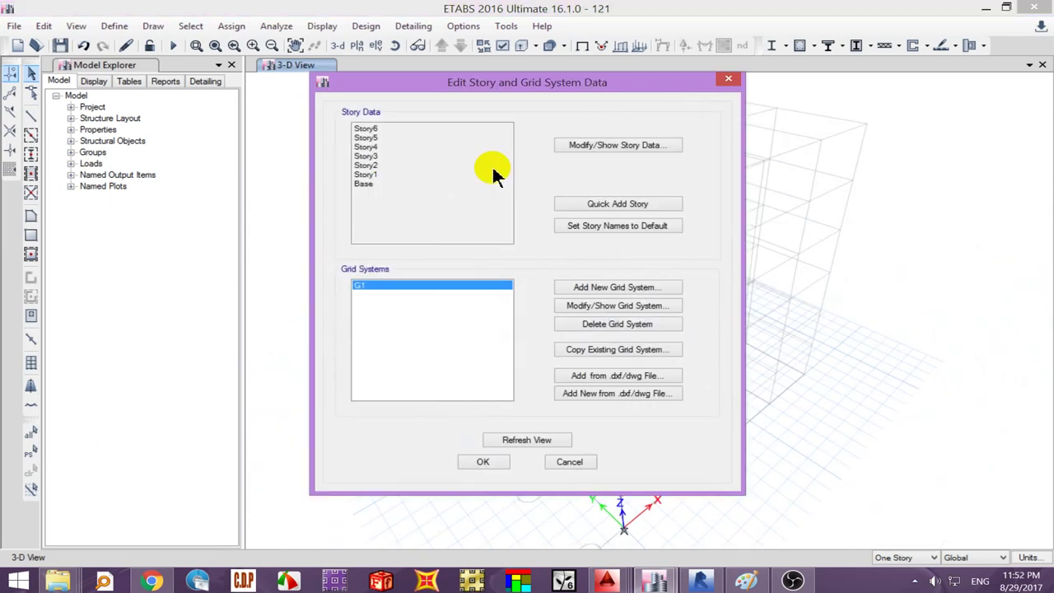
pyautogui.click(602, 144)
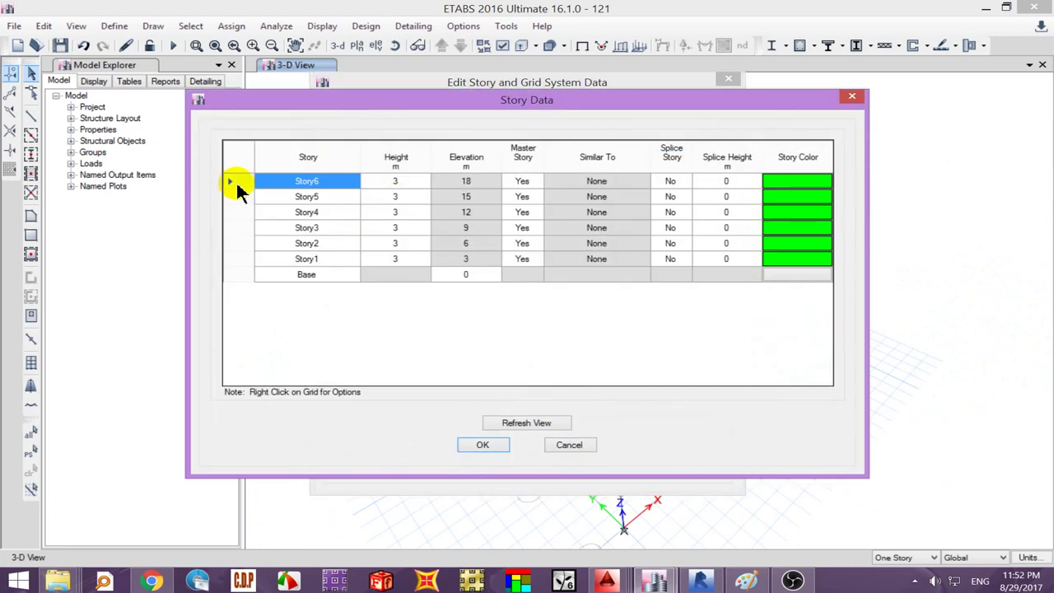
pyautogui.rightClick(237, 186)
pyautogui.moveTo(321, 244)
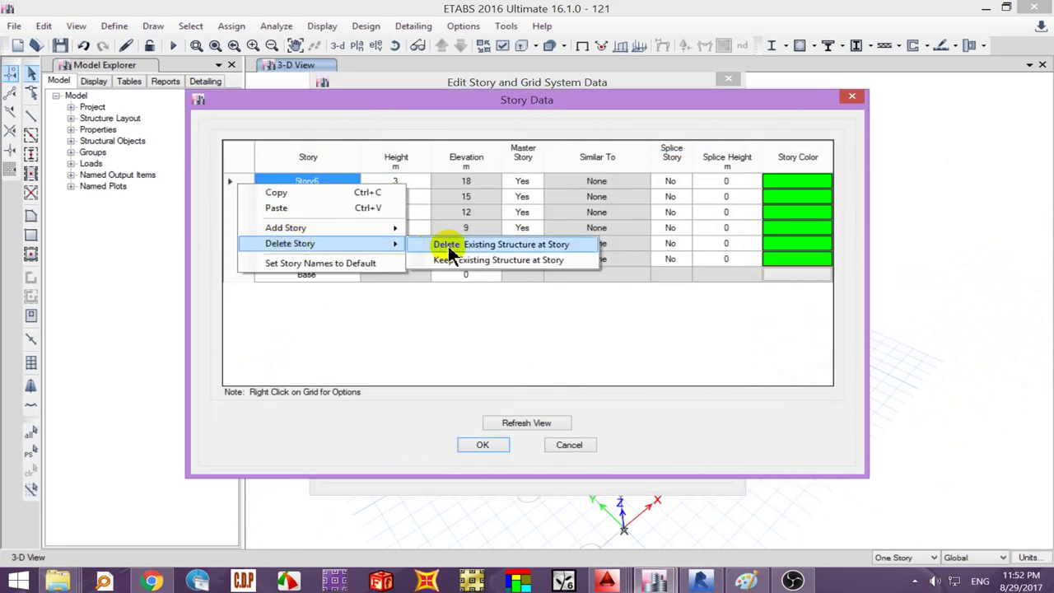
pyautogui.click(448, 245)
pyautogui.rightClick(230, 186)
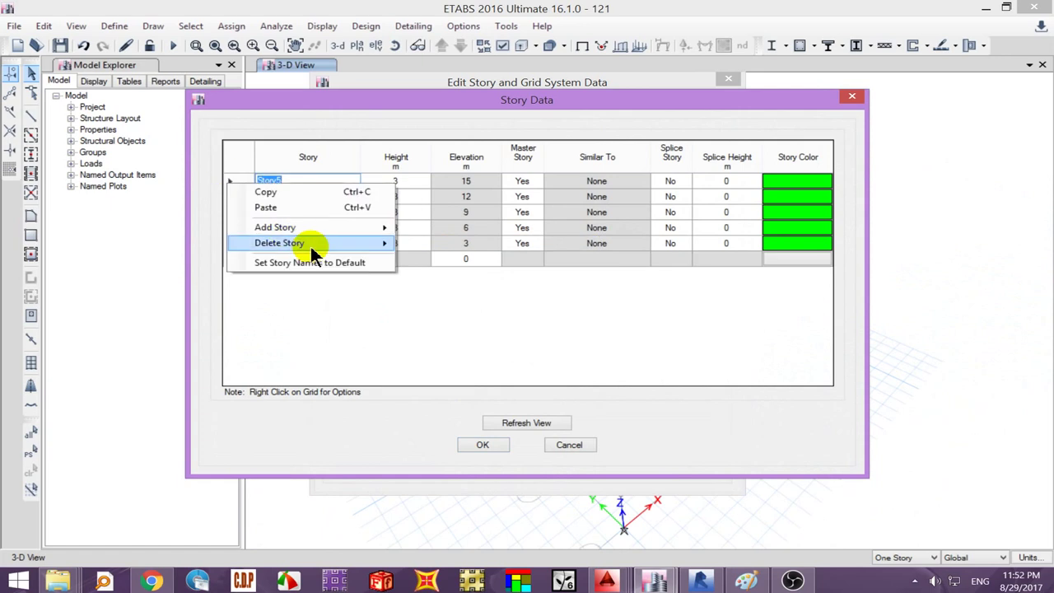
pyautogui.moveTo(279, 243)
pyautogui.click(437, 243)
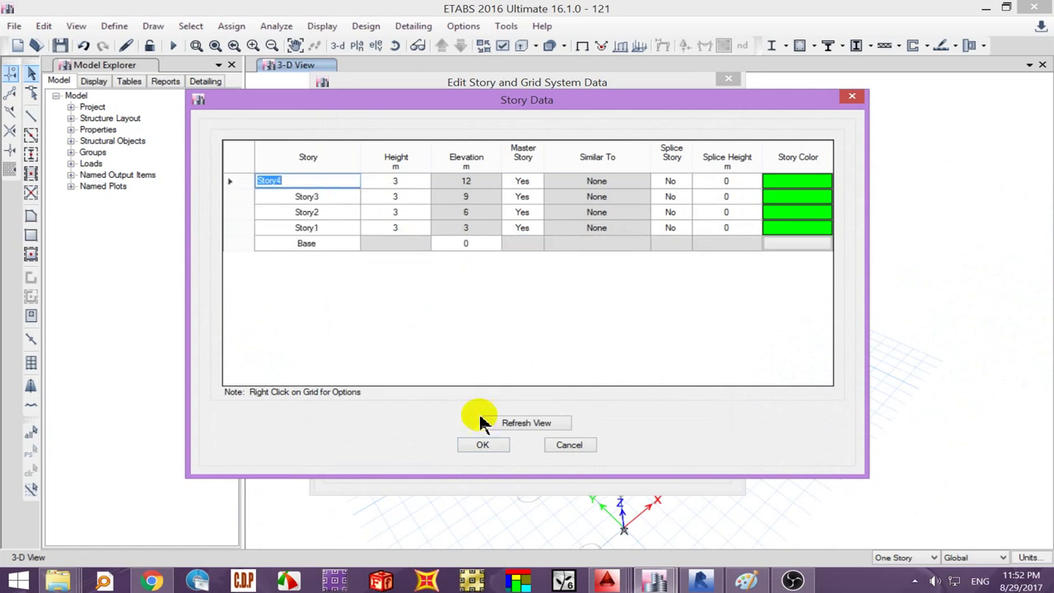
pyautogui.click(482, 445)
pyautogui.click(504, 461)
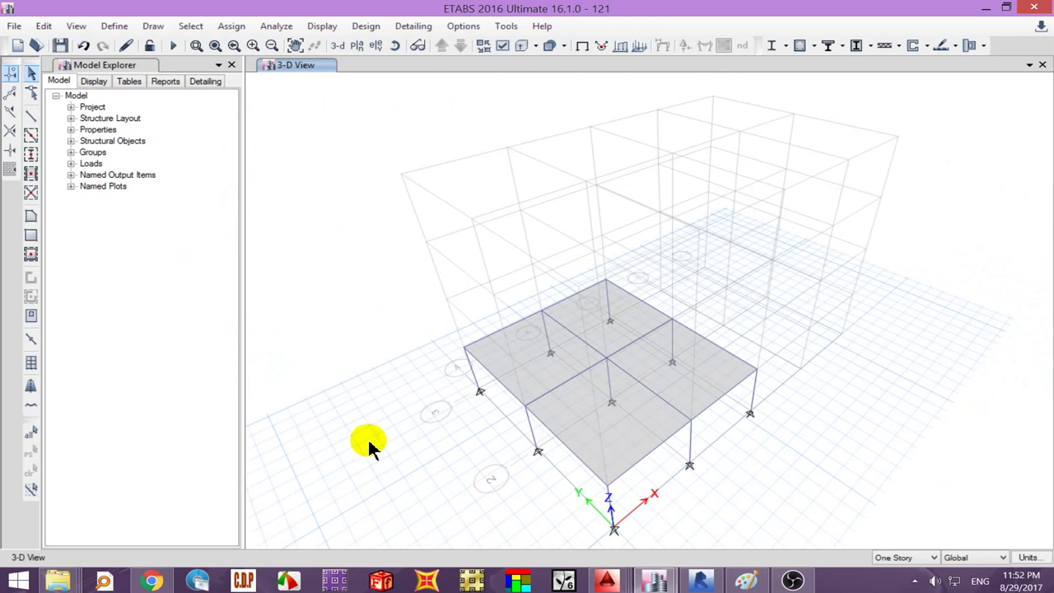
# - Replicate all objects onto Story2, Story3 and Story4 with Ctrl+R
pyautogui.hotkey('ctrl', 'a')
pyautogui.hotkey('ctrl', 'r')
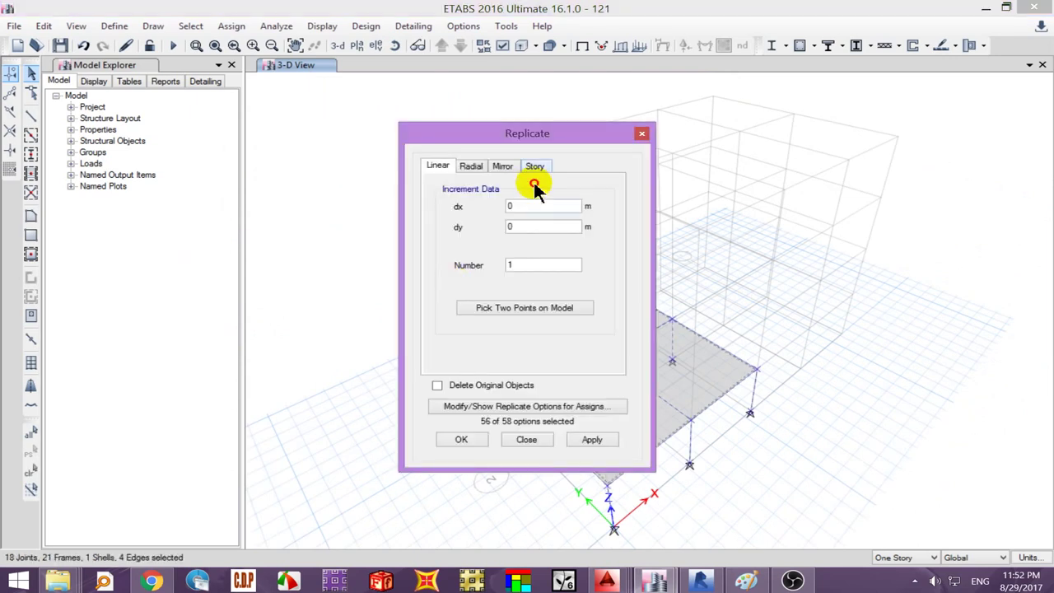
pyautogui.click(535, 169)
pyautogui.click(463, 208)
pyautogui.keyDown('shift'); pyautogui.click(480, 225); pyautogui.keyUp('shift')
pyautogui.click(582, 441)
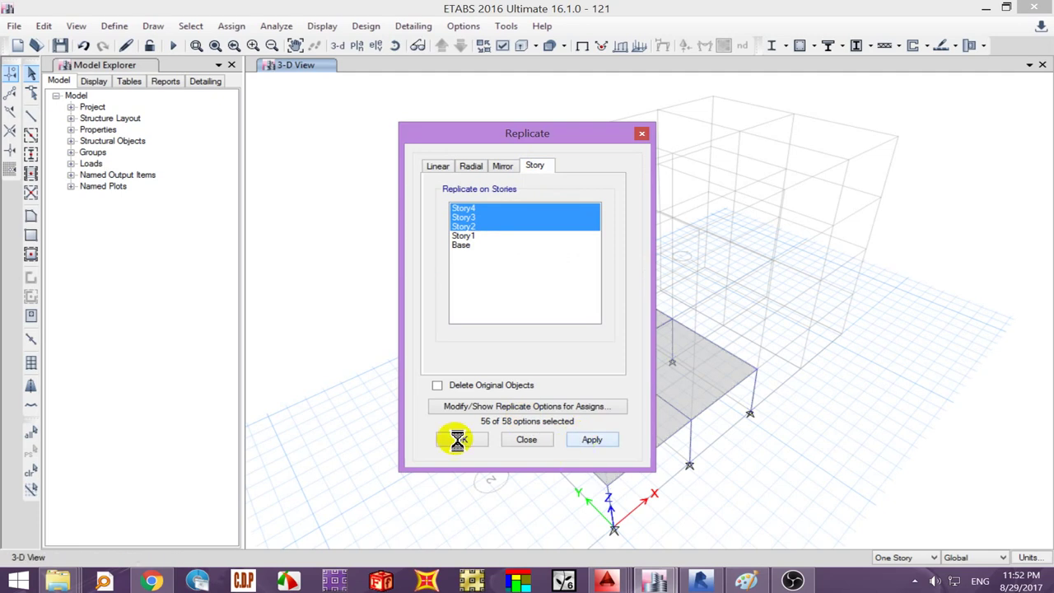
pyautogui.click(453, 438)
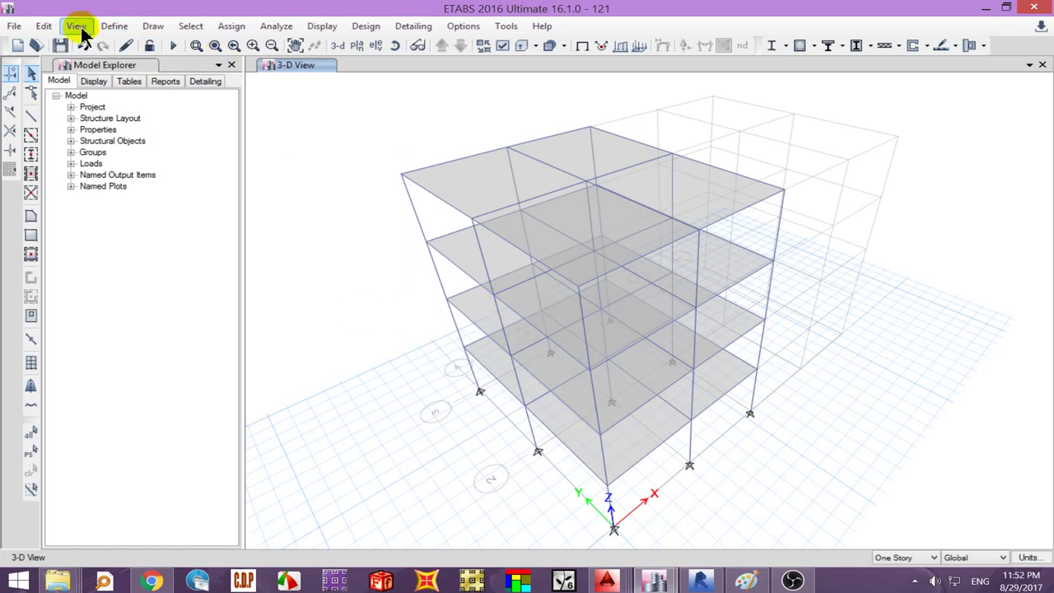
# - Pan the model and preview the Set Elevation View dialog, then close it
pyautogui.moveTo(426, 437); pyautogui.dragTo(513, 346, button='middle')
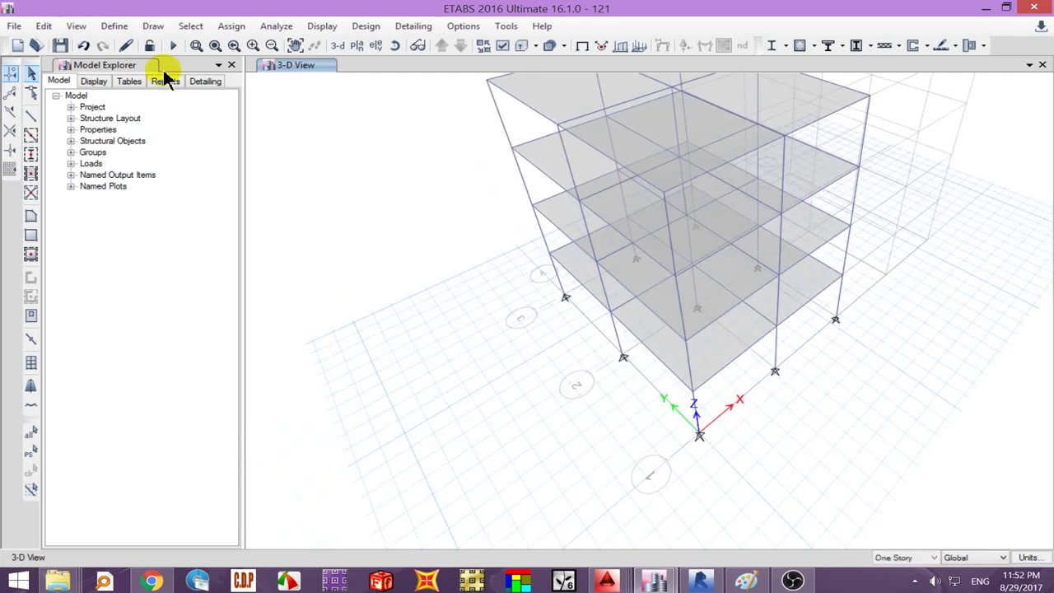
pyautogui.click(76, 26)
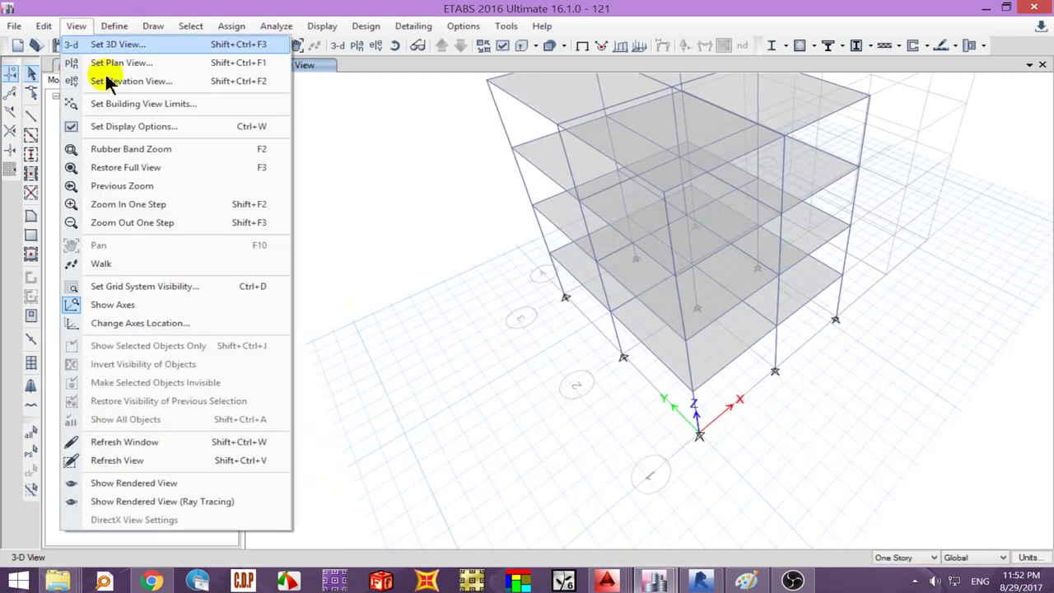
pyautogui.click(153, 85)
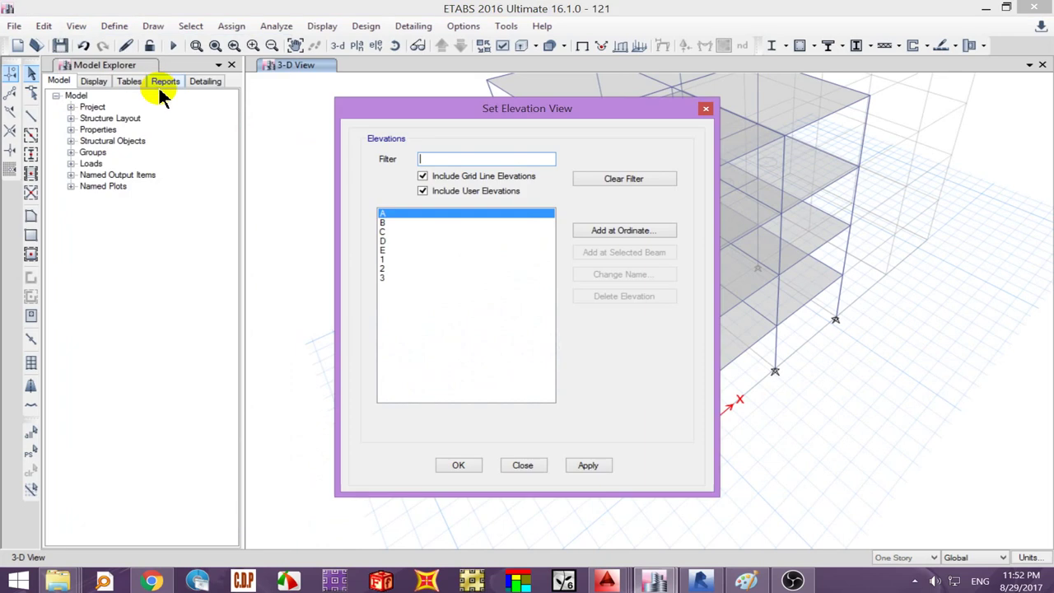
pyautogui.moveTo(403, 122); pyautogui.dragTo(311, 132)
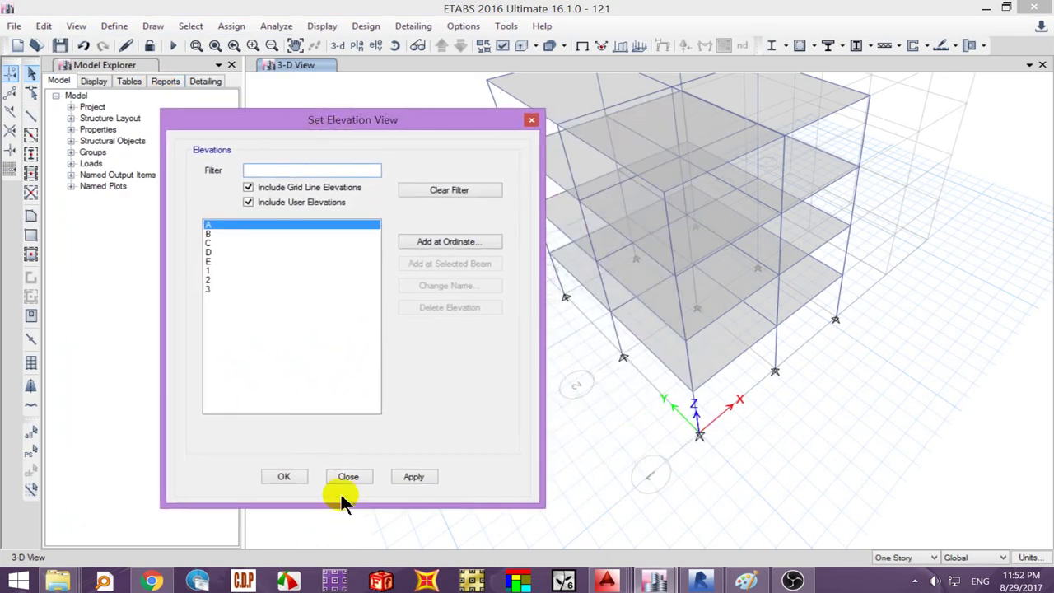
pyautogui.click(348, 476)
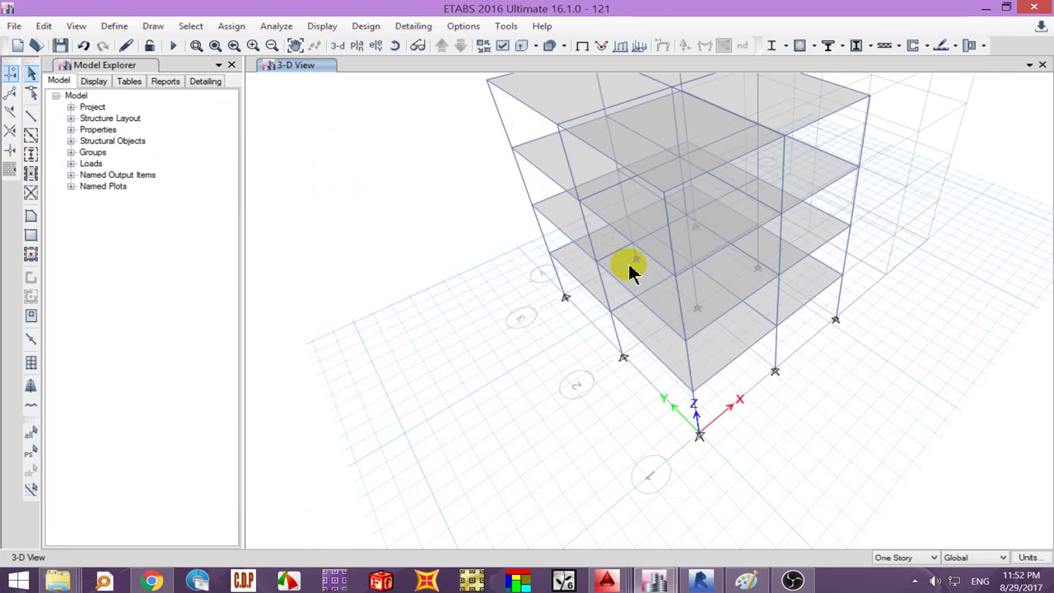
# - Switch the graphics mode to DirectX and reopen Set Elevation View
pyautogui.click(461, 27)
pyautogui.moveTo(502, 167)
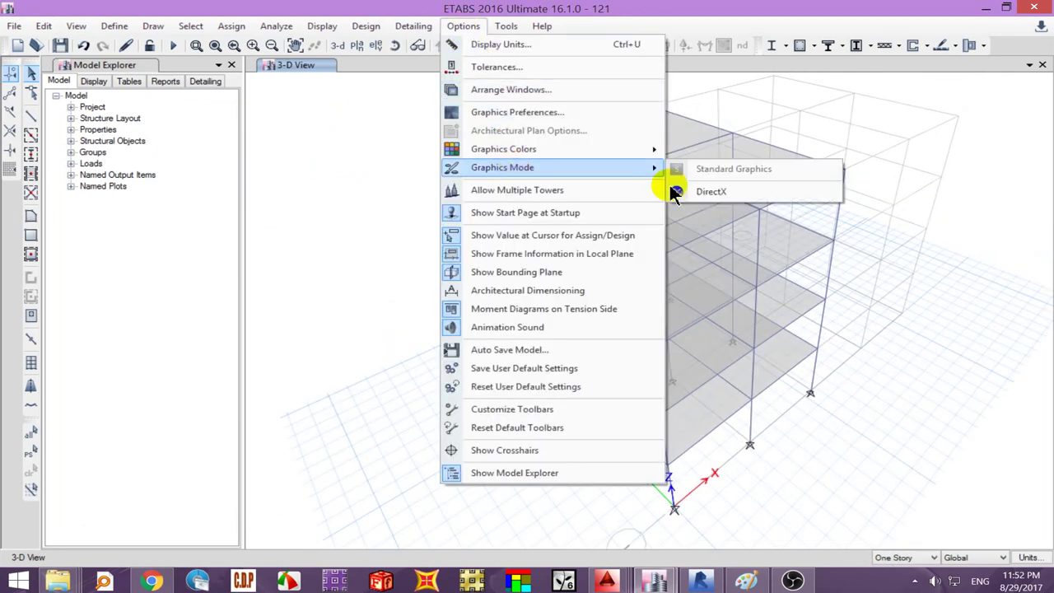
pyautogui.click(710, 191)
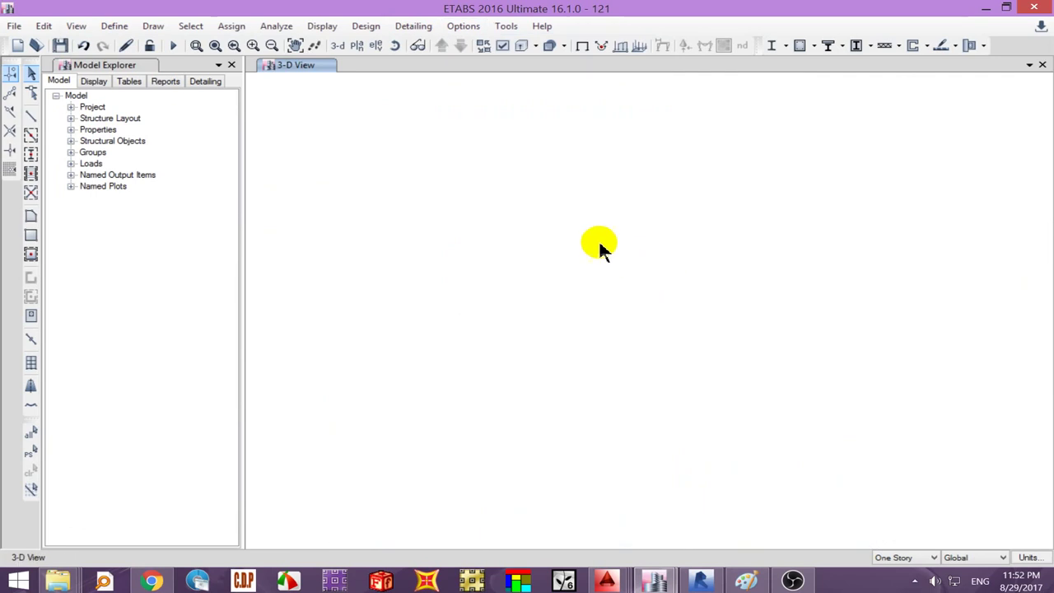
pyautogui.click(78, 26)
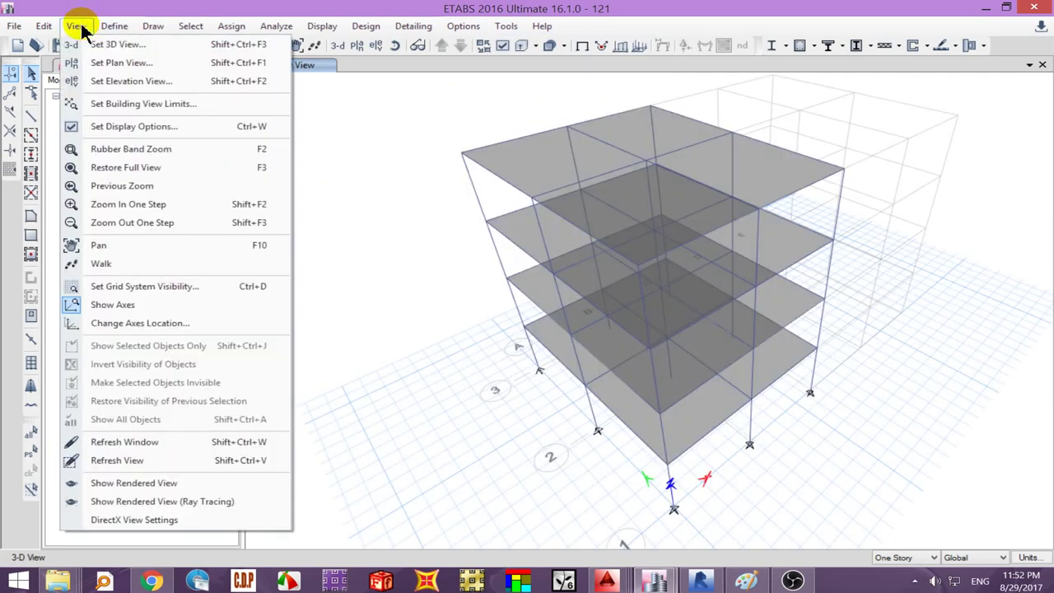
pyautogui.click(105, 80)
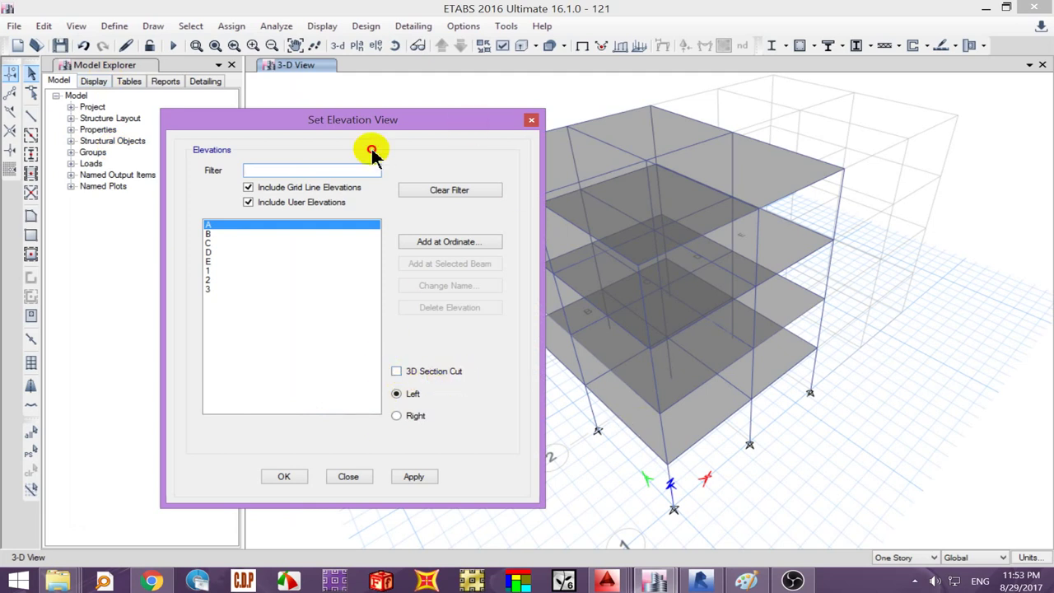
# - Show the elevation along grid line 2, keeping the left side
pyautogui.moveTo(372, 120); pyautogui.dragTo(192, 164)
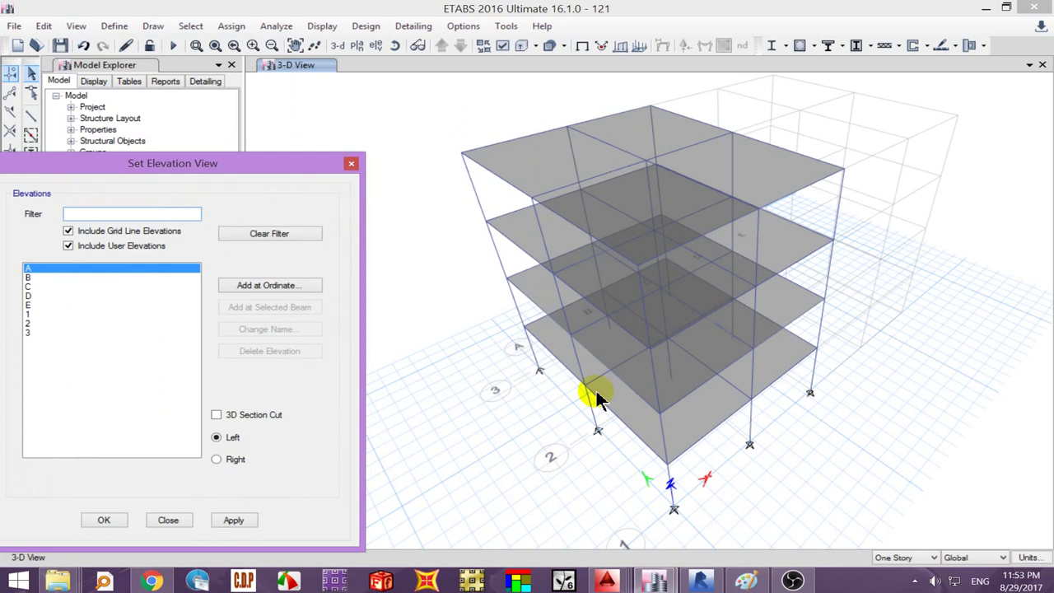
pyautogui.moveTo(265, 165); pyautogui.dragTo(328, 112)
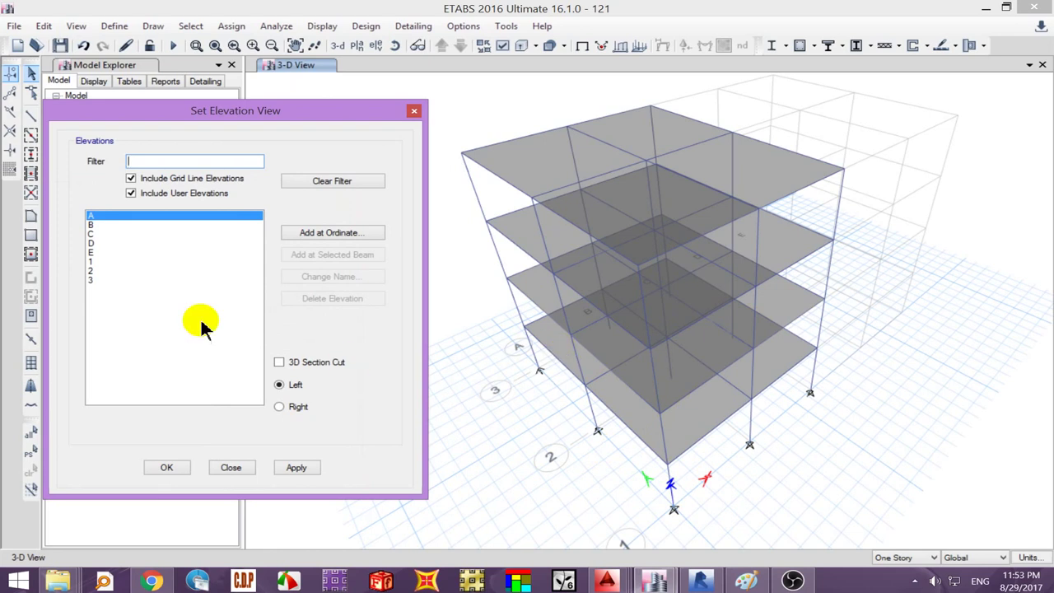
pyautogui.click(96, 271)
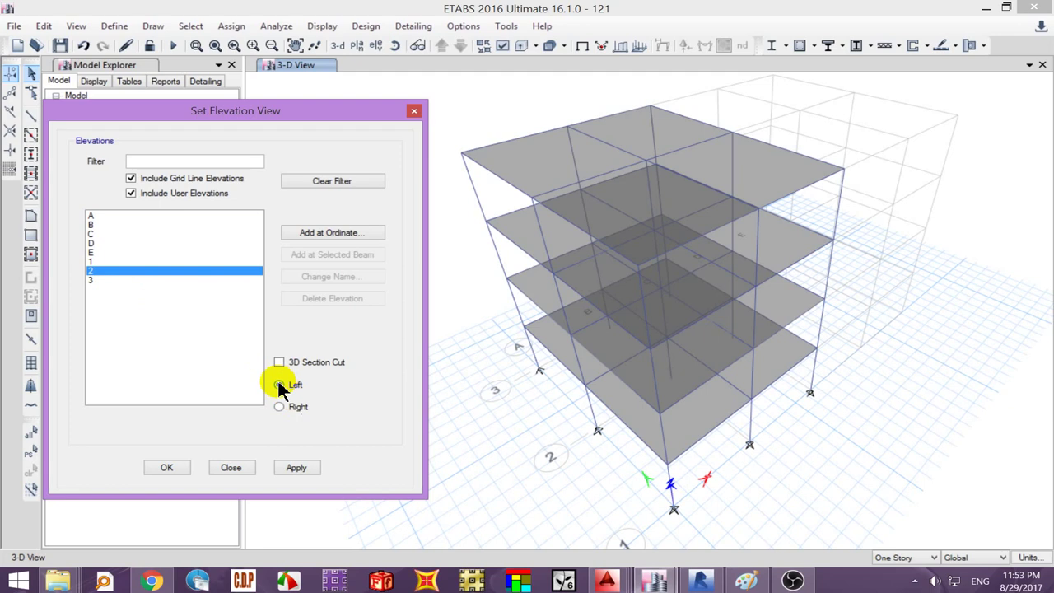
pyautogui.click(280, 385)
pyautogui.click(296, 467)
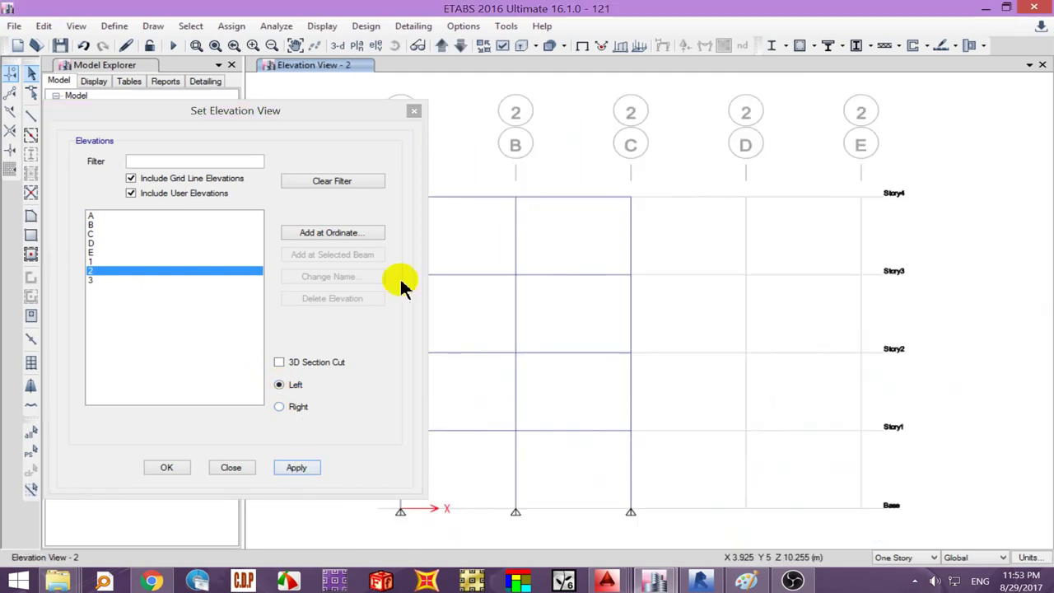
# - Enable 3D Section Cut and reapply grid line 2 as a 3-D section cut
pyautogui.click(280, 362)
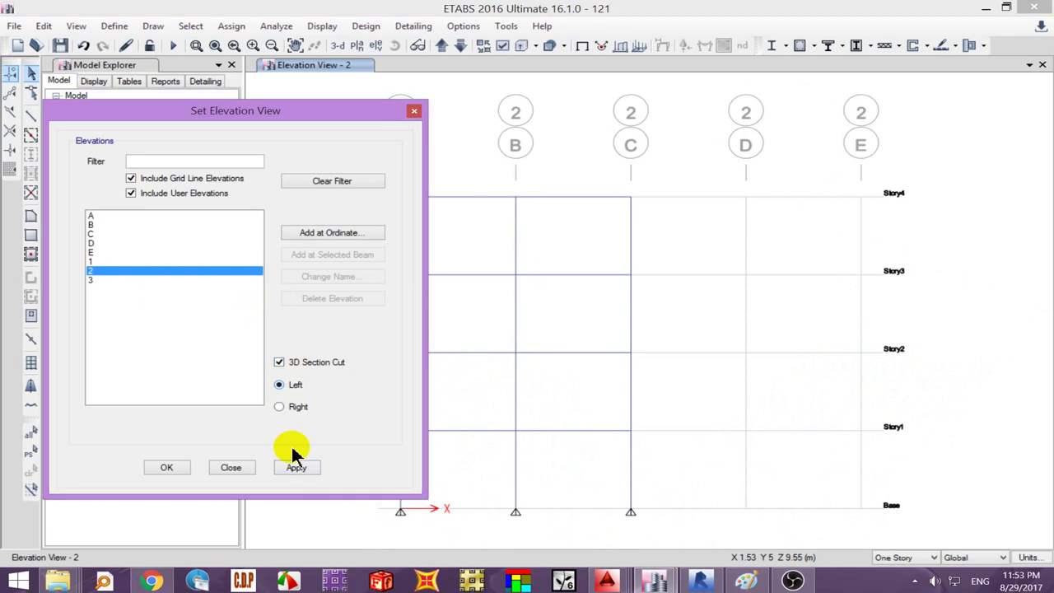
pyautogui.click(337, 47)
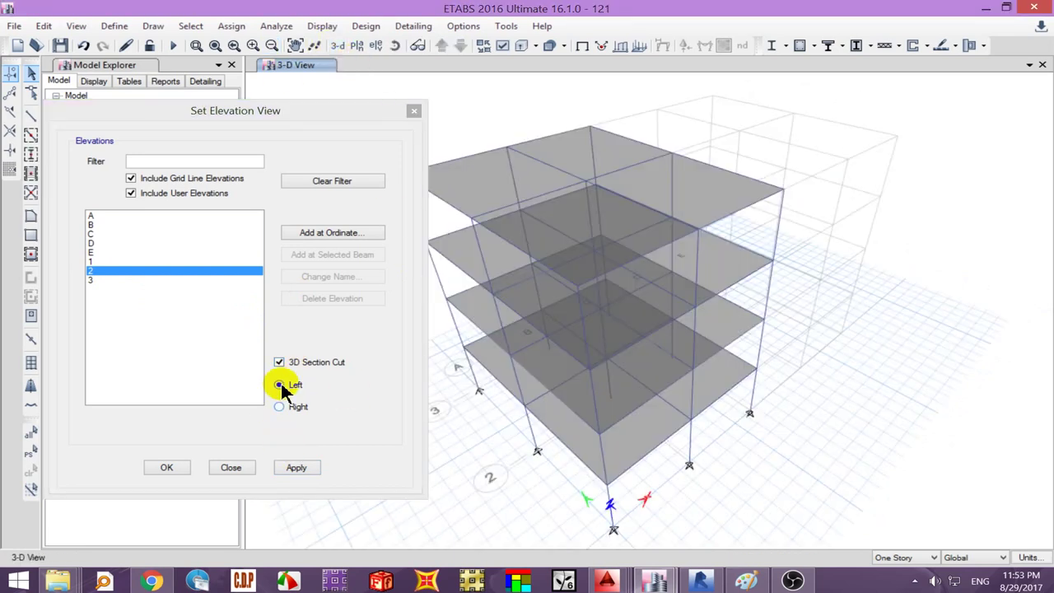
pyautogui.click(293, 469)
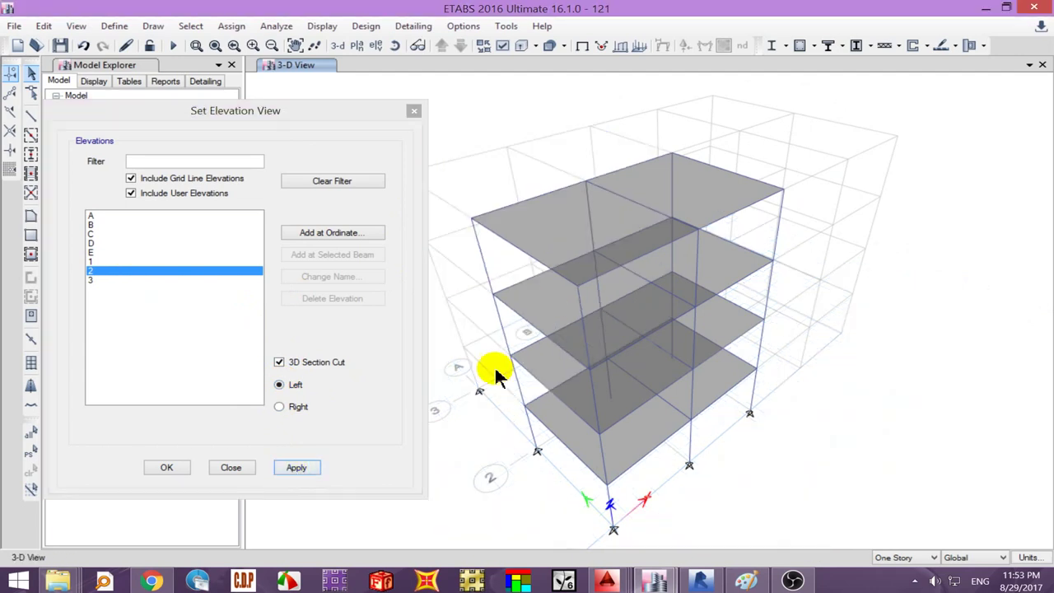
# - Apply right-side 3D section cuts at grid line D, then at grid line 3
pyautogui.click(95, 244)
pyautogui.click(280, 406)
pyautogui.click(297, 467)
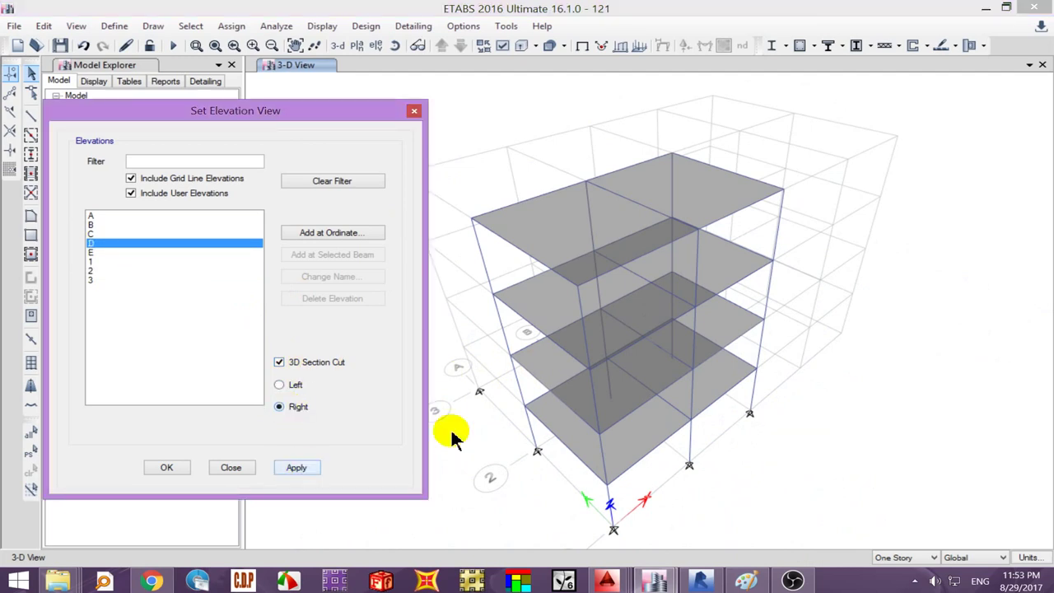
pyautogui.click(576, 416)
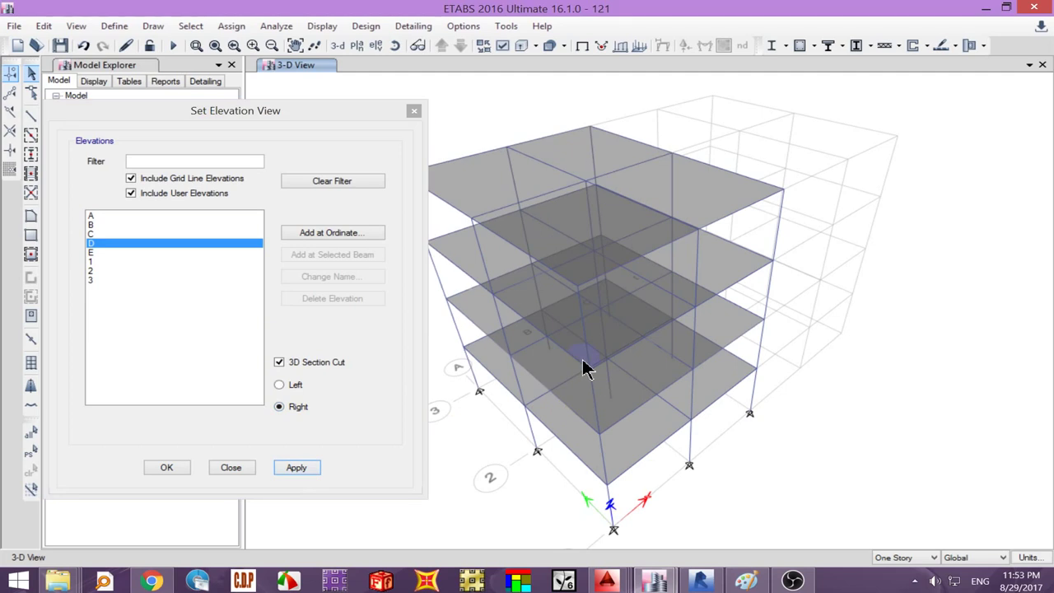
pyautogui.moveTo(460, 403); pyautogui.dragTo(609, 371, button='middle')
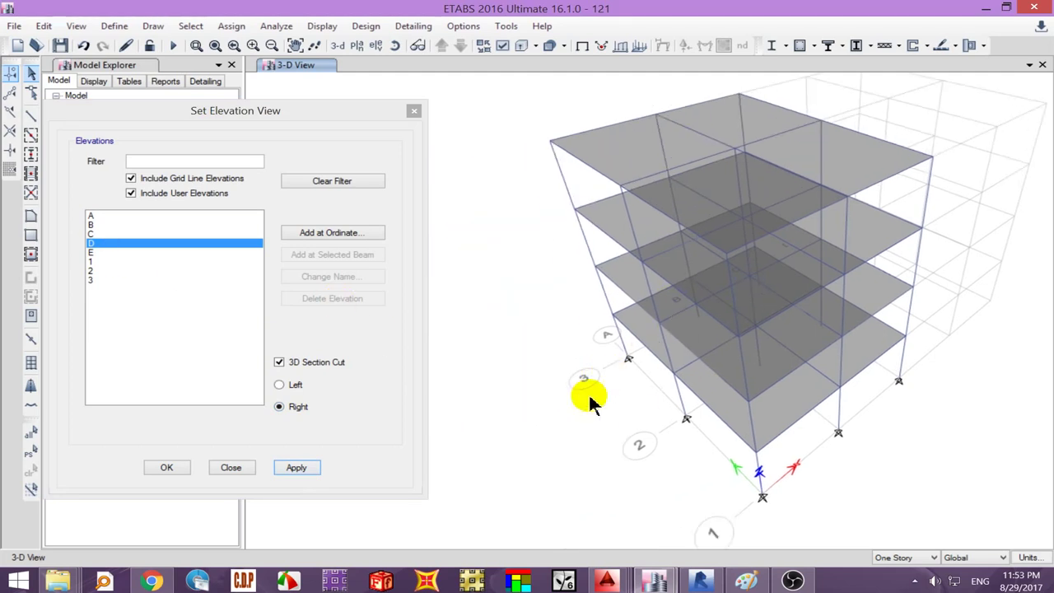
pyautogui.click(97, 280)
pyautogui.click(297, 466)
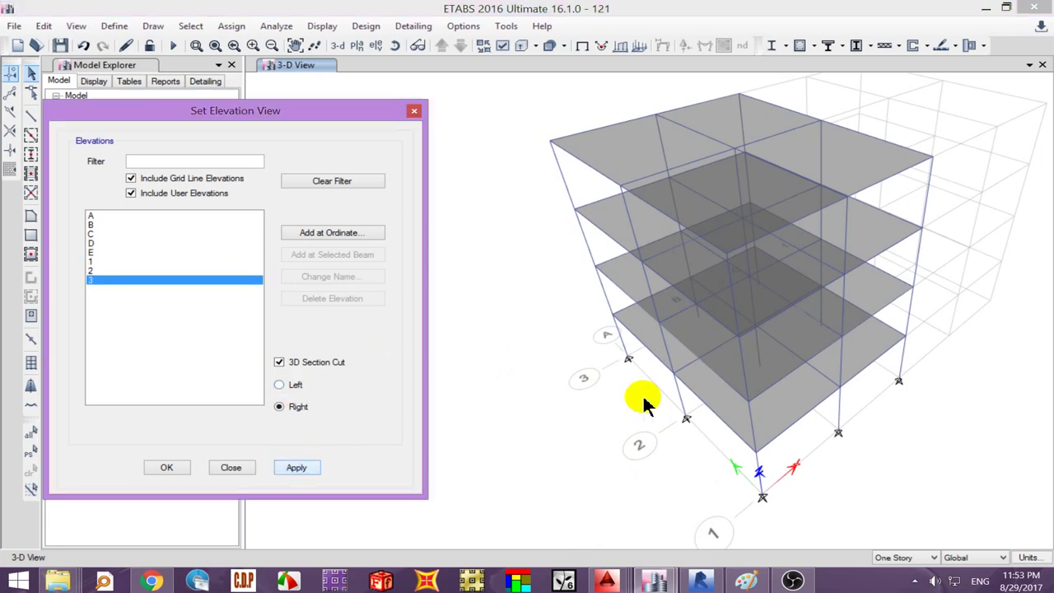